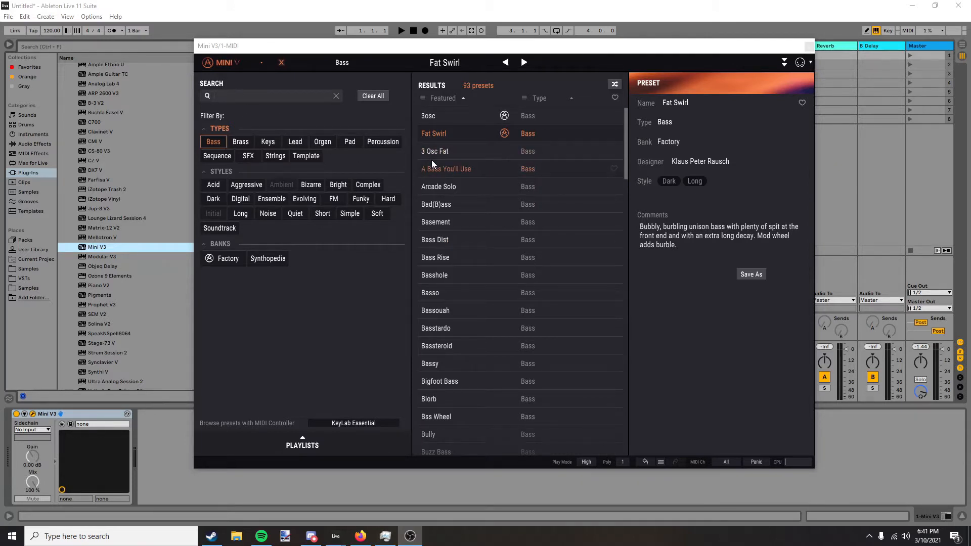
Browse the Mini V3 bass presets and load the Fat Rich preset.
scroll(476, 212, "down", 15)
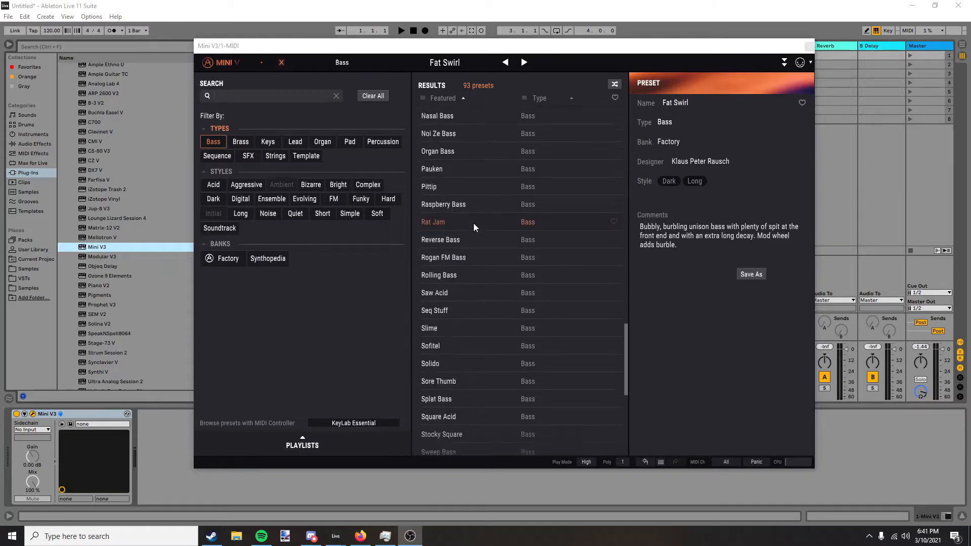
scroll(474, 223, "down", 10)
scroll(455, 303, "up", 20)
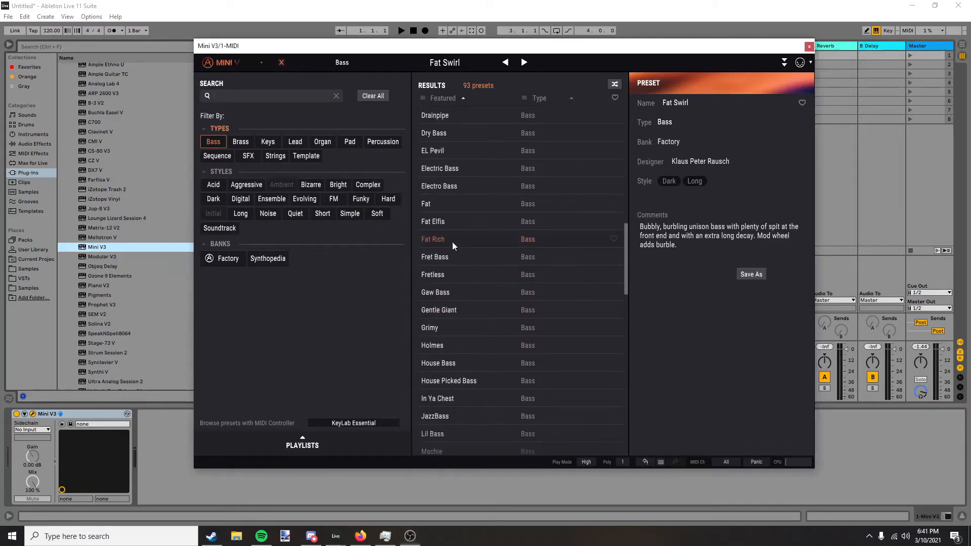
left_click(452, 242)
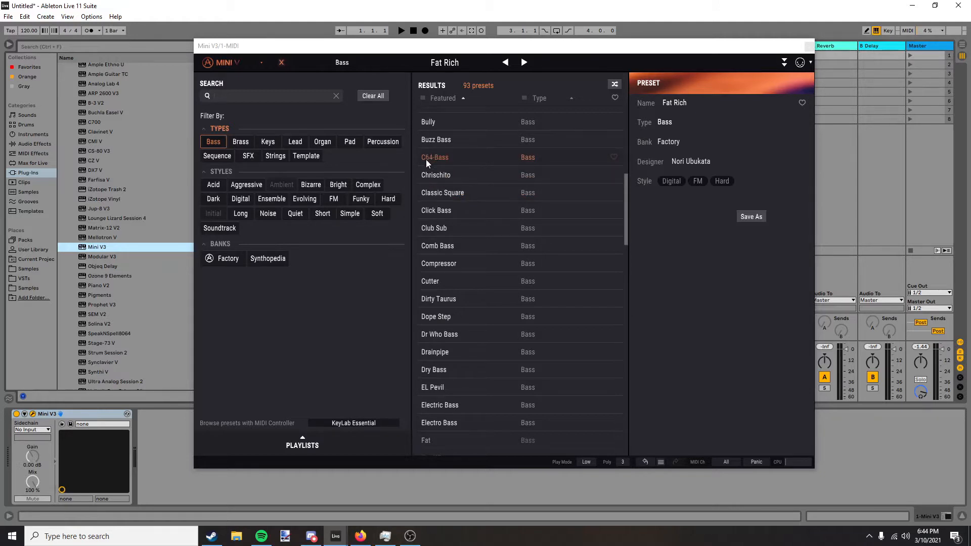
Try the Raspberry Bass preset, and switch to the Organ Bass preset.
scroll(463, 211, "down", 10)
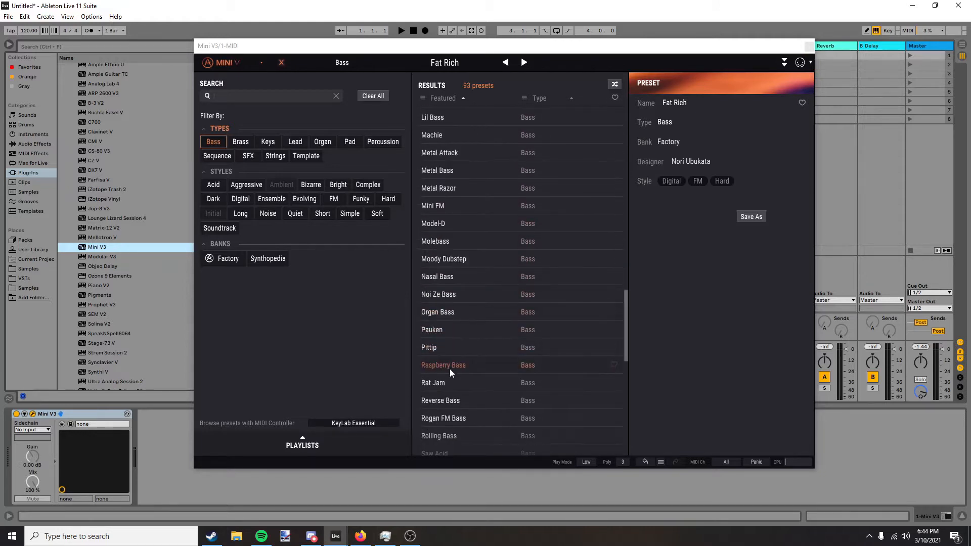
left_click(451, 369)
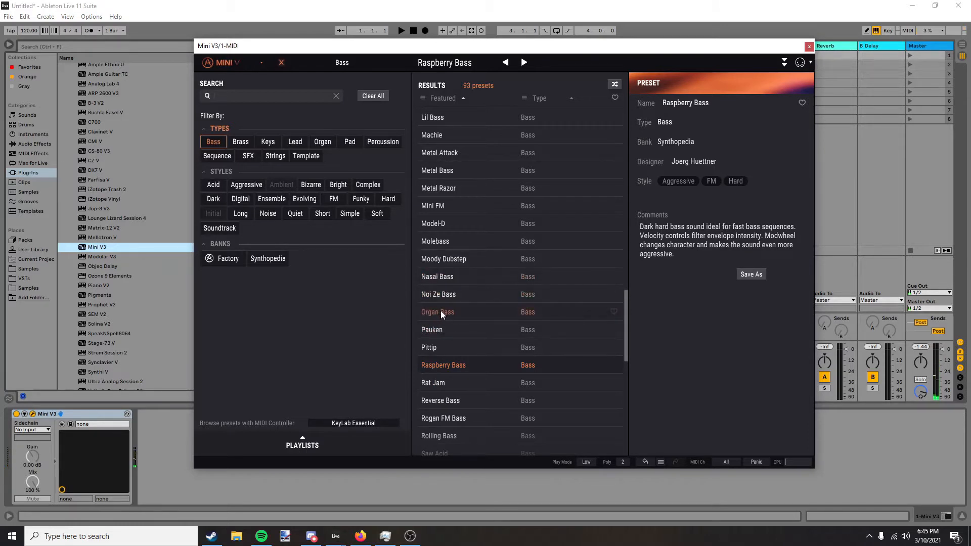
left_click(439, 312)
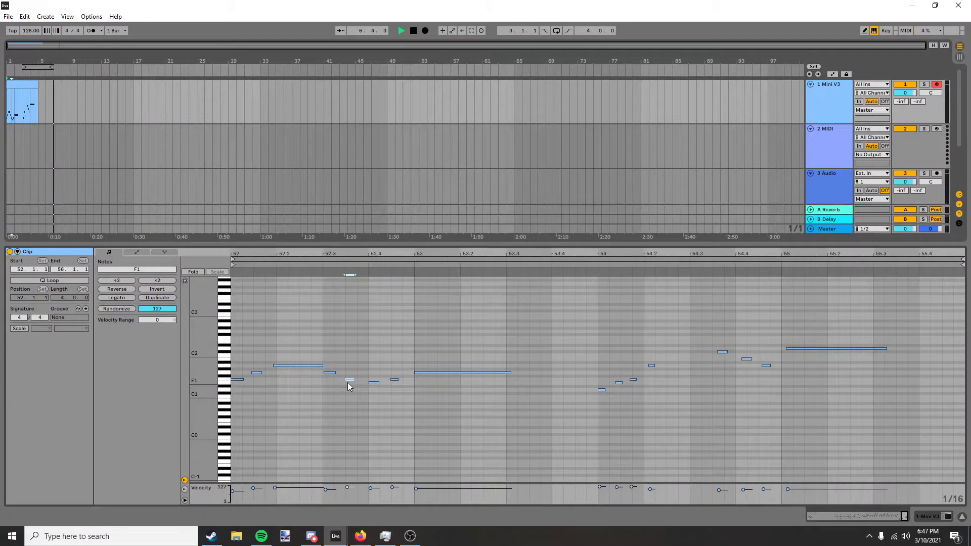
Play back the recorded clip and try shifting its last four notes slightly earlier.
key("space")
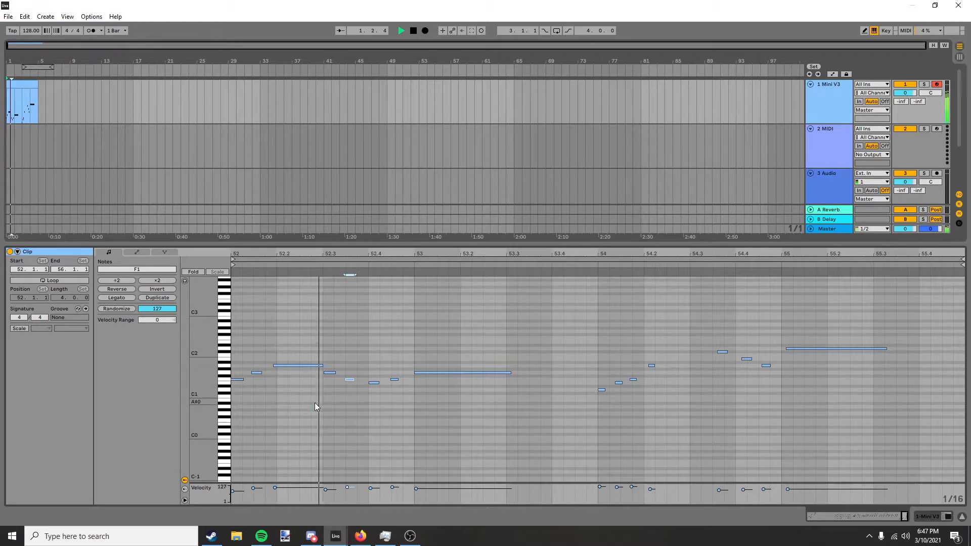
left_click(315, 402)
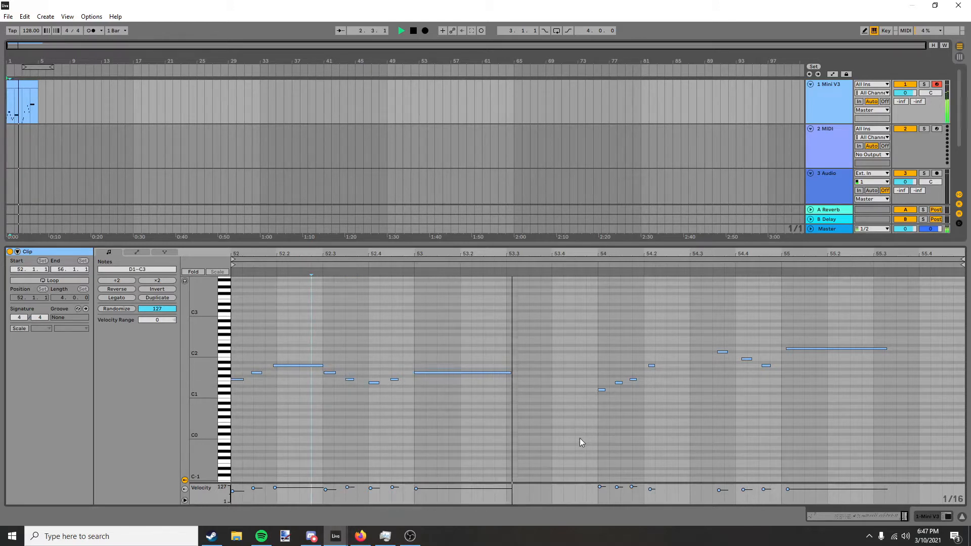
left_click_drag(580, 438, 791, 419)
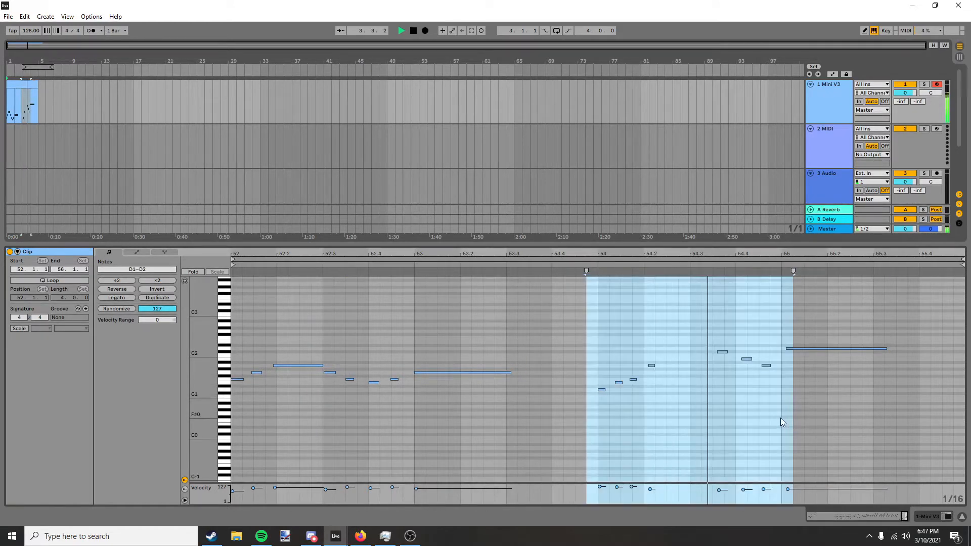
left_click(781, 418)
left_click_drag(700, 386, 800, 329)
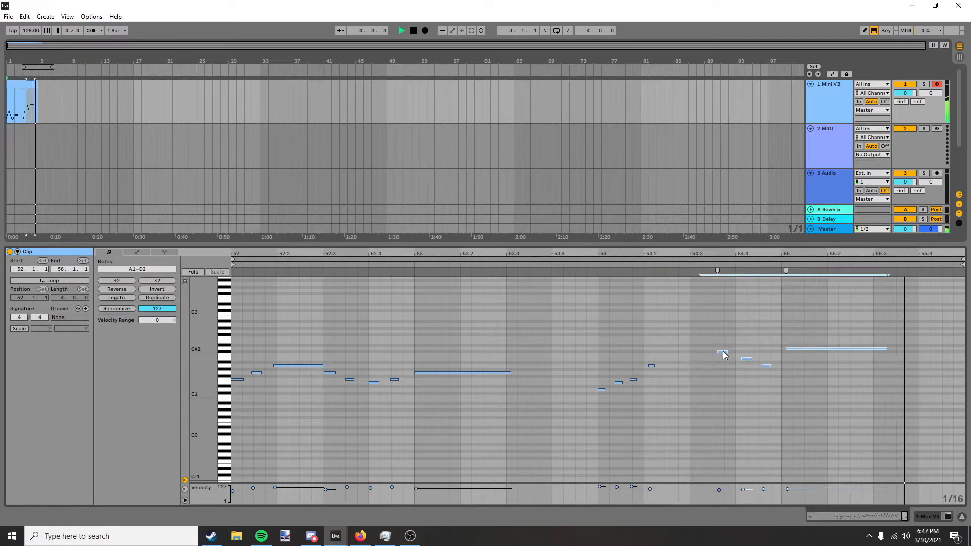
left_click_drag(724, 354, 697, 357)
Delete all the recorded notes from the Mini V3 clip.
left_click_drag(834, 418, 137, 346)
key("Delete")
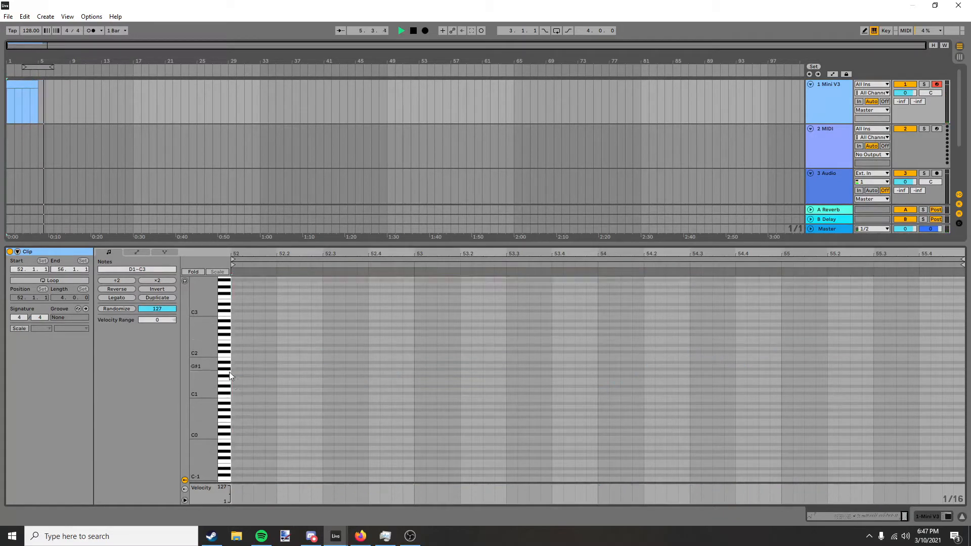
Draw bar 52's bassline in sixteenth notes: G1, F1, G1, F1 on consecutive eighths, G1 on 52.3 and 52.3.3, G#1 on 52.3.4, A1 on 52.4.2.
mouse_move(212, 379)
left_mouse_down()
mouse_move(255, 379)
mouse_move(203, 382)
left_mouse_up()
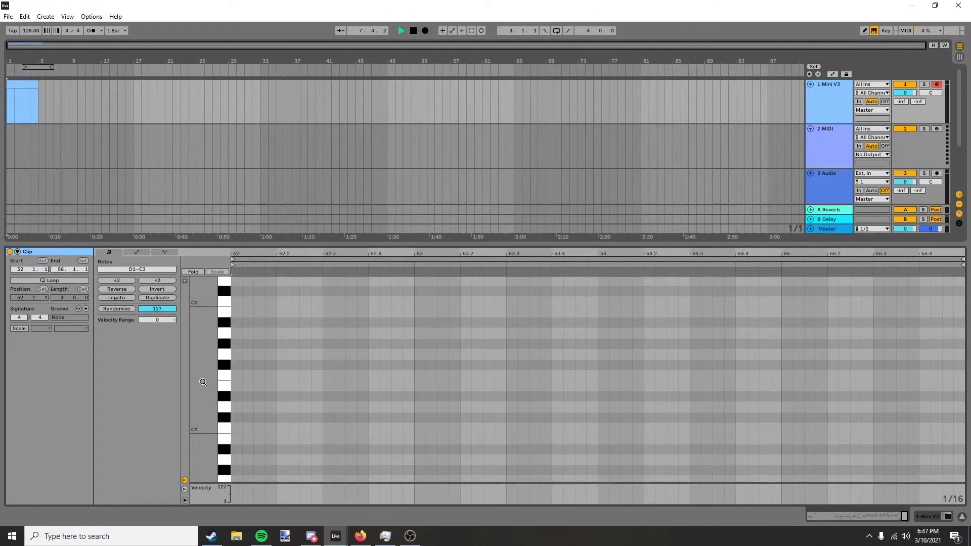
key("b")
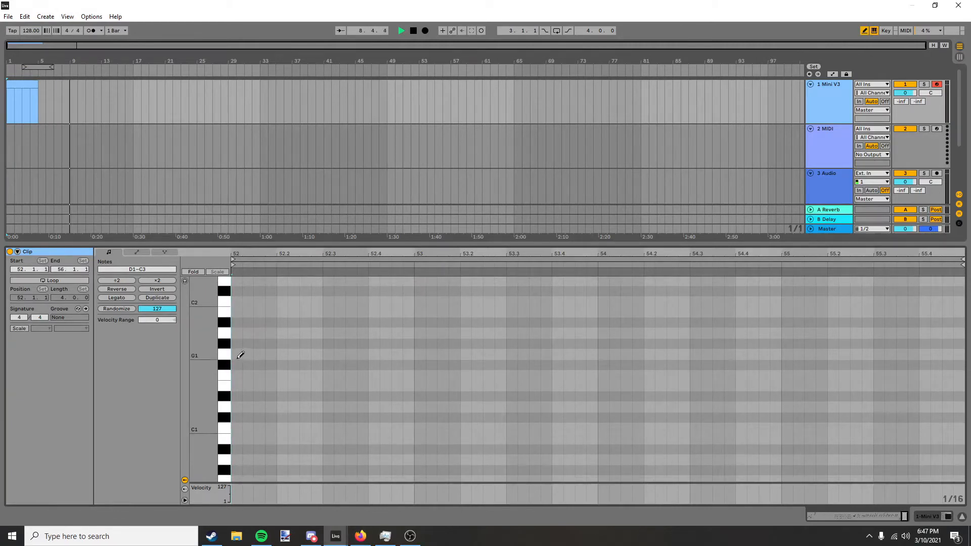
left_click(238, 356)
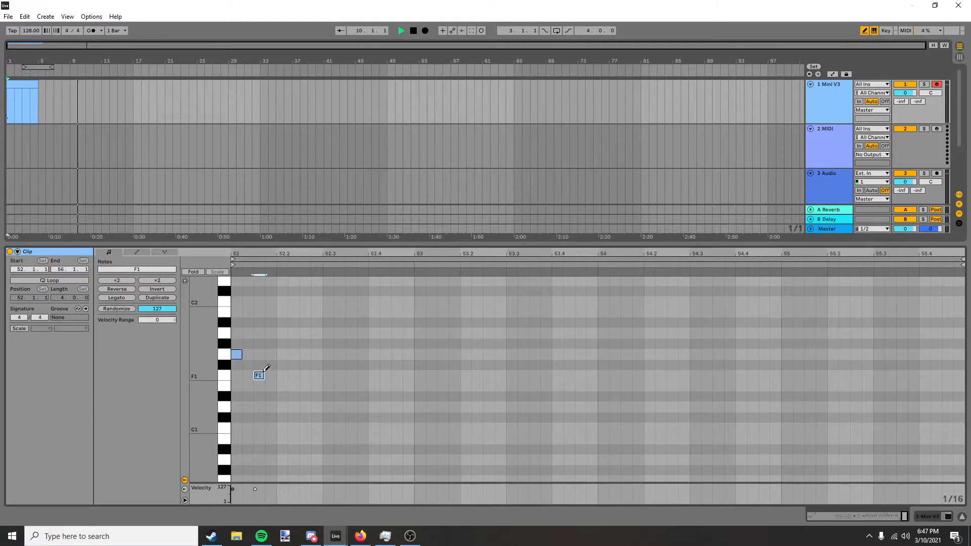
left_click(282, 354)
left_click(305, 375)
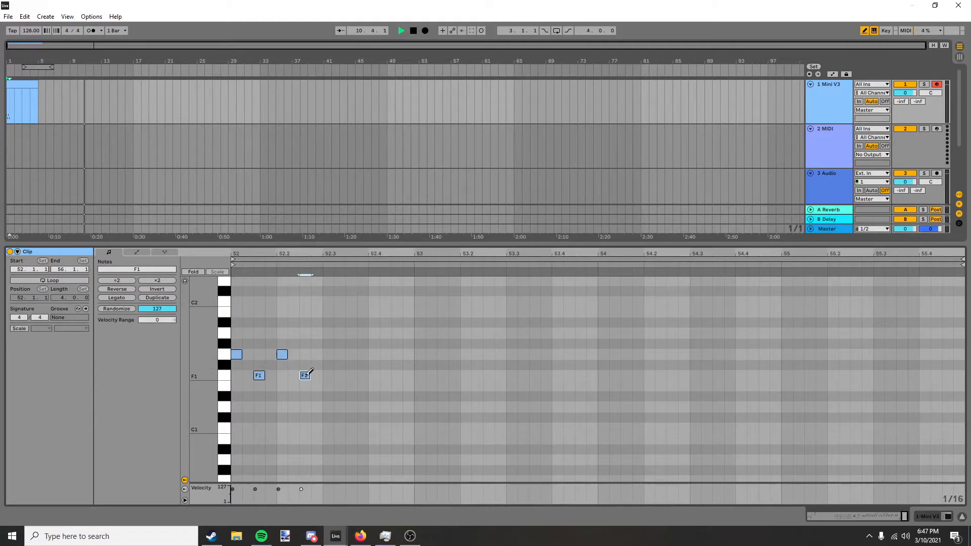
left_click(328, 354)
left_click(351, 354)
left_click(363, 344)
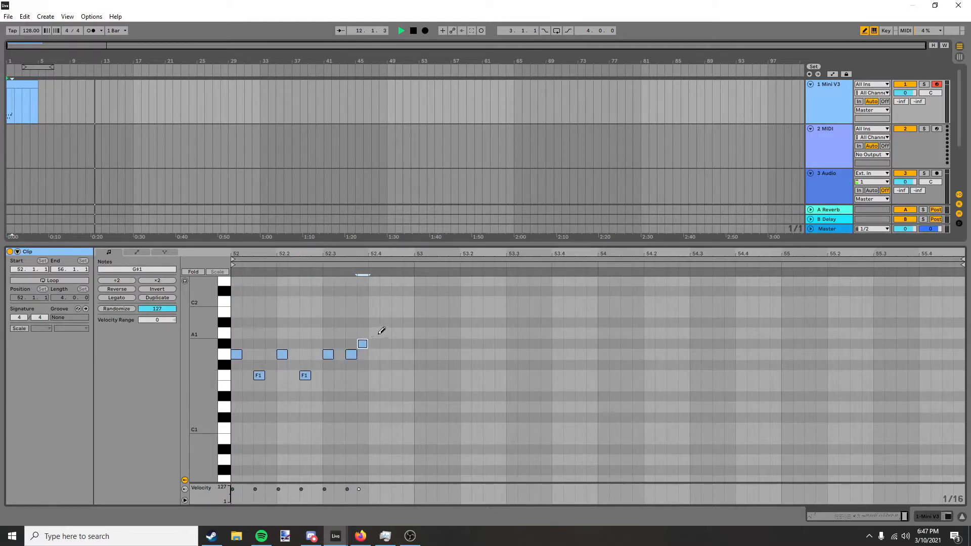
left_click(384, 333)
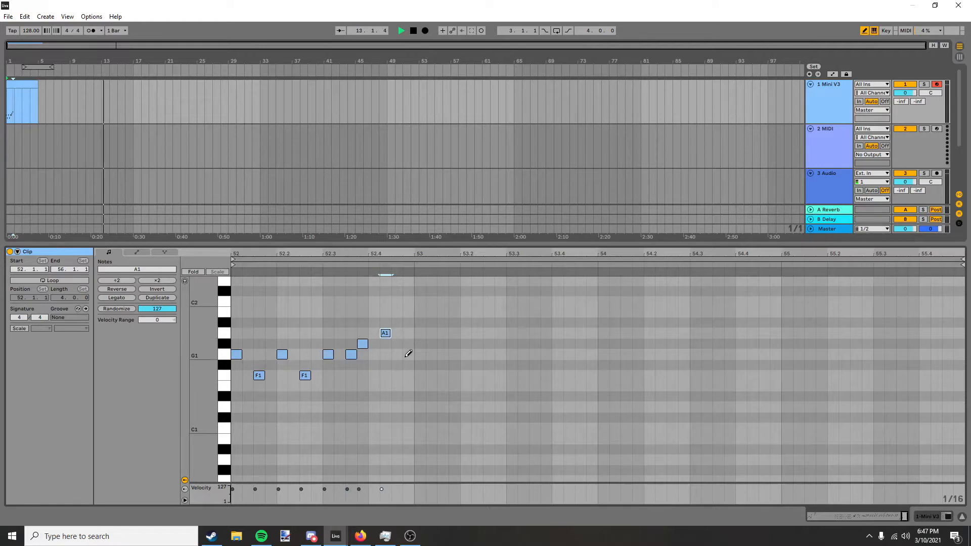
Draw bar 53 with the same G1, F1, G1, F1, G1, G1, G#1 pattern, ending on B1 at 53.4.2.
left_click(420, 355)
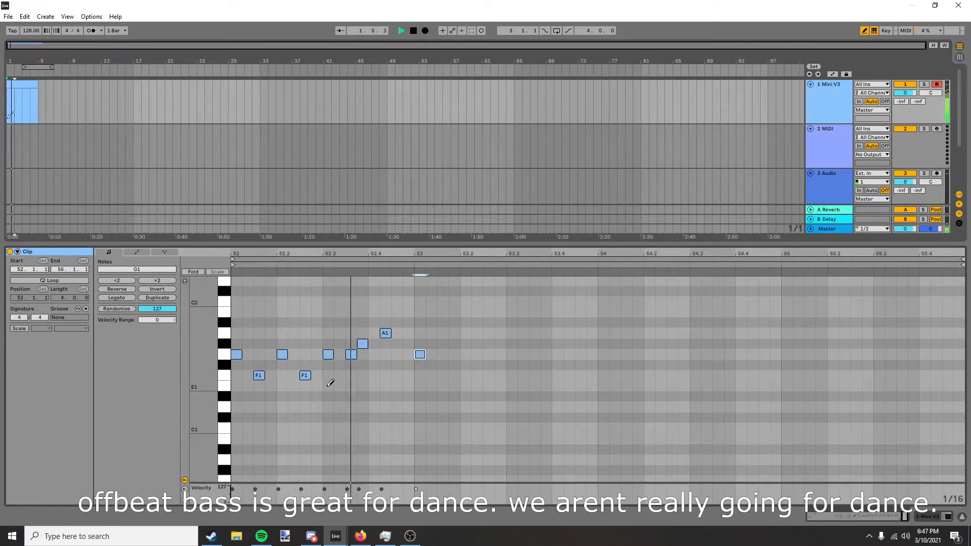
left_click(445, 376)
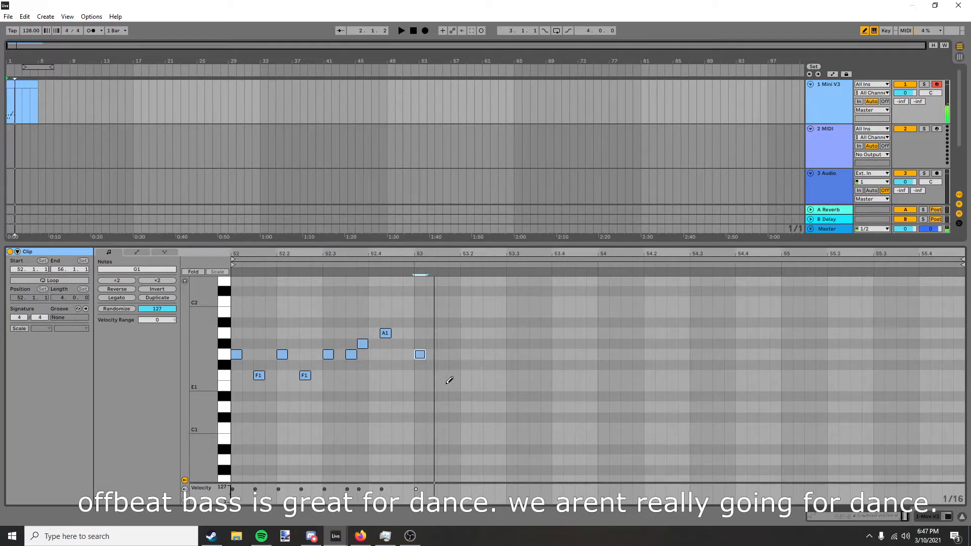
left_click(466, 355)
left_click(489, 375)
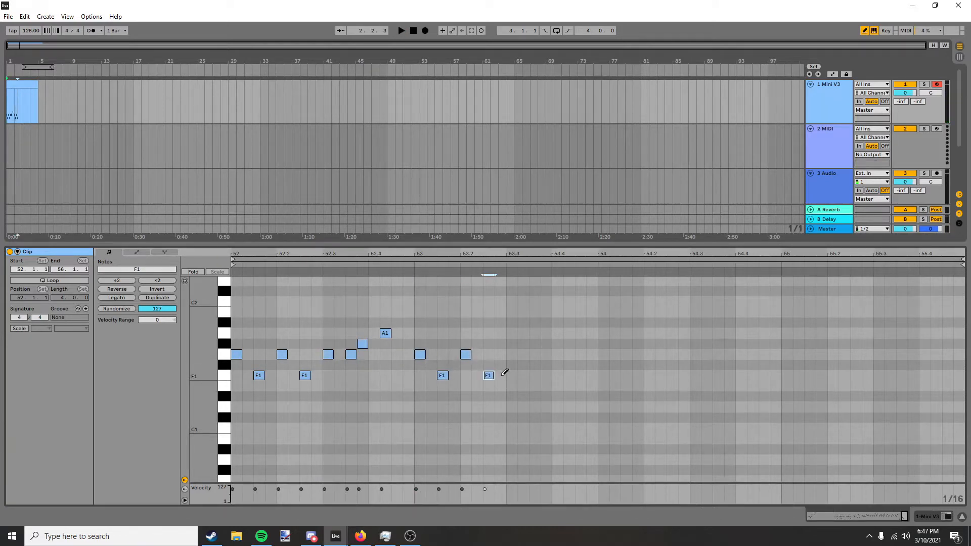
left_click(512, 355)
left_click(535, 354)
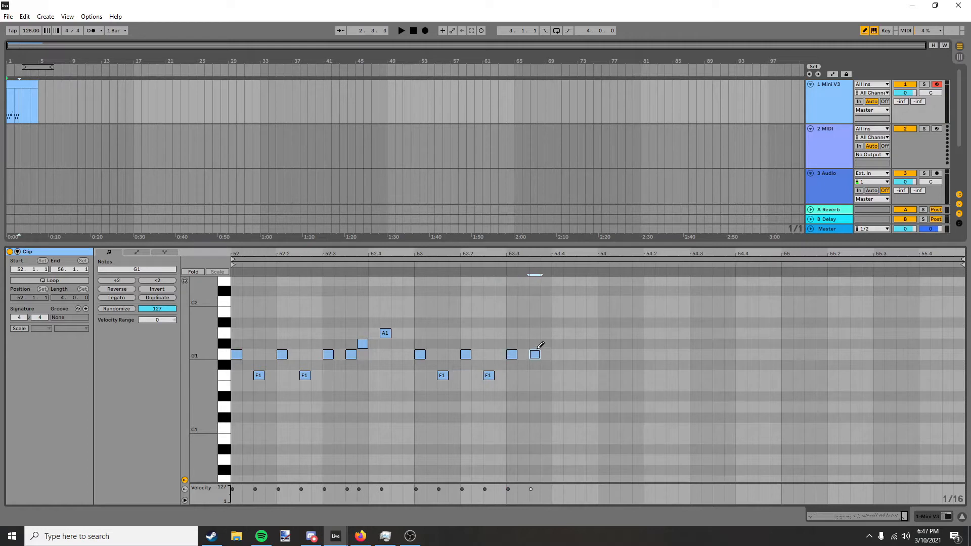
left_click(546, 344)
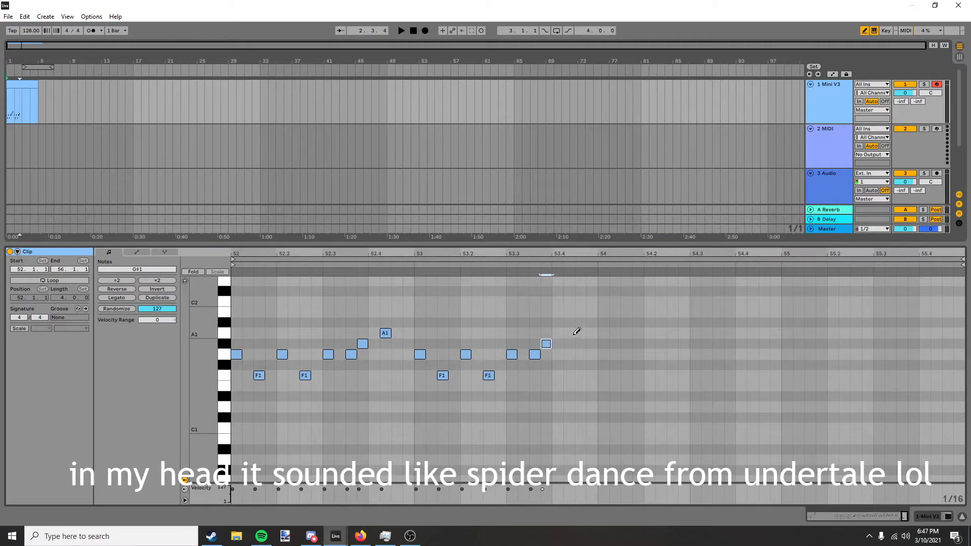
left_click(569, 312)
Play back the two-bar bassline and move bar 52's A1 note one sixteenth later.
key("space")
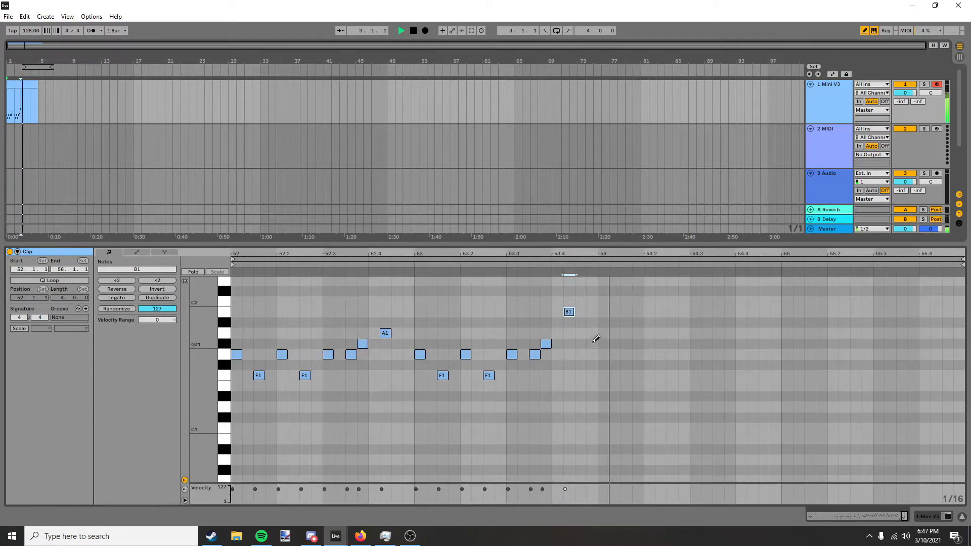
key("space")
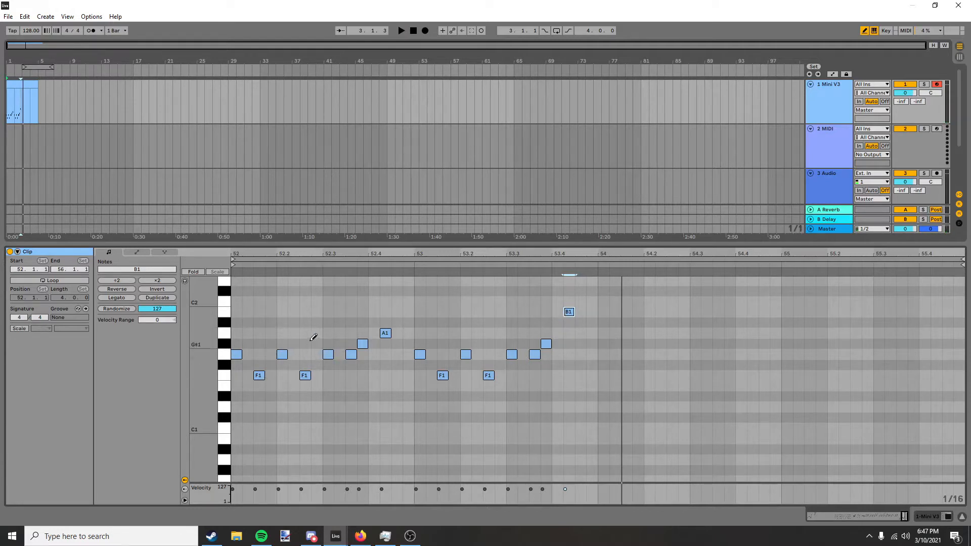
key("space")
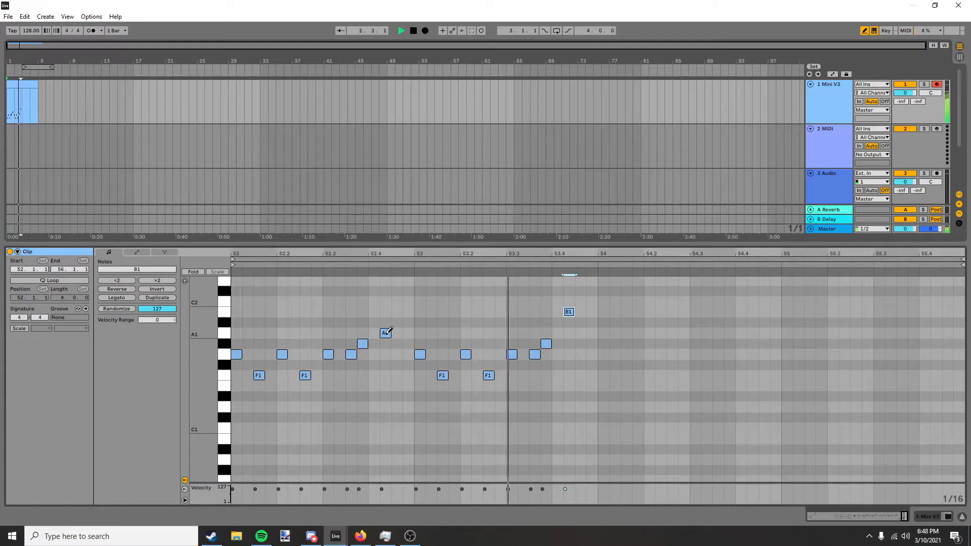
left_click_drag(390, 330, 402, 330)
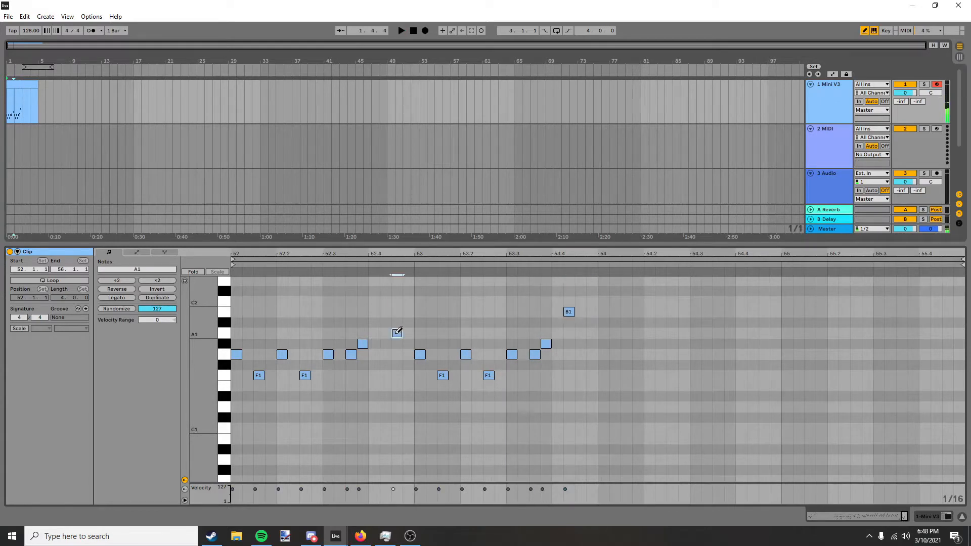
Rework the end of bar 53 so A1 falls on 53.4.2 and B1 on 53.4.3.
left_click(557, 334)
key("space")
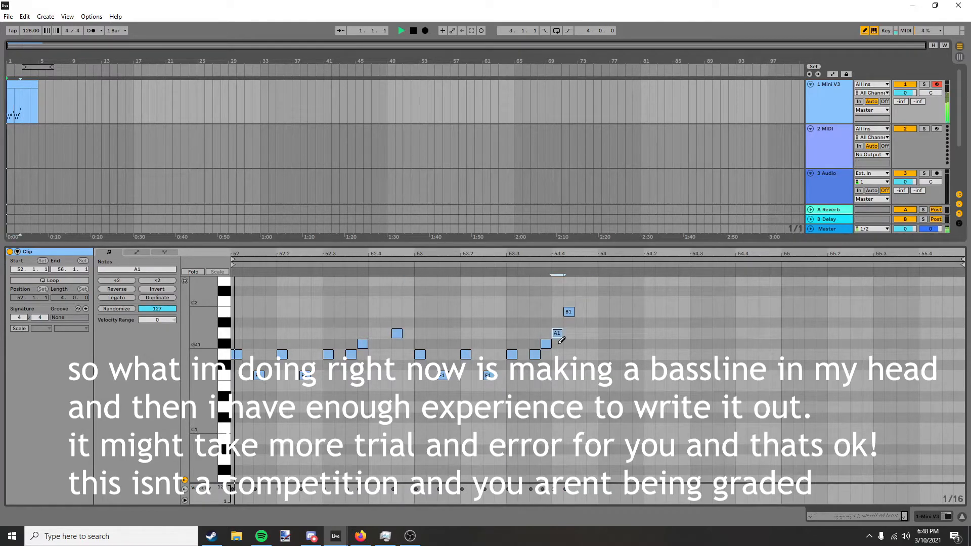
left_click(571, 312)
left_click(580, 312)
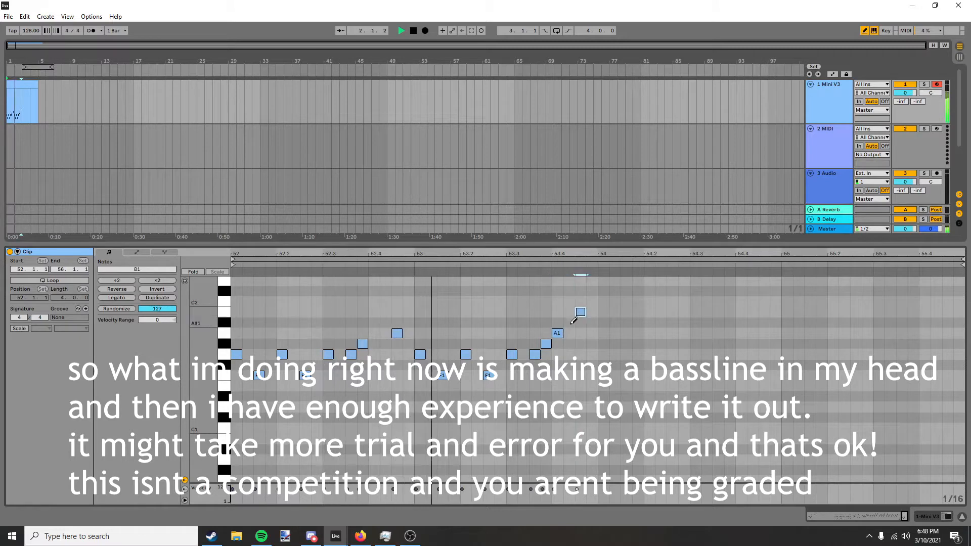
left_click(568, 333)
left_click(558, 333)
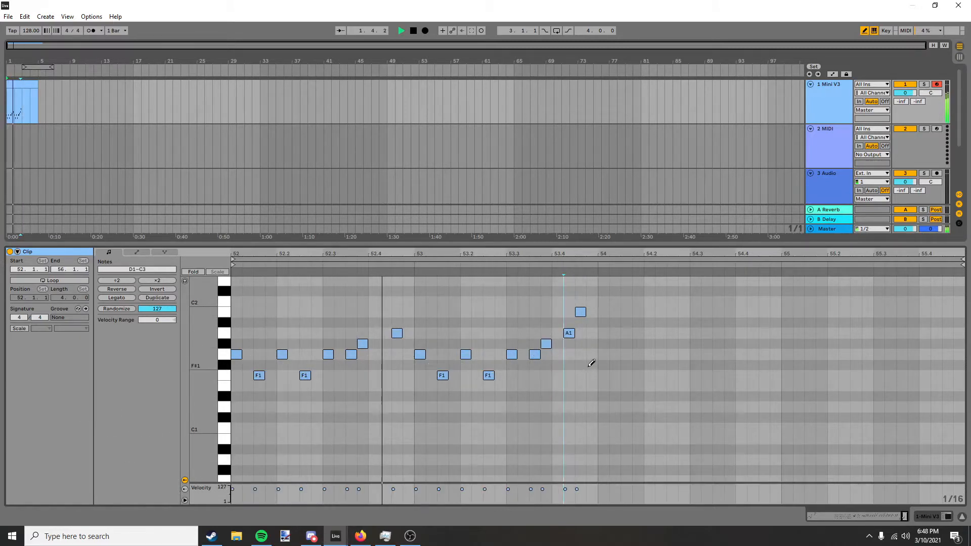
Select the whole two-bar bassline and duplicate it into bars 54 and 55.
key("b")
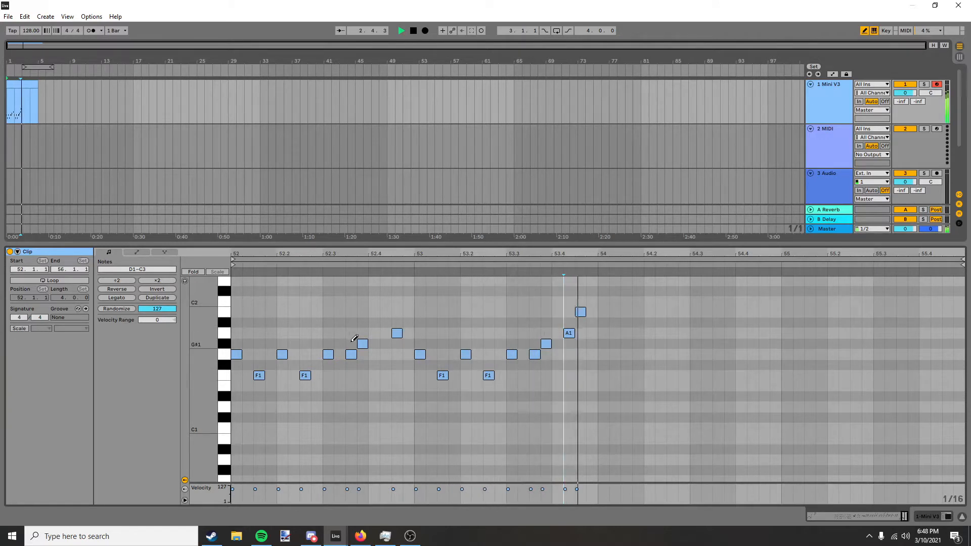
left_click_drag(578, 409, 102, 265)
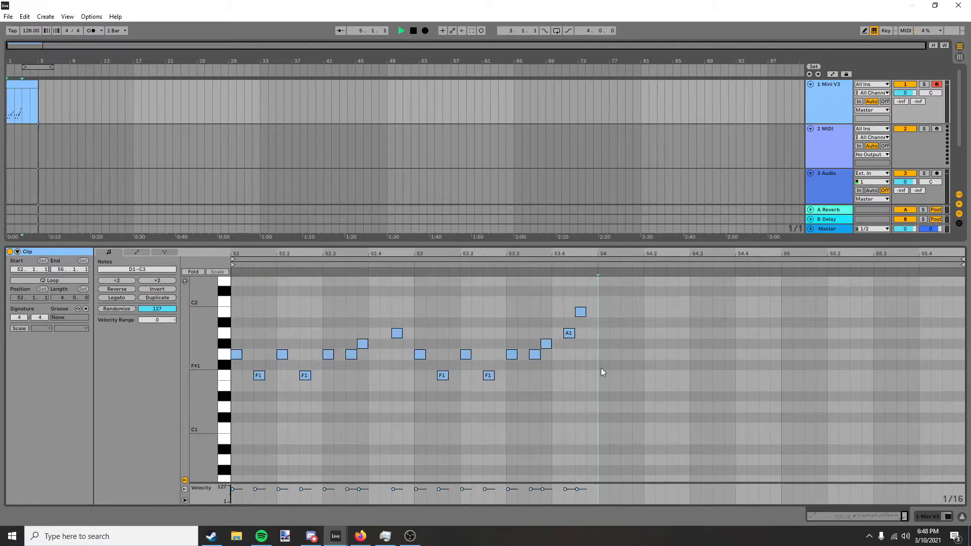
key("ctrl+d")
Set the tempo to 148 BPM and play the four-bar clip with looping enabled over its full length.
left_click_drag(28, 31, 28, 21)
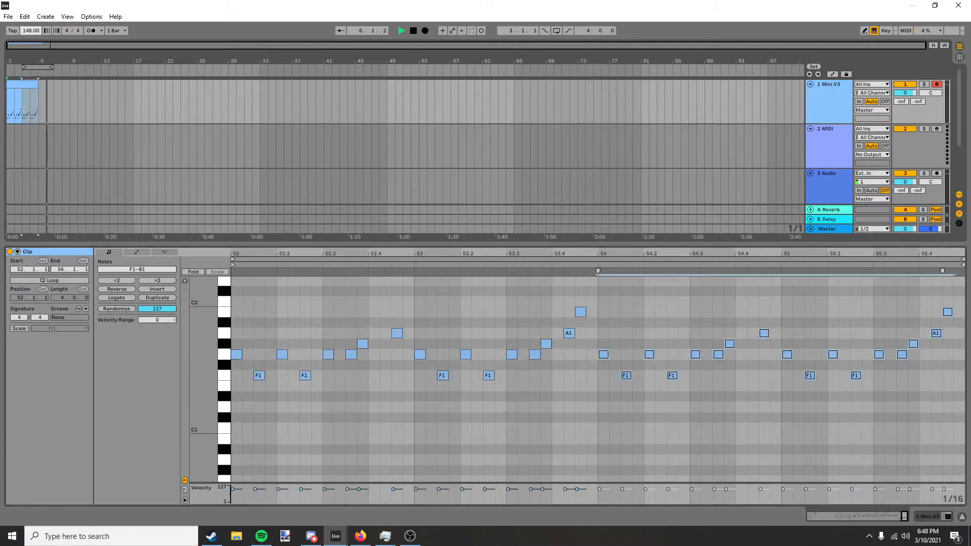
key("space")
left_click_drag(38, 68, 22, 68)
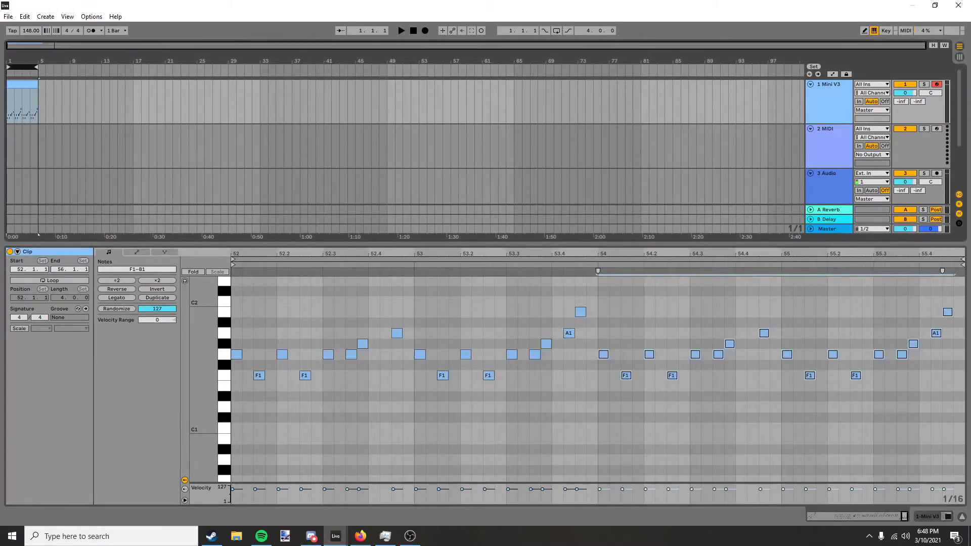
left_click(557, 30)
key("space")
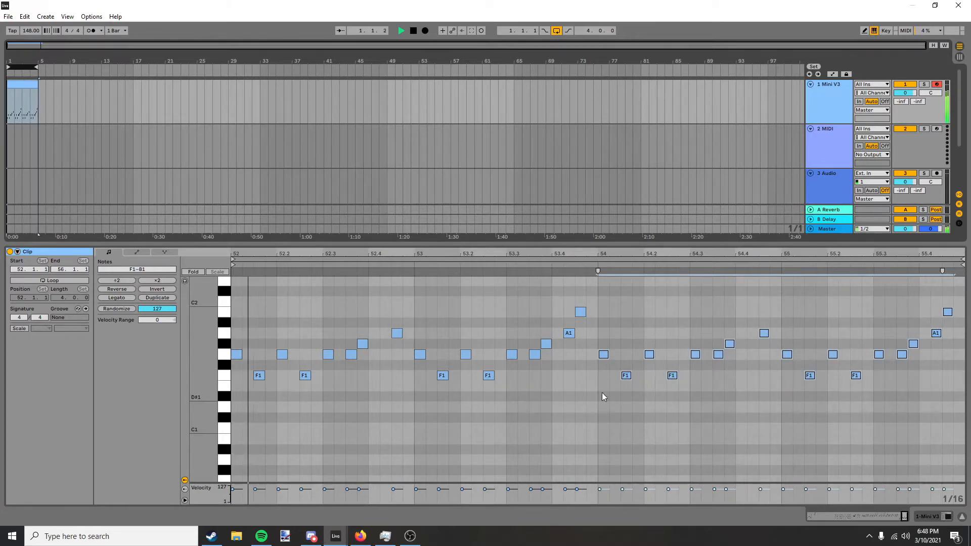
scroll(364, 385, "down", 3)
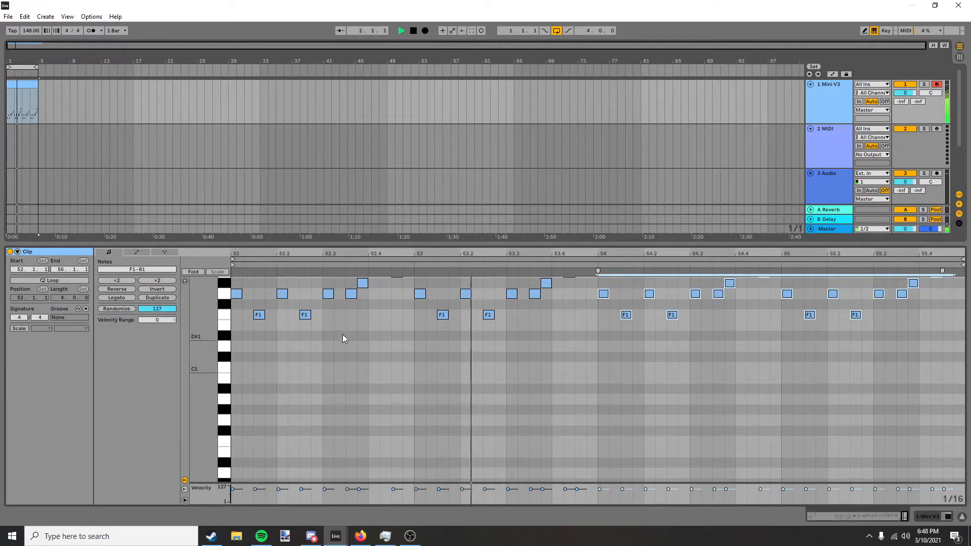
Listen through the looping four-bar bassline and stop playback.
scroll(360, 376, "up", 2)
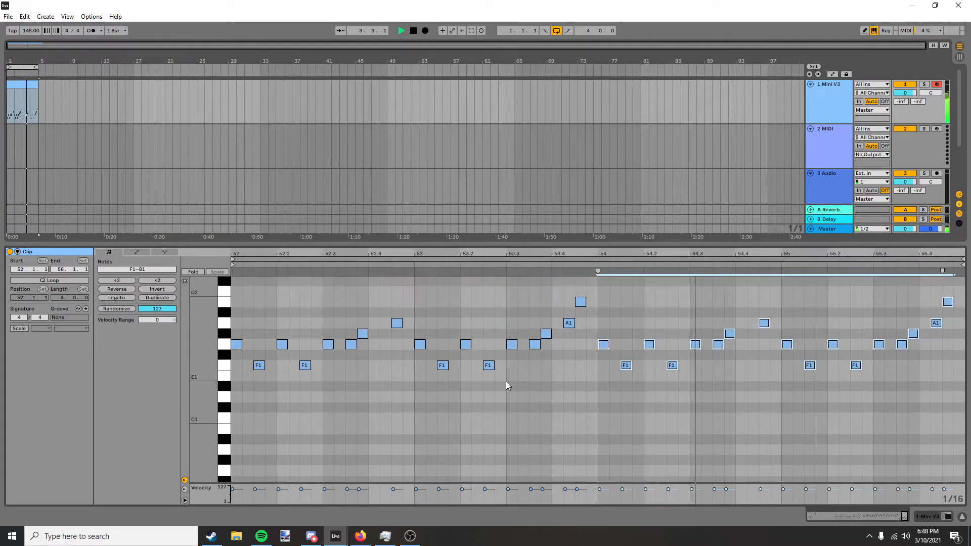
scroll(463, 387, "up", 3)
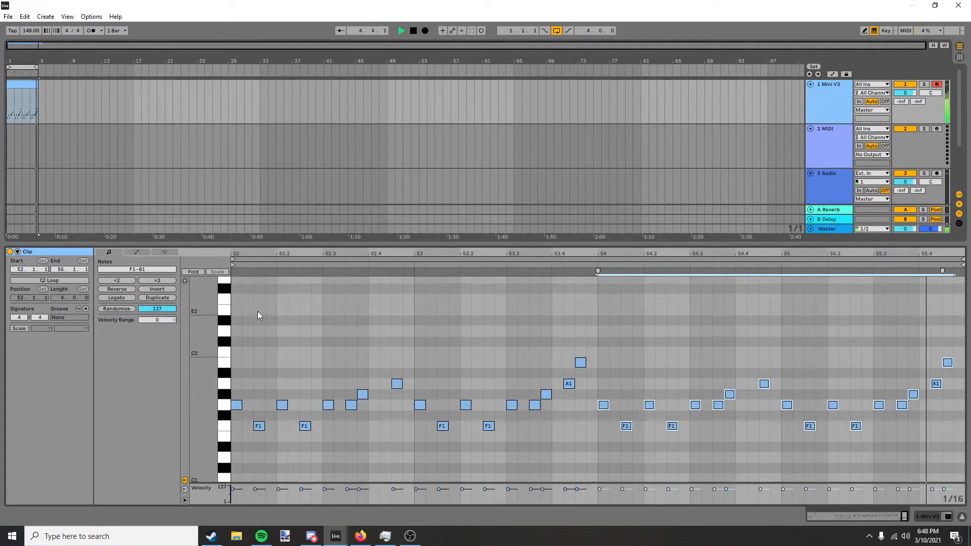
key("space")
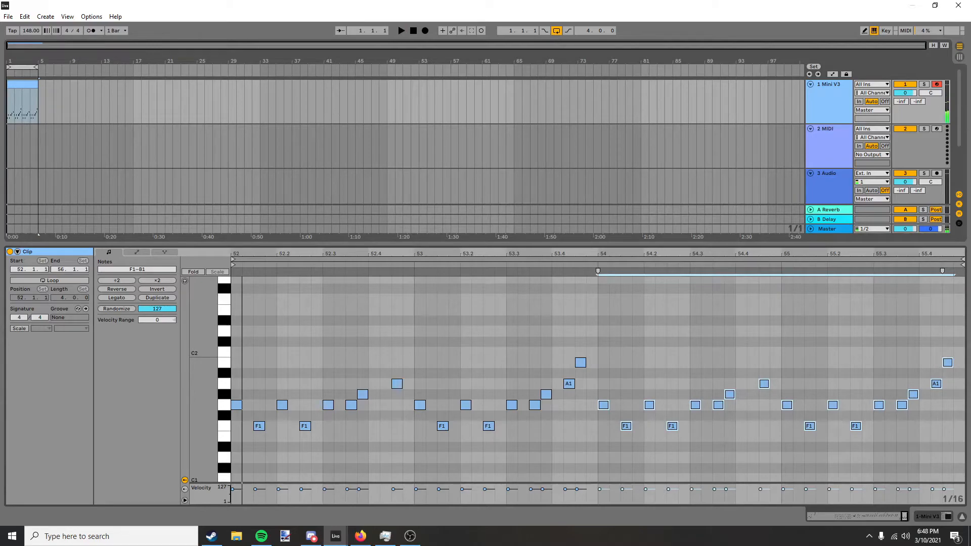
Switch to Live's main window, load Clavinet V onto the second MIDI track and show the arrangement.
left_click_drag(279, 13, 969, 51)
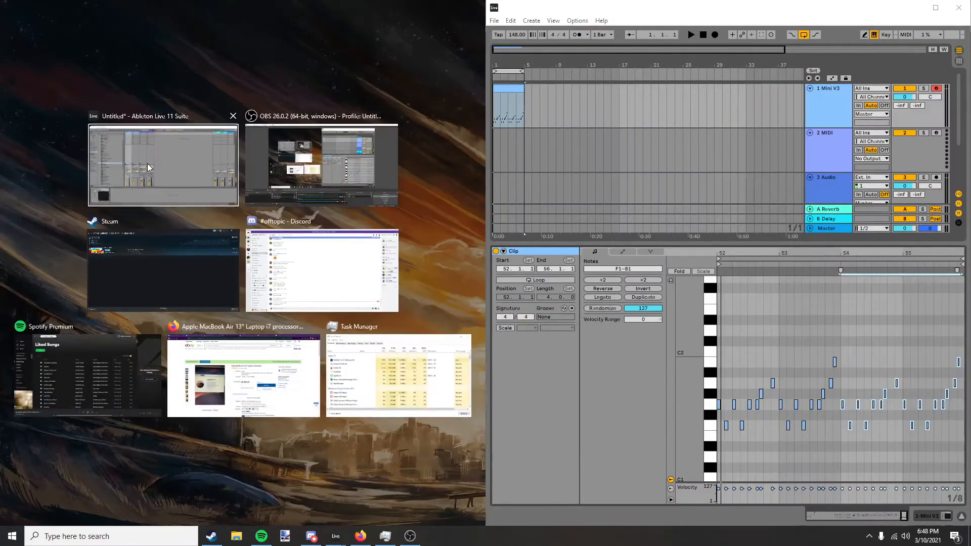
left_click(148, 163)
left_click(92, 142)
left_click(304, 50)
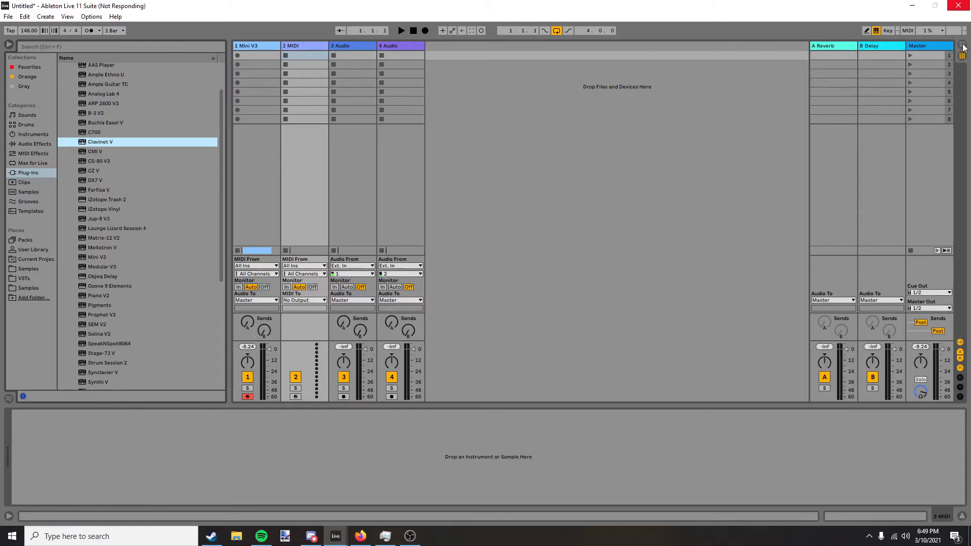
left_click(962, 46)
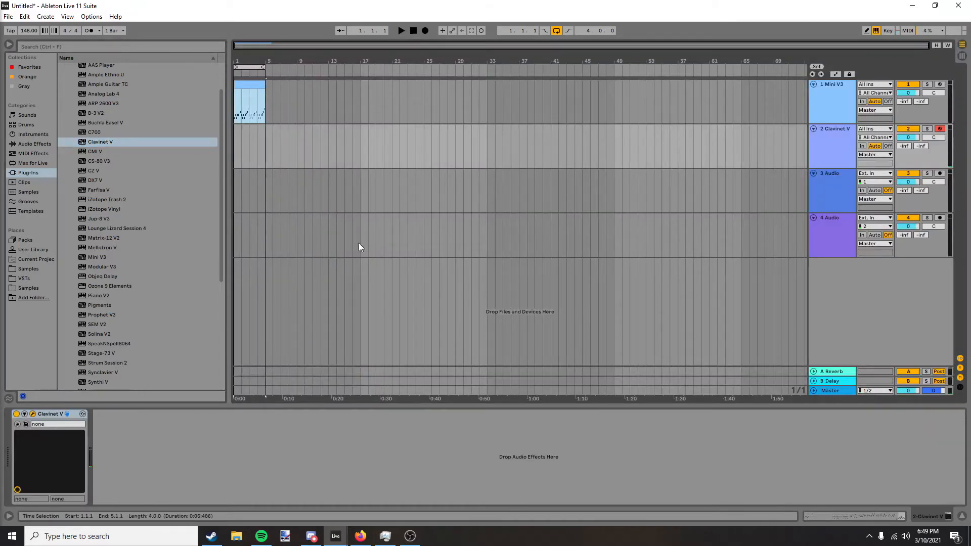
Create a four-bar MIDI clip at bar 1 of the Clavinet V track with clip looping off, and close the instrument window.
left_click(239, 135)
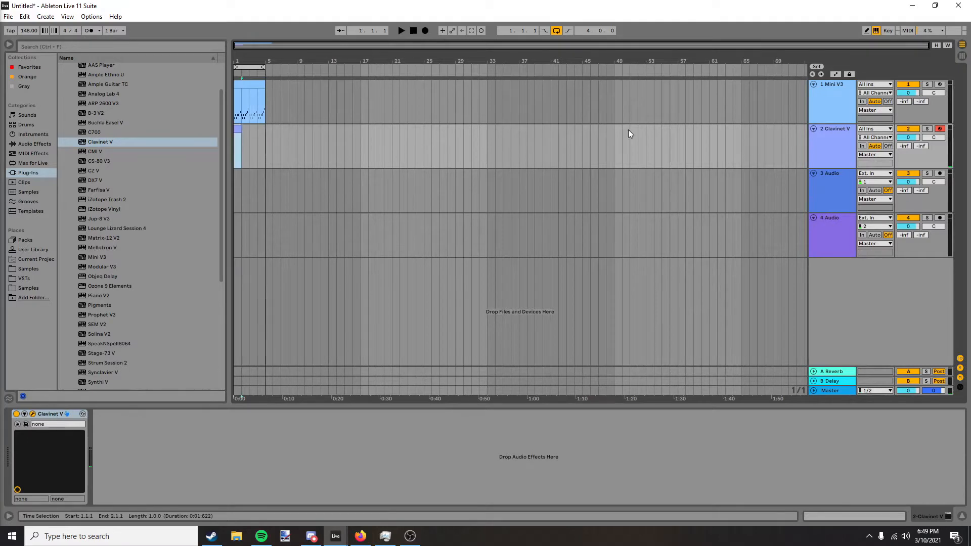
left_click(870, 515)
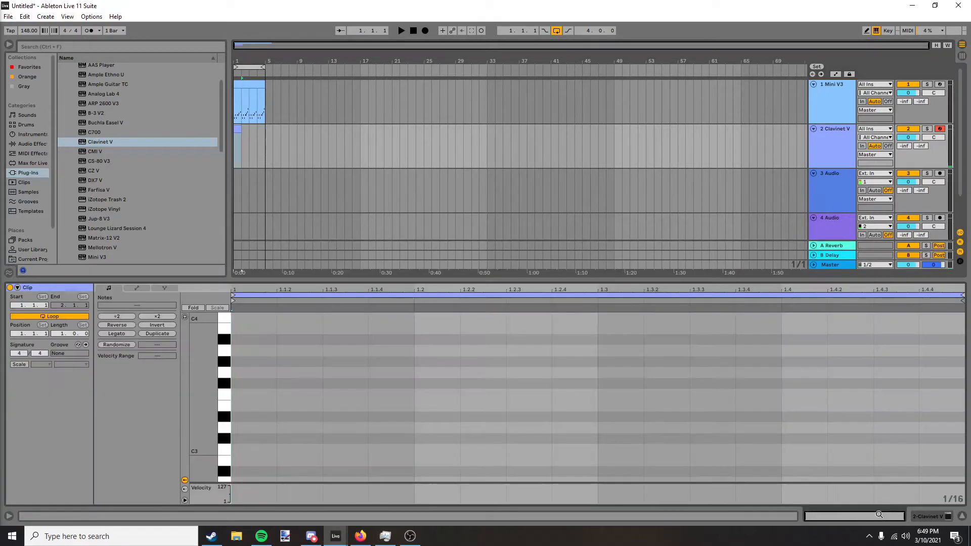
left_click_drag(242, 129, 265, 130)
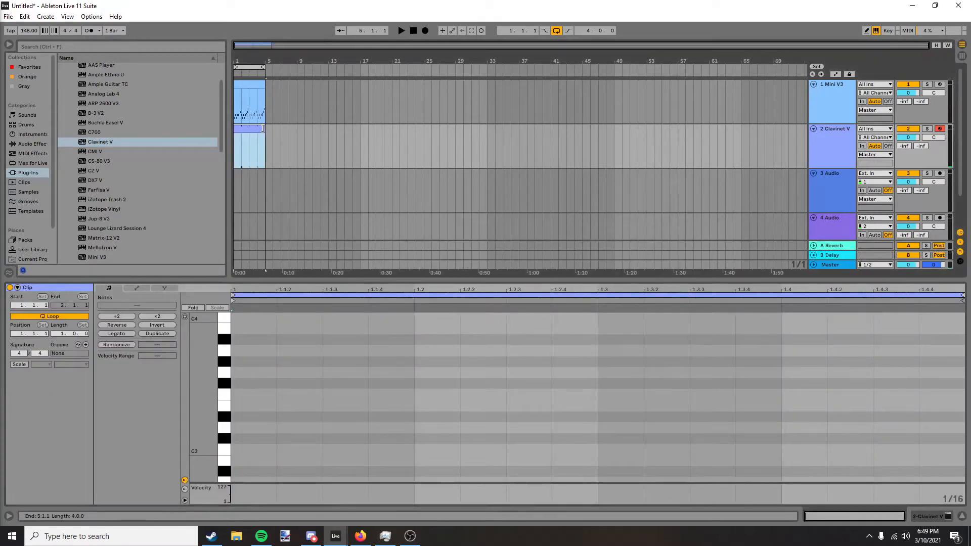
left_click(80, 316)
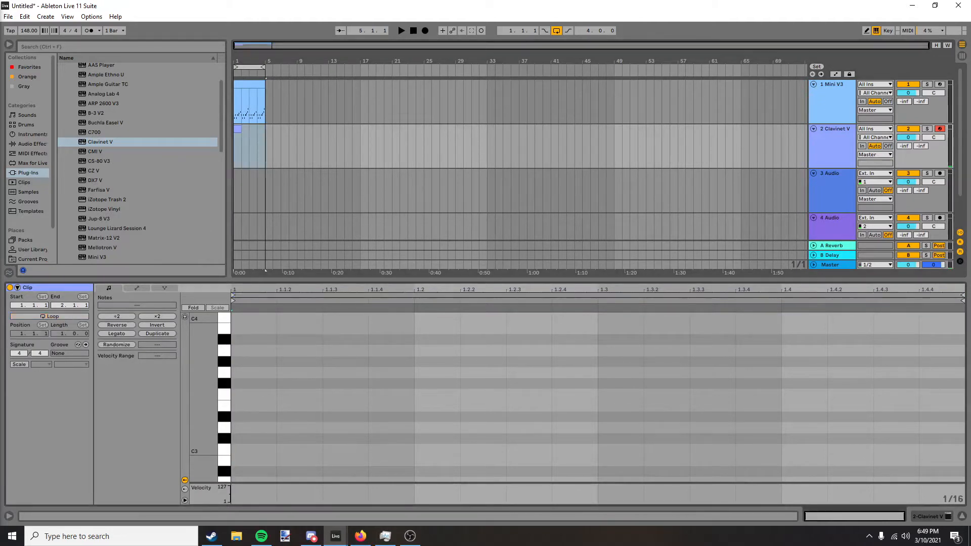
left_click_drag(0, 10, 723, 10)
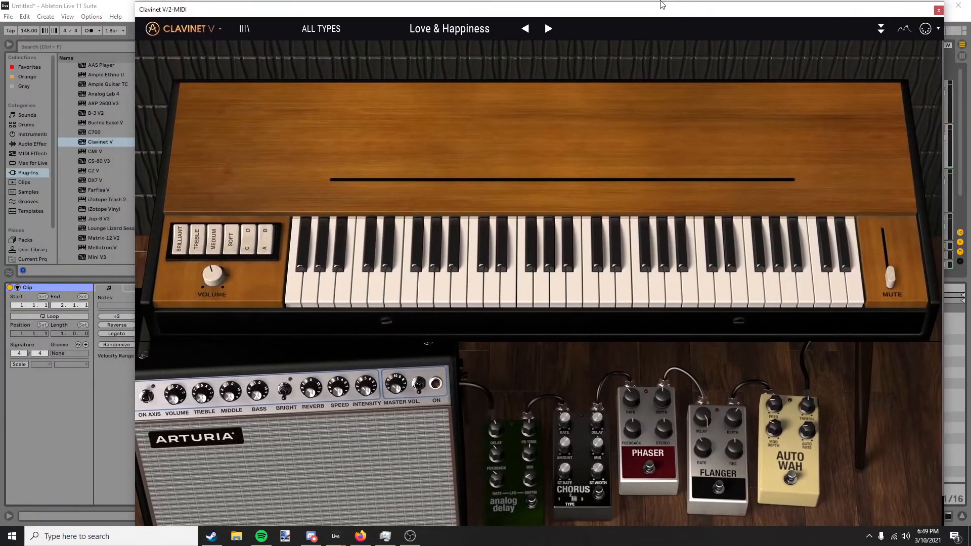
left_click(44, 5)
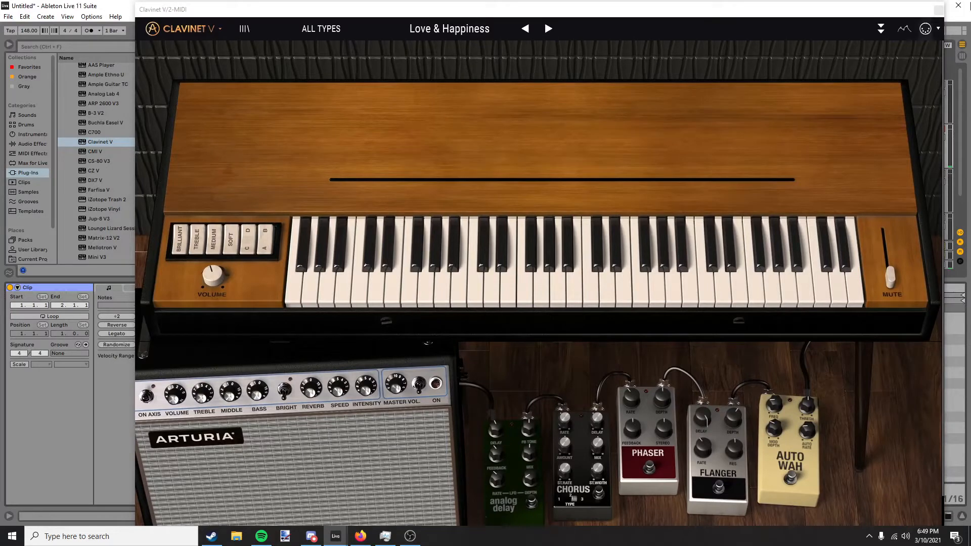
left_click(939, 10)
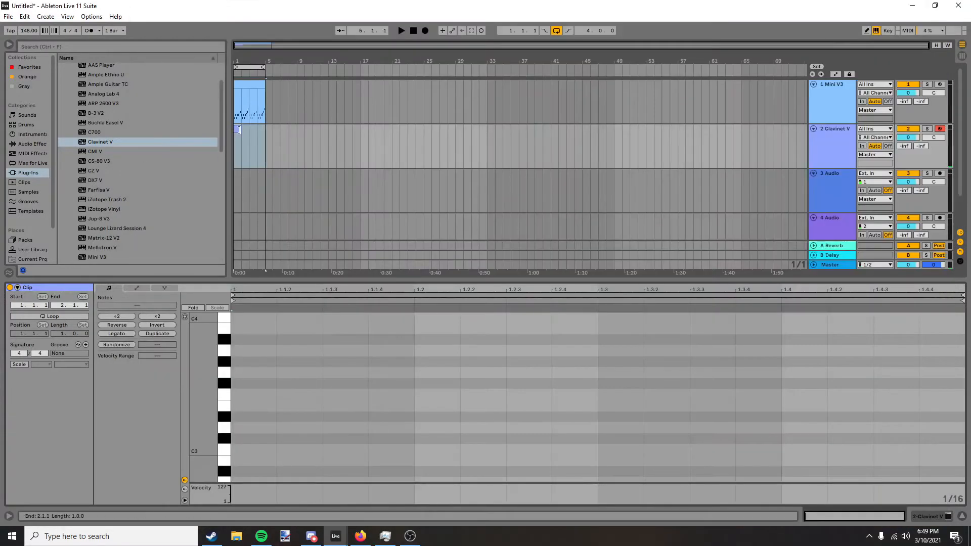
left_click_drag(240, 129, 265, 129)
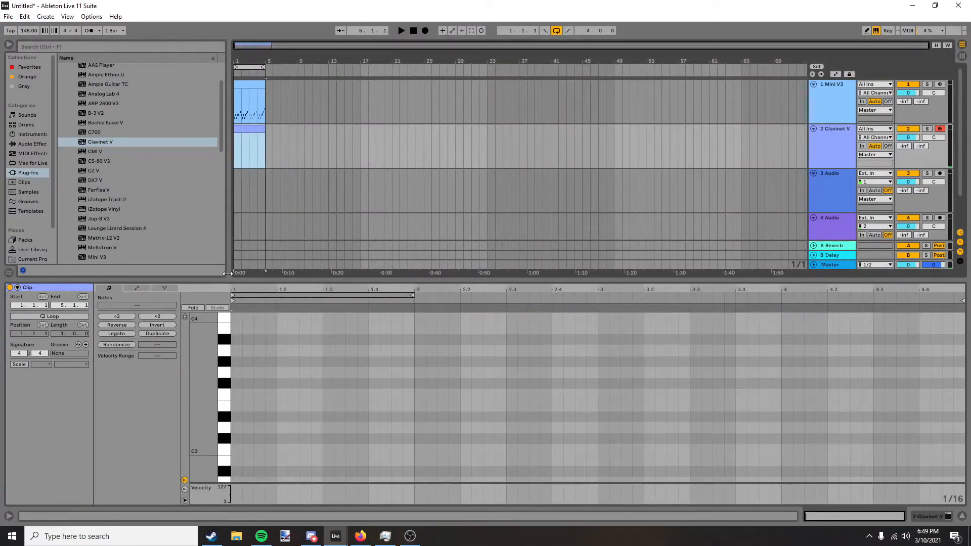
Check the bassline's notes and enter a G3 from 1.1 to 1.3 in the Clavinet V clip.
left_click(254, 84)
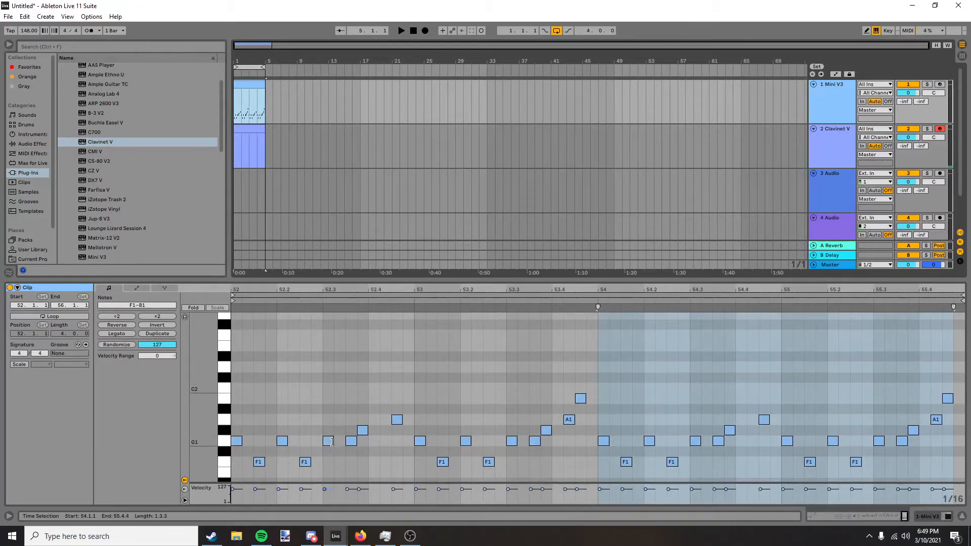
left_click(363, 431)
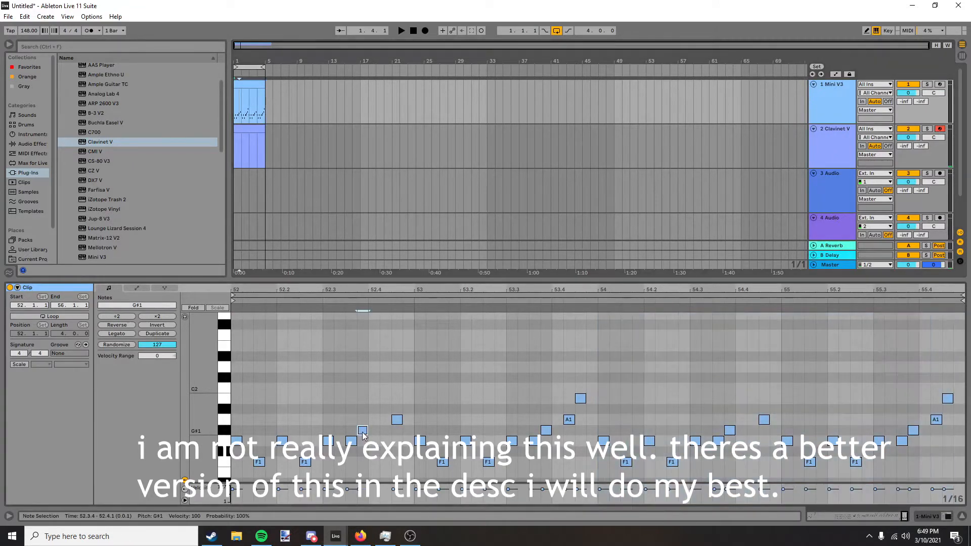
left_click(247, 130)
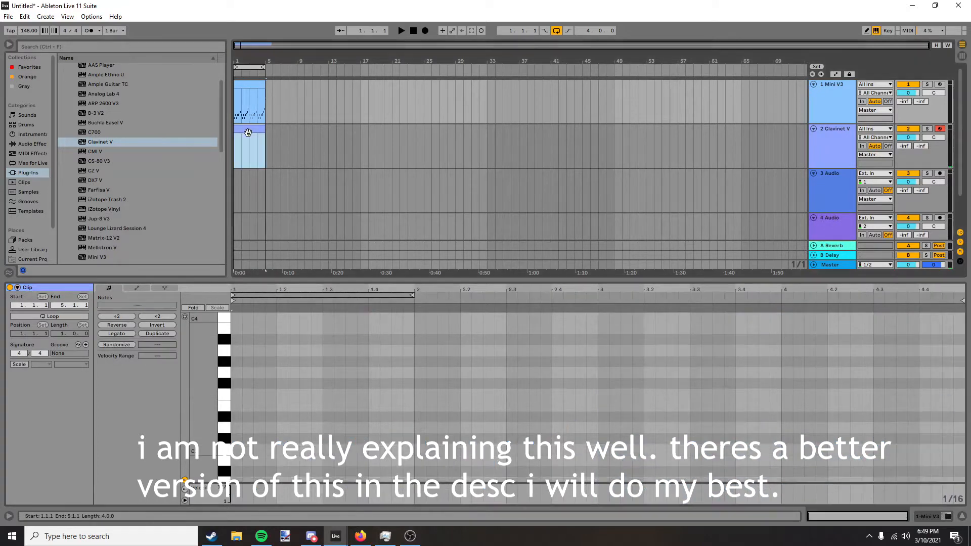
double_click(238, 373)
left_click_drag(242, 372, 322, 374)
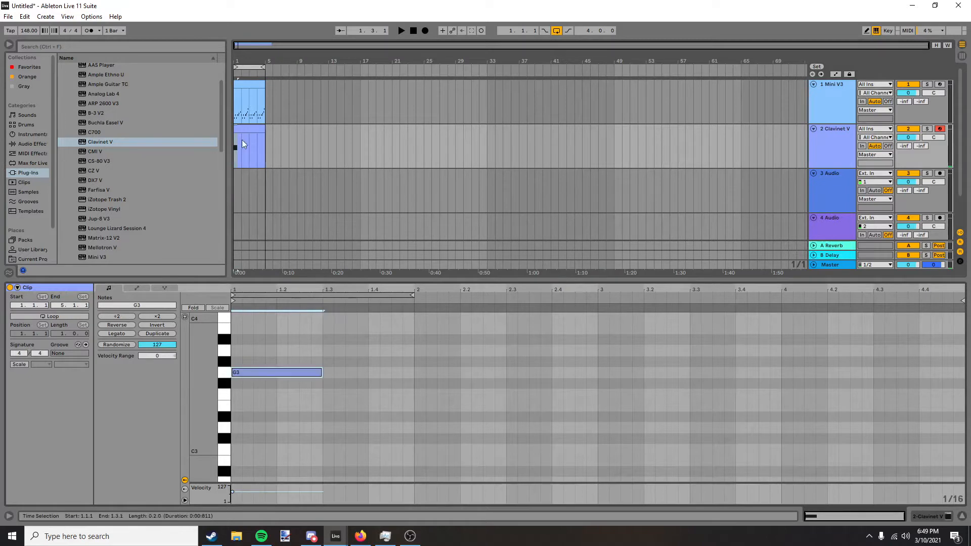
Lengthen the first G3 to 1.4, then add G#3 at 1.4, G3 from 2.1 to 2.4, and G#3 at 2.4.
left_click(254, 84)
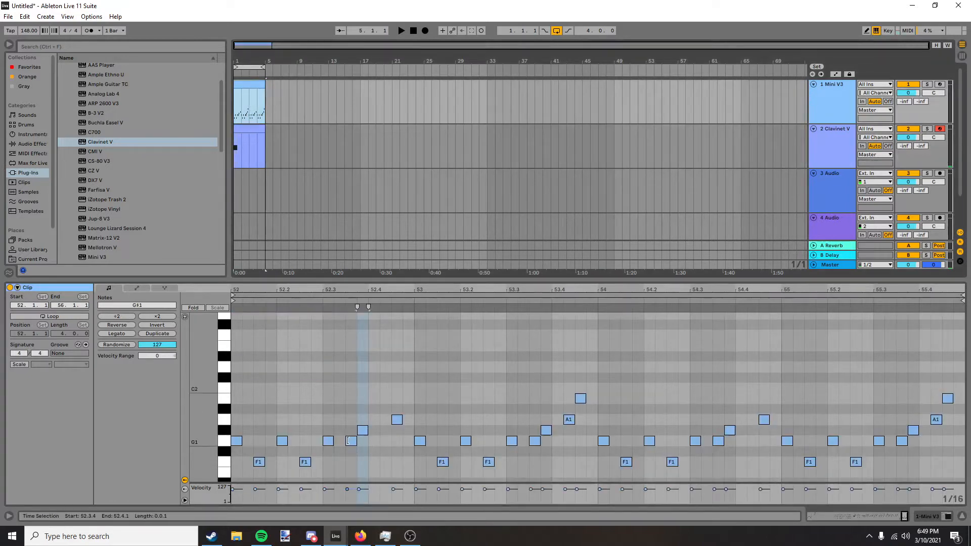
left_click(262, 134)
left_click_drag(322, 373, 598, 362)
double_click(374, 350)
key("space")
double_click(420, 372)
double_click(560, 362)
Check the bass clip again and raise the Clavinet V clip's note at 2.4 to B3.
left_click(251, 85)
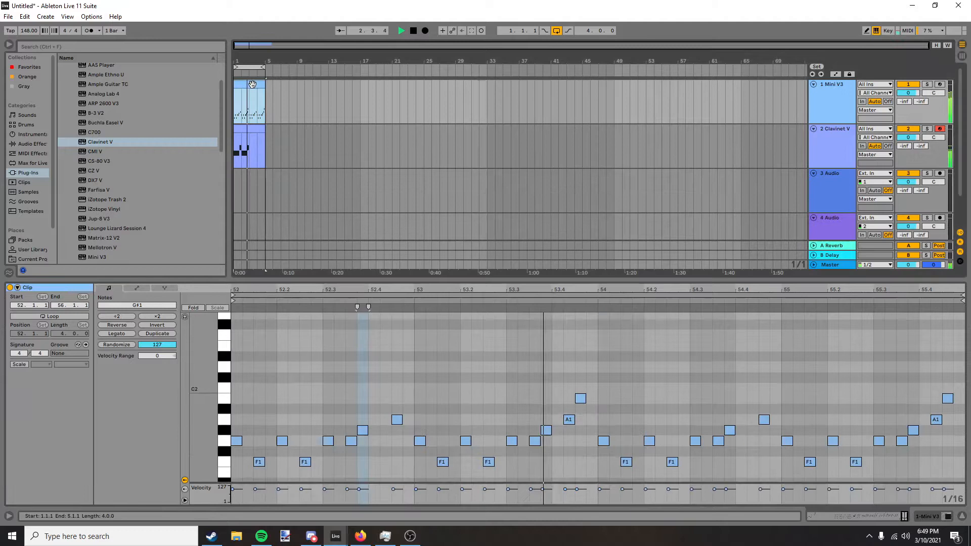
left_click(252, 130)
left_click(533, 383)
left_click_drag(576, 363, 576, 329)
Play the two-bar melody and duplicate all four of its notes into bars 3 and 4.
key("space")
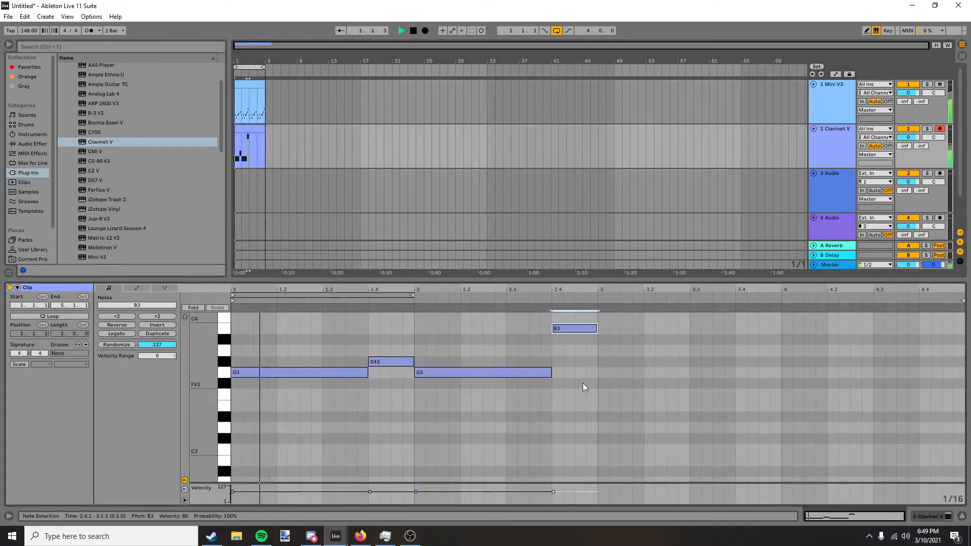
left_click_drag(606, 392, 277, 295)
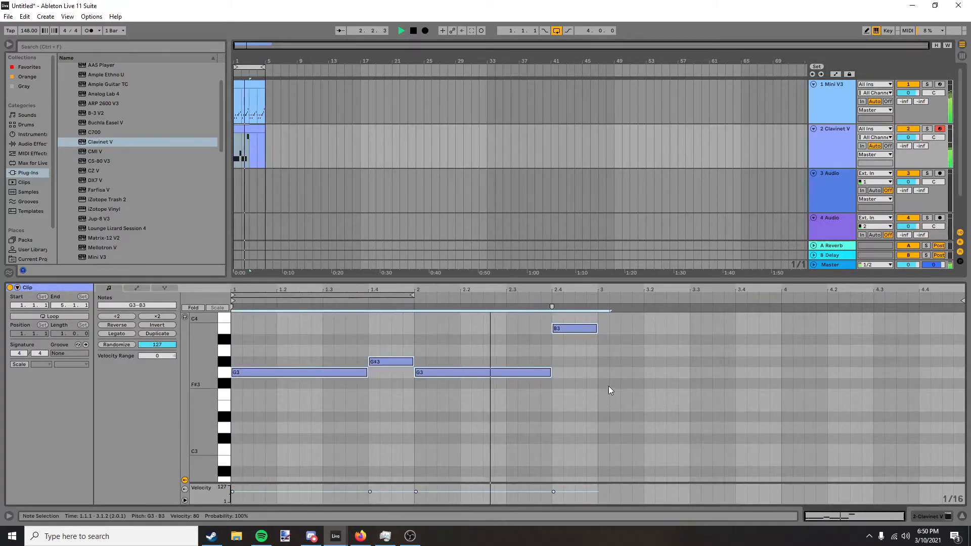
key("ctrl+d")
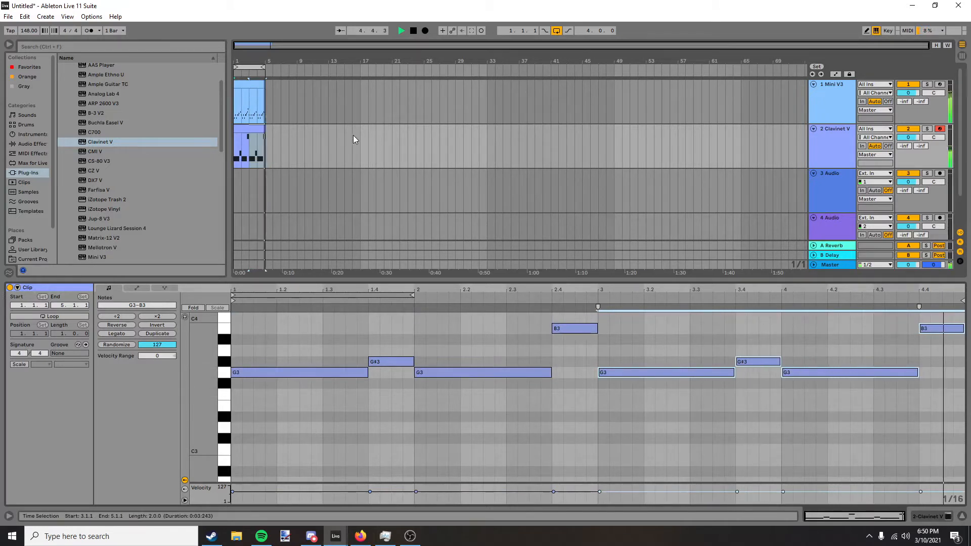
Stop playback, replace Clavinet V with DX7 V on the second track and open its preset browser.
scroll(275, 385, "up", 1)
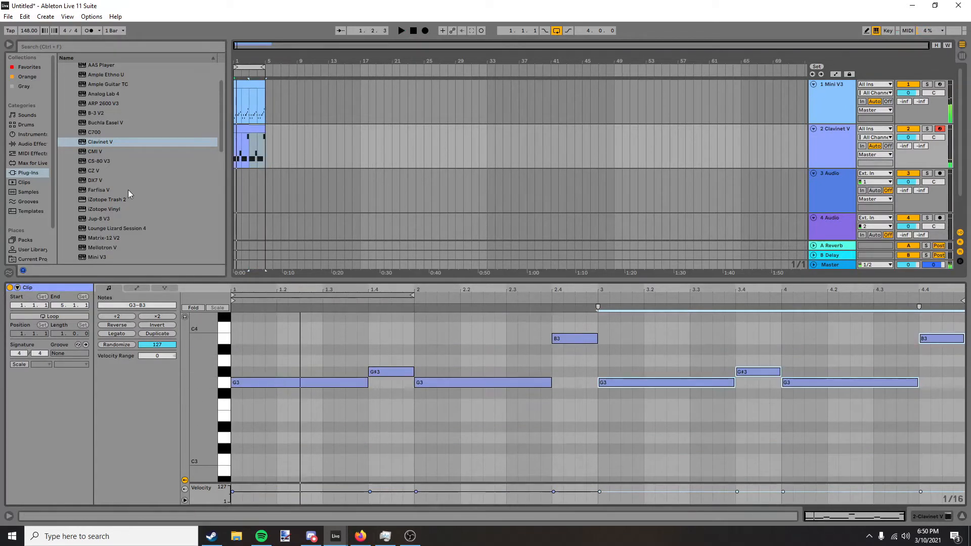
scroll(112, 207, "up", 2)
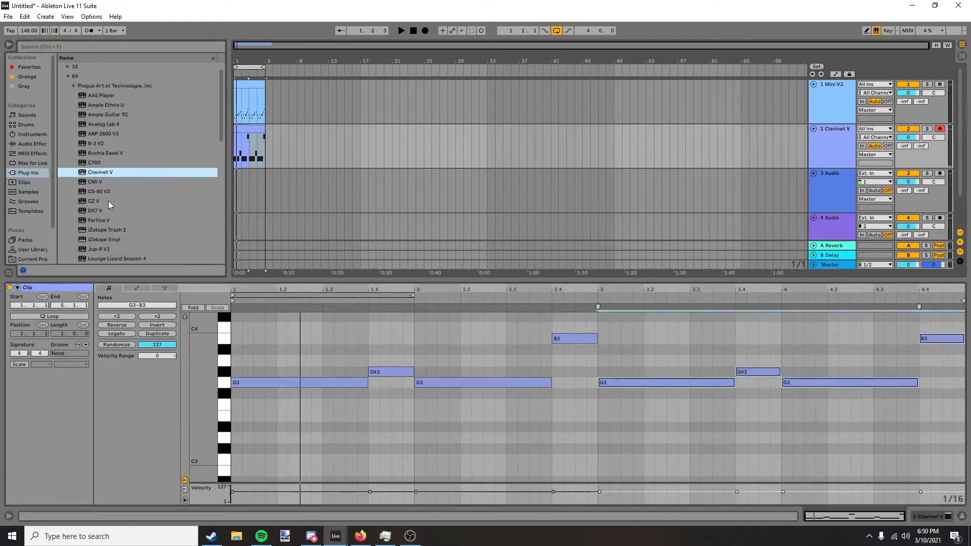
left_click(91, 222)
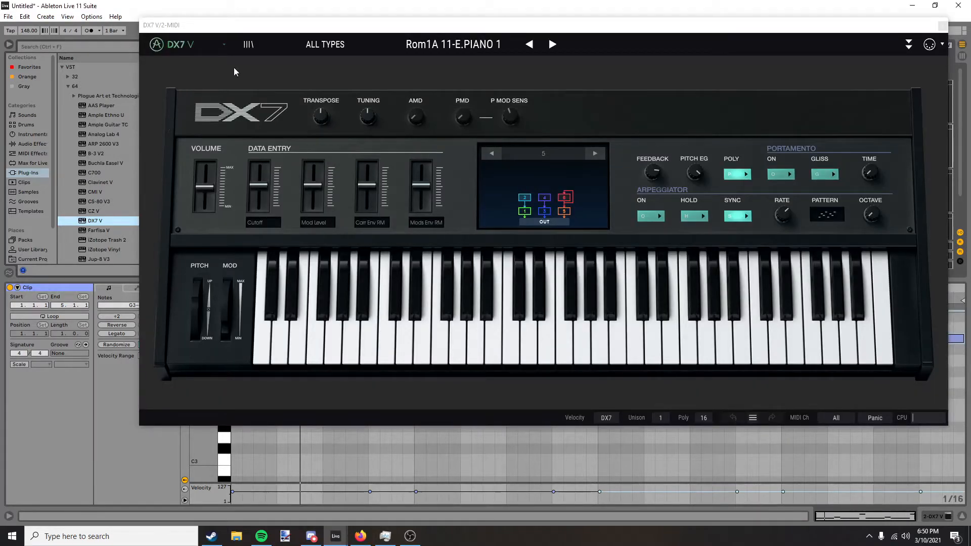
left_click(249, 44)
Filter the DX7 V presets to Keys and audition sounds such as 80's FM EP and Accordion.
left_click(228, 146)
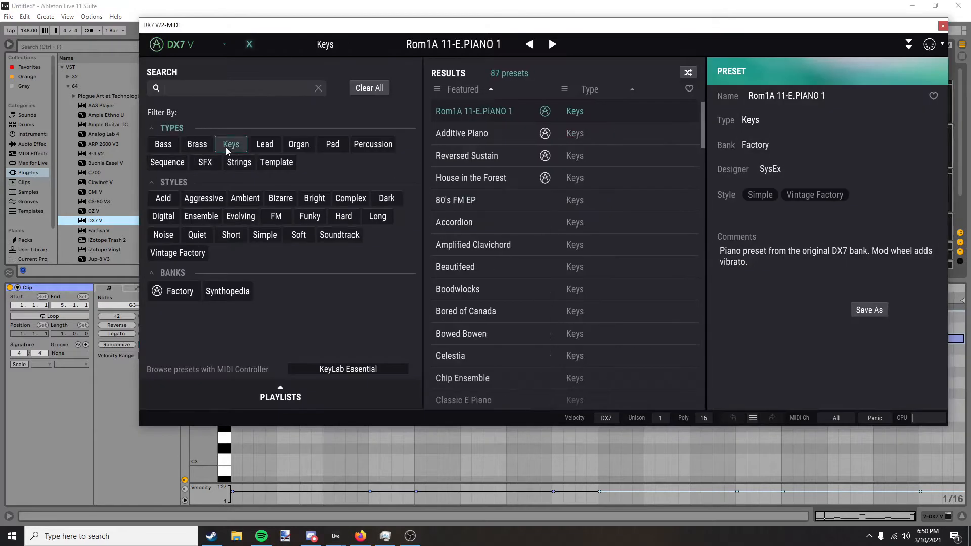
left_click(472, 202)
left_click(473, 223)
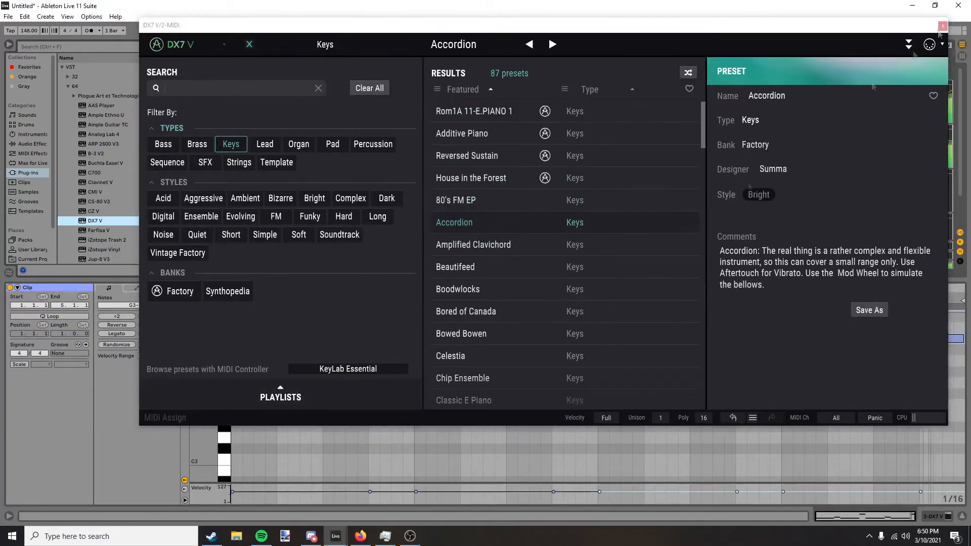
scroll(533, 253, "down", 3)
left_click(533, 314)
scroll(533, 304, "down", 3)
Filter the DX7 V presets to Lead, try Digi Dirt Beep and DistorLead with the melody, and close the instrument window.
left_click(265, 144)
left_click(460, 245)
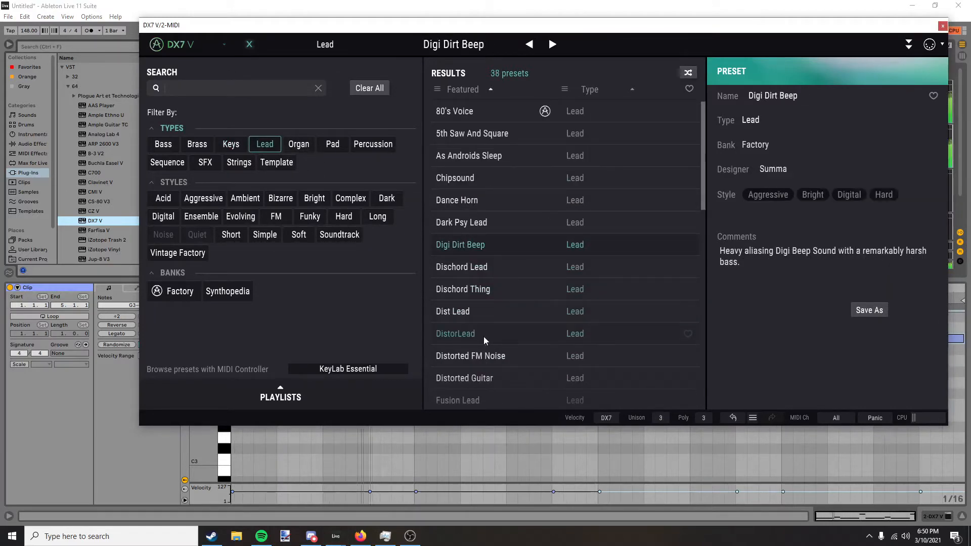
left_click(484, 336)
scroll(530, 381, "down", 3)
left_click(943, 26)
scroll(678, 423, "up", 1)
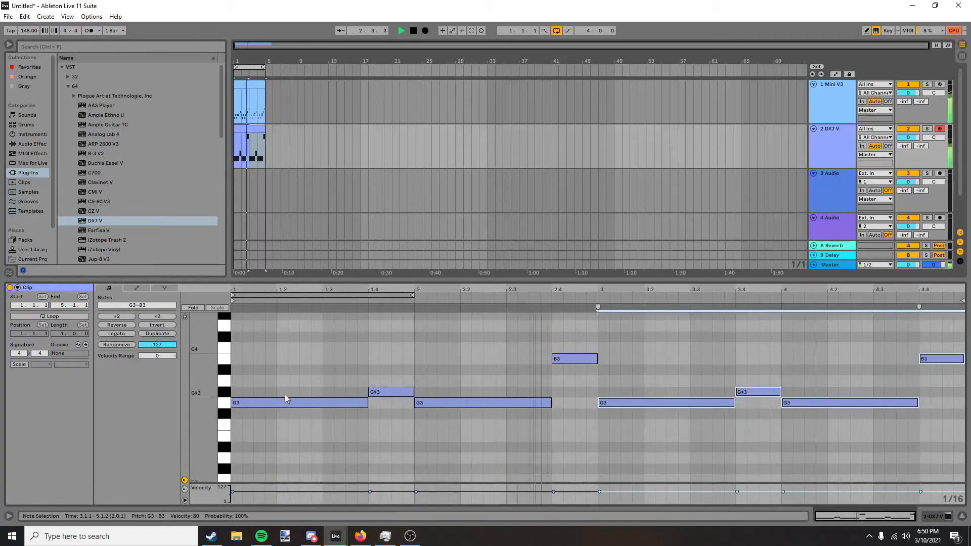
key("space")
Reopen DX7 V, load the Oowalead lead preset and close the instrument window.
double_click(826, 130)
left_click(33, 415)
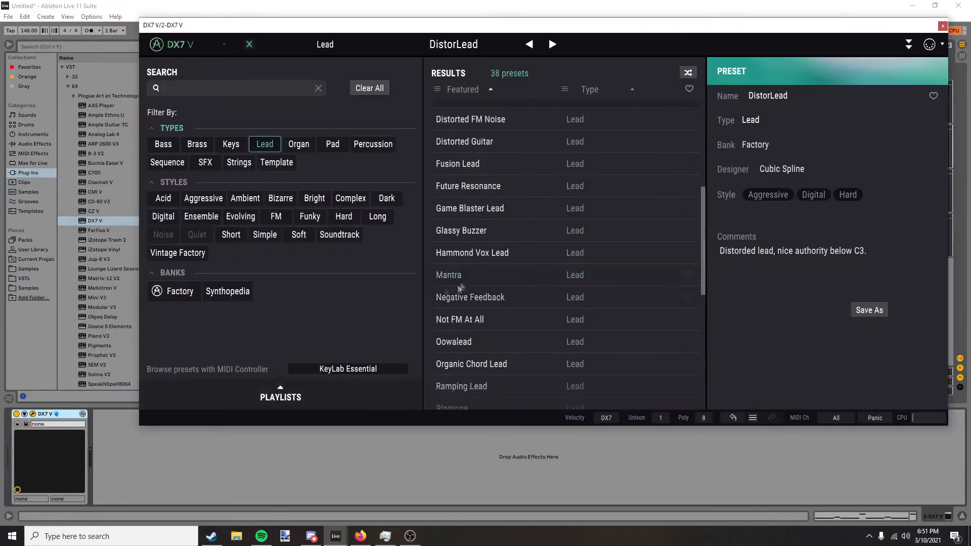
scroll(461, 293, "down", 1)
left_click(475, 315)
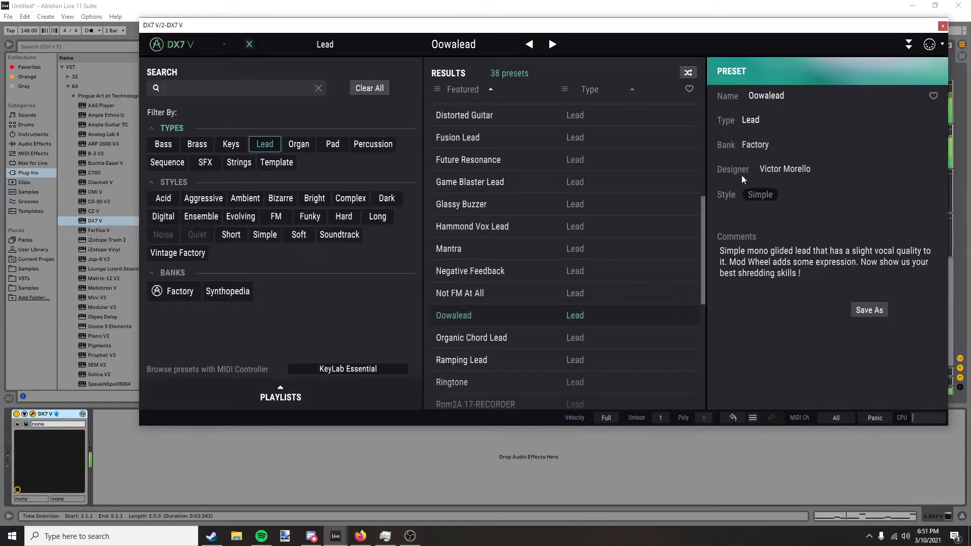
left_click(941, 26)
Try harmony notes D4 from 1.1 and D#4 at 1.4 above the first bar of the DX7 V melody.
double_click(248, 130)
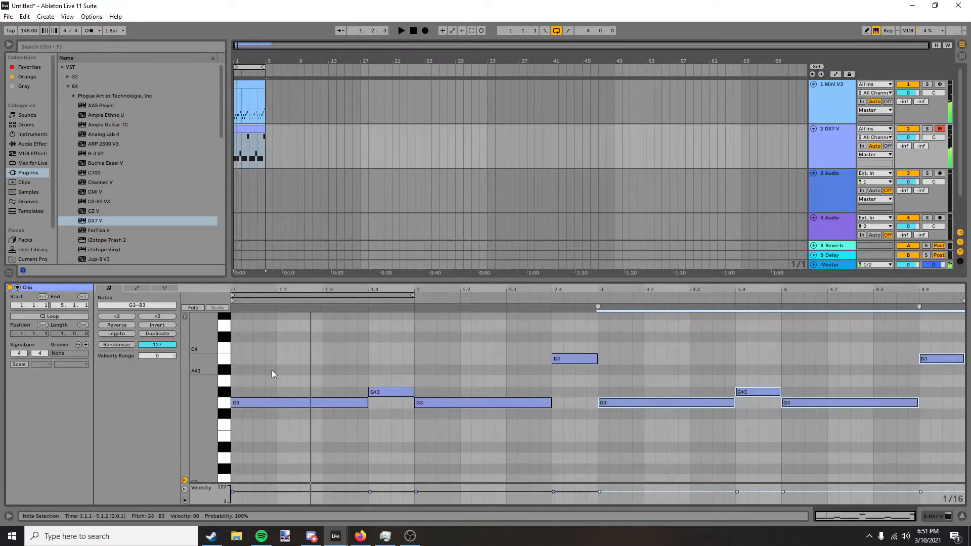
scroll(271, 370, "up", 3)
mouse_move(239, 366)
left_mouse_down()
mouse_move(379, 373)
mouse_move(368, 379)
mouse_move(374, 355)
mouse_move(413, 357)
left_mouse_up()
key("space")
key("space")
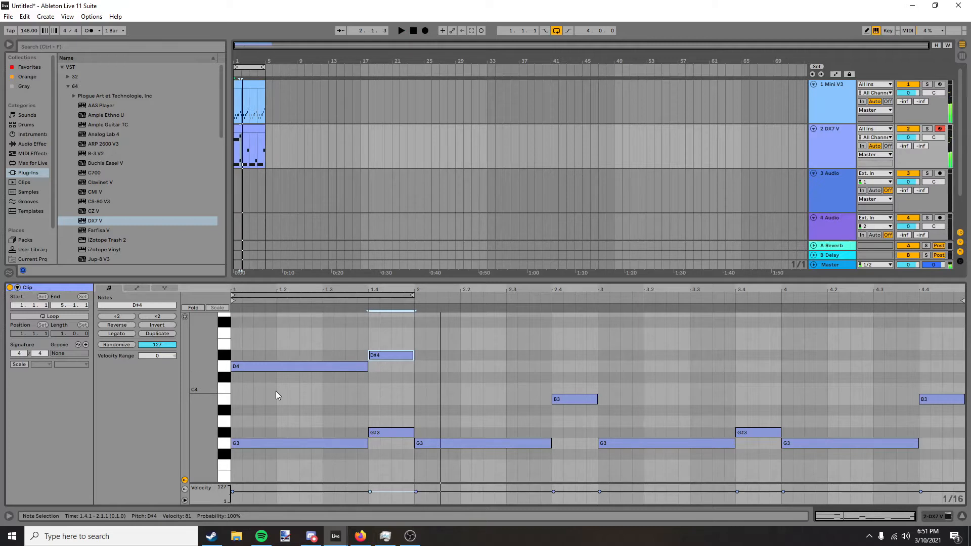
left_click_drag(276, 391, 433, 341)
key("Delete")
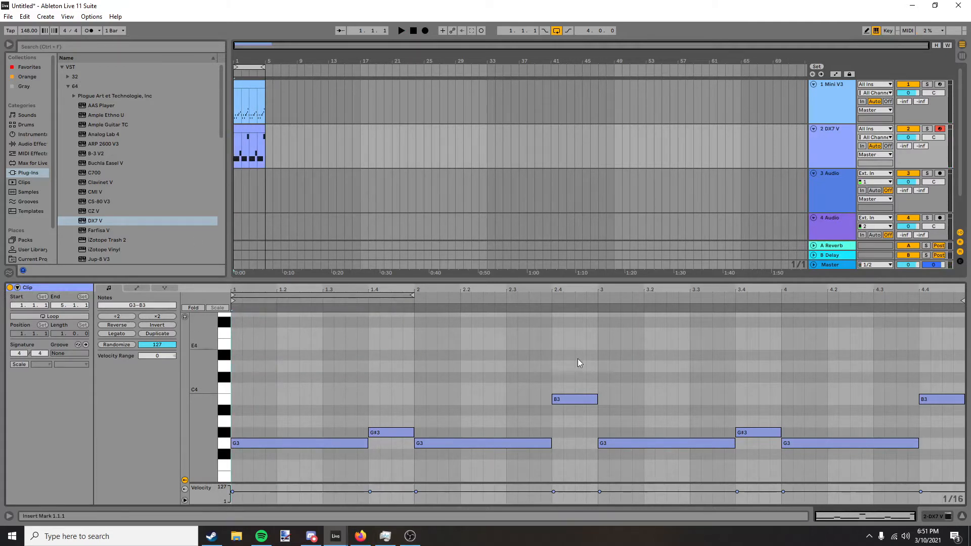
Play back the loop and delete the two unused audio tracks, 3 Audio and 4 Audio.
key("space")
scroll(475, 384, "down", 3)
scroll(436, 421, "up", 2)
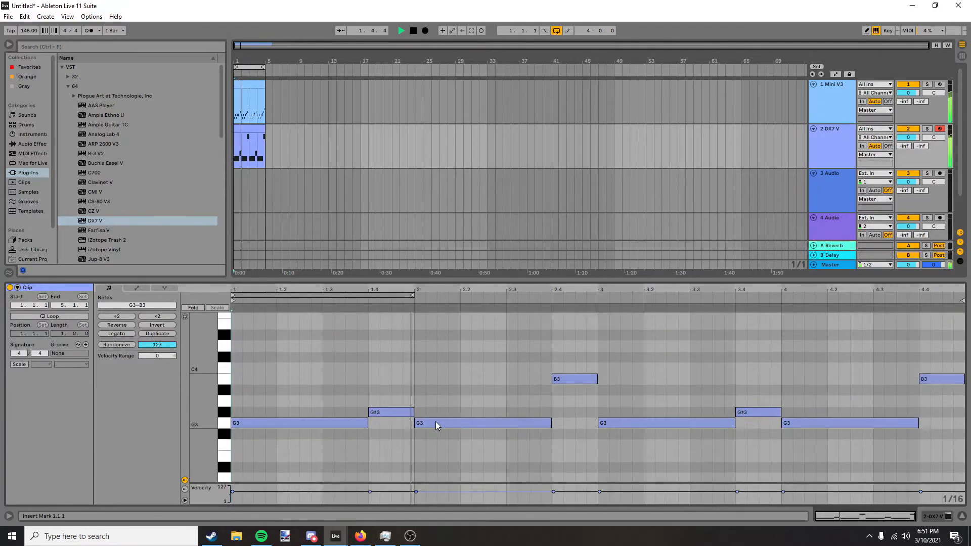
key("ctrl+a")
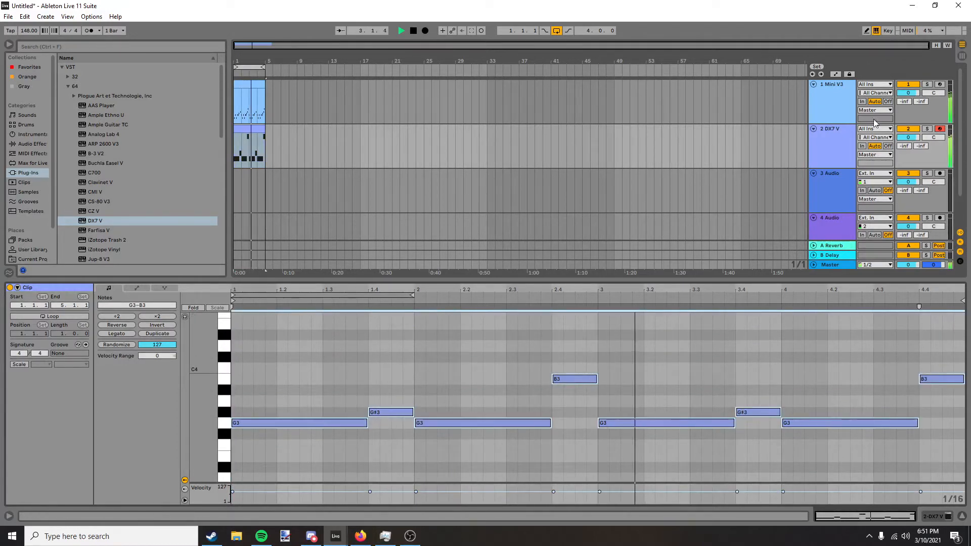
left_click(841, 189)
key("Delete")
key("Delete")
Duplicate the DX7 V track with its melody, stop playback and select all notes in the duplicated clip.
right_click(838, 147)
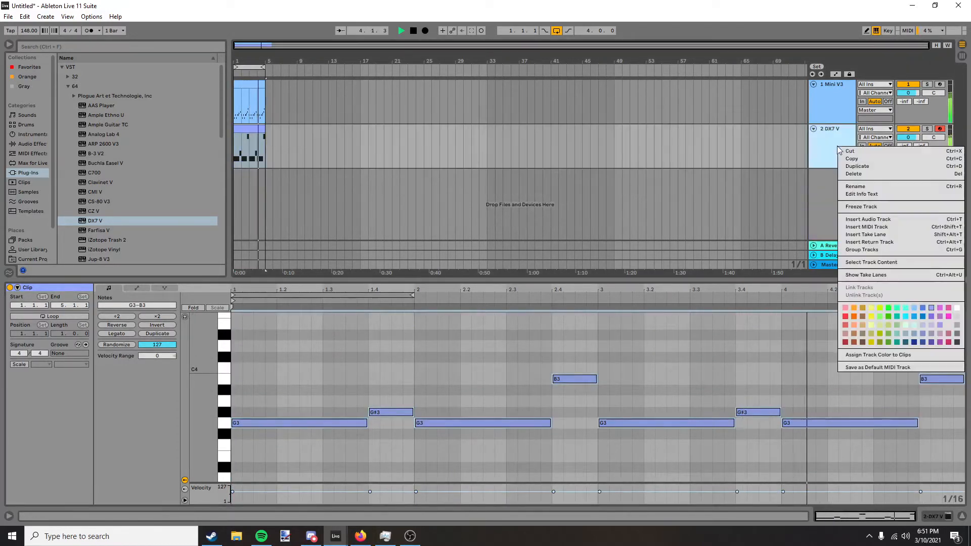
left_click(861, 167)
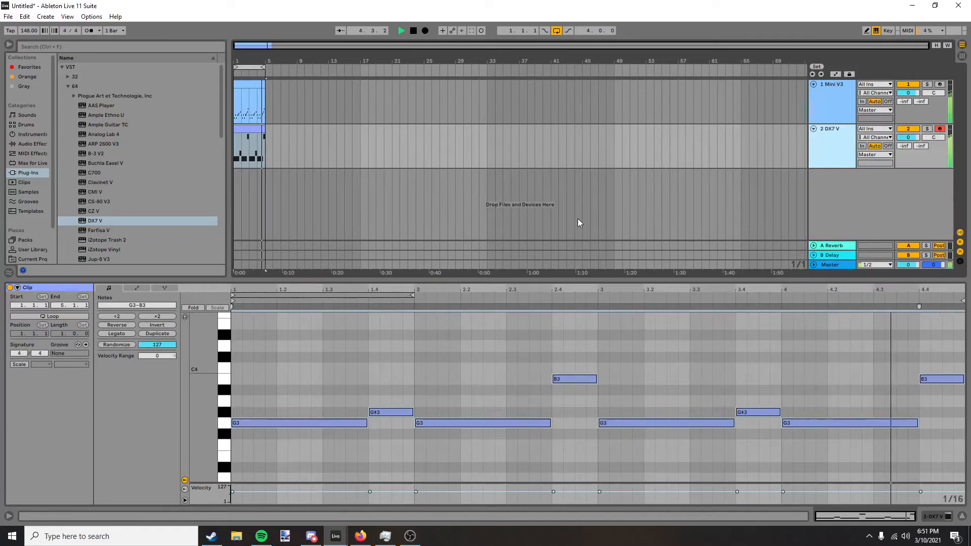
key("space")
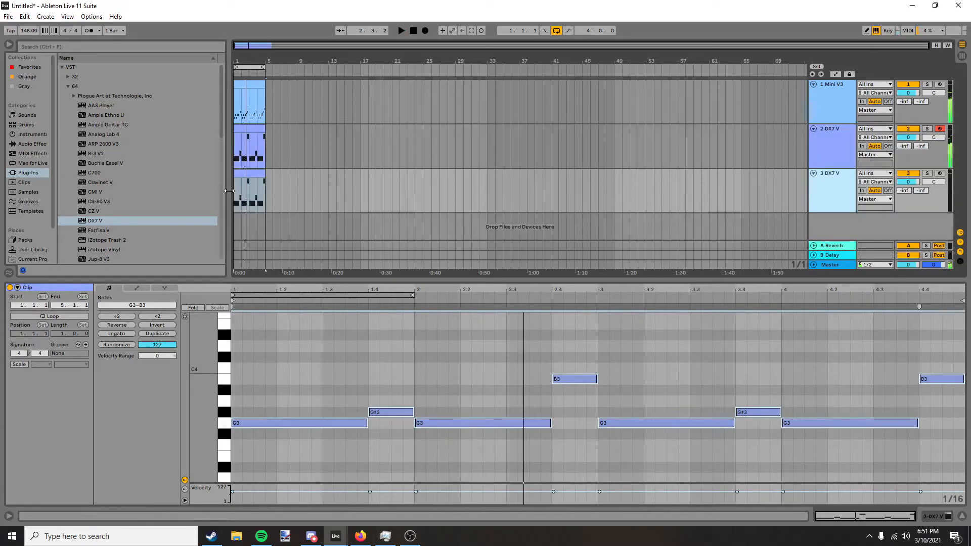
double_click(255, 184)
left_click_drag(265, 461, 965, 330)
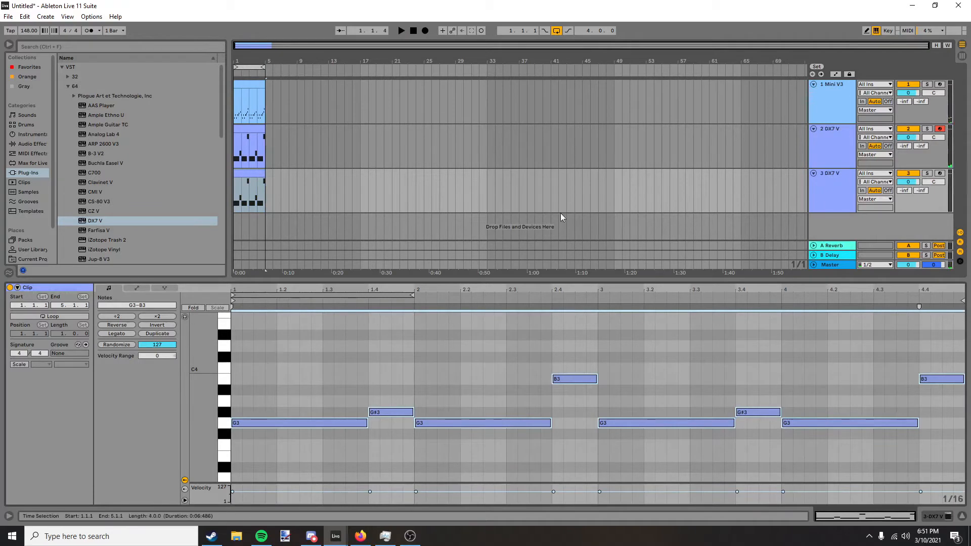
Browse the audio effects and add a Compressor from Dynamics to the Master track.
left_click(848, 210)
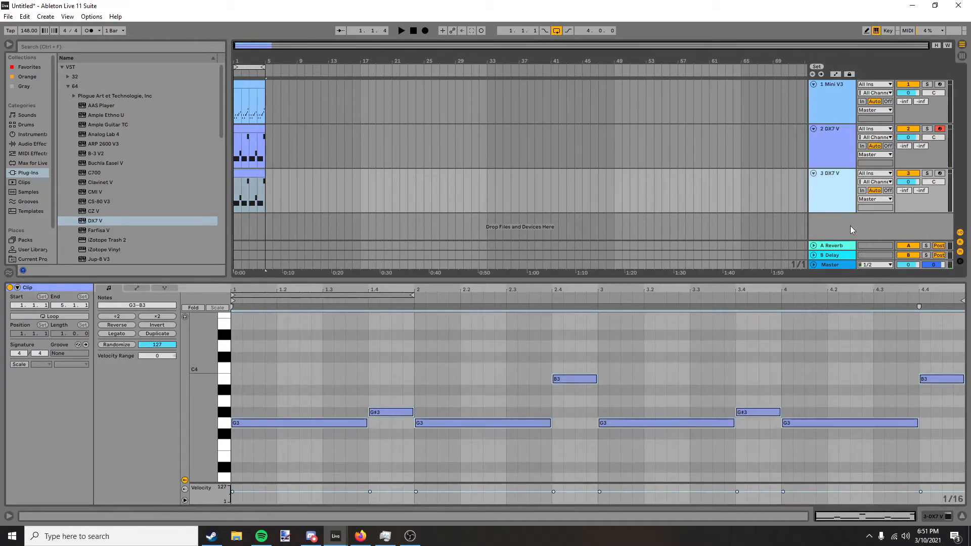
left_click(834, 267)
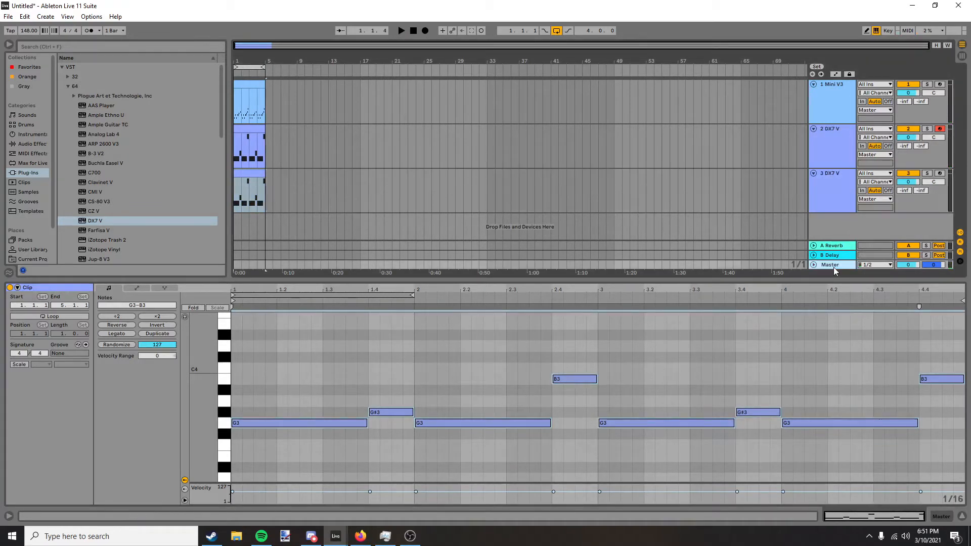
left_click(32, 144)
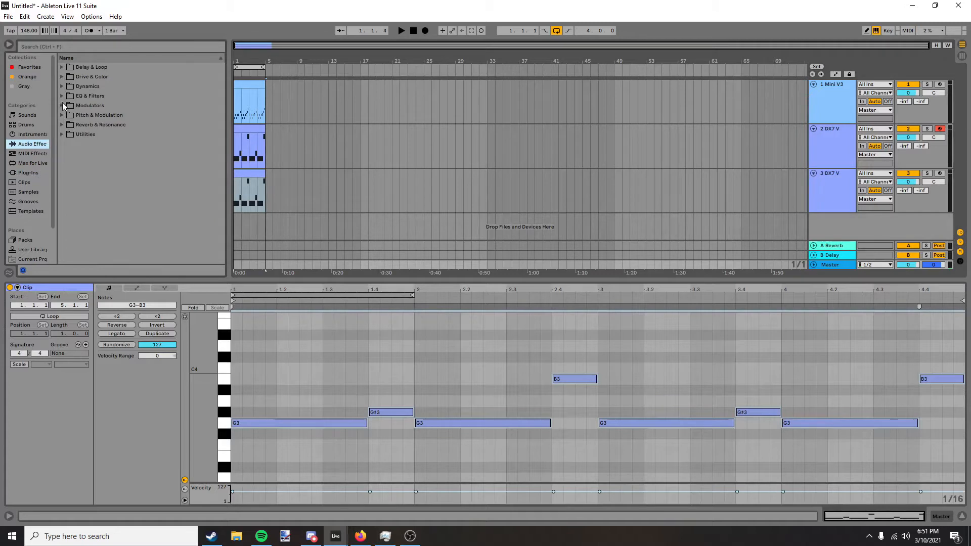
left_click(62, 105)
left_click(62, 146)
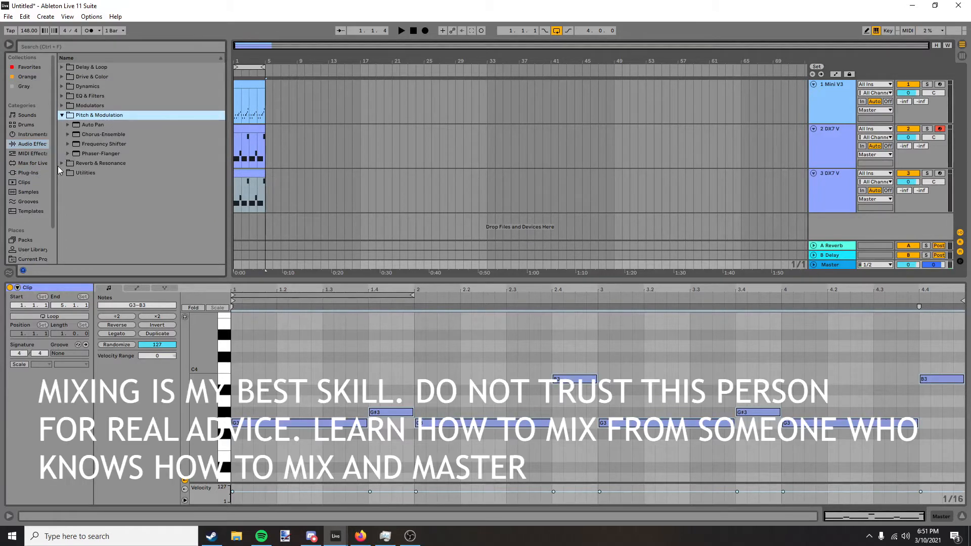
left_click(60, 164)
left_click(62, 192)
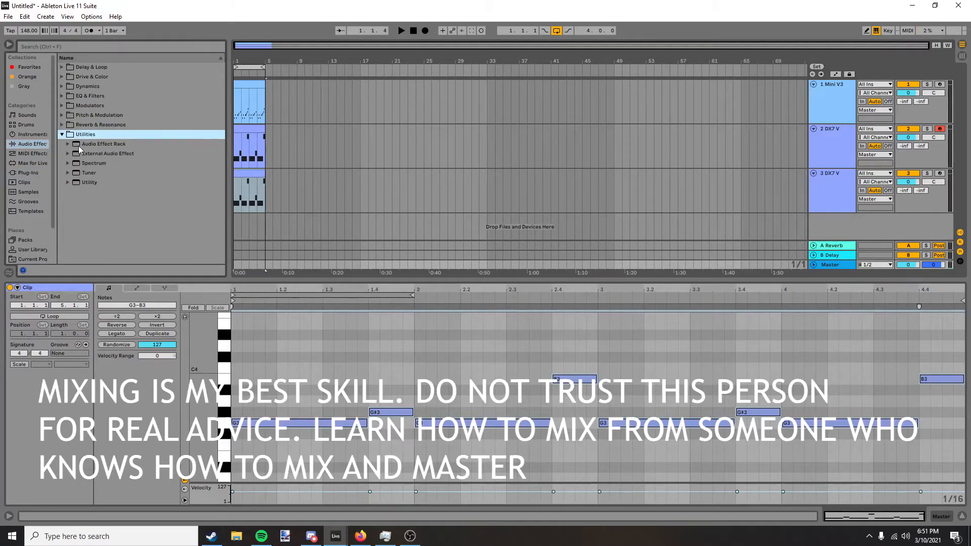
left_click(62, 95)
left_click(62, 86)
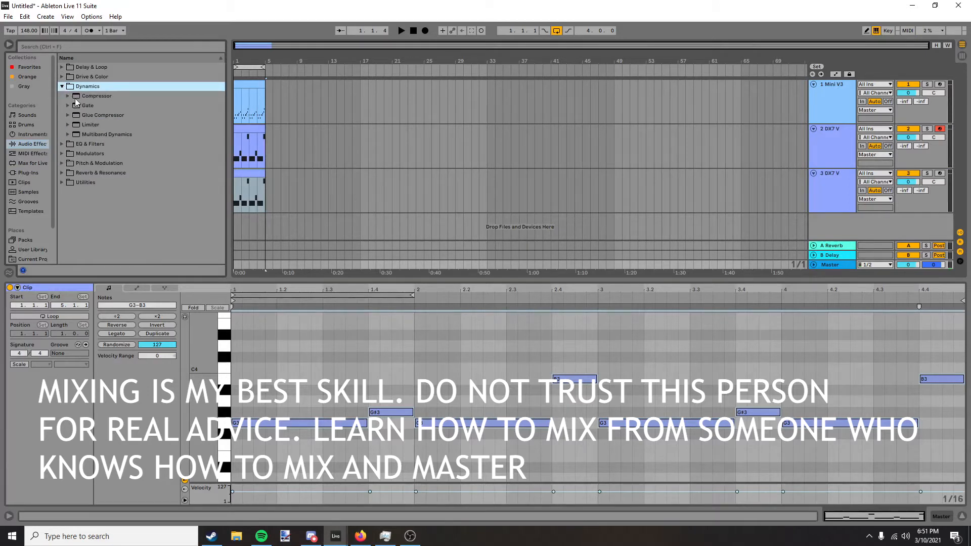
left_click(76, 98)
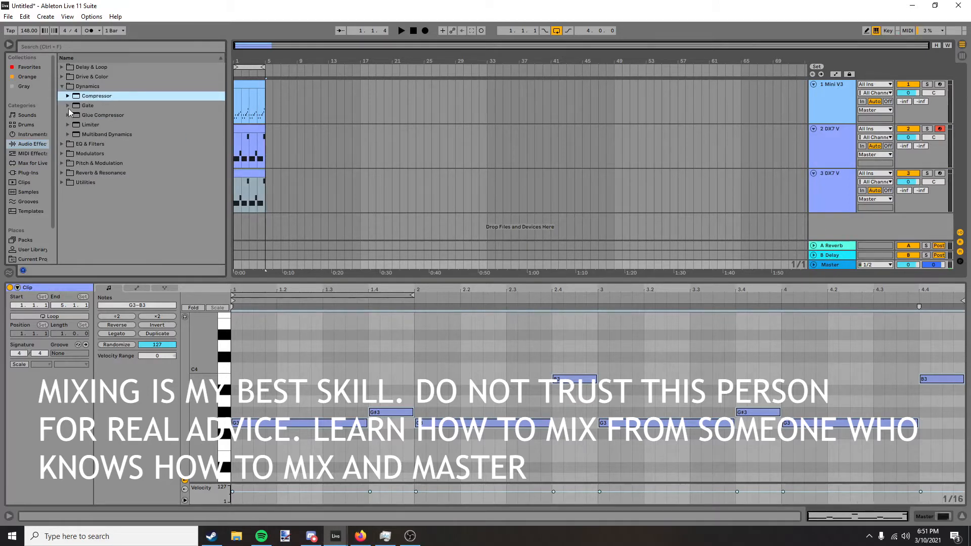
Add the Upper Ceiling limiter preset to the Master track.
left_click(69, 125)
left_click_drag(102, 202, 898, 300)
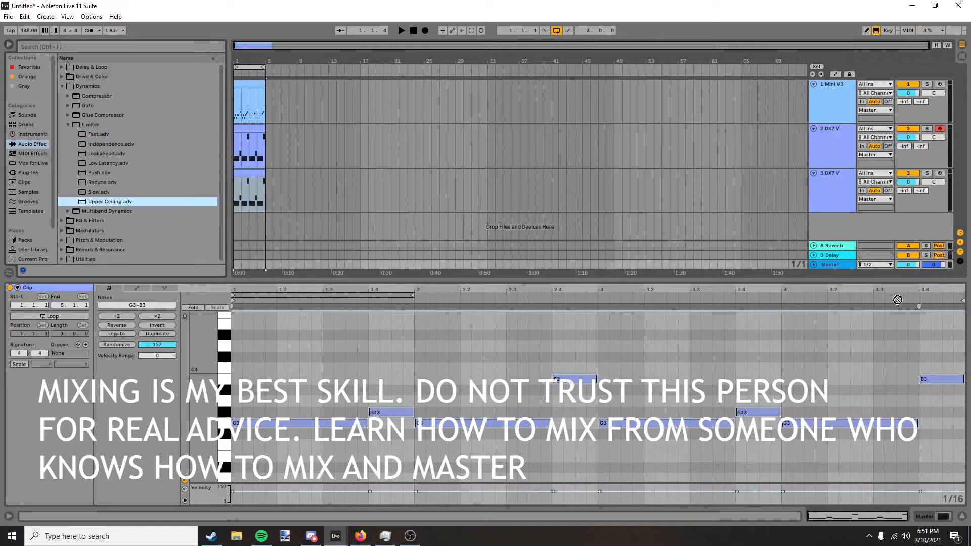
left_click_drag(837, 269, 835, 267)
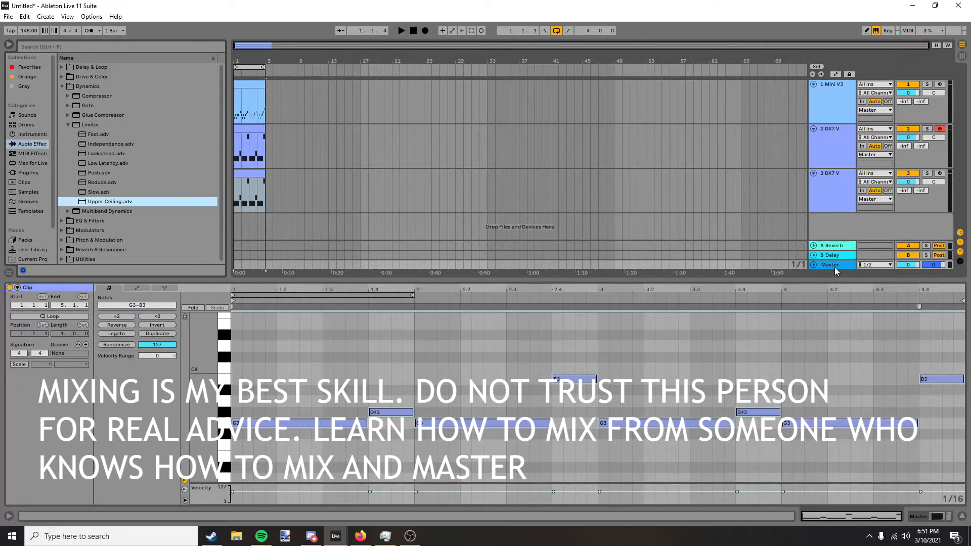
Show the Master track's effects and try to load the Generic Compressor preset.
left_click(69, 97)
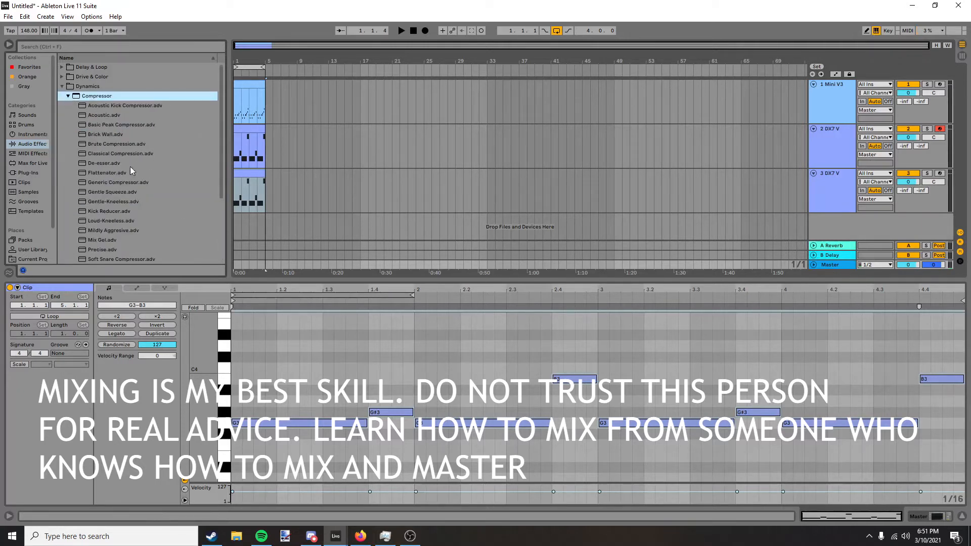
left_click(938, 513)
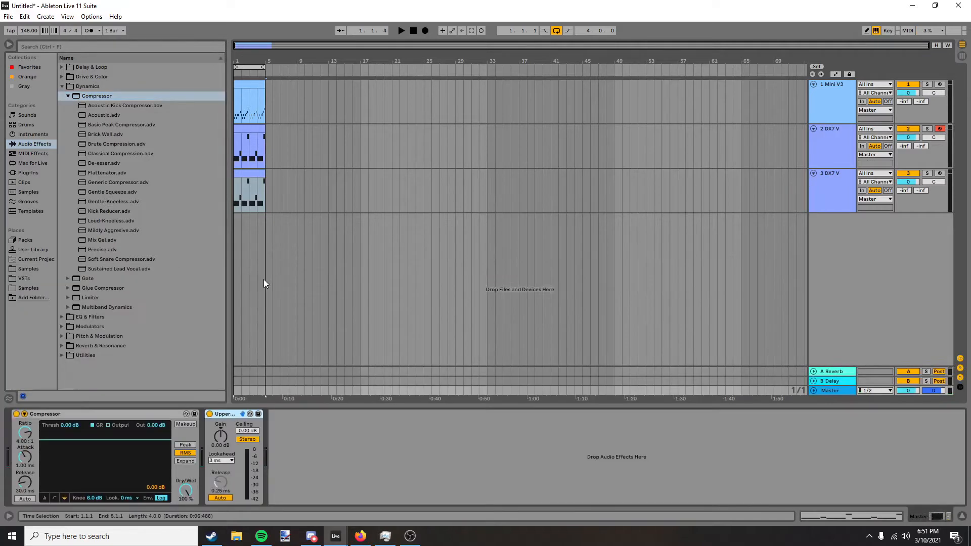
double_click(105, 183)
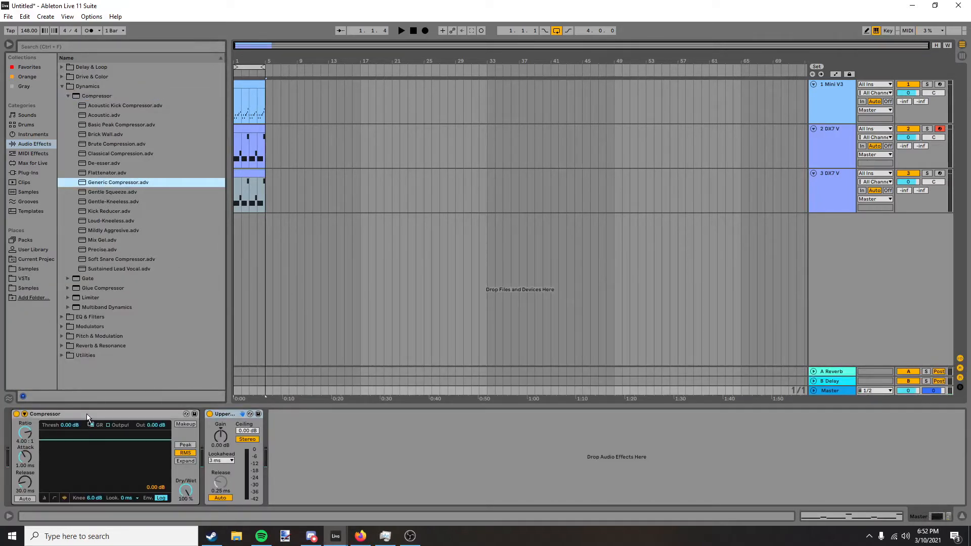
Open the duplicated track's DX7 V preset browser and filter the presets to Keys.
left_click(288, 200)
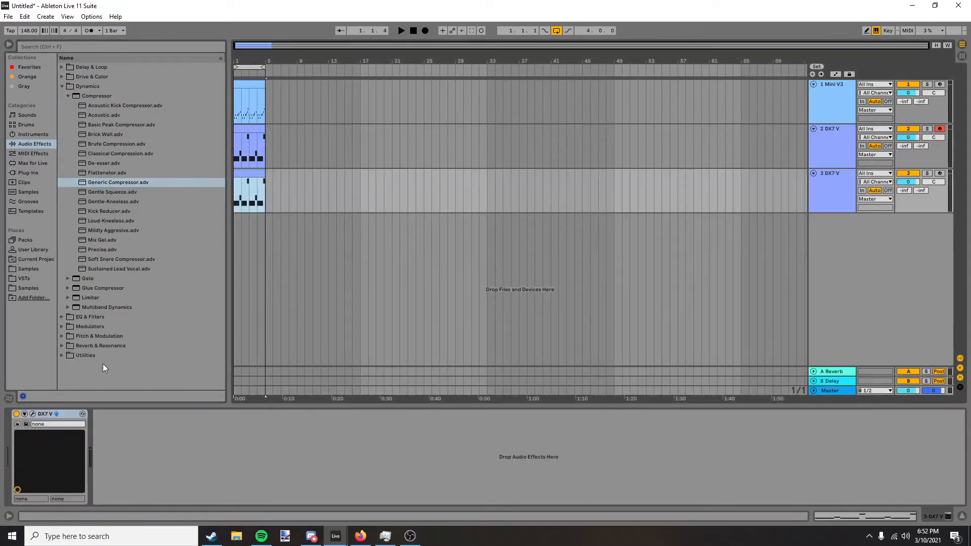
key("ctrl+alt+p")
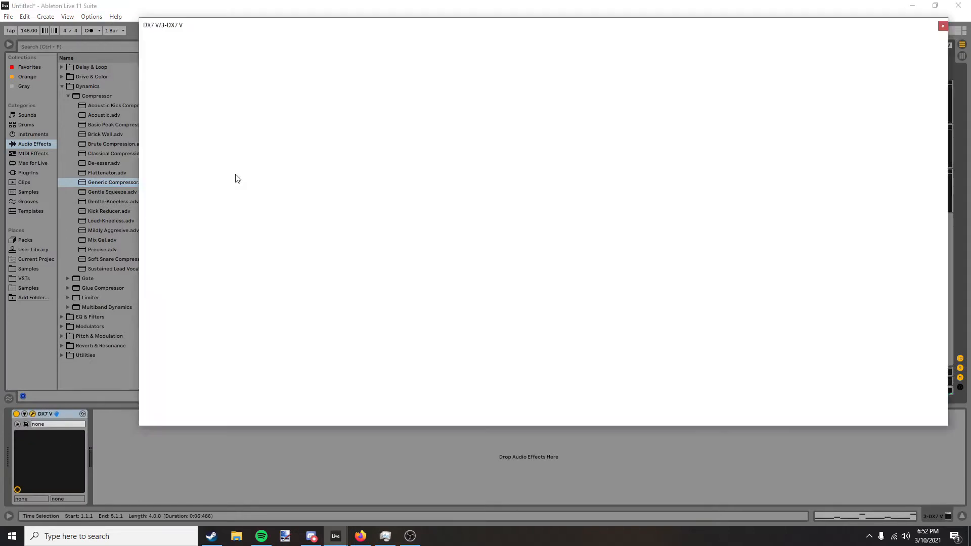
left_click(249, 44)
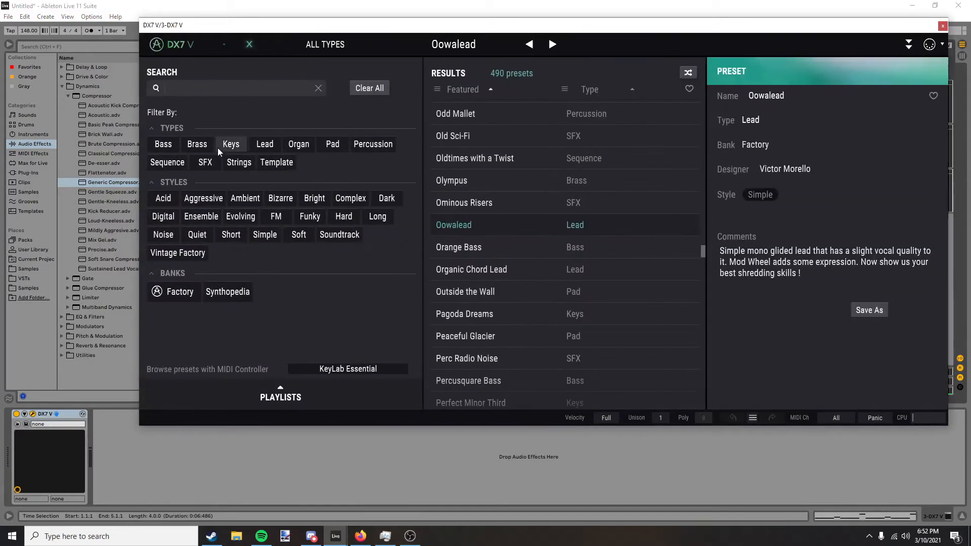
left_click(265, 144)
left_click(232, 144)
Look through the Keys presets, load Bored of Canada on the duplicated DX7 V and close the instrument window.
scroll(573, 263, "down", 5)
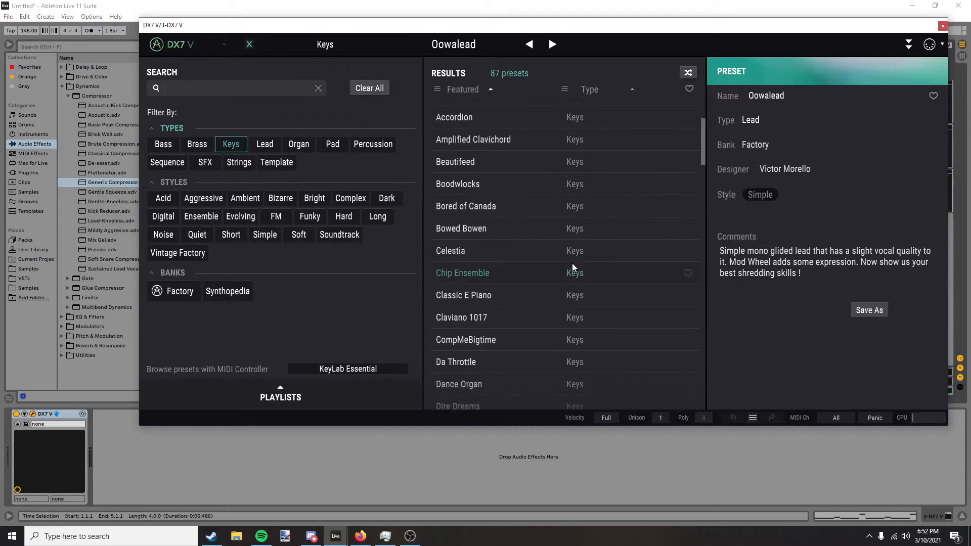
scroll(502, 247, "up", 5)
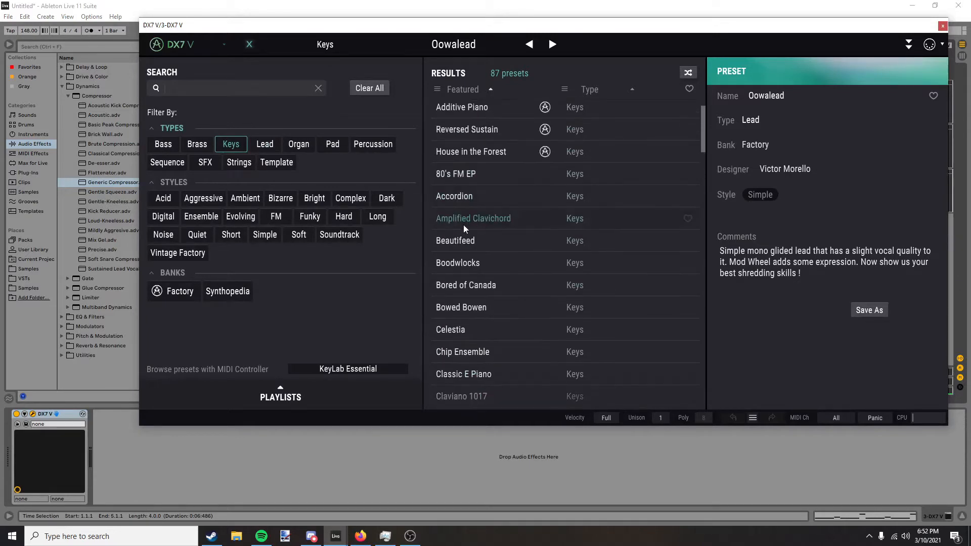
scroll(520, 289, "down", 5)
scroll(521, 278, "up", 4)
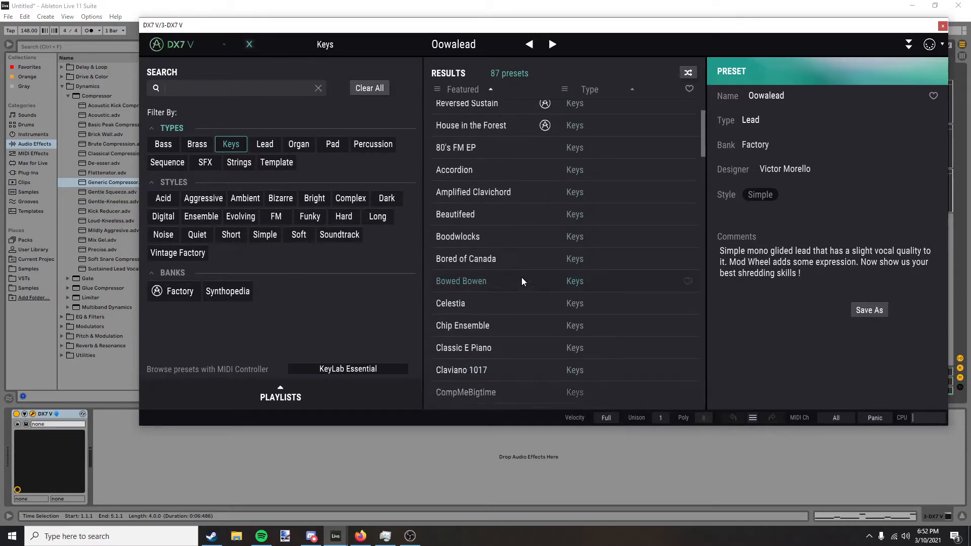
left_click(534, 264)
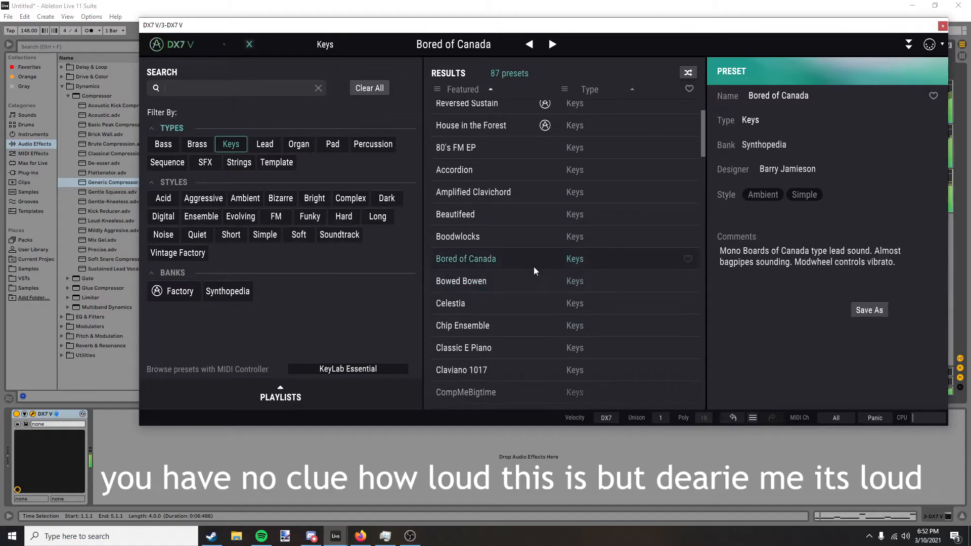
left_click(943, 26)
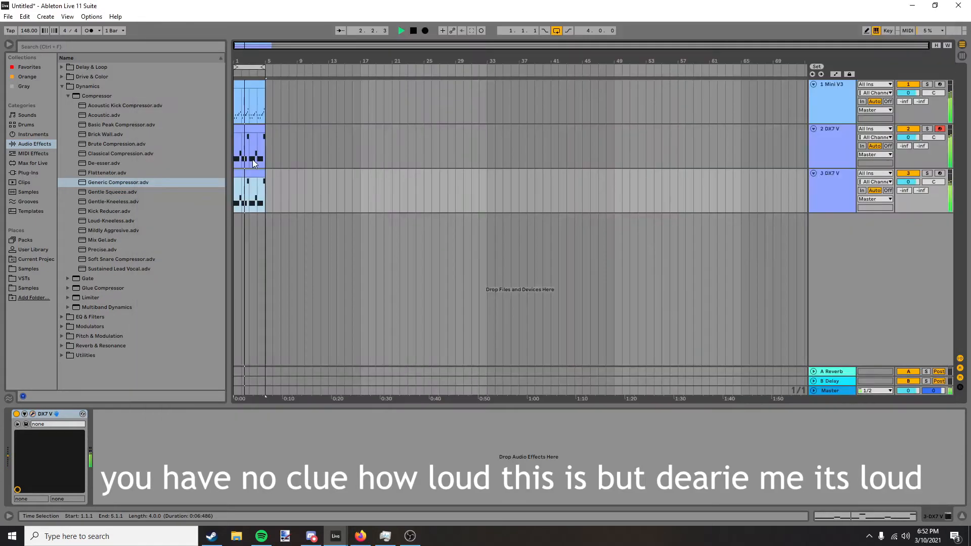
Try the track 2 DX7 V melody one octave lower at G2–B2 and return its notes to G3–B3.
left_click(253, 130)
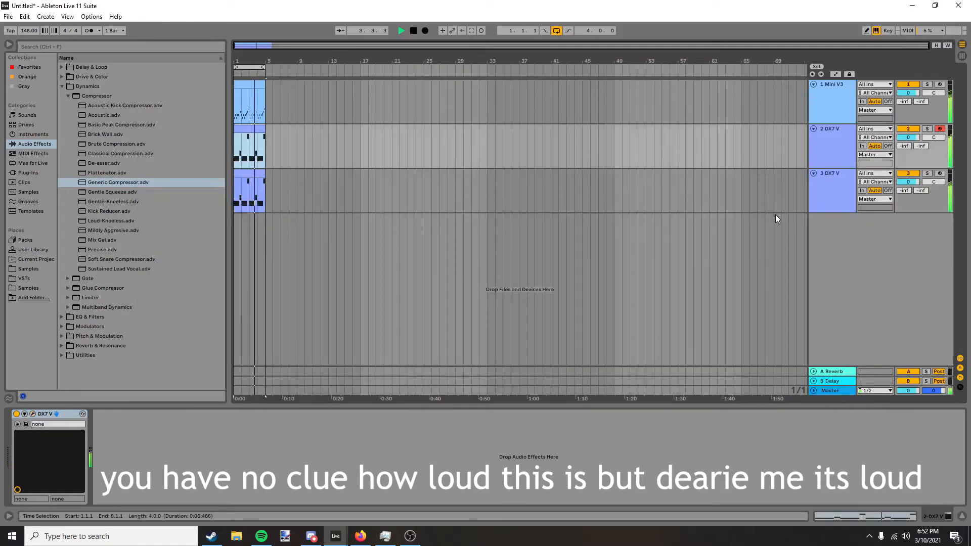
left_click(830, 195)
left_click(841, 516)
key("space")
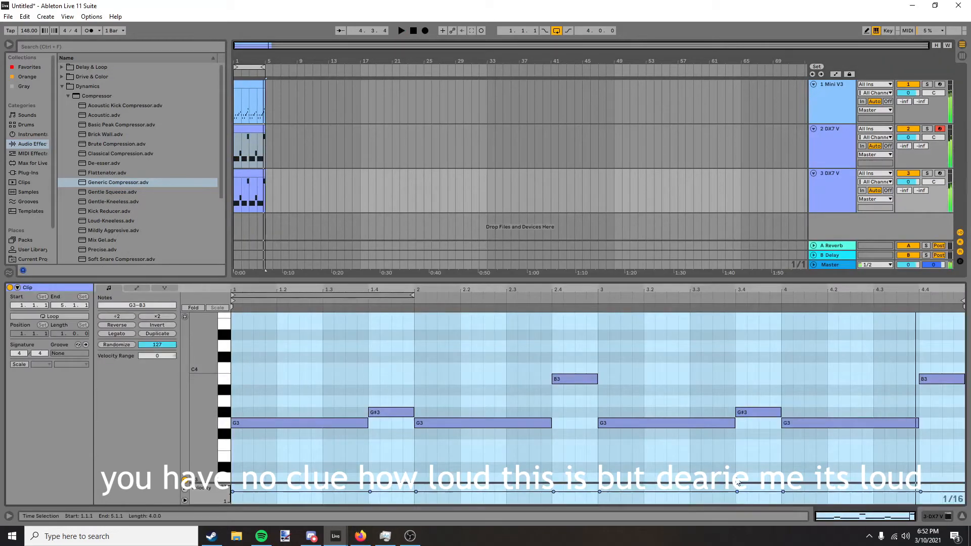
left_click_drag(293, 449, 951, 322)
key("shift+Down")
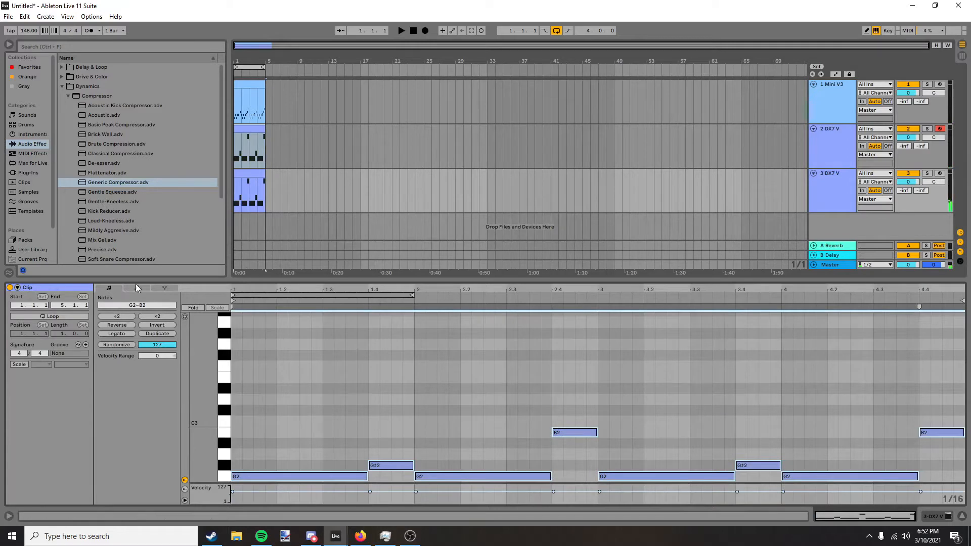
left_click(917, 159)
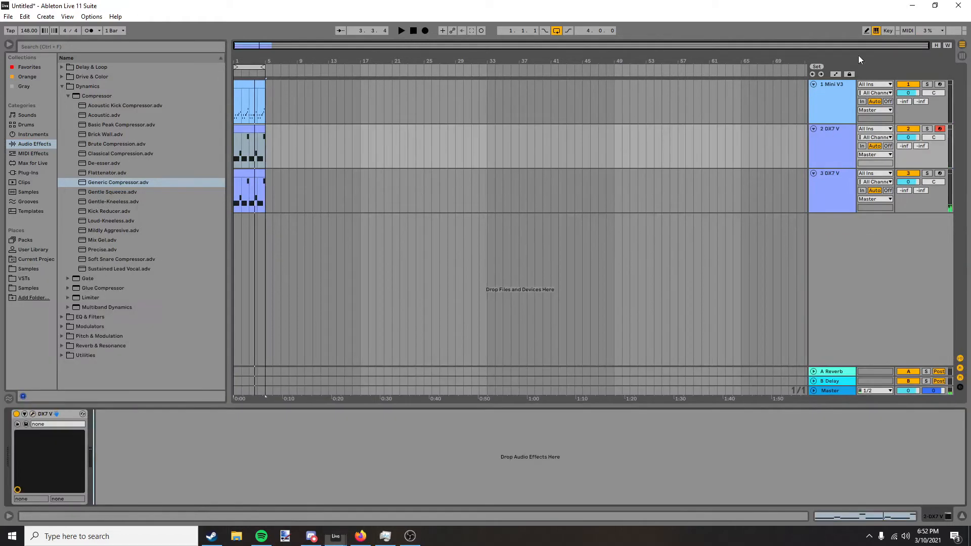
left_click(254, 130)
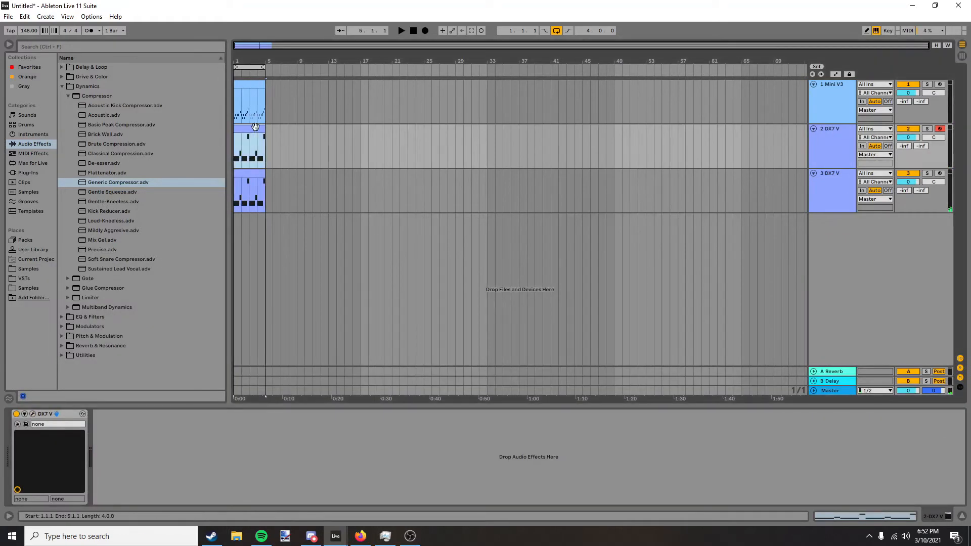
left_click(814, 515)
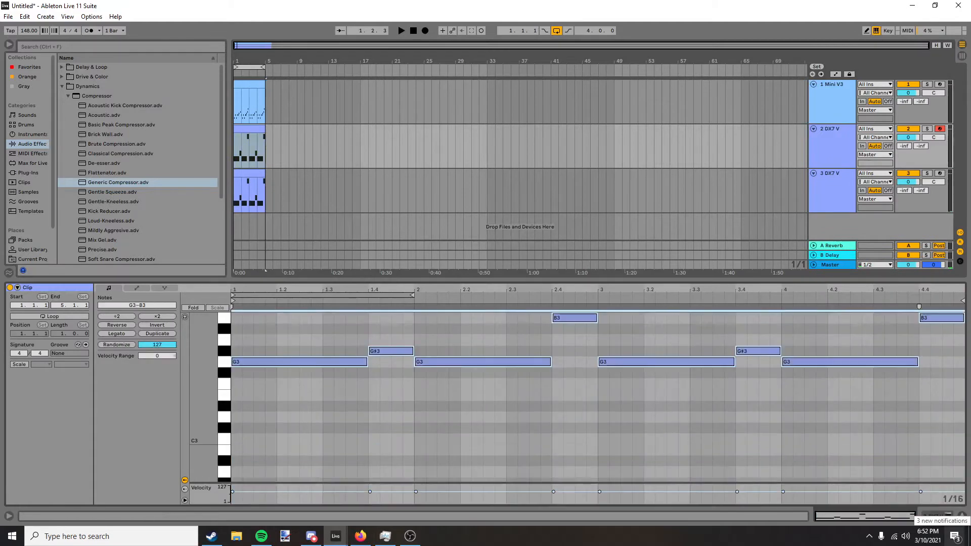
Solo the third track, load the Chip Ensemble preset from Keys on its DX7 V and close the instrument window.
left_click(243, 174)
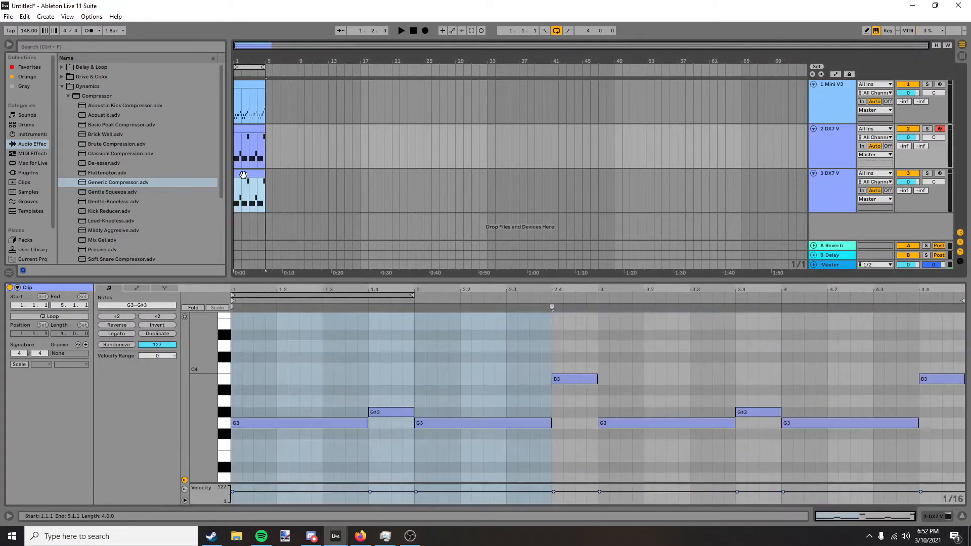
left_click(936, 517)
left_click(927, 173)
key("space")
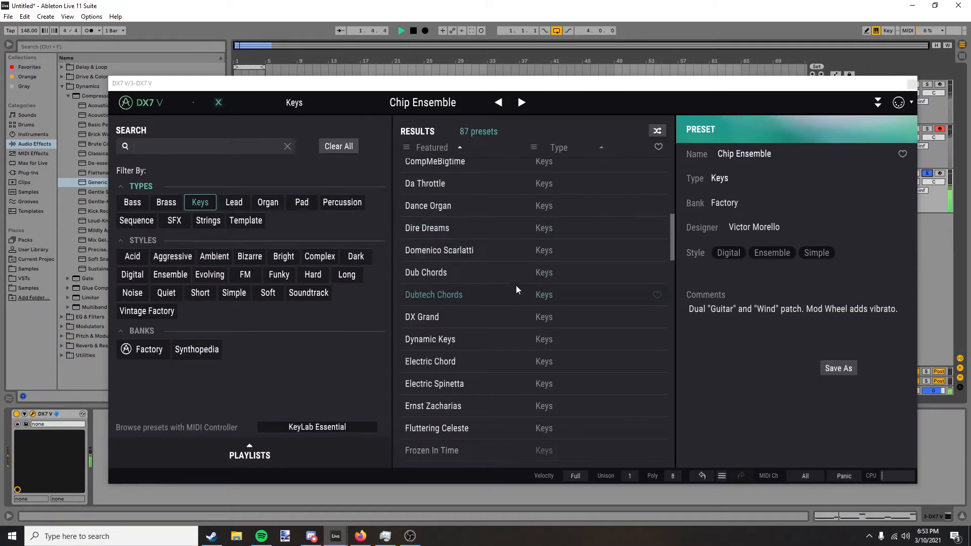
scroll(468, 321, "down", 4)
scroll(469, 315, "up", 2)
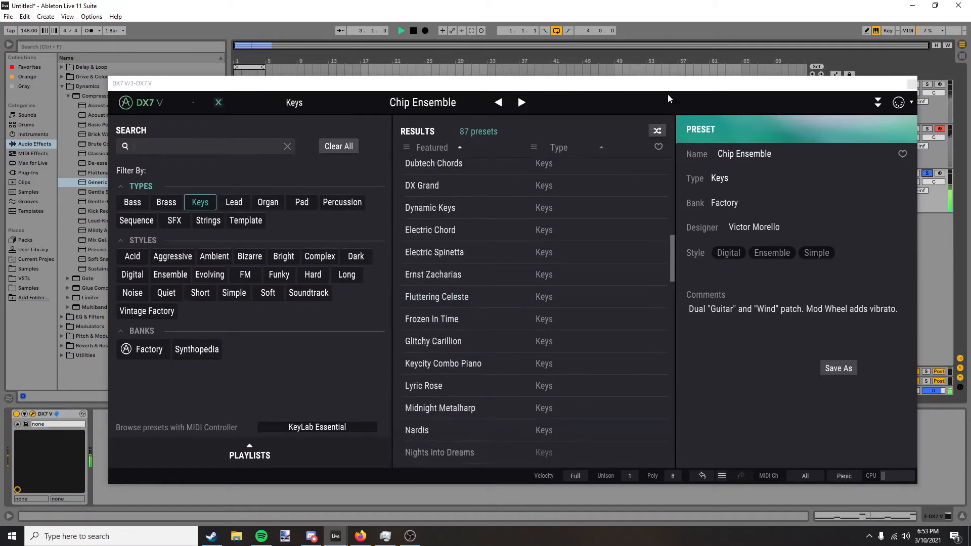
left_click(921, 86)
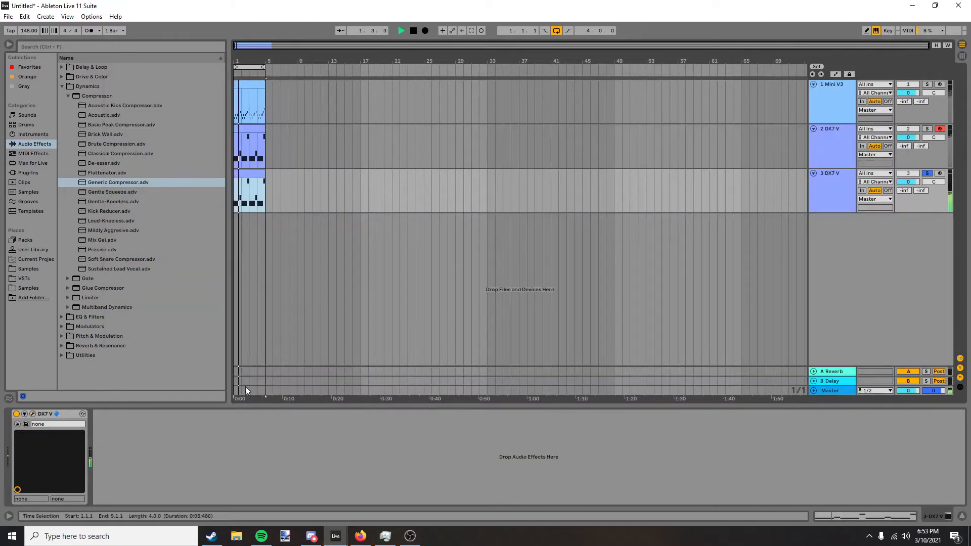
Open the third track's clip in an enlarged note editor and shorten all of its notes together.
left_click(840, 181)
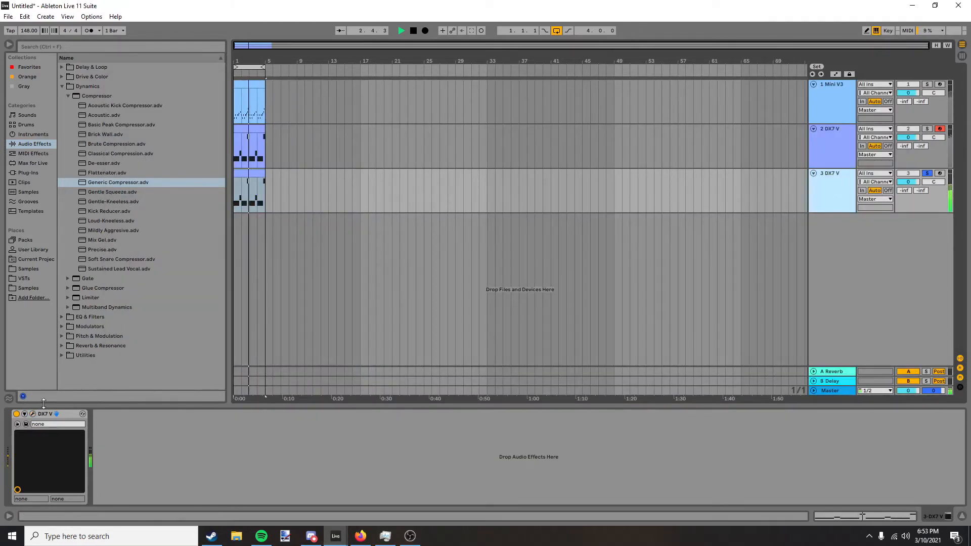
left_click(829, 519)
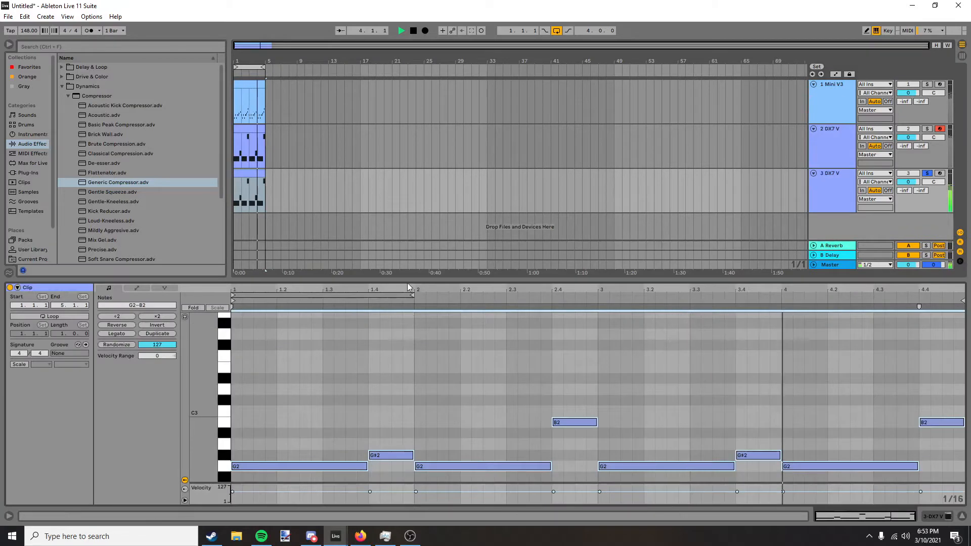
left_click_drag(409, 280, 409, 247)
key("space")
left_click_drag(272, 452, 965, 280)
left_click_drag(368, 434, 328, 432)
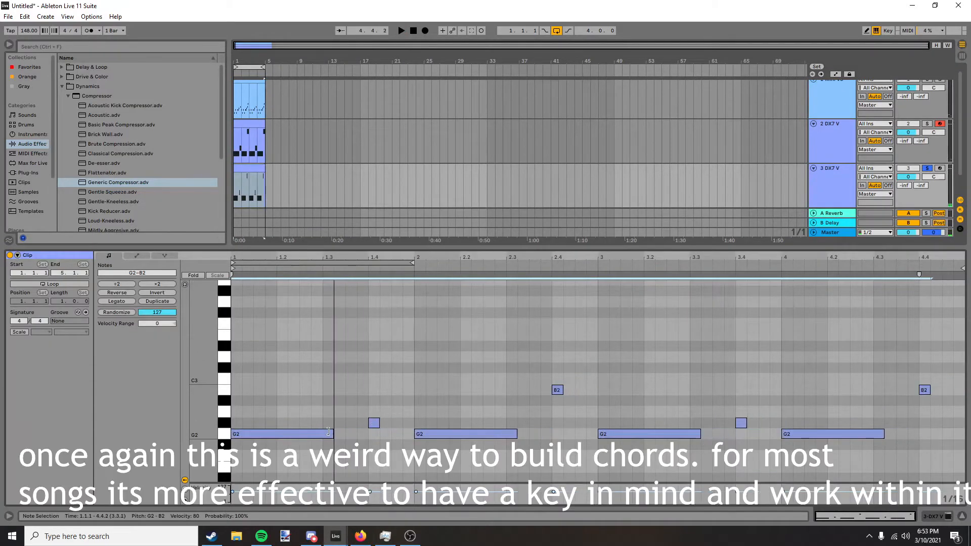
Shorten the third track's G2 notes to sixteenths, add short B2 and D3 notes around them, and play back the pattern.
left_click_drag(272, 461, 920, 430)
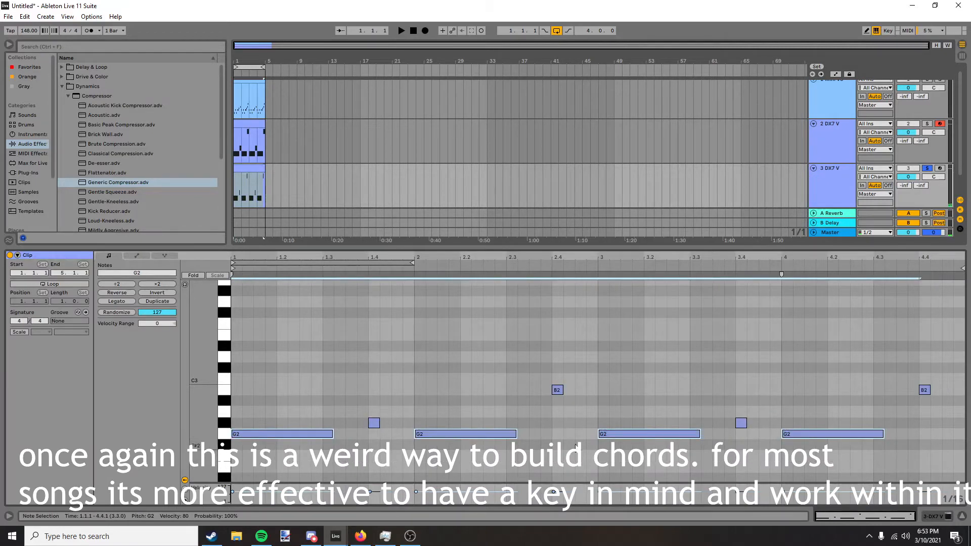
left_click_drag(515, 434, 425, 433)
key("space")
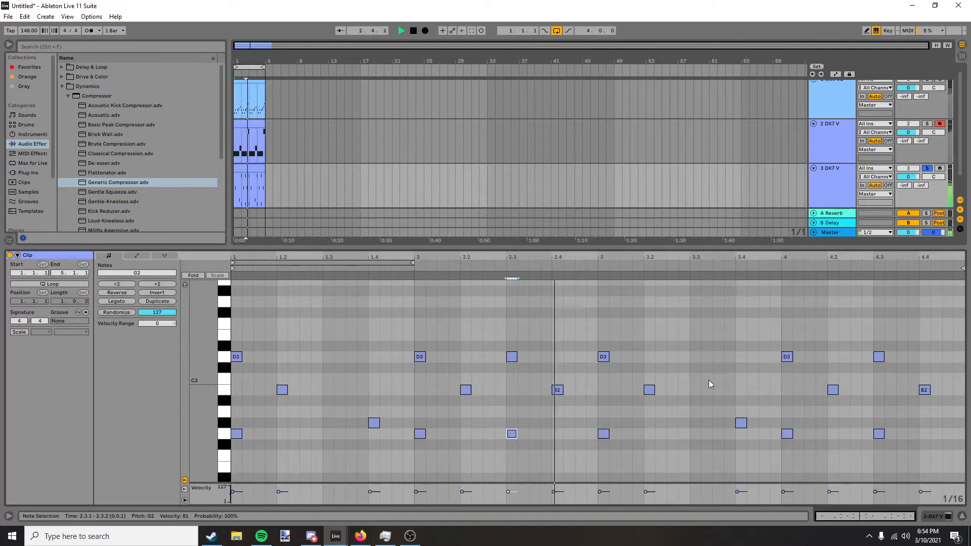
key("space")
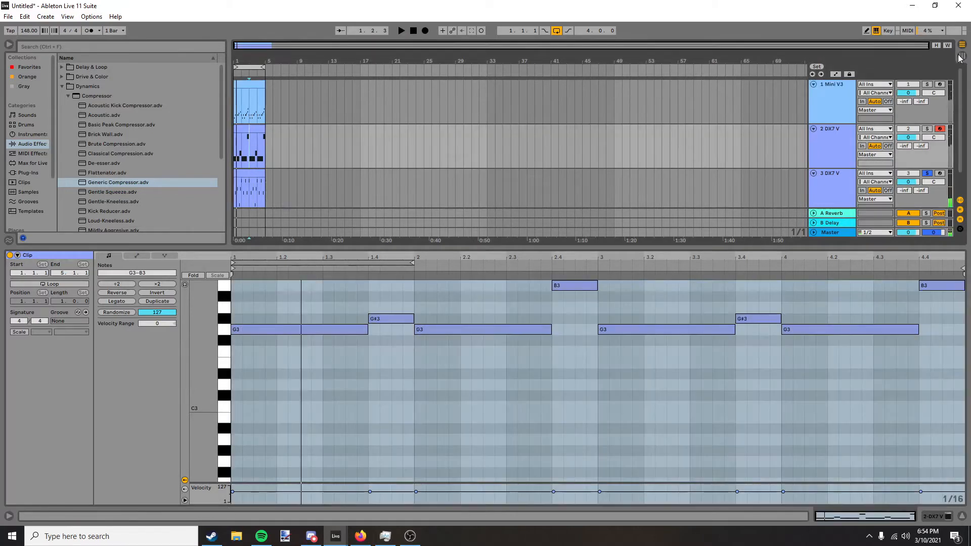
Show the session mixer, lower track 2's volume to about -13 dB and unsolo track 3 during playback.
left_click(961, 55)
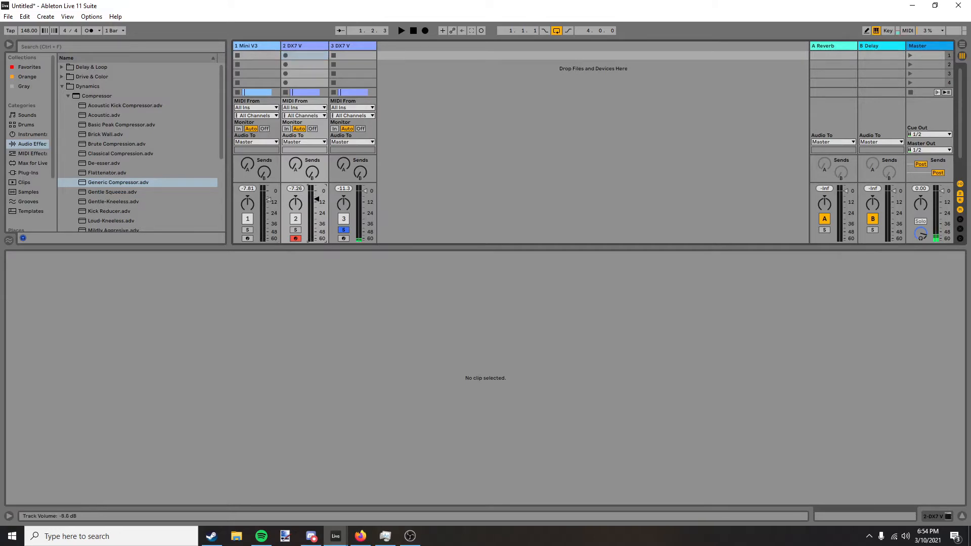
left_click_drag(316, 200, 320, 208)
key("space")
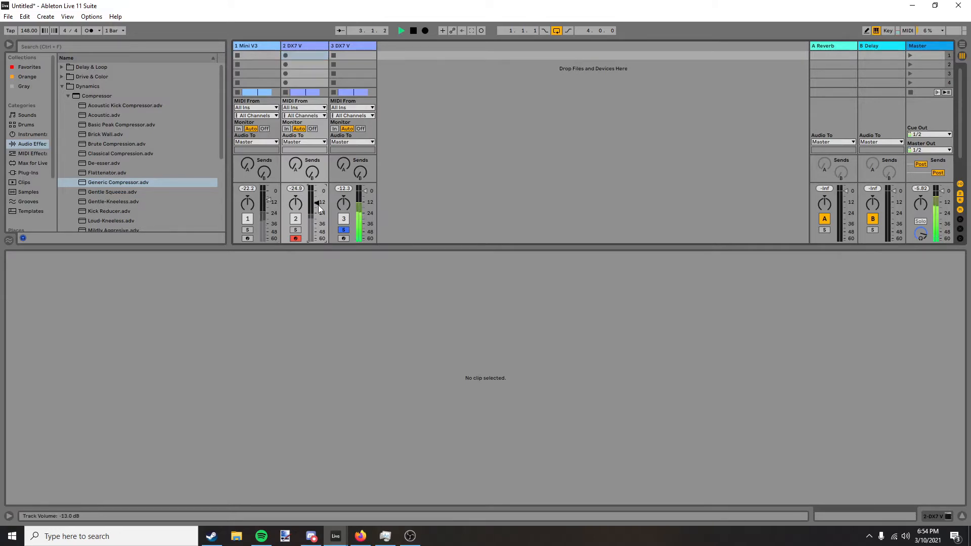
left_click(343, 231)
left_click(300, 45)
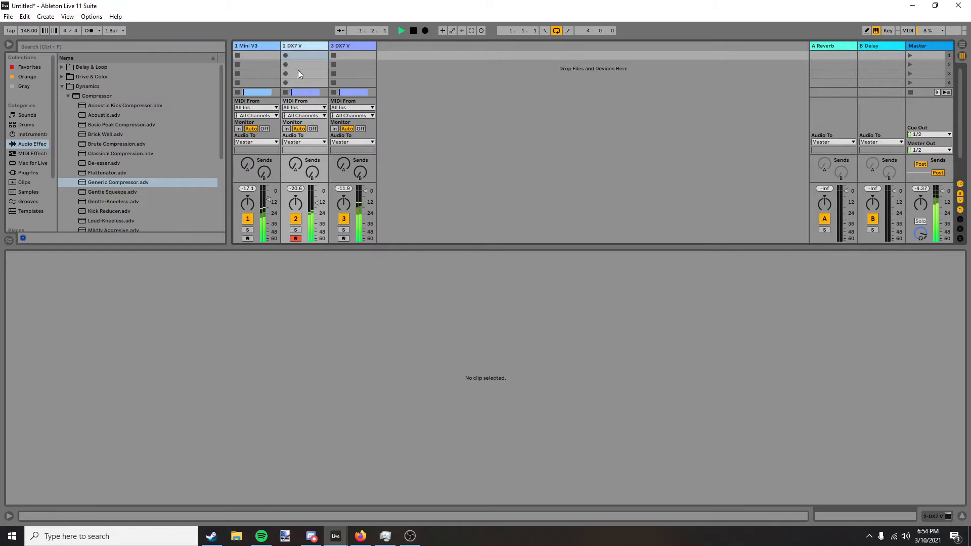
left_click_drag(397, 246, 397, 301)
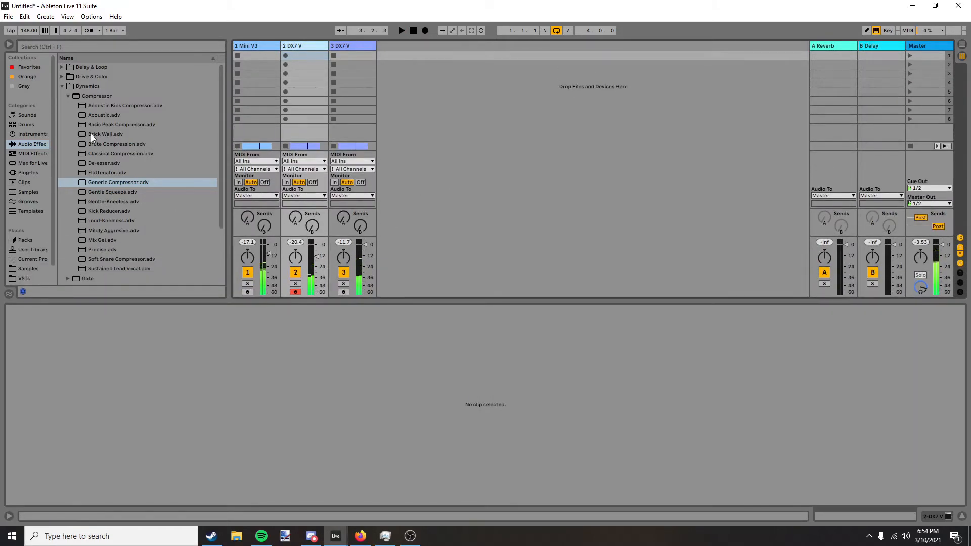
Find EQ Eight among the EQ & Filters effects and add it to the Mini V3 track.
left_click(62, 86)
left_click(62, 96)
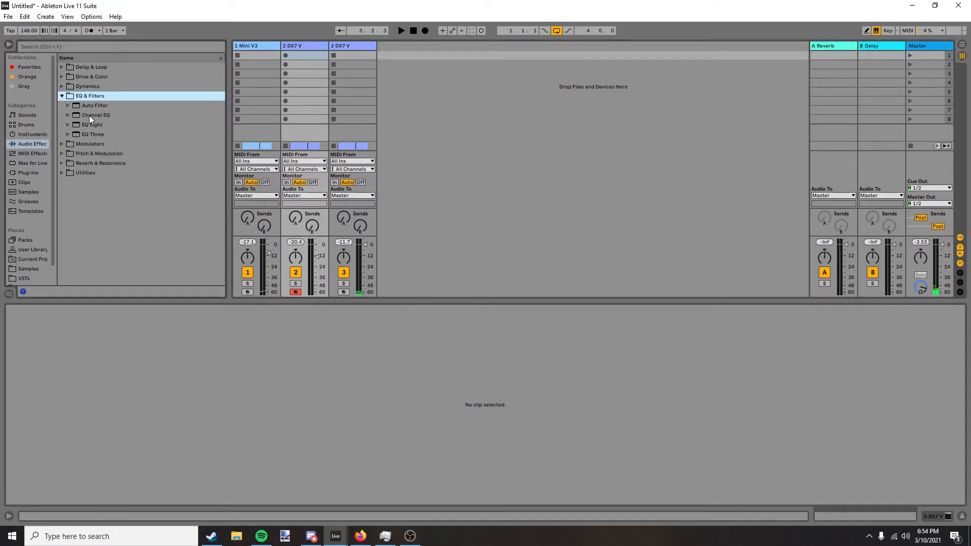
left_click_drag(92, 125, 170, 284)
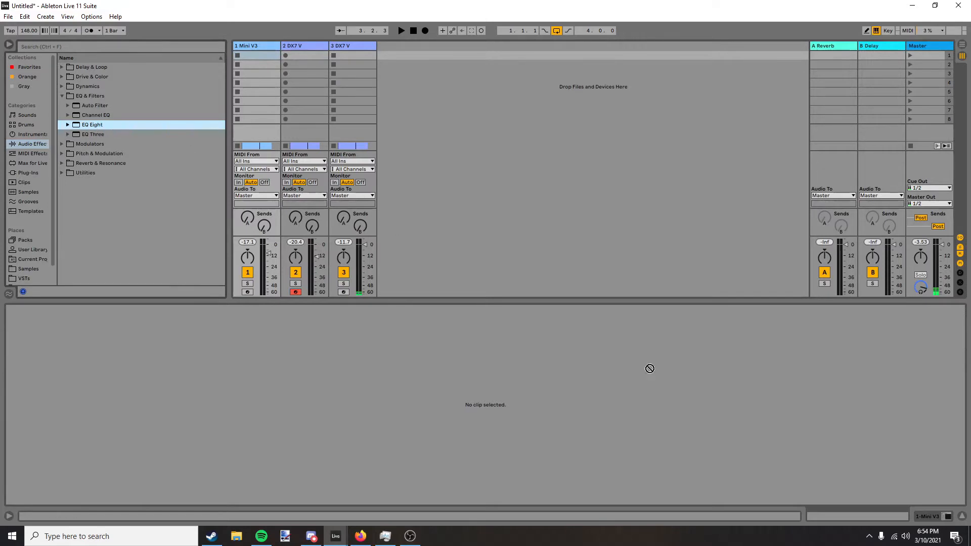
left_click_drag(650, 369, 474, 491)
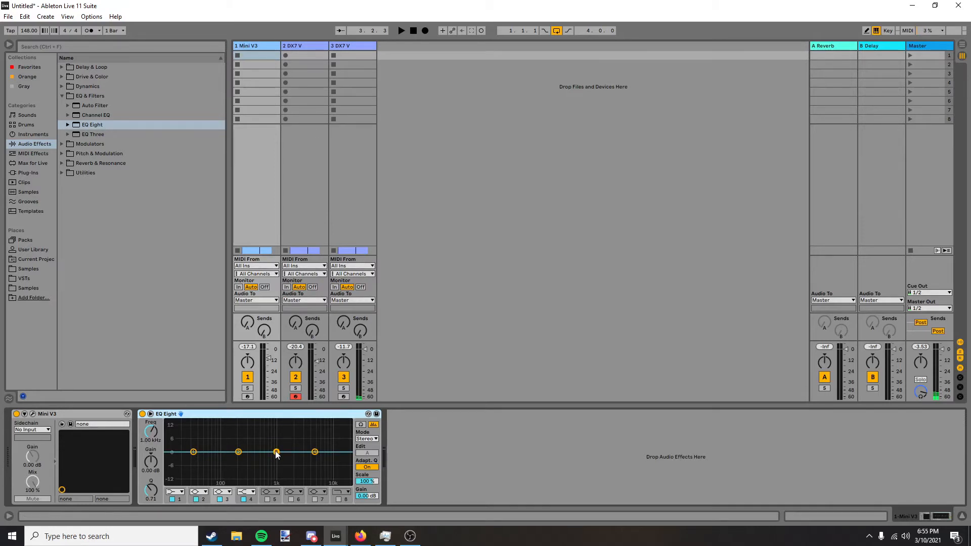
Shape the Mini V3 track's EQ Eight by cutting the lows, boosting band 2 slightly and cutting the highs from about 1.28 kHz.
left_click(252, 43)
key("space")
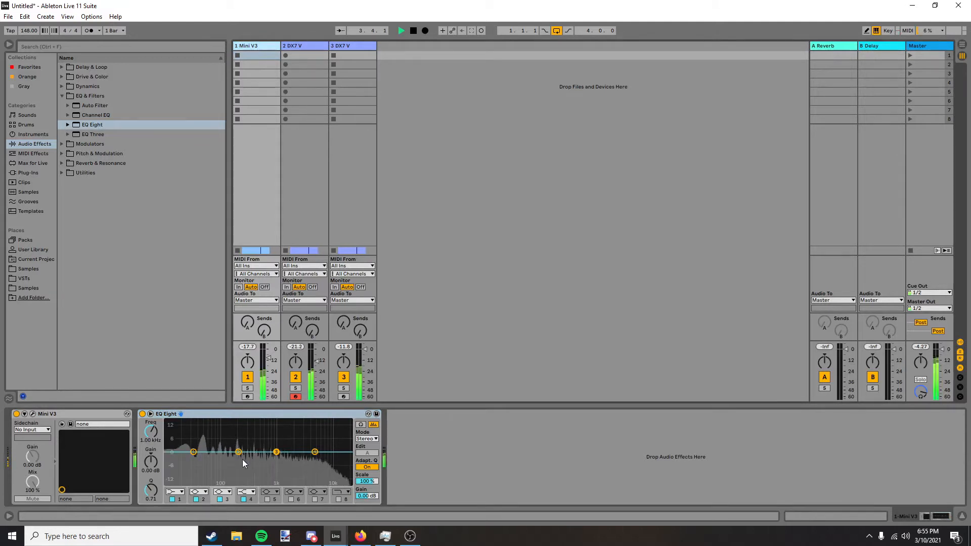
left_click_drag(238, 452, 190, 483)
left_click_drag(315, 452, 282, 483)
key("space")
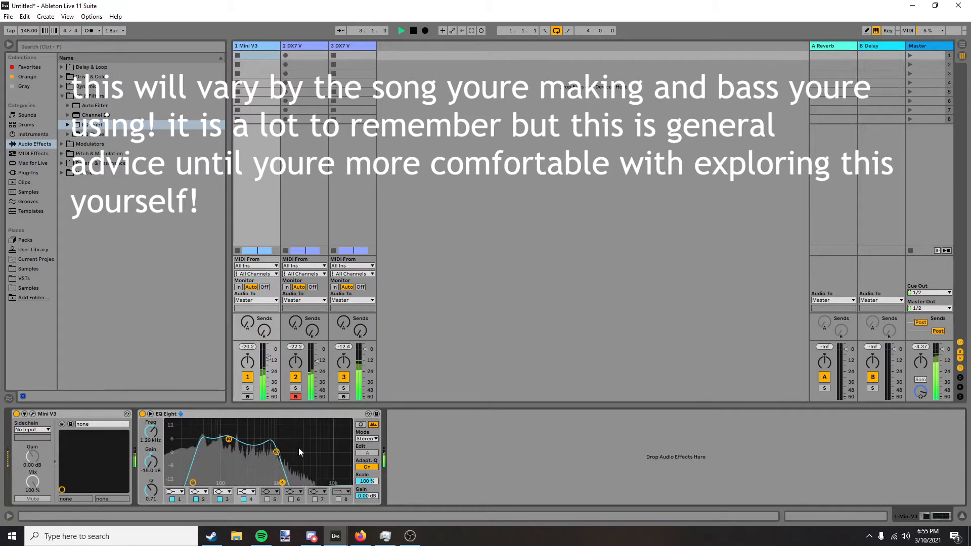
Solo the Mini V3 track and compare its sound with EQ Eight bypassed and enabled.
left_click(247, 388)
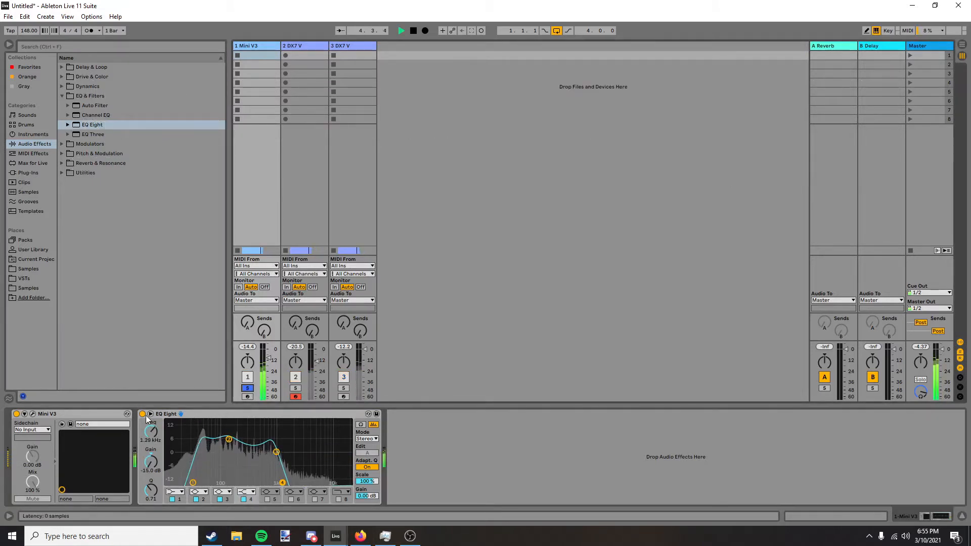
key("space")
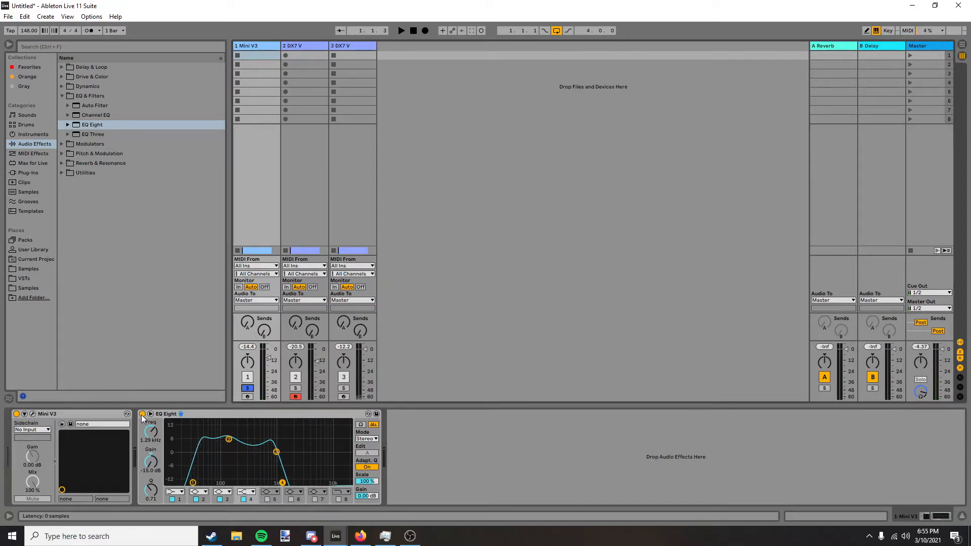
left_click(142, 415)
key("space")
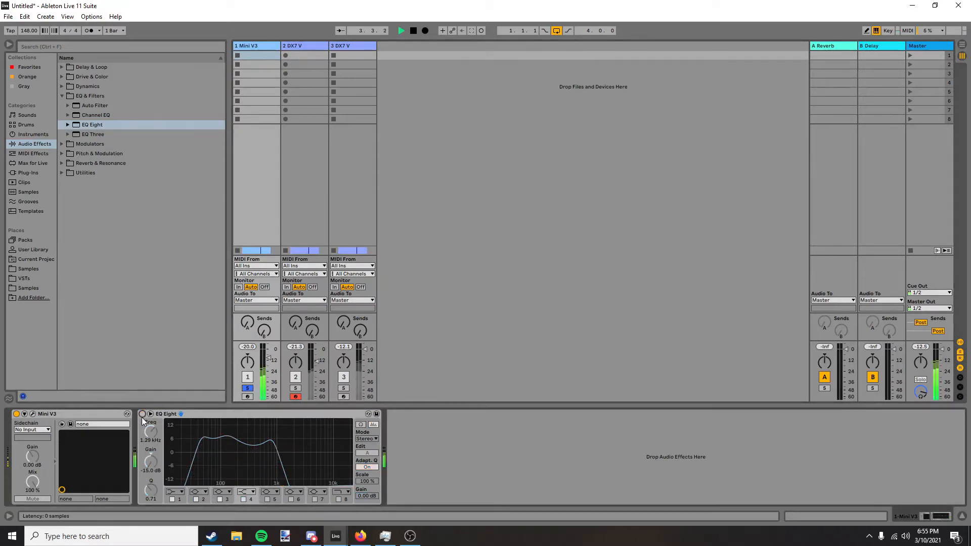
left_click(142, 414)
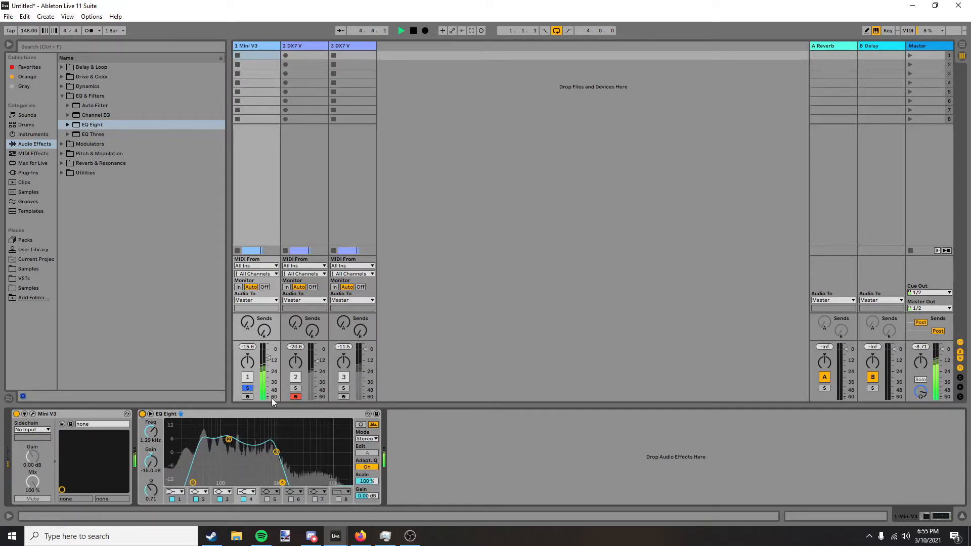
key("space")
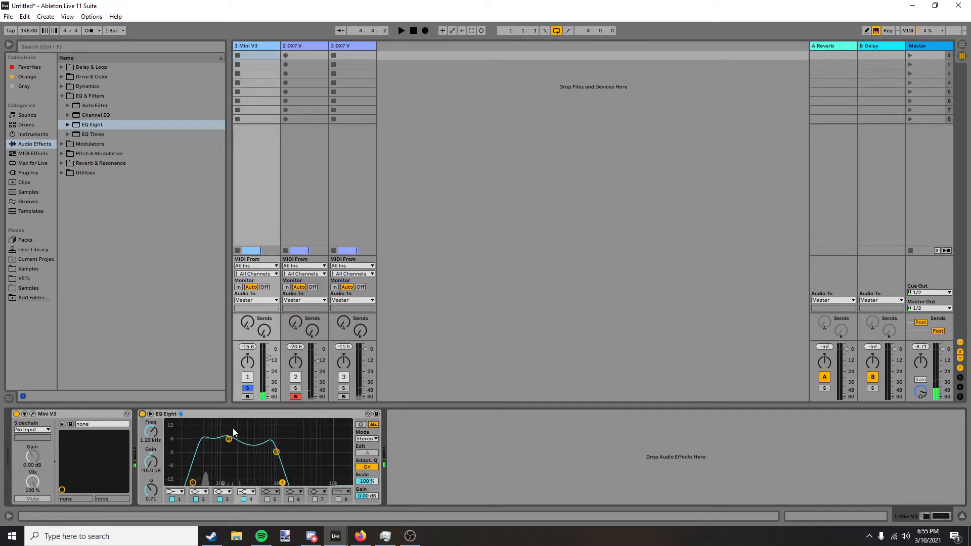
Add EQ Eight to the track 2 DX7 V and cut its highs with band 4 at about 3.23 kHz.
left_click(312, 47)
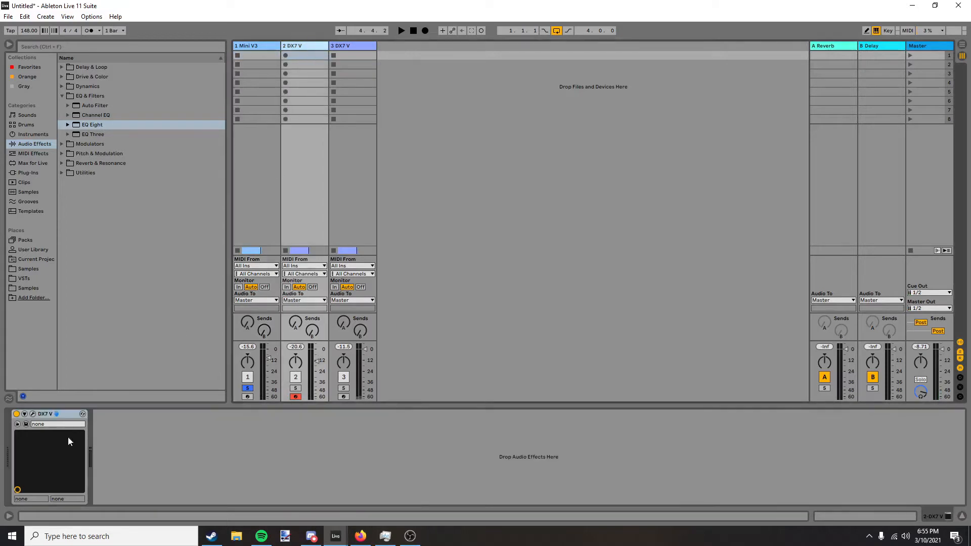
left_click_drag(93, 125, 160, 465)
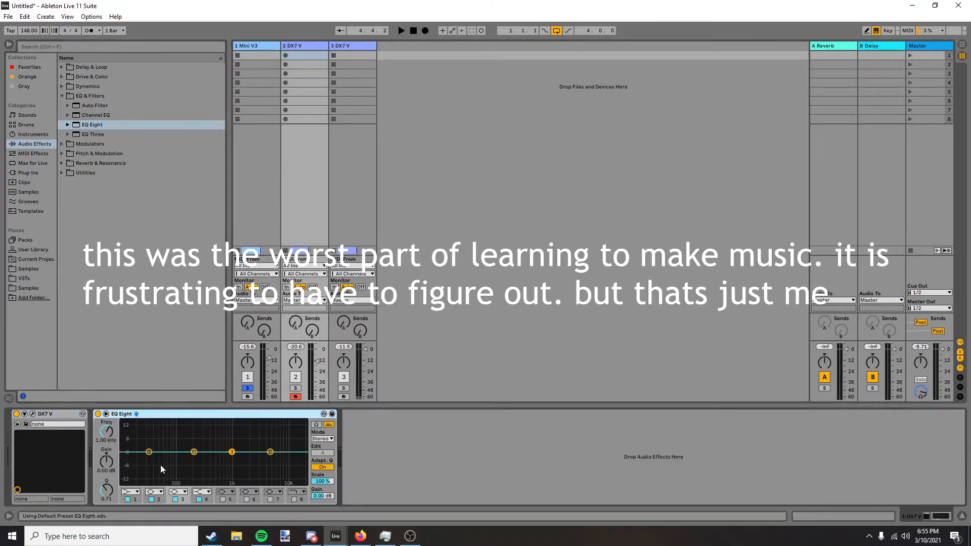
left_click_drag(271, 457, 260, 482)
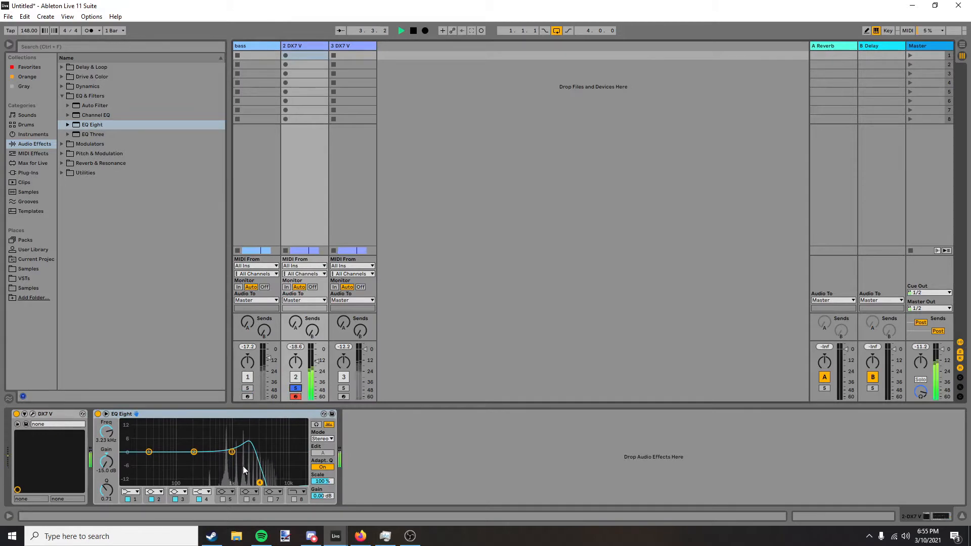
Narrow track 2's EQ Eight to a midrange peak, with band 3 at 1.35 kHz and -5.83 dB.
left_click_drag(260, 483, 253, 484)
left_click_drag(149, 452, 239, 464)
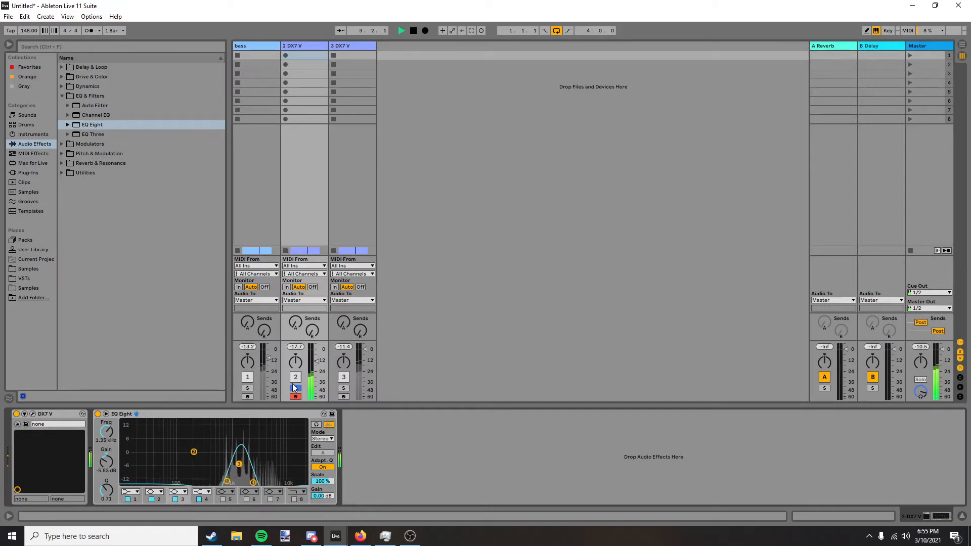
key("space")
Rename the track 2 DX7 V as lead.
right_click(300, 46)
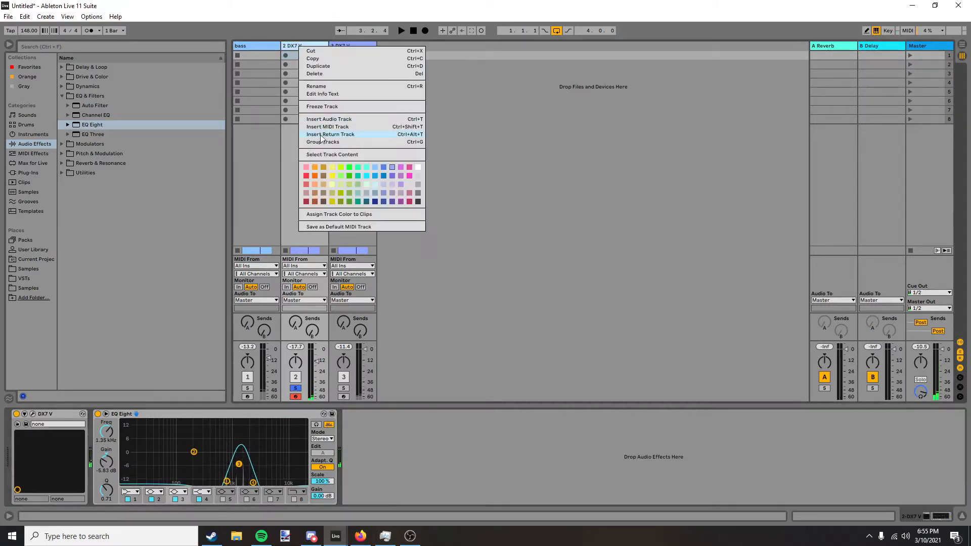
left_click(316, 86)
type("lead")
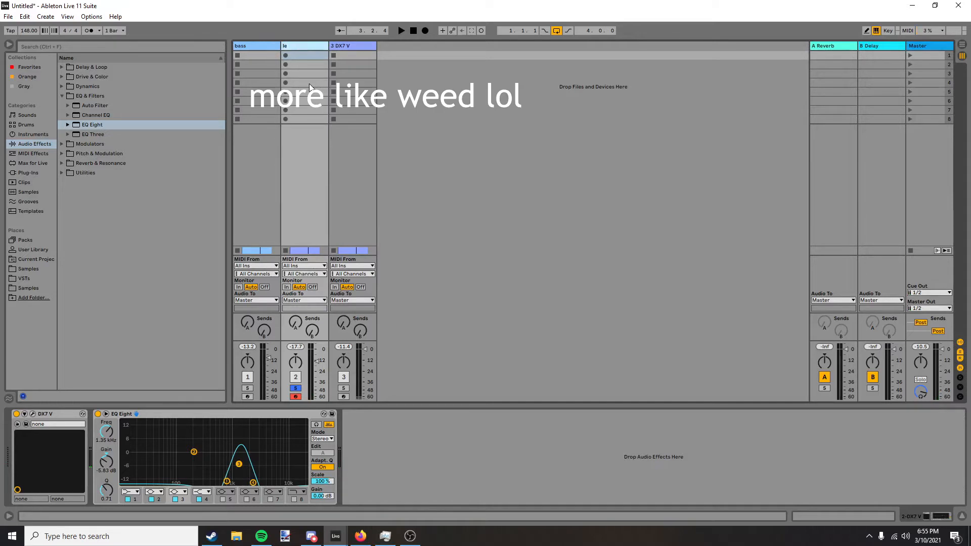
key("Return")
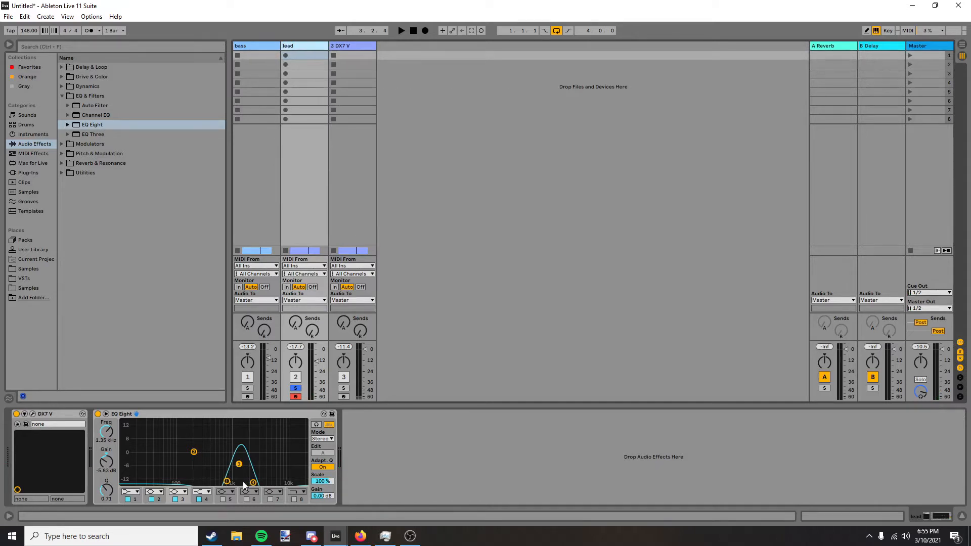
Widen the lead track's EQ peak by raising band 4's frequency and setting band 3 to about 1.9 kHz and -6.32 dB.
mouse_move(253, 483)
left_mouse_down()
mouse_move(266, 483)
mouse_move(247, 466)
left_mouse_up()
key("space")
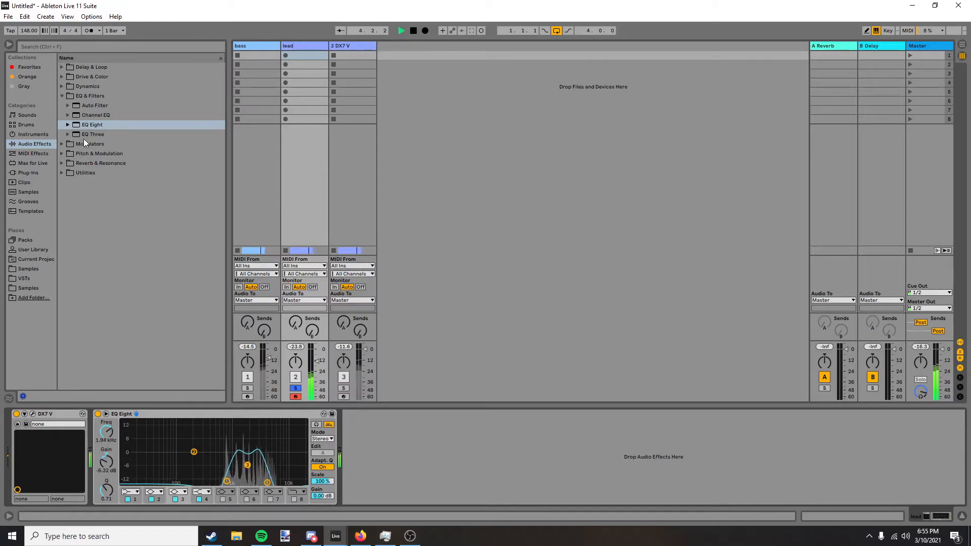
key("space")
Find Reverb among the Reverb & Resonance effects and add it after EQ Eight on the lead track.
left_click(61, 96)
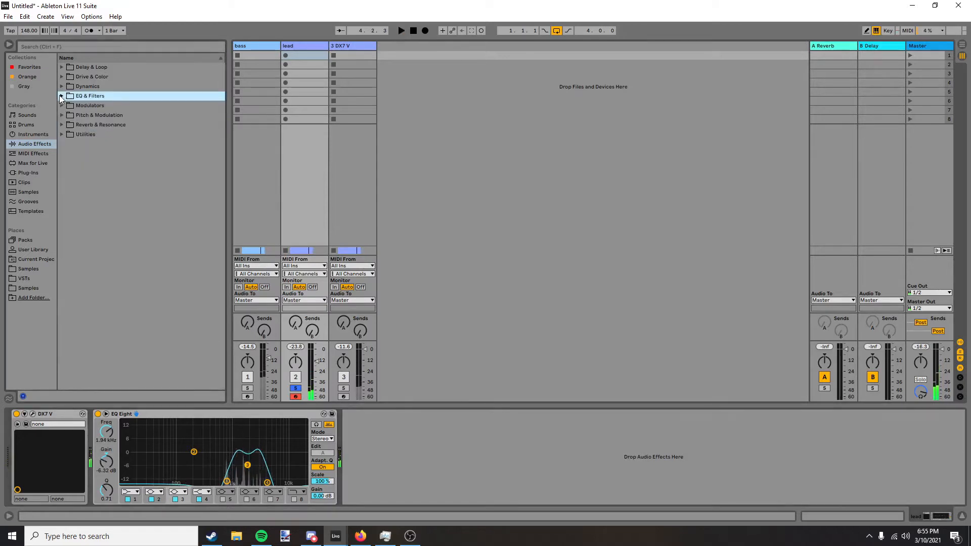
left_click(63, 124)
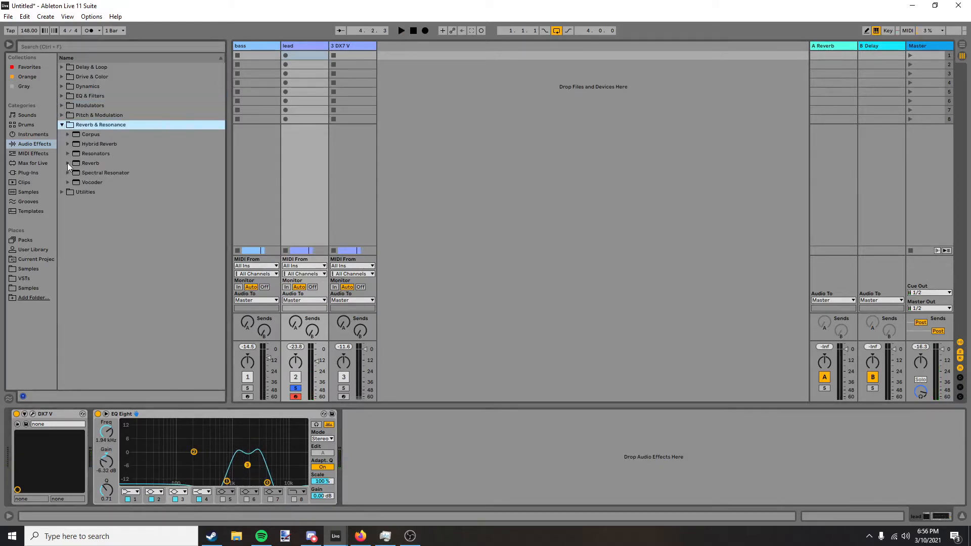
left_click(67, 163)
left_click_drag(148, 446, 456, 465)
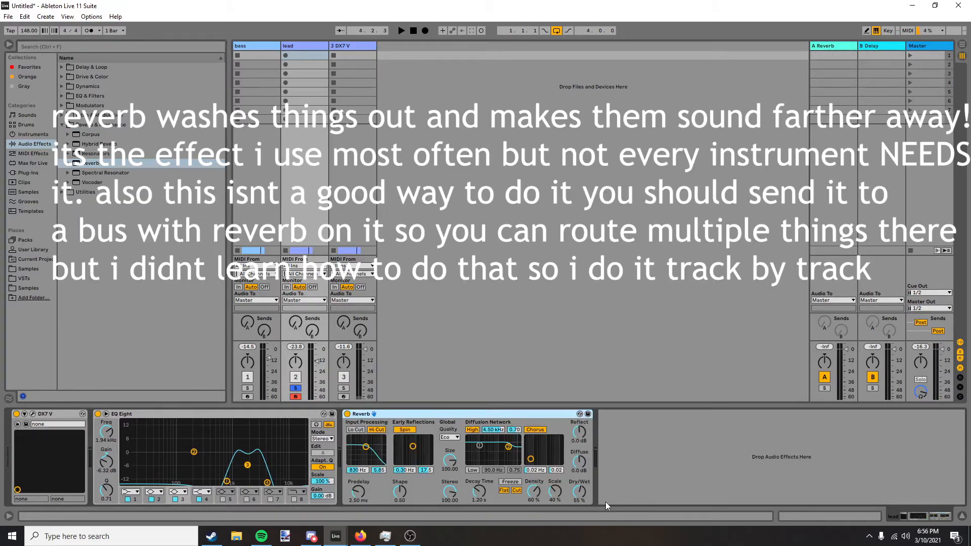
Play the loop and lower the lead track's Reverb Dry/Wet to 25 %.
key("space")
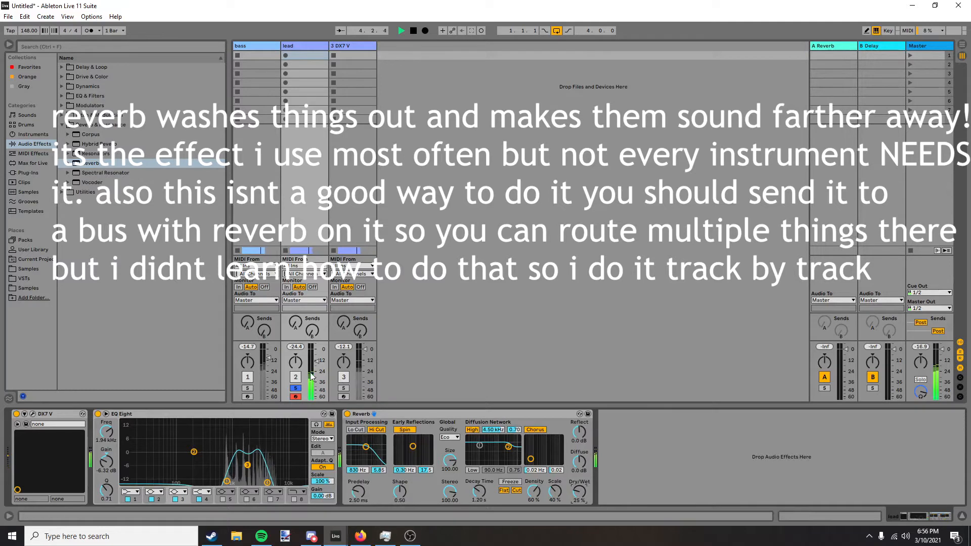
key("space")
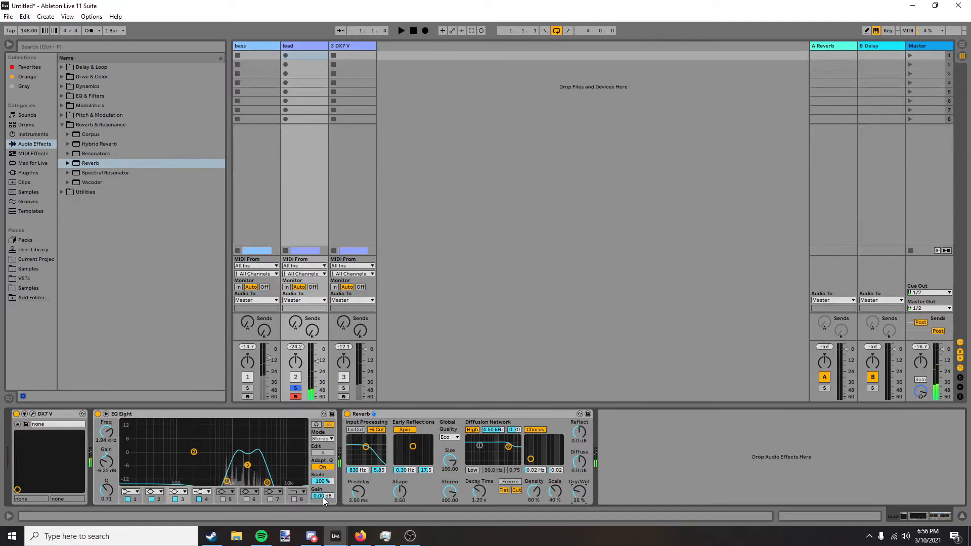
Find EQ Eight among the EQ & Filters effects and add it after the DX7 V on track 3.
left_click(370, 56)
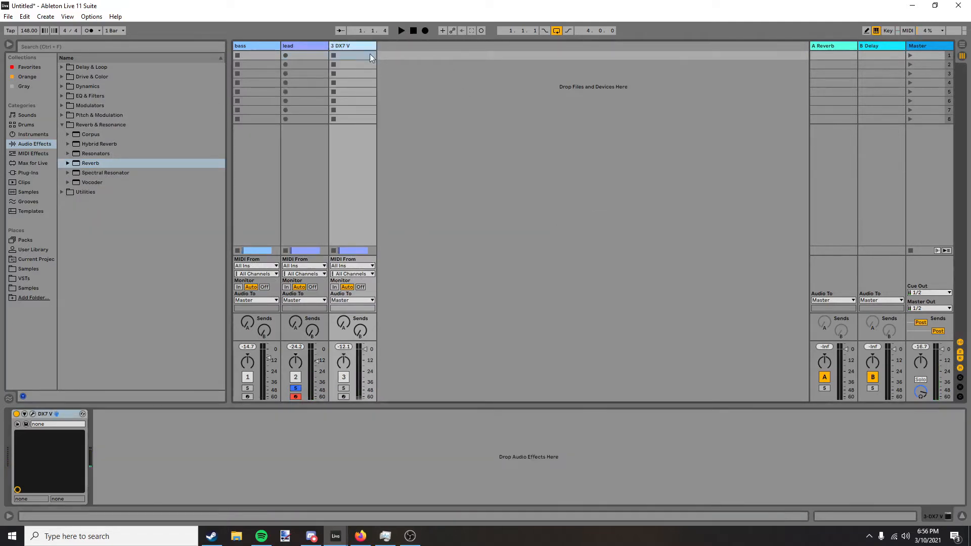
left_click(59, 124)
left_click(63, 96)
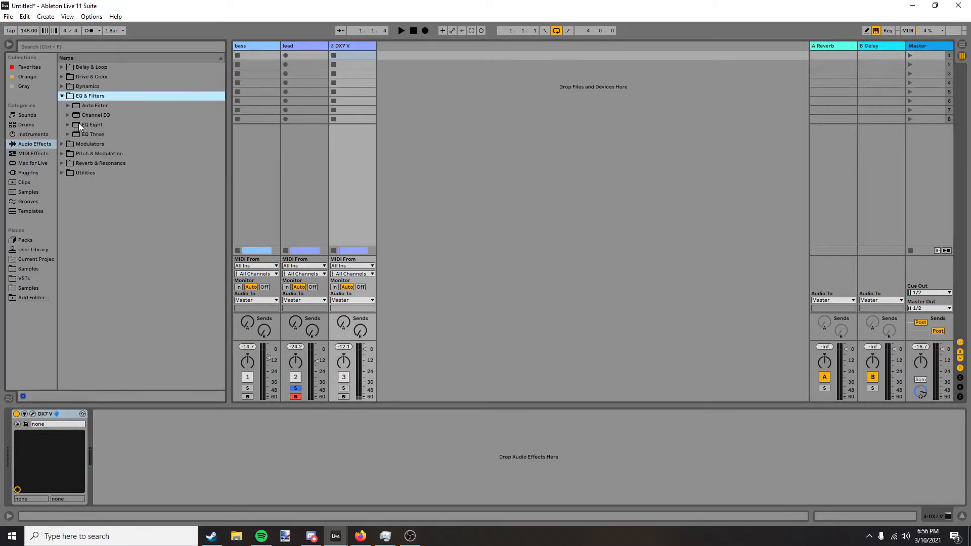
left_click_drag(78, 122, 180, 483)
Solo track 3 and, during playback, set its EQ Eight low cut at 114 Hz and high cut at 2.67 kHz.
left_click(344, 388)
key("space")
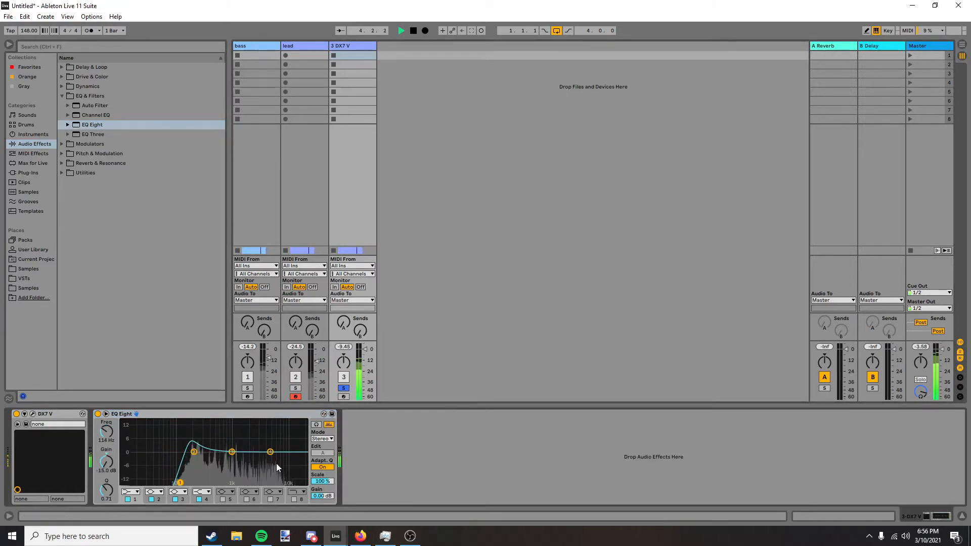
left_click_drag(270, 453, 255, 482)
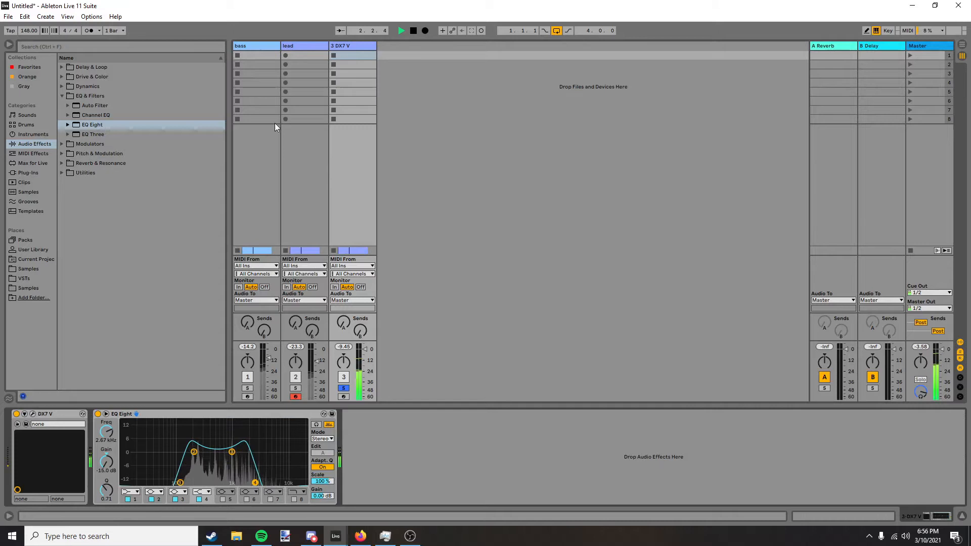
Compare the EQ curves of the bass and lead tracks and set track 3's high cut band to about 2.3 kHz.
left_click(301, 49)
left_click(343, 49)
key("space")
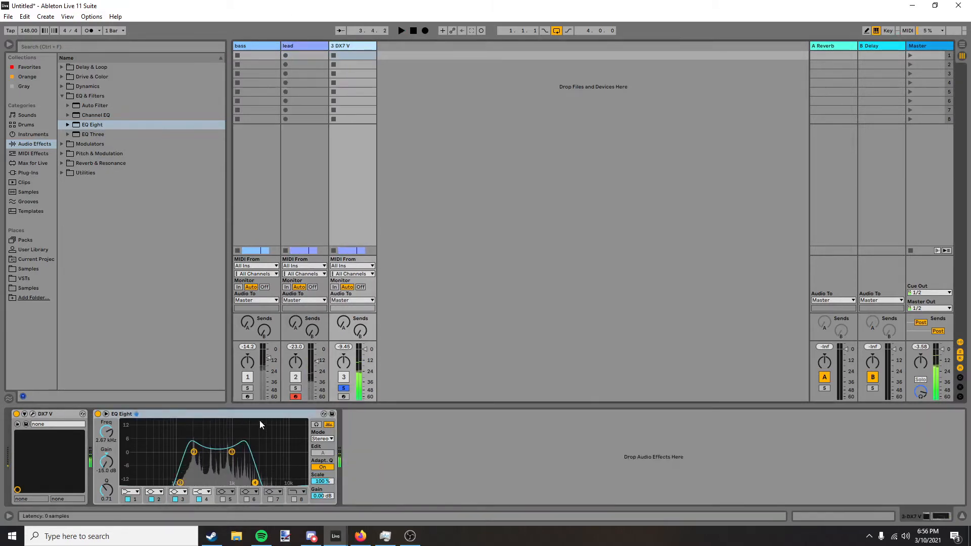
left_click(253, 48)
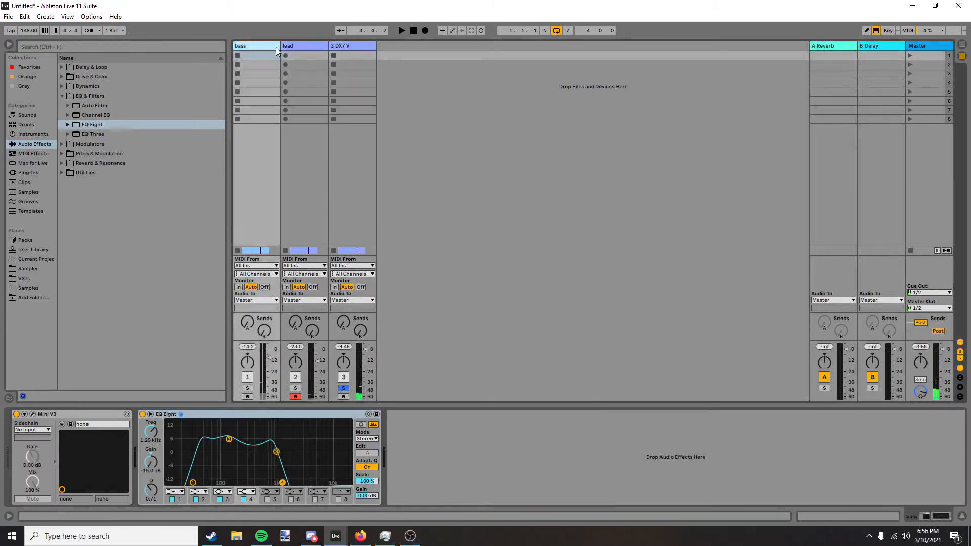
left_click(306, 47)
left_click(341, 49)
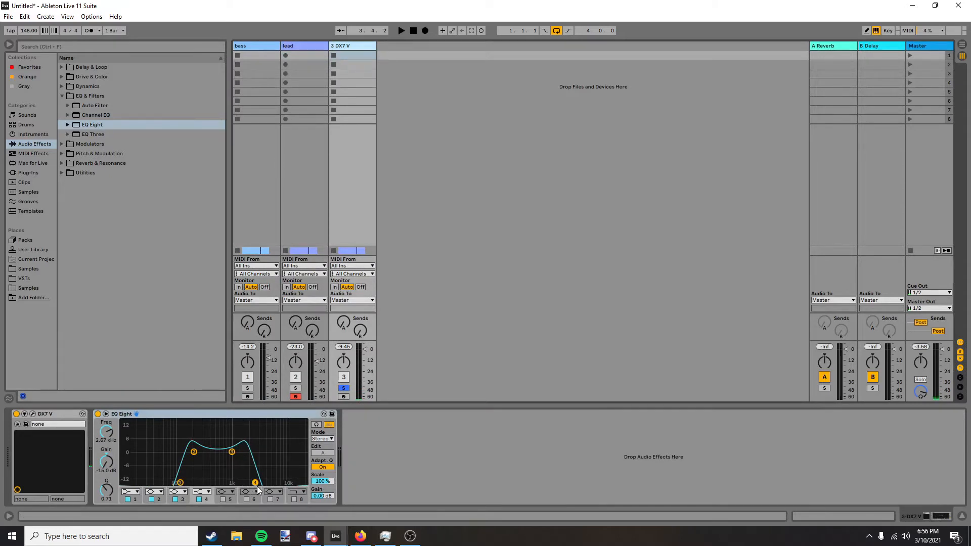
left_click_drag(255, 483, 252, 483)
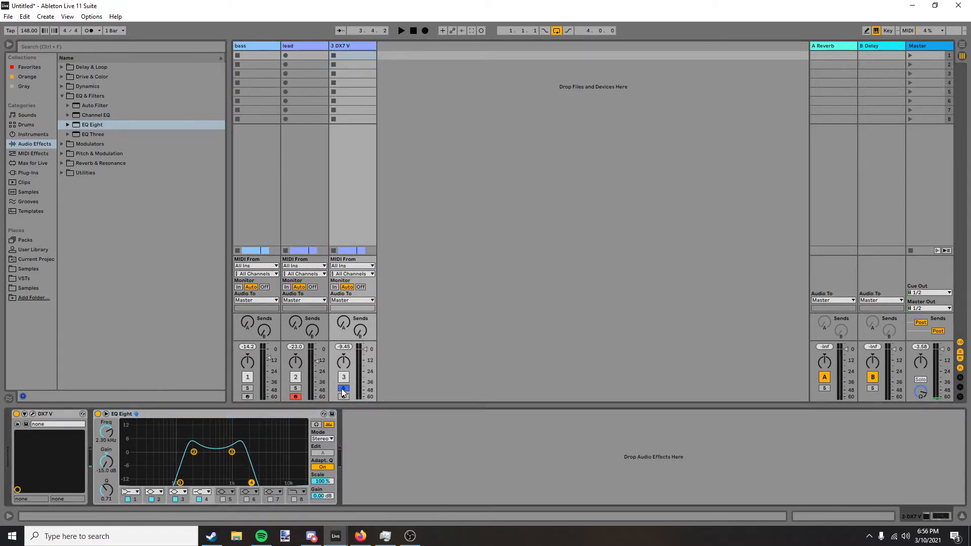
Unsolo track 3 and lower its volume to about -5 dB while playing the full mix.
left_click(343, 389)
key("space")
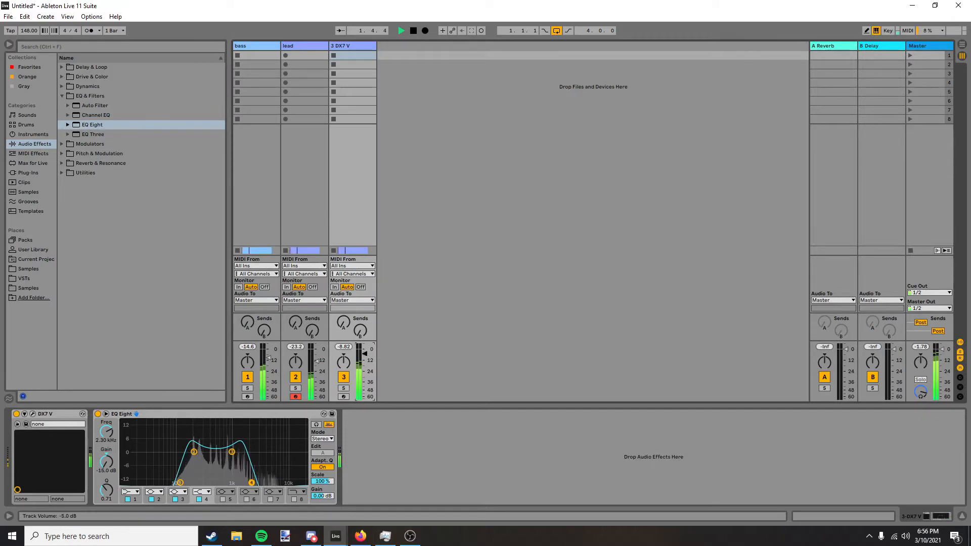
key("space")
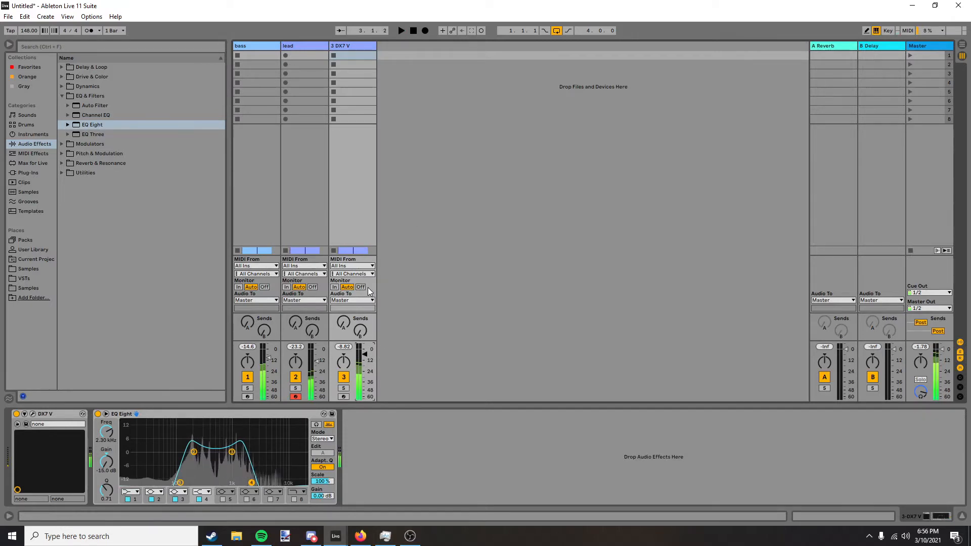
Browse the drum kits, load Kit-Meaty onto a new MIDI track and audition its Droop Kick.
left_click(20, 125)
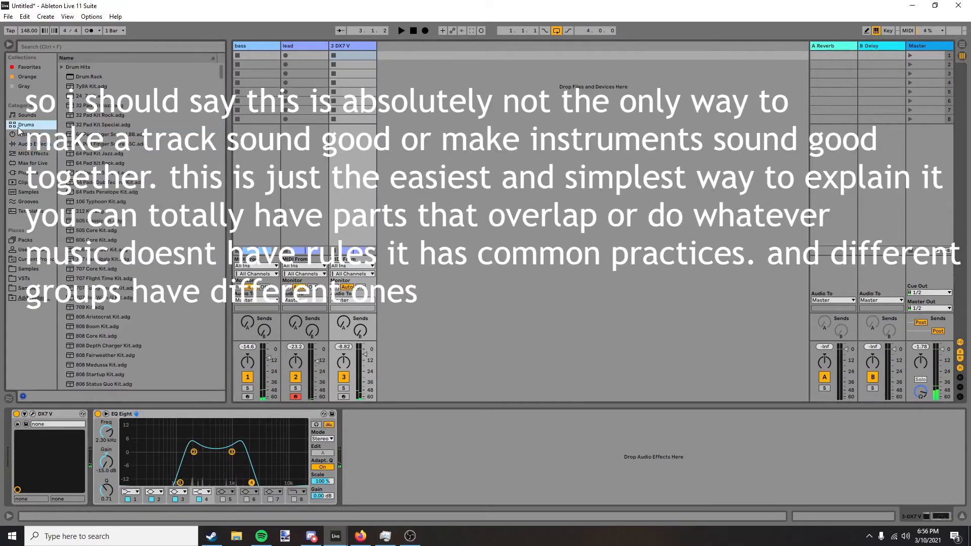
scroll(143, 141, "down", 15)
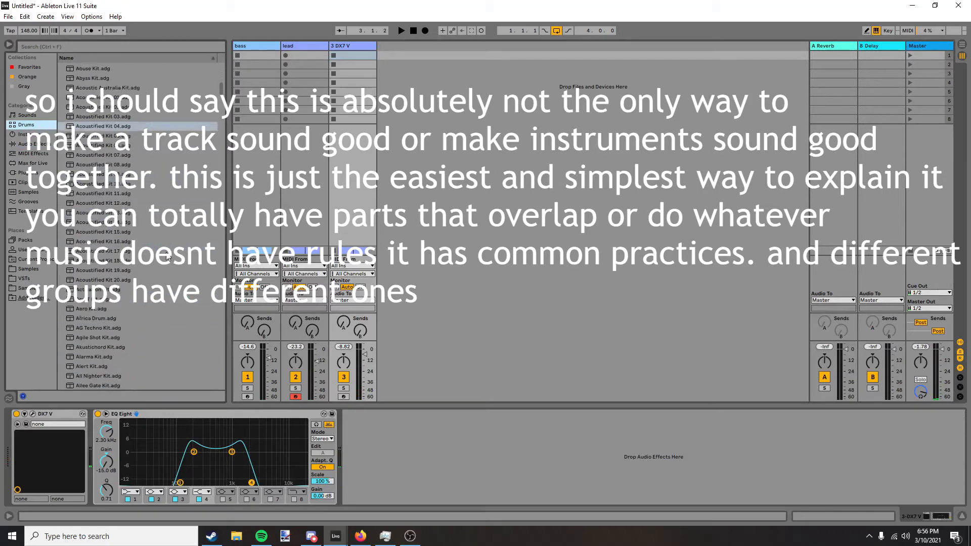
left_click_drag(223, 87, 220, 235)
scroll(147, 228, "down", 5)
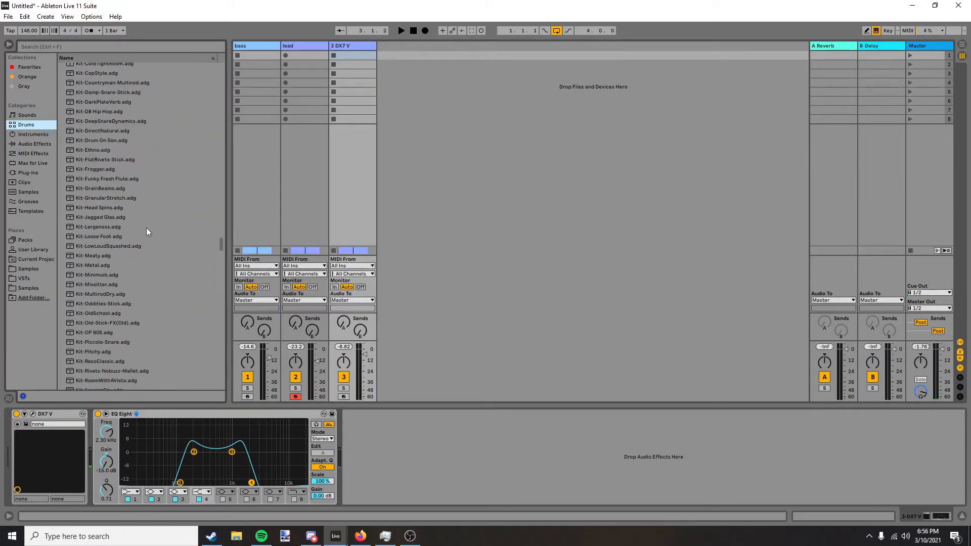
left_click(91, 204)
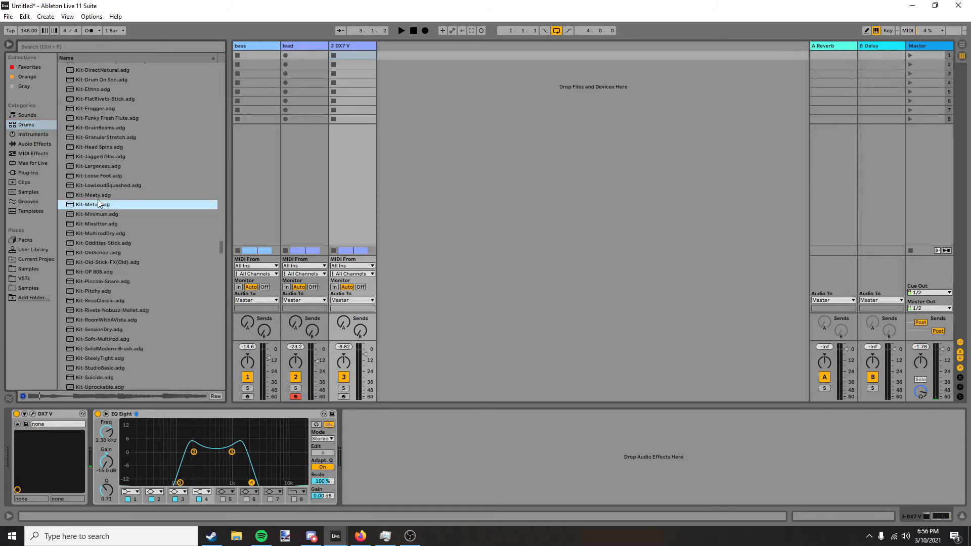
left_click(97, 195)
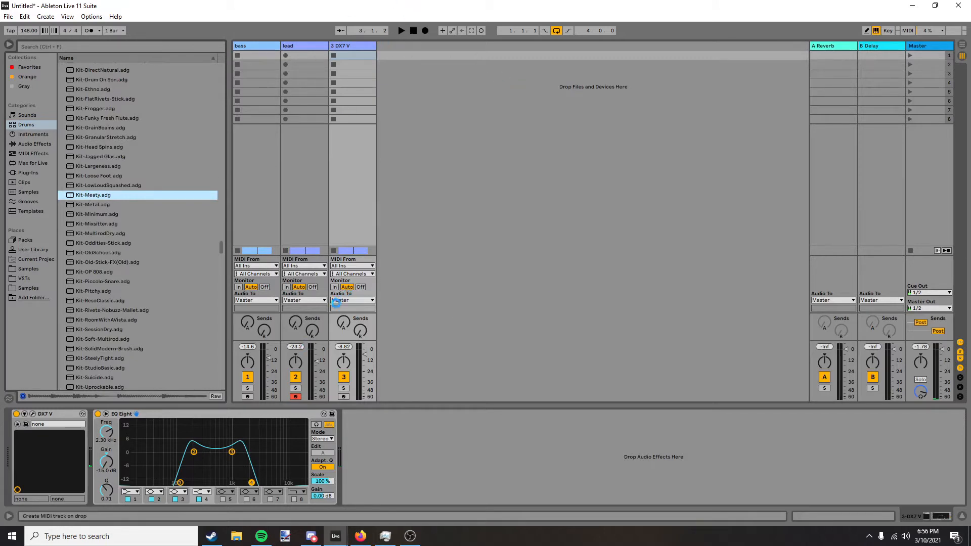
left_click(46, 499)
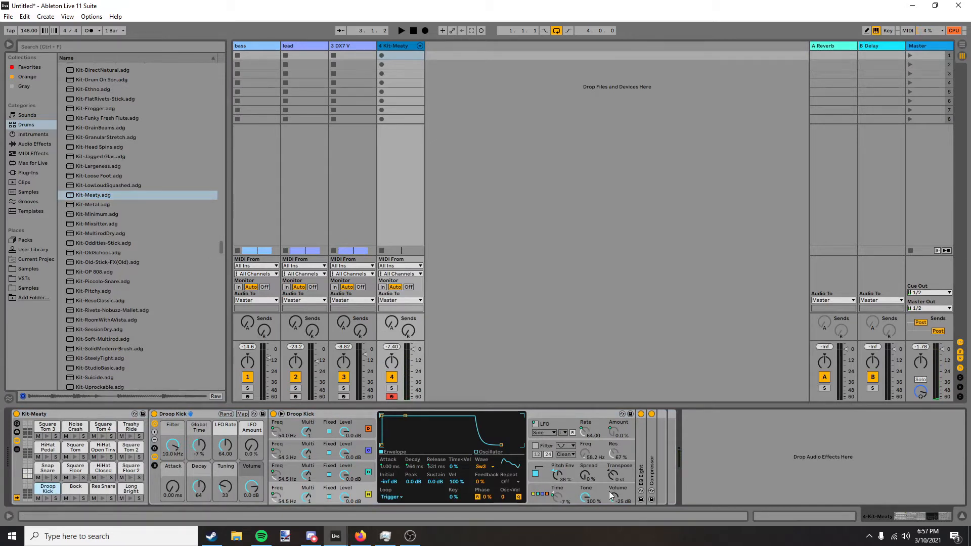
Replace Kit-Meaty on track 4 with the Late Night Logic Beatbox kit.
scroll(92, 317, "down", 3)
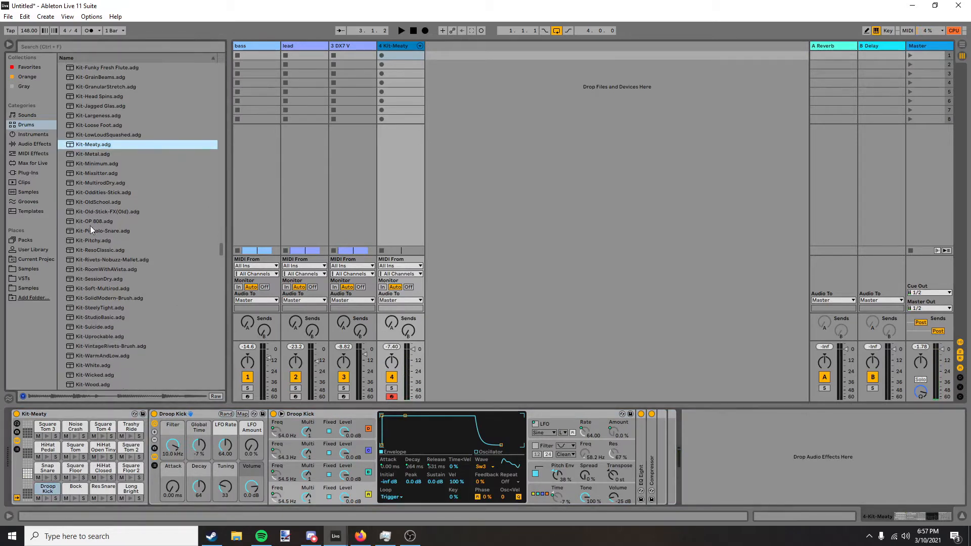
scroll(99, 287, "down", 20)
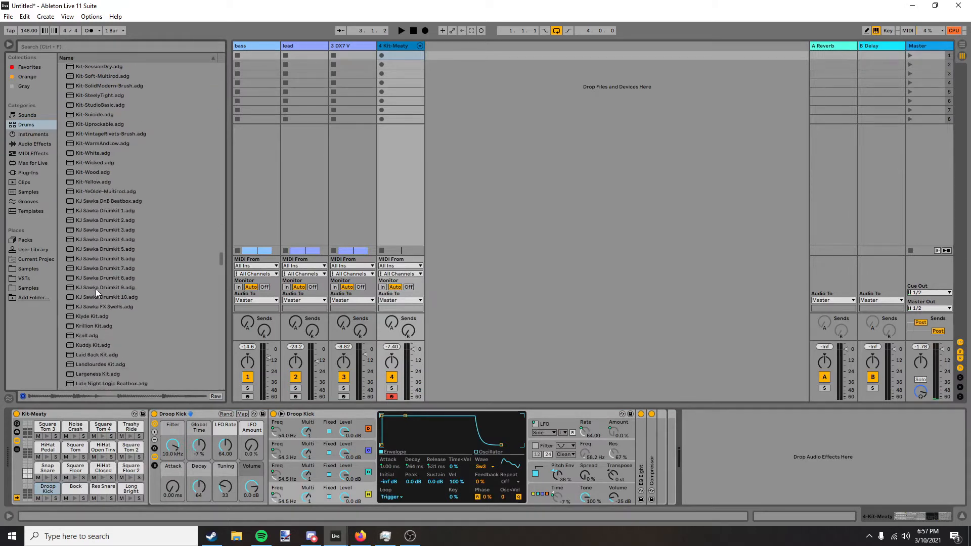
left_click(95, 274)
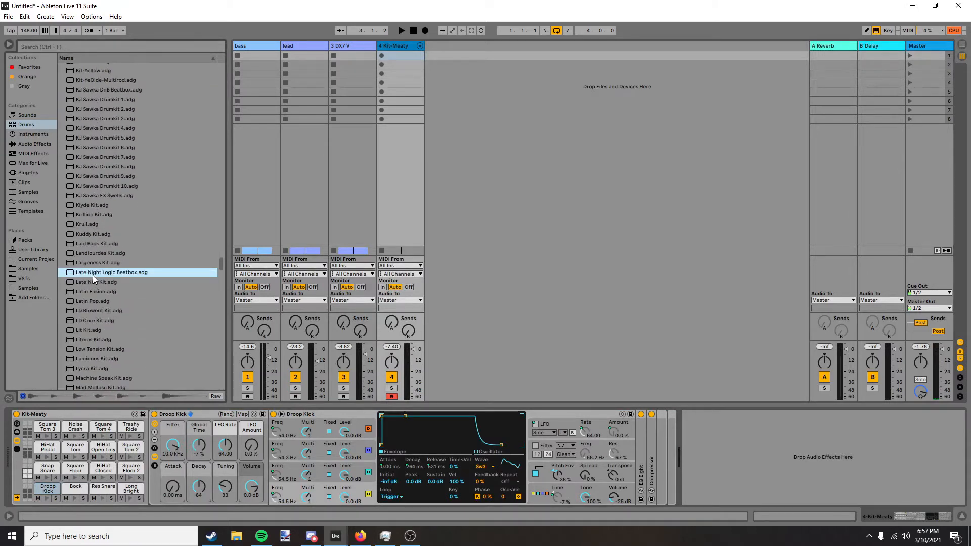
left_click_drag(92, 272, 35, 413)
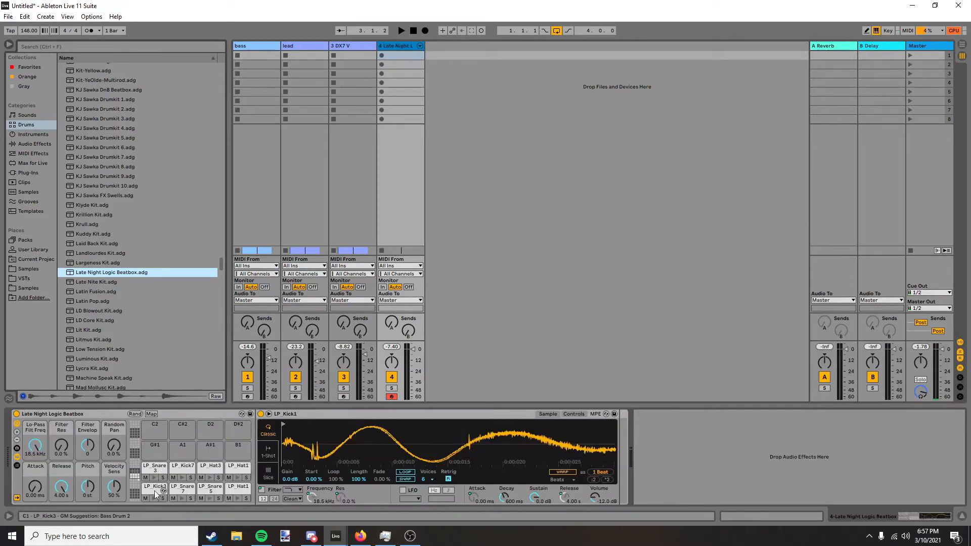
Set the beatbox kit's Pitch to -9 st while auditioning its kick and snare pads.
left_click(153, 500)
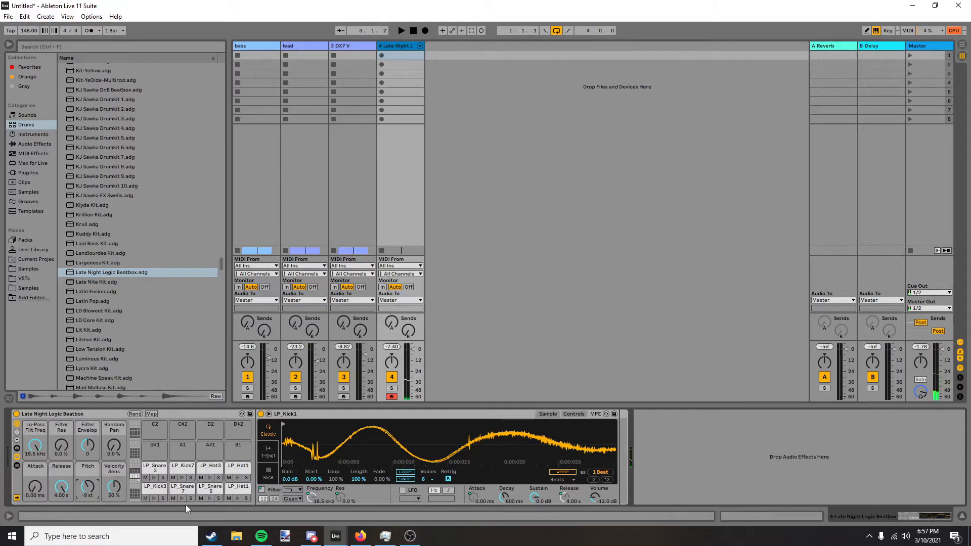
left_click(154, 499)
left_click(155, 478)
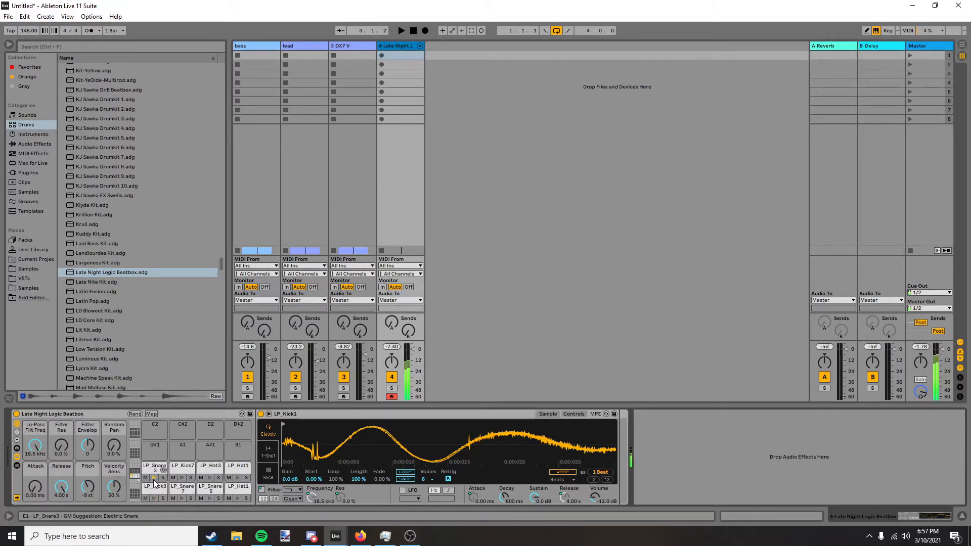
left_click_drag(302, 3, 330, 4)
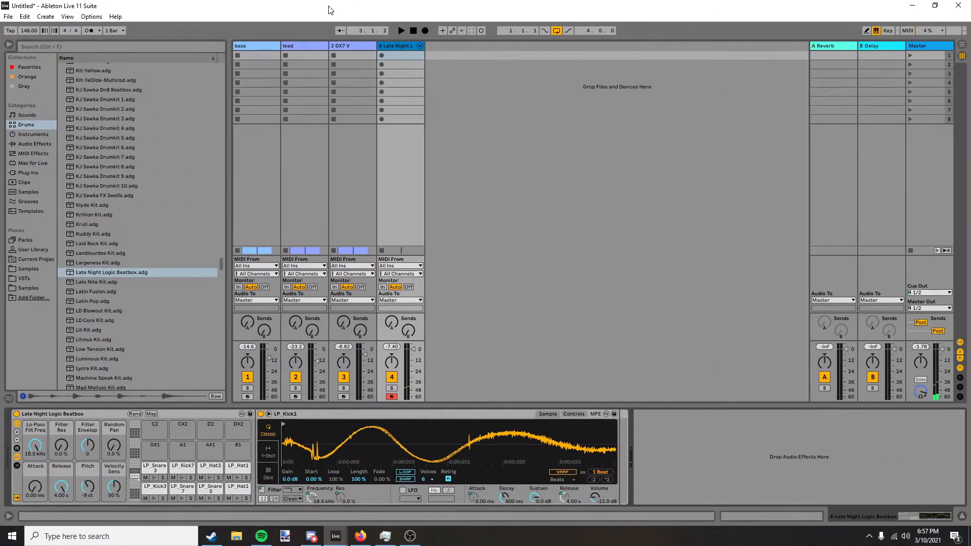
left_click(338, 537)
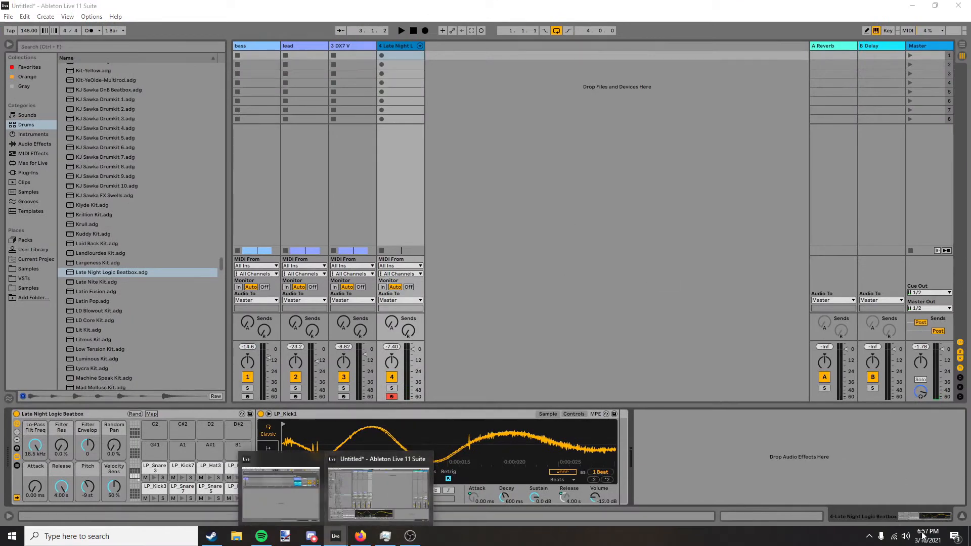
In Arrangement View, create a MIDI clip on the beatbox track, turn off its loop and extend it to four bars.
left_click(804, 521)
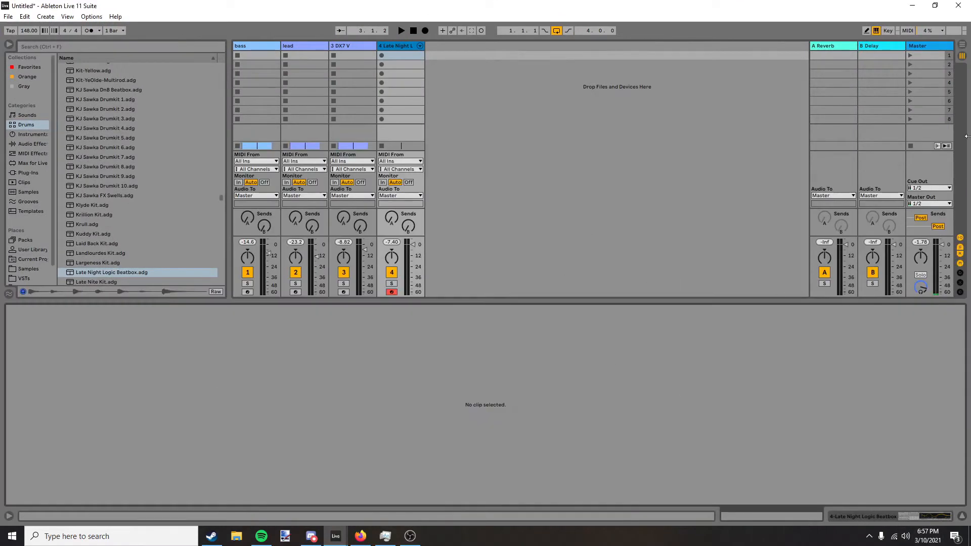
left_click(962, 45)
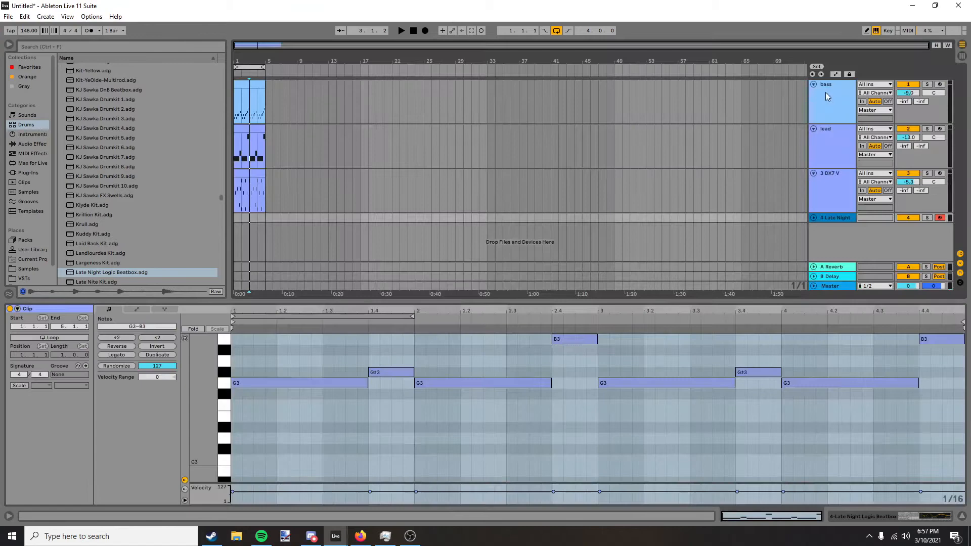
double_click(238, 220)
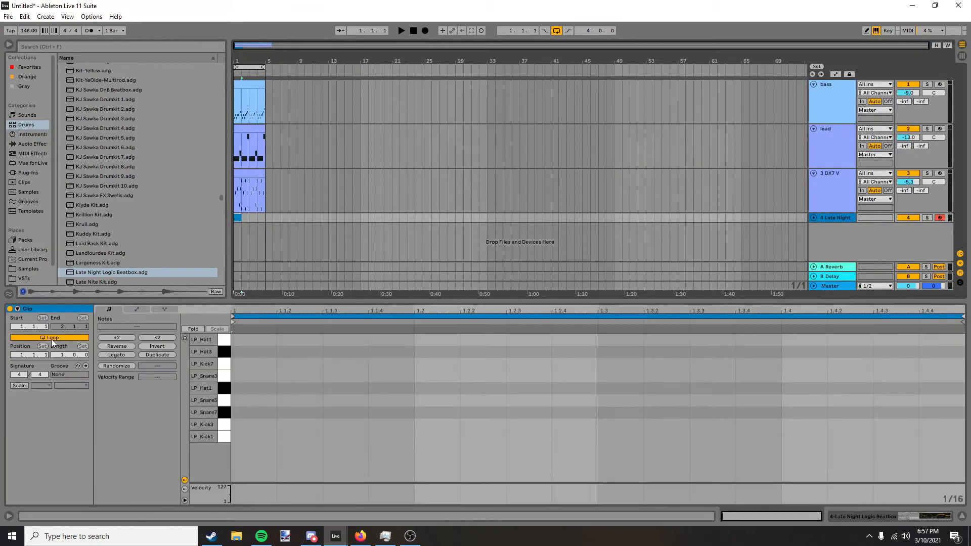
left_click(51, 338)
left_click_drag(242, 220, 265, 220)
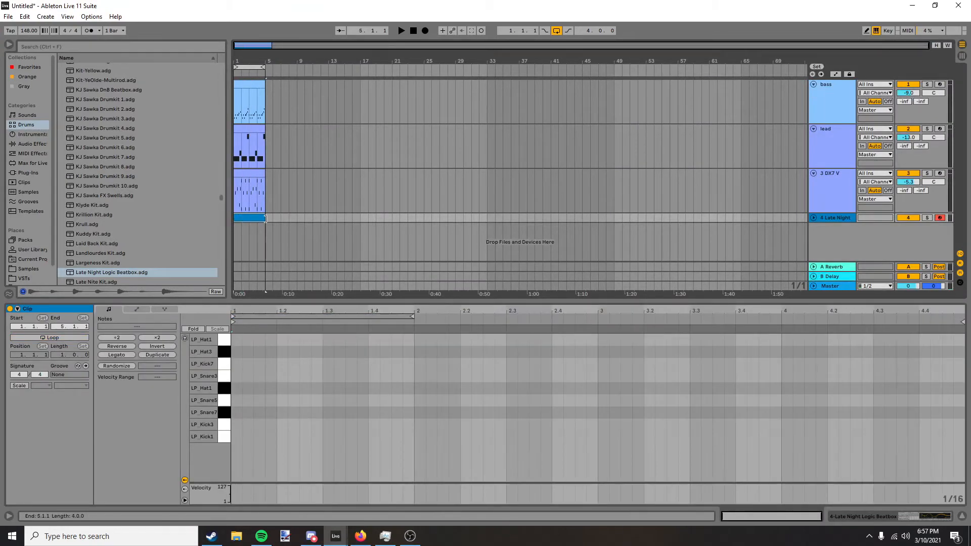
Check the bass clip's rhythm and enter LP_Kick1 notes at 1.1 and 1.2 and LP_Snare5 notes at 1.1.3 and 1.2.3 in the drum clip.
left_click(247, 80)
scroll(240, 432, "down", 3)
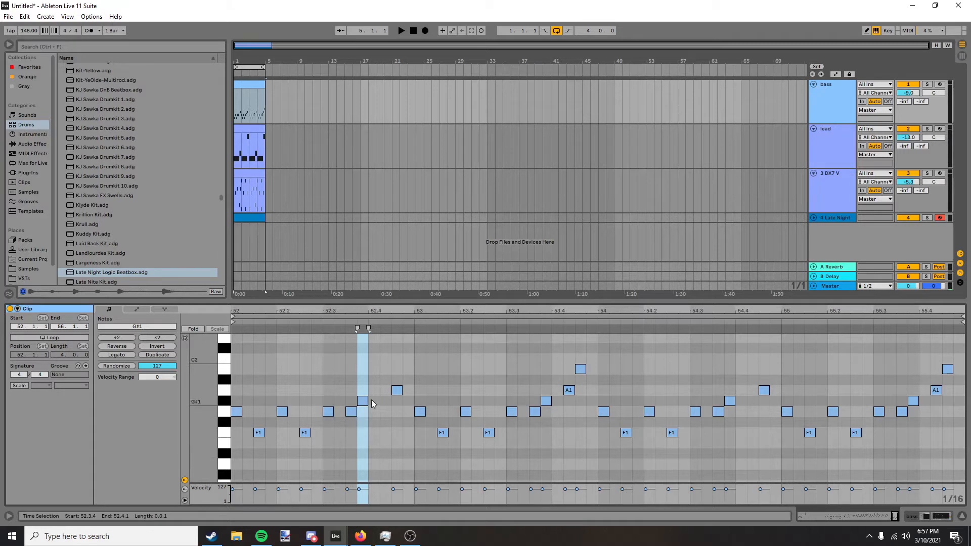
left_click(241, 216)
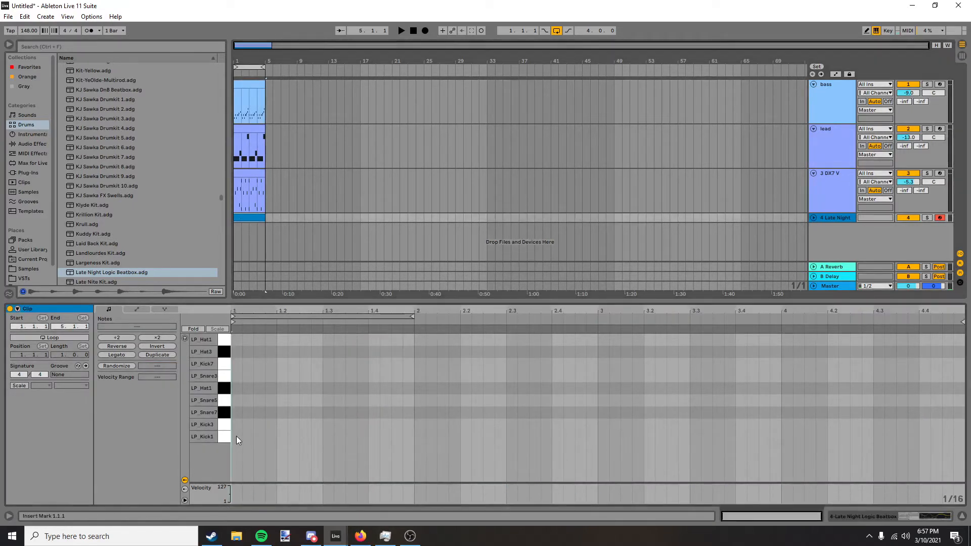
double_click(235, 436)
double_click(259, 401)
double_click(281, 437)
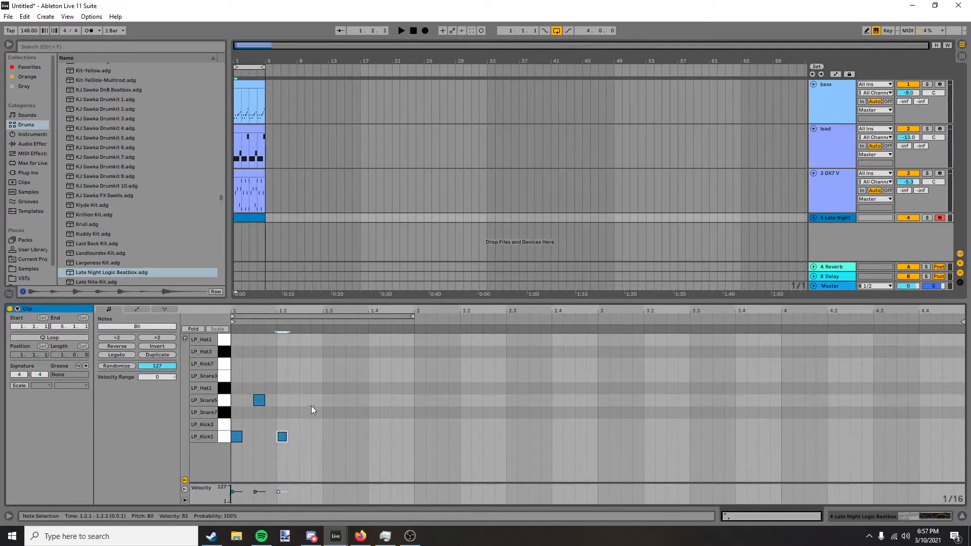
left_click(312, 406)
double_click(305, 401)
Add LP_Kick1 notes at 1.3, 1.3.3 and 1.4 and LP_Snare5 notes at 1.3.4 and 1.4.3, and solo the beatbox track for playback.
double_click(328, 437)
double_click(351, 437)
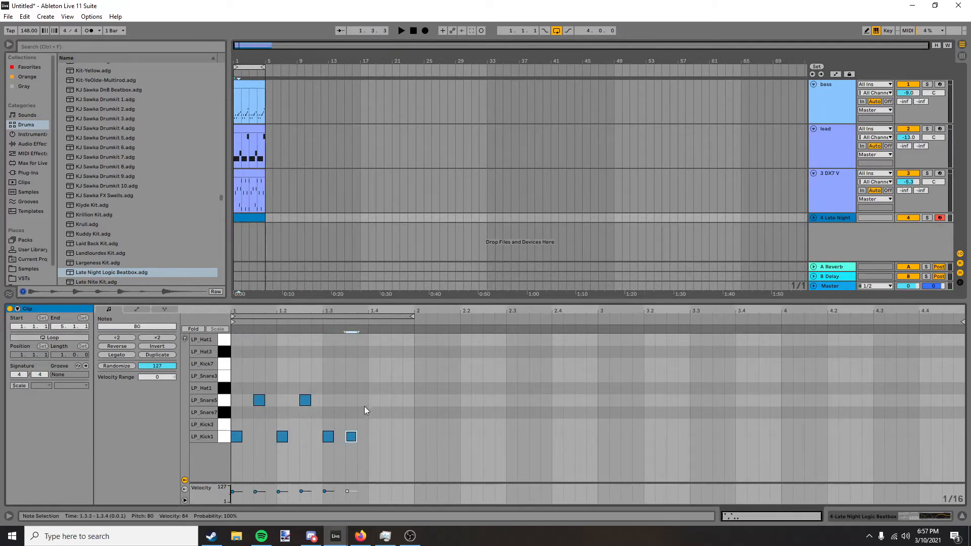
double_click(363, 401)
double_click(374, 437)
double_click(397, 401)
left_click(928, 218)
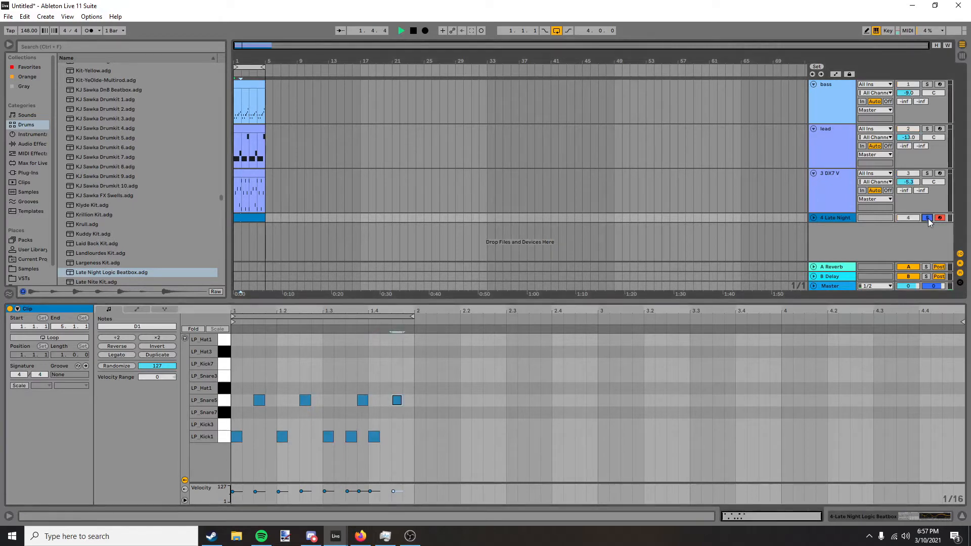
Duplicate the one-bar kick and snare pattern to fill all four bars, unsolo the beatbox track and play the loop.
key("space")
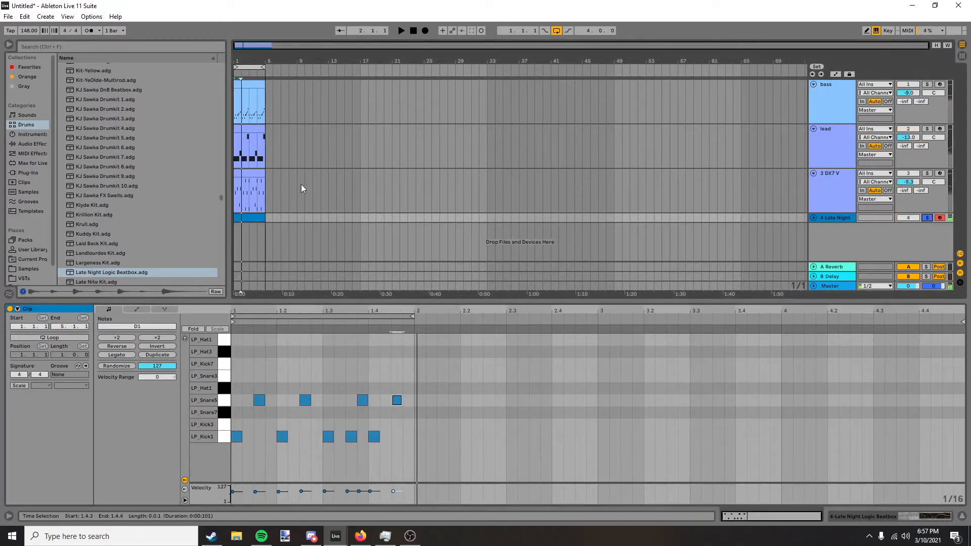
key("space")
key("ctrl+a")
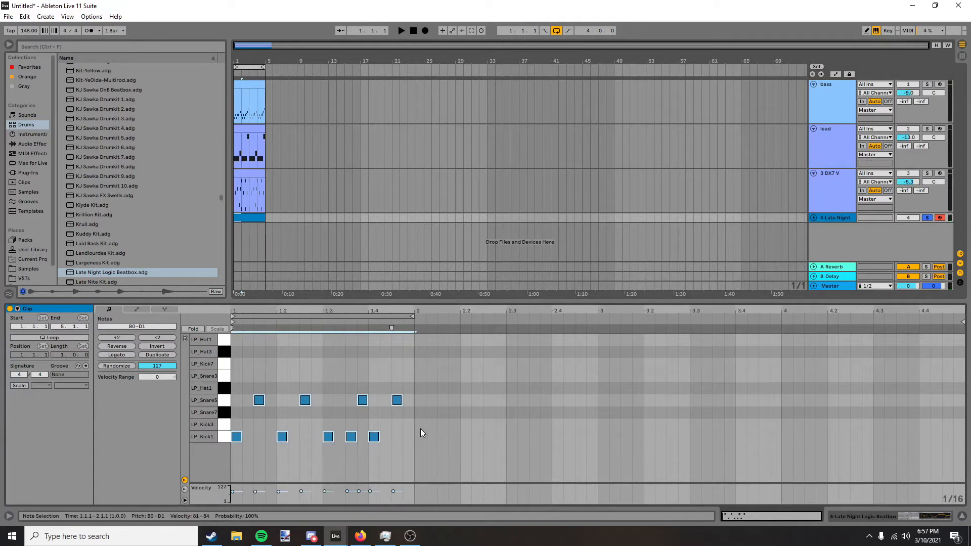
key("ctrl+d")
key("ctrl+d")
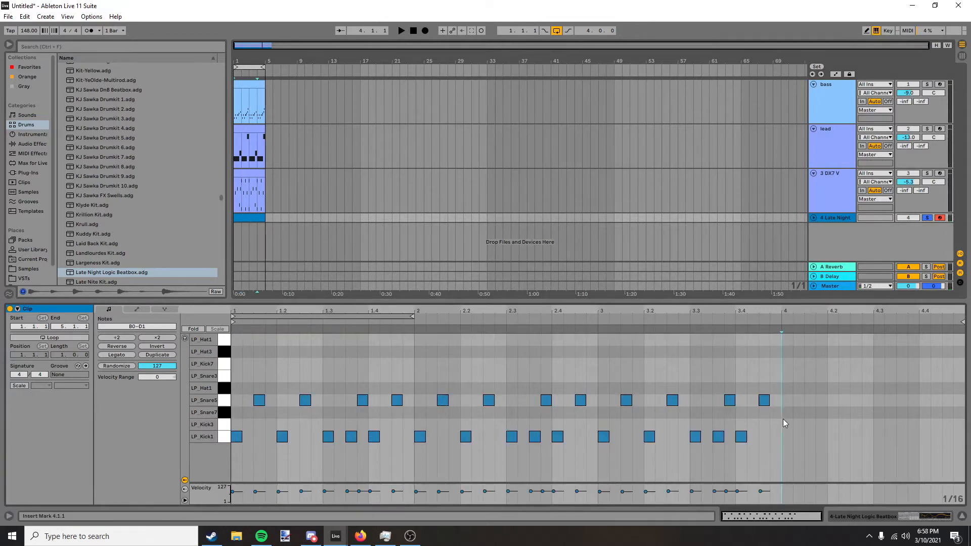
key("ctrl+d")
left_click(926, 218)
key("space")
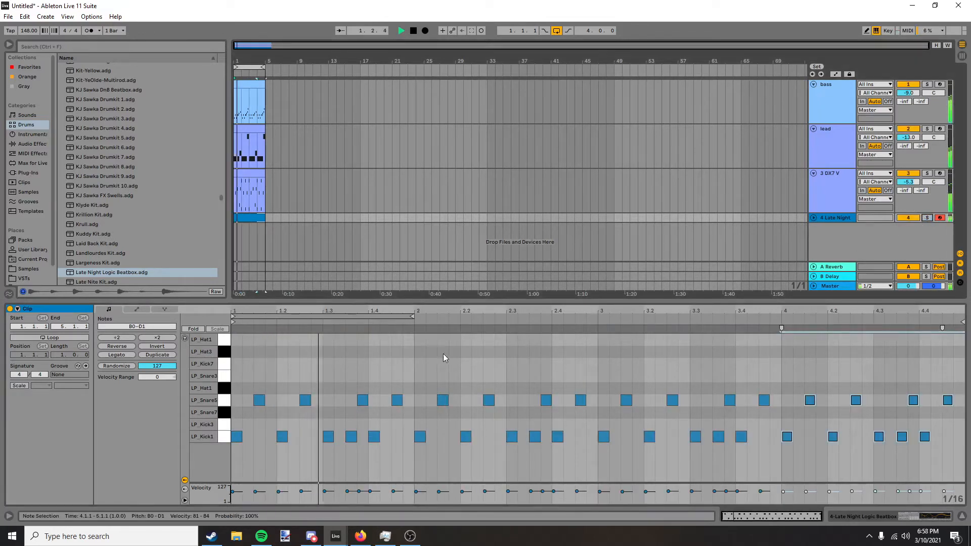
left_click(415, 360)
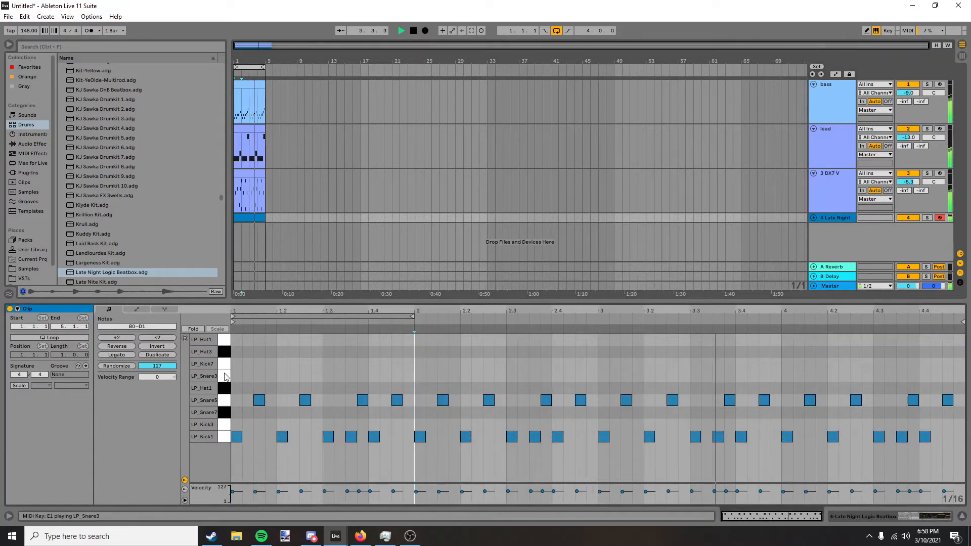
Enter LP_Hat3 notes on every eighth note of bar one, from 1.1 to 1.4.3, and play the loop.
double_click(248, 352)
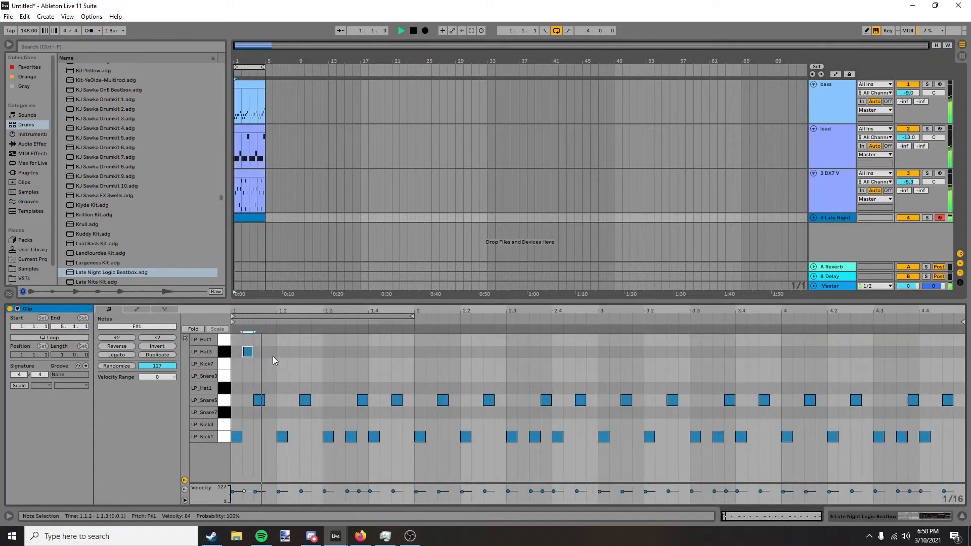
key("space")
left_click_drag(249, 354, 237, 354)
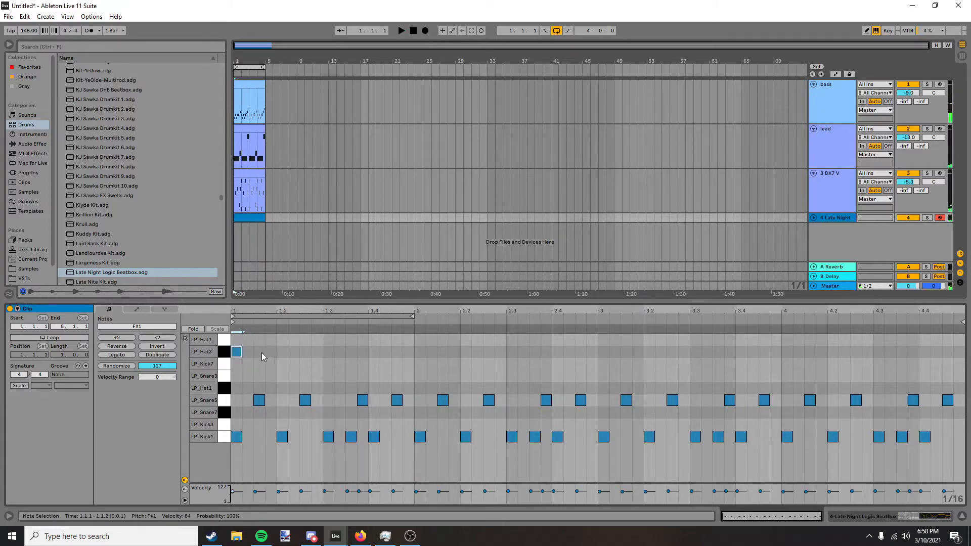
double_click(262, 353)
double_click(279, 354)
double_click(305, 352)
double_click(329, 352)
double_click(375, 353)
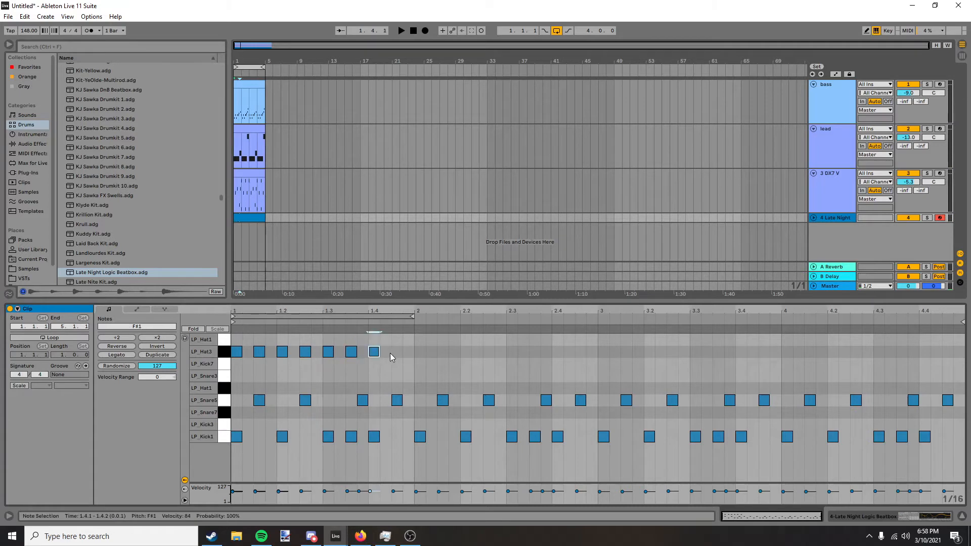
double_click(397, 352)
key("space")
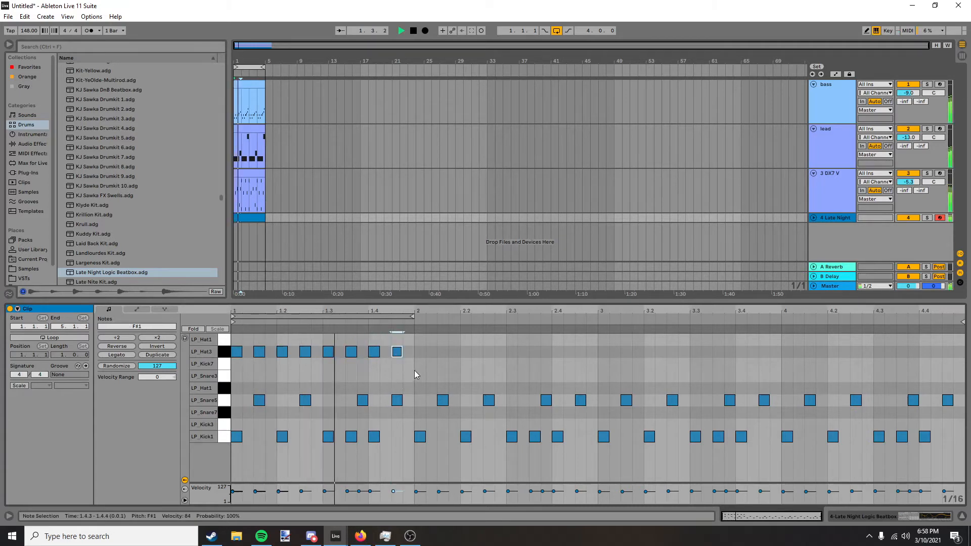
Add an LP_Hat3 note at 1.3.4 while keeping the one at 1.3.3, and lower the new note's velocity.
left_click_drag(414, 369, 231, 333)
double_click(363, 352)
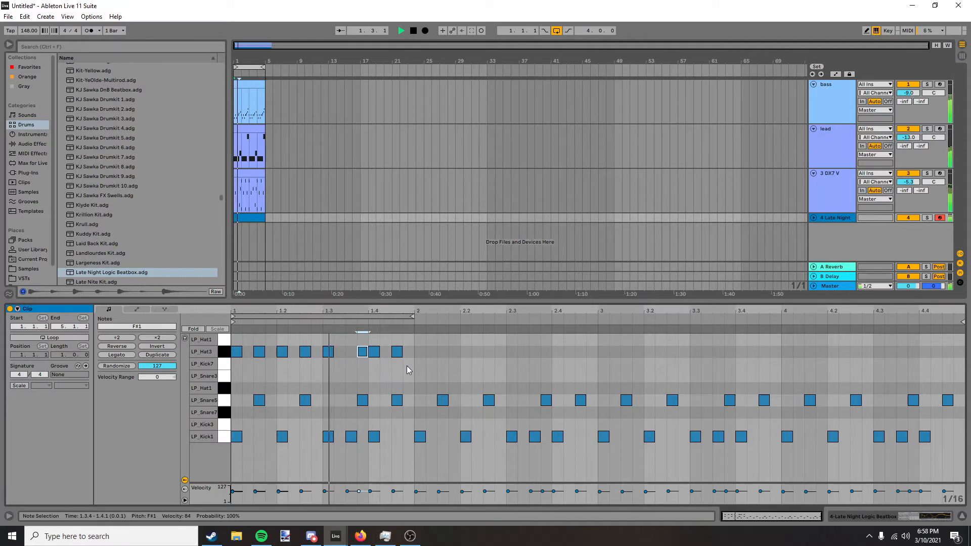
left_click(351, 351)
key("space")
left_click_drag(362, 496, 361, 500)
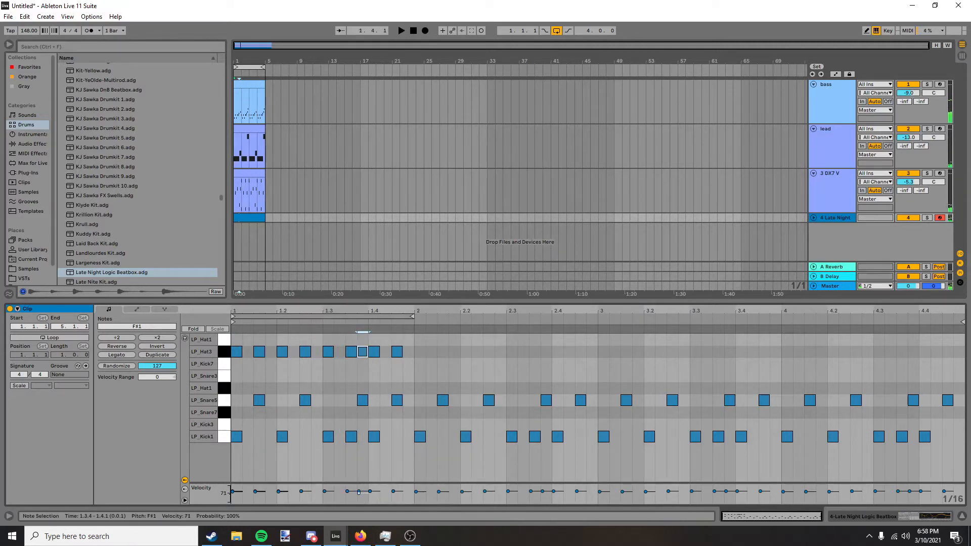
Lower the velocities of all bar-one LP_Hat3 notes to a range of 36–59 and play the result.
left_click_drag(414, 372, 230, 348)
left_click_drag(324, 492, 324, 495)
key("space")
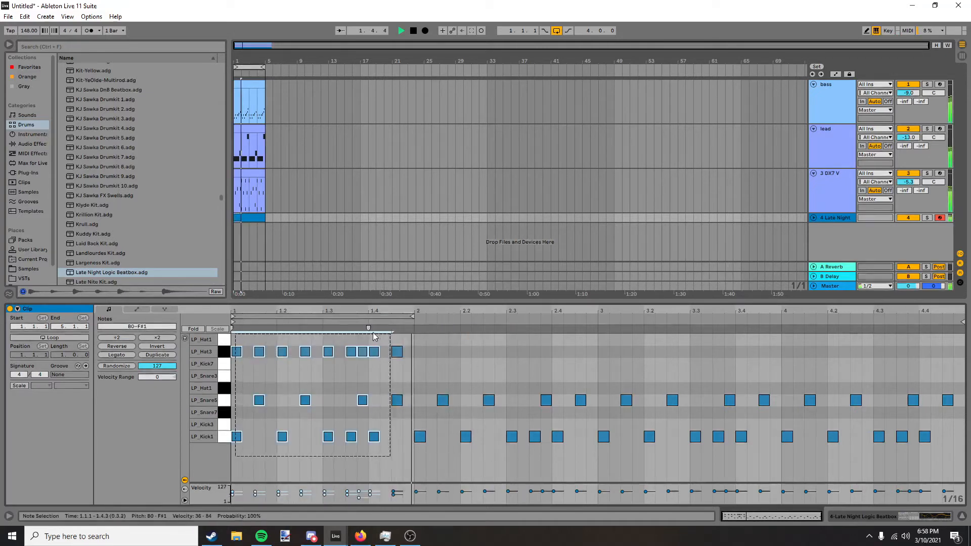
Copy the bar-one LP_Hat3 pattern into bars two, three and four and play the full loop.
key("space")
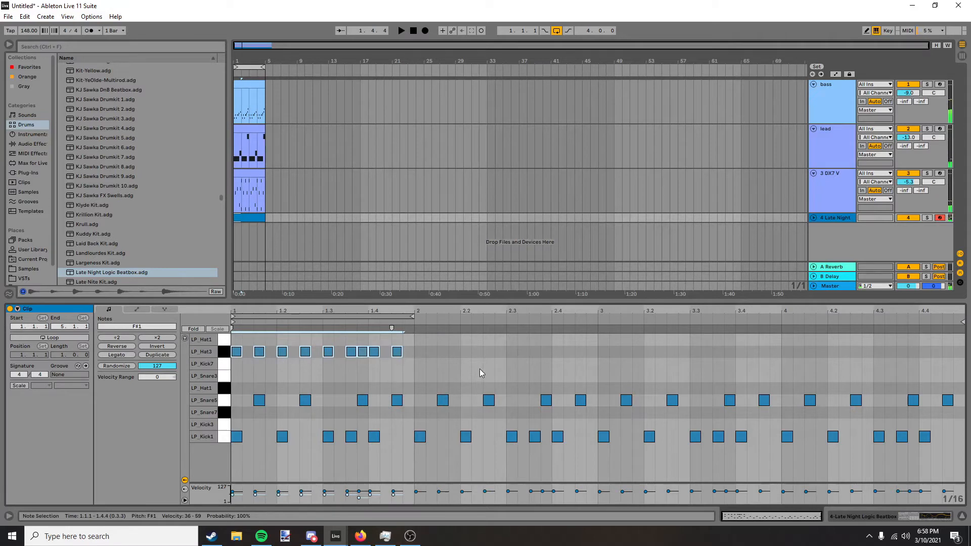
key("ctrl+d")
key("ctrl+d")
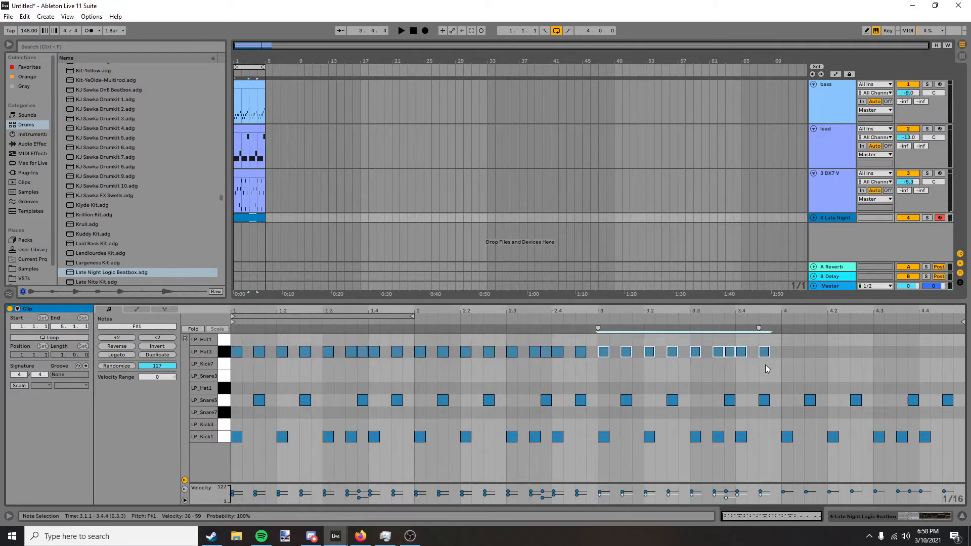
left_click(781, 377)
key("ctrl+v")
key("space")
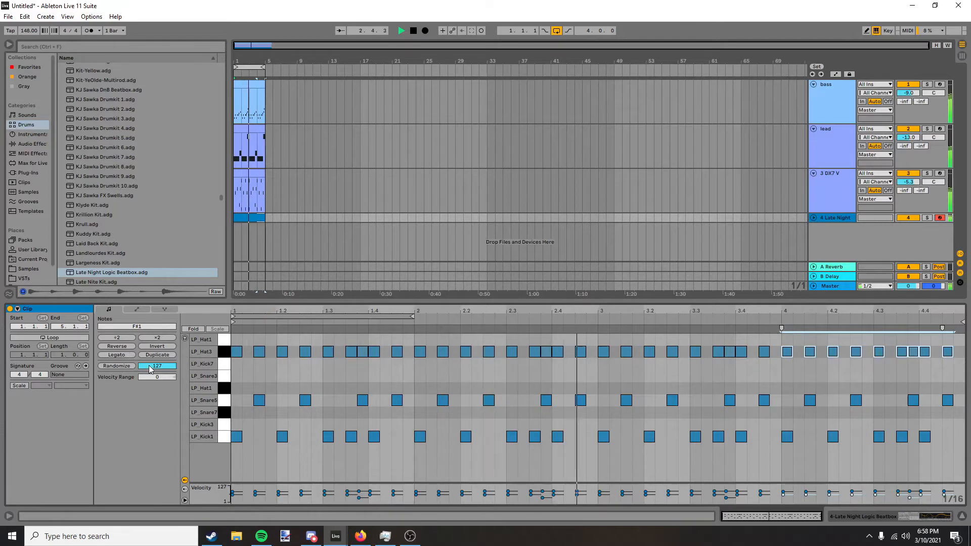
Set the velocity Randomize amount to 13 and repeatedly randomize the velocities of the bar-four LP_Hat3 notes.
left_click_drag(153, 366, 153, 424)
key("space")
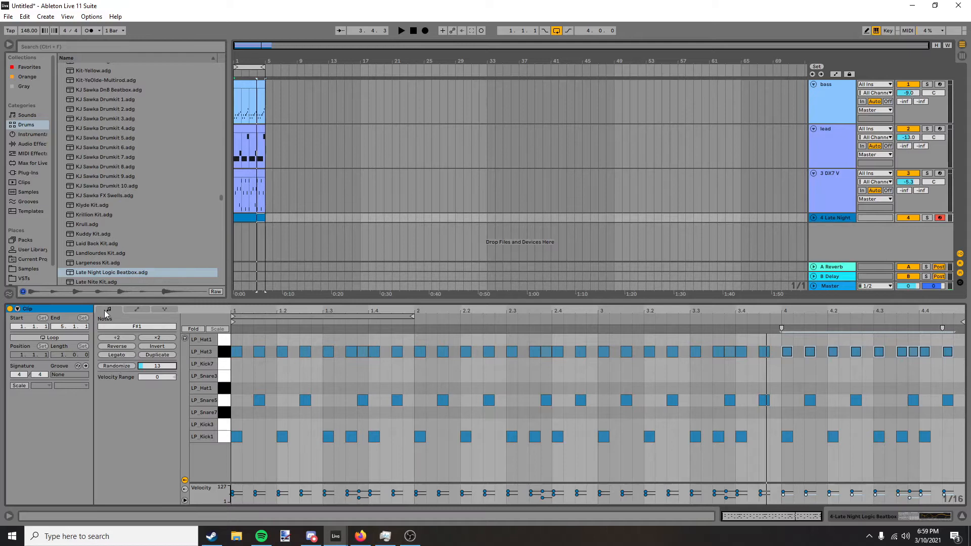
left_click(115, 367)
left_click(115, 367)
left_click(115, 366)
left_click(115, 367)
left_click(115, 367)
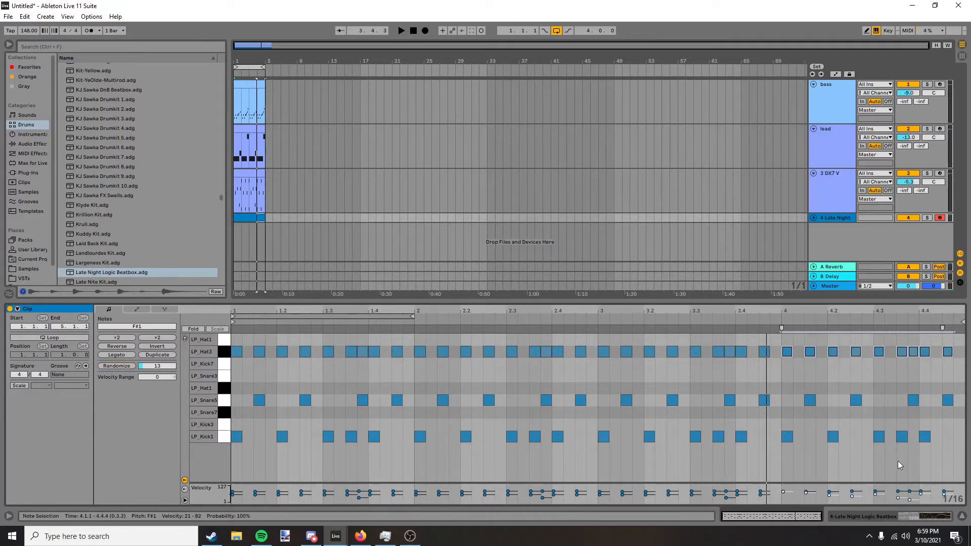
Randomize the velocities of all kick, snare and hat notes across the four-bar clip and play it.
left_click_drag(955, 463, 232, 354)
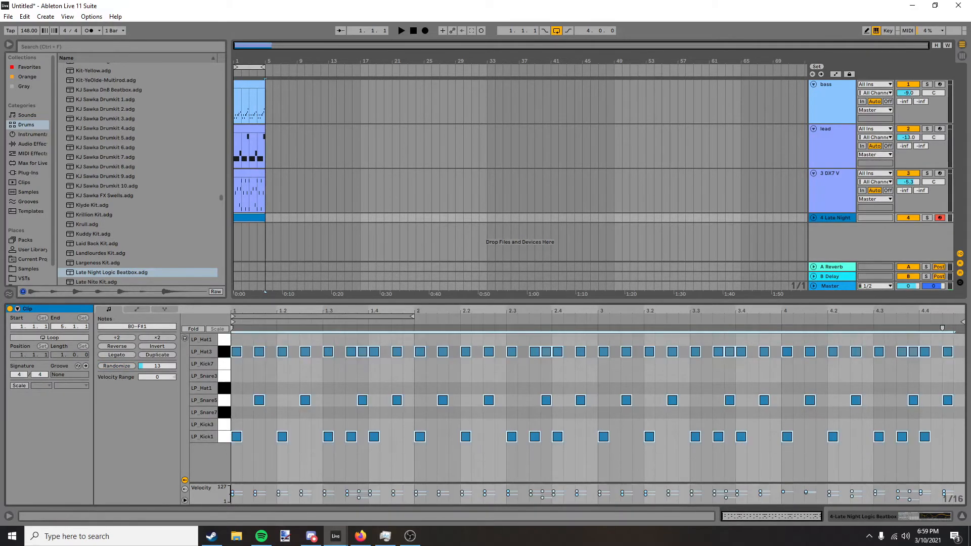
left_click(116, 366)
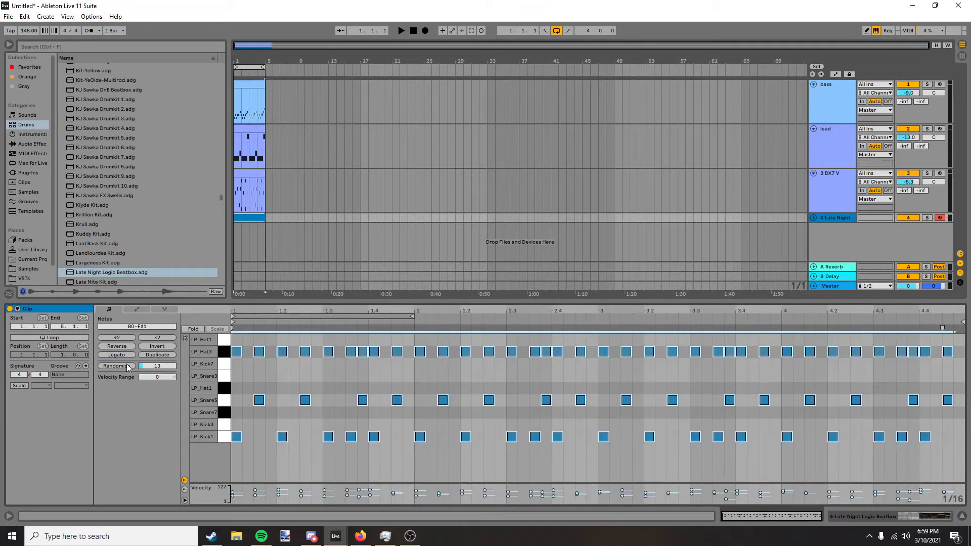
key("space")
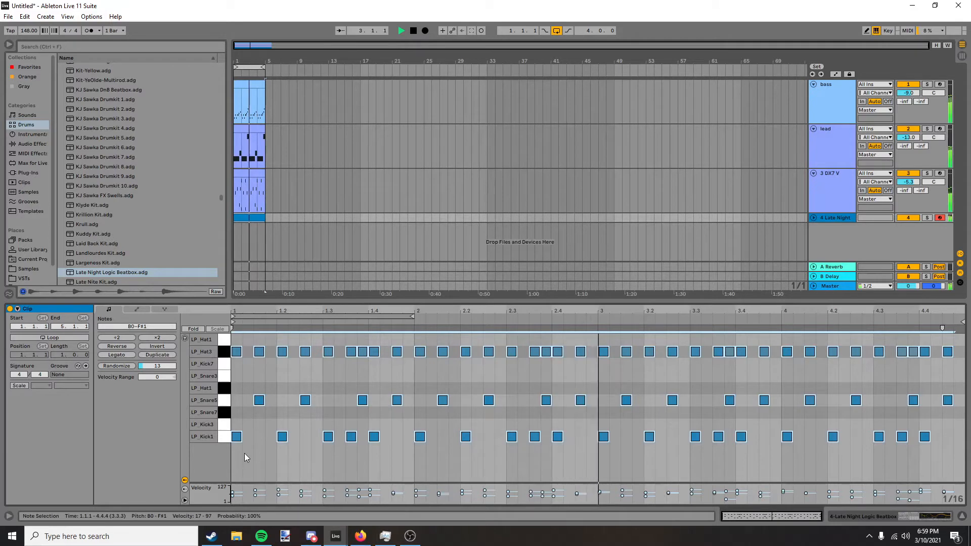
Slightly lower the velocities of all LP_Kick1 notes in the clip during playback.
mouse_move(241, 451)
left_mouse_down()
mouse_move(799, 462)
mouse_move(954, 432)
left_mouse_up()
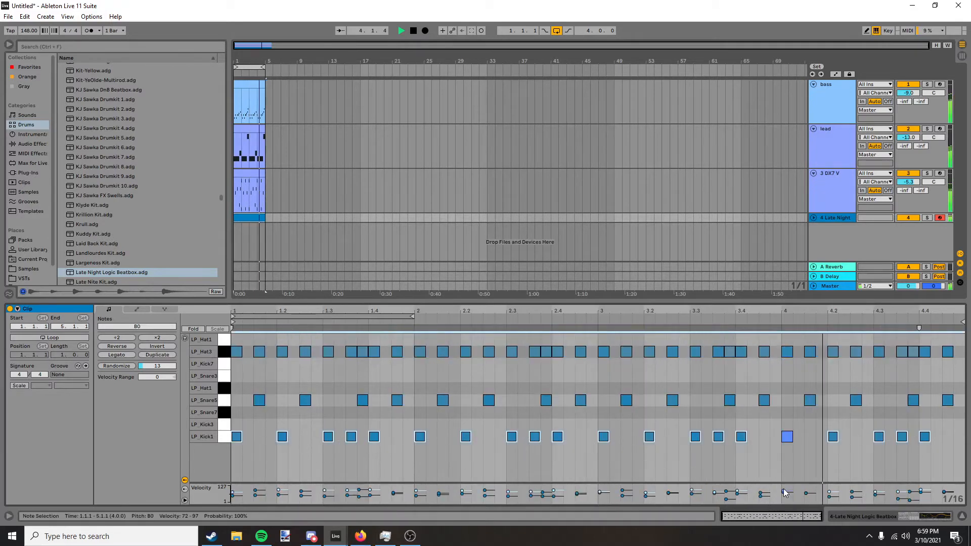
left_click_drag(783, 492, 784, 493)
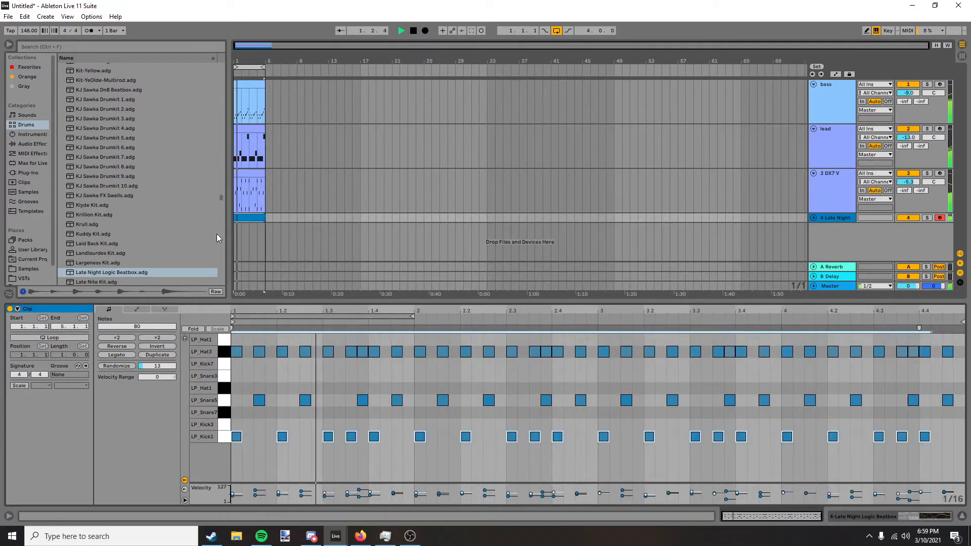
key("space")
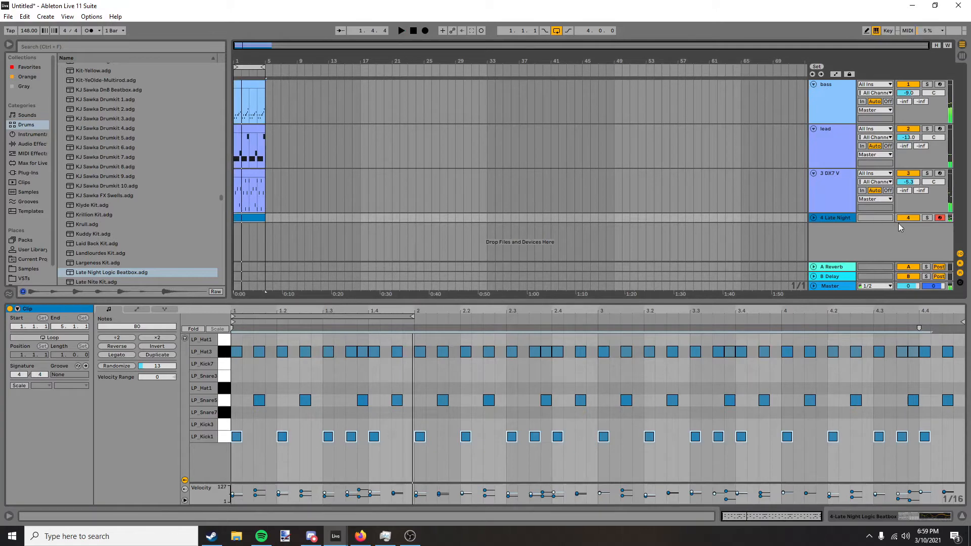
left_click_drag(460, 5, 495, 1)
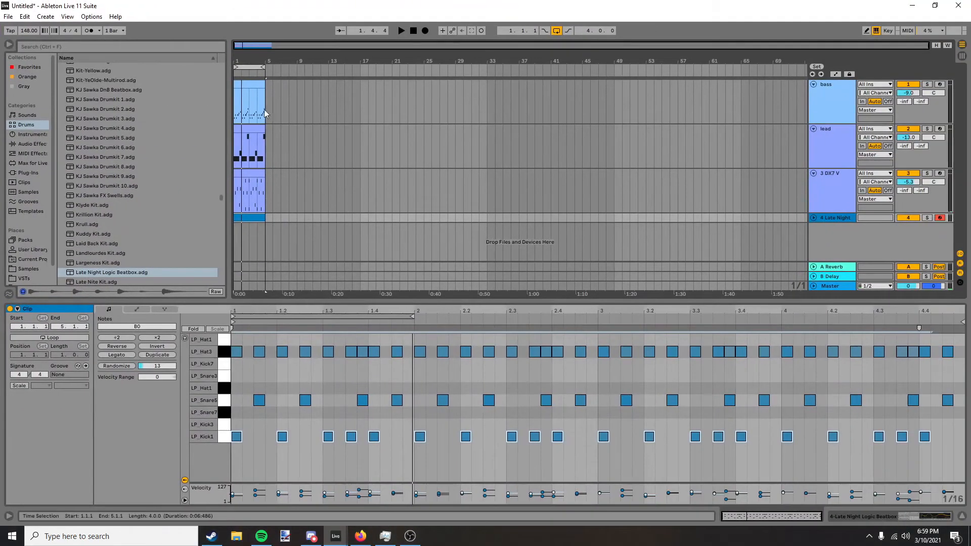
Add an EQ Eight after the beatbox kit, placing band 1 at 12.4 Hz with 1.61 dB and pulling the high-cut band 4 into the lows.
left_click(20, 144)
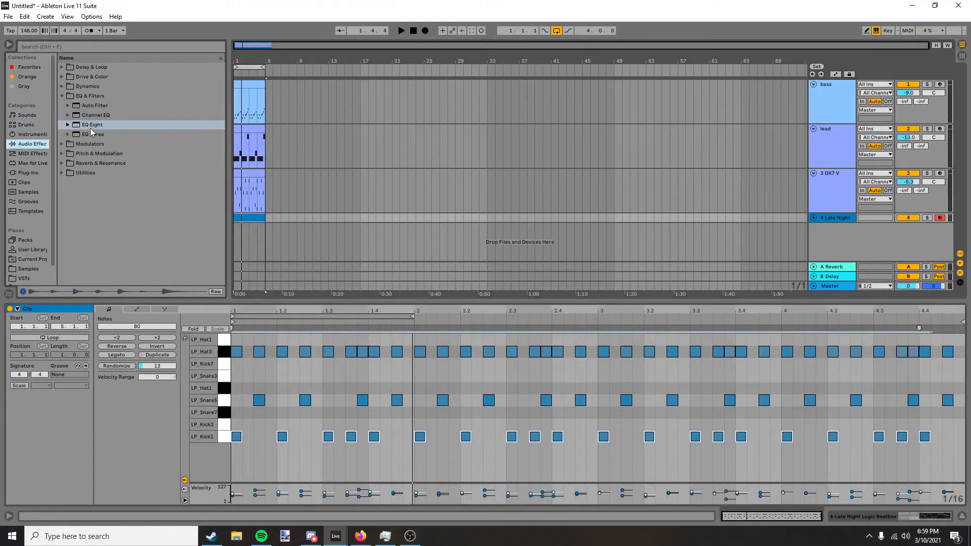
left_click_drag(90, 129, 692, 483)
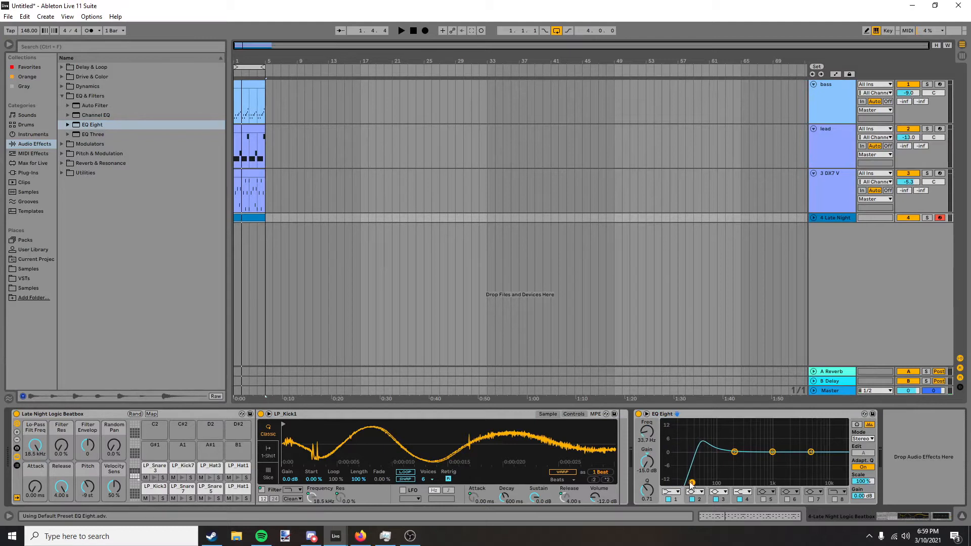
left_click(811, 452)
left_click_drag(811, 452, 668, 448)
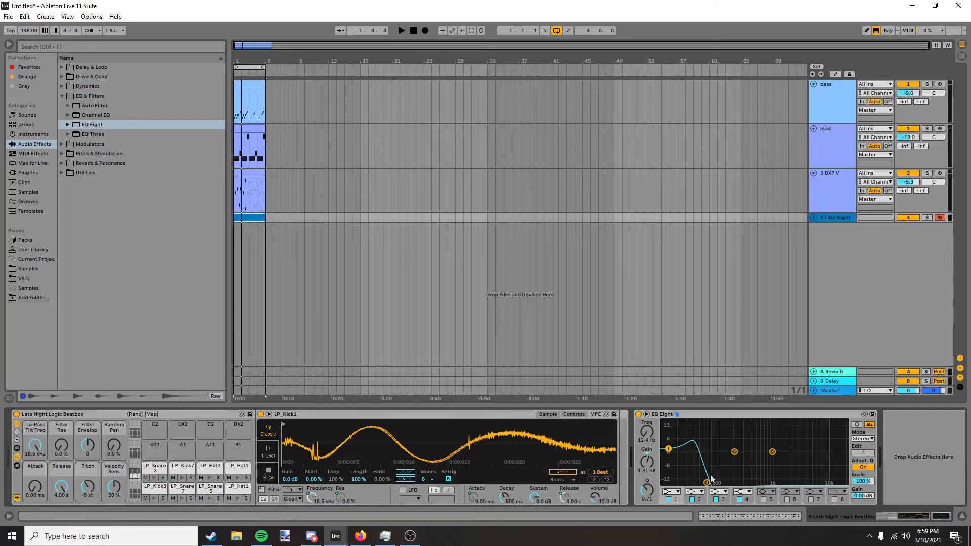
Solo the beatbox track during playback and sweep EQ Eight's high-cut band 4 down to 31.6 Hz.
key("space")
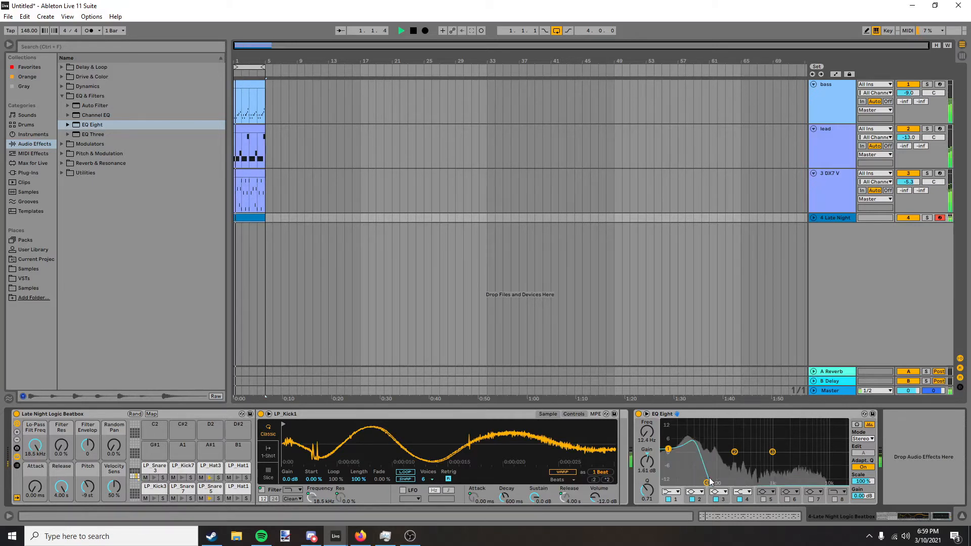
left_click(928, 218)
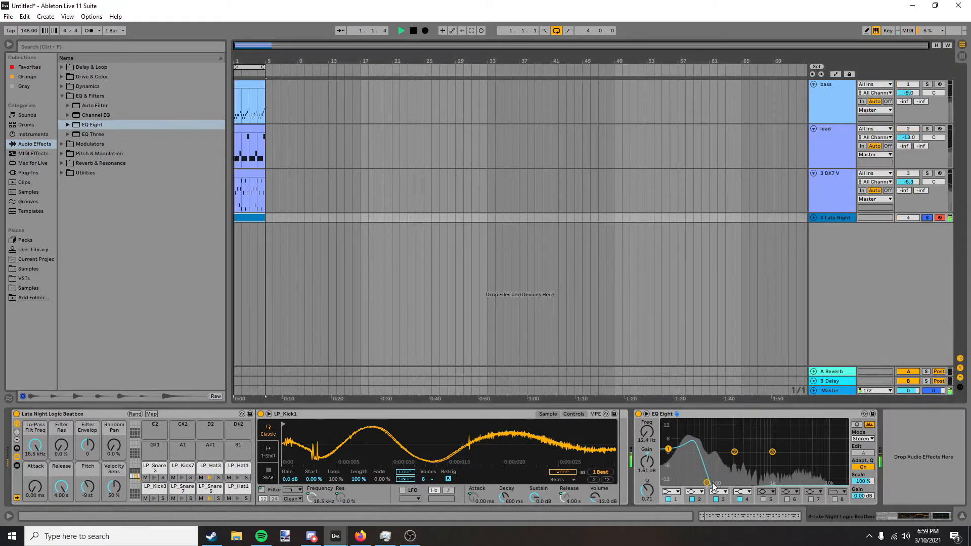
left_click_drag(707, 483, 691, 483)
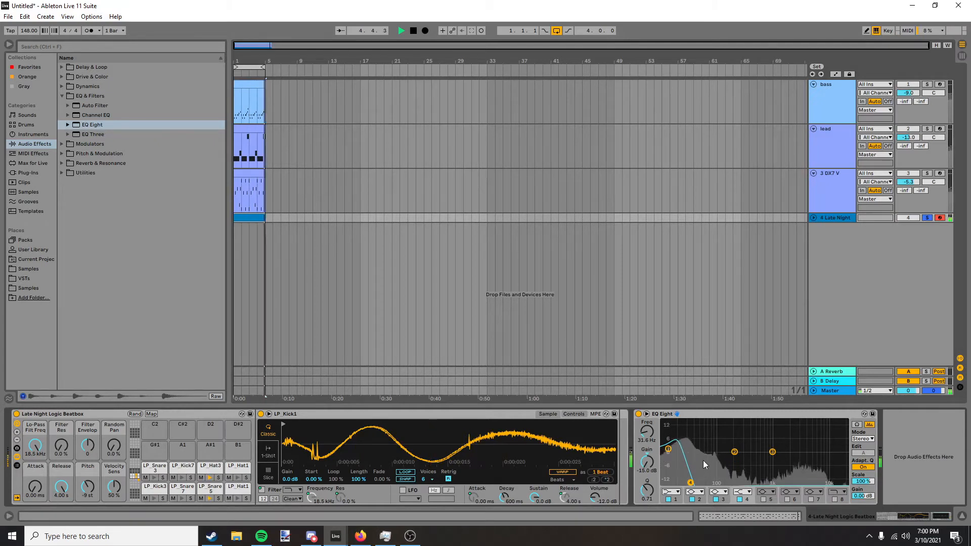
key("space")
Set EQ Eight's band 4 to 13.5 kHz at -12.5 dB and compare the sound with the EQ bypassed and active.
left_click_drag(691, 483, 834, 478)
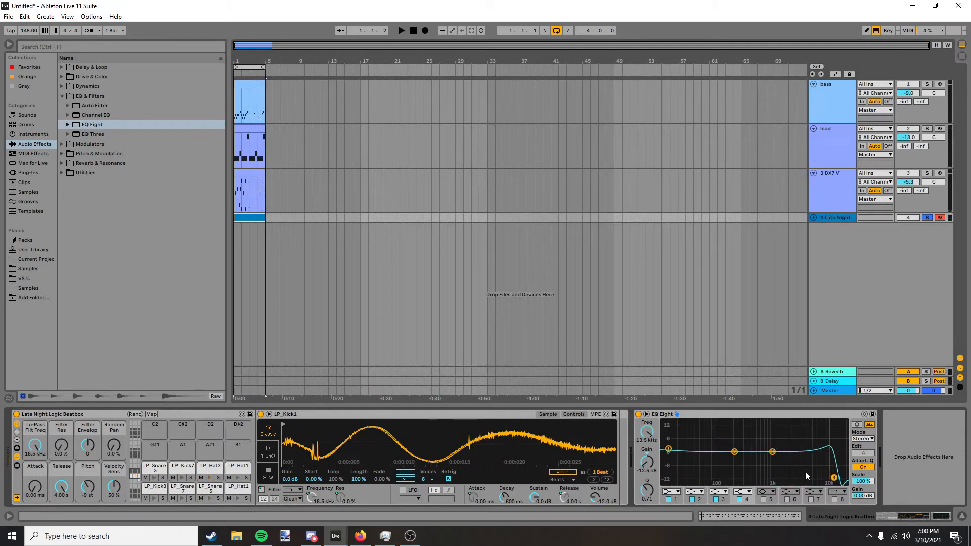
left_click(638, 414)
key("space")
left_click(638, 414)
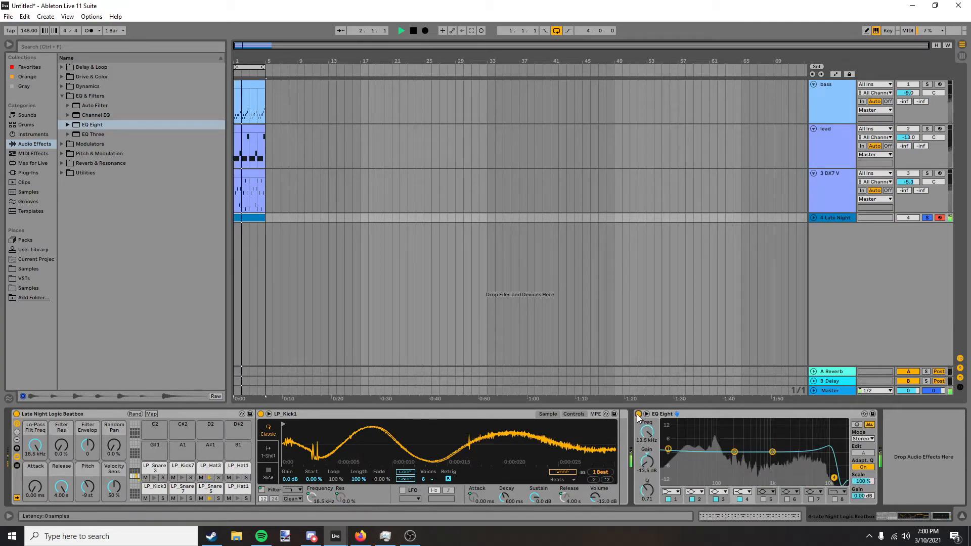
left_click(639, 415)
left_click(639, 415)
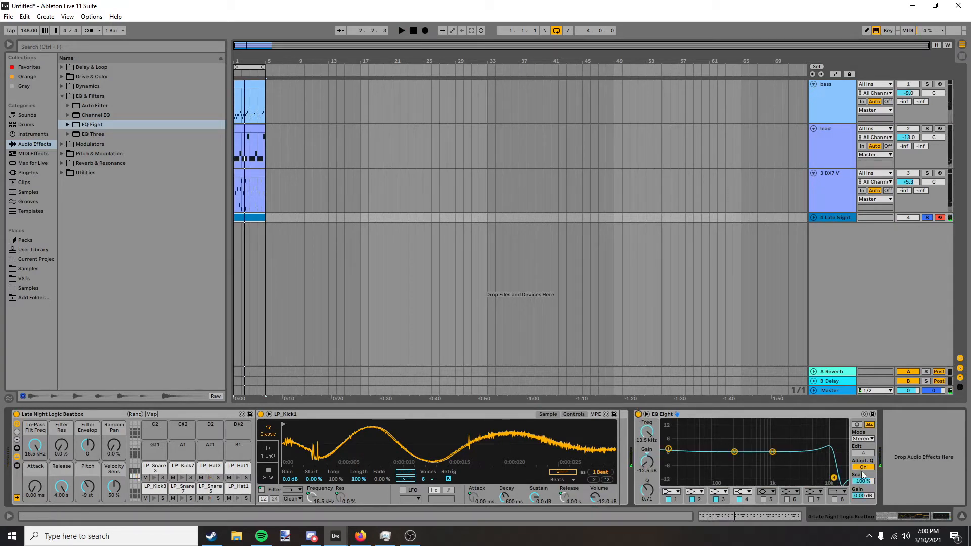
Set EQ Eight's band 4 to 6.96 kHz and band 1 to 23.5 Hz, both at -15 dB, and listen to the beatbox.
left_click_drag(834, 477, 818, 483)
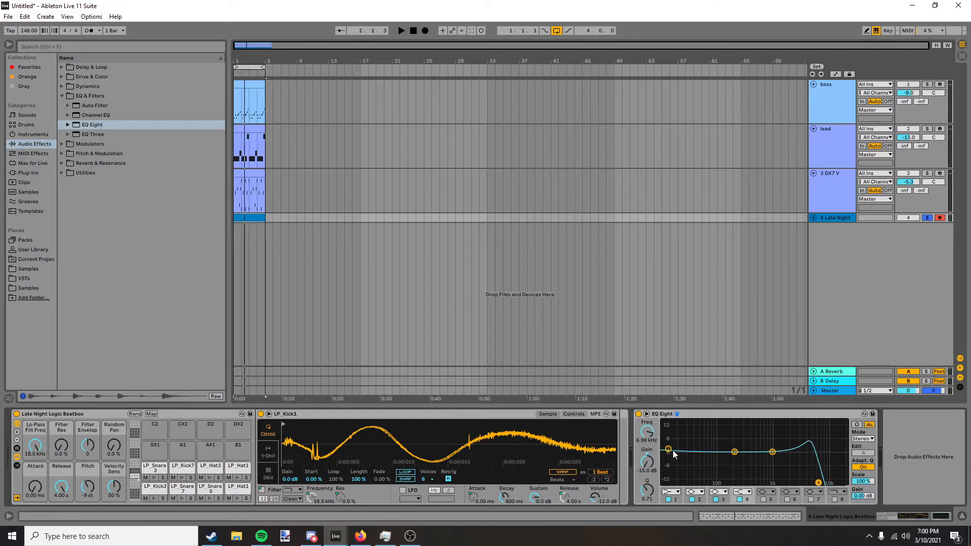
left_click_drag(673, 453, 684, 482)
key("space")
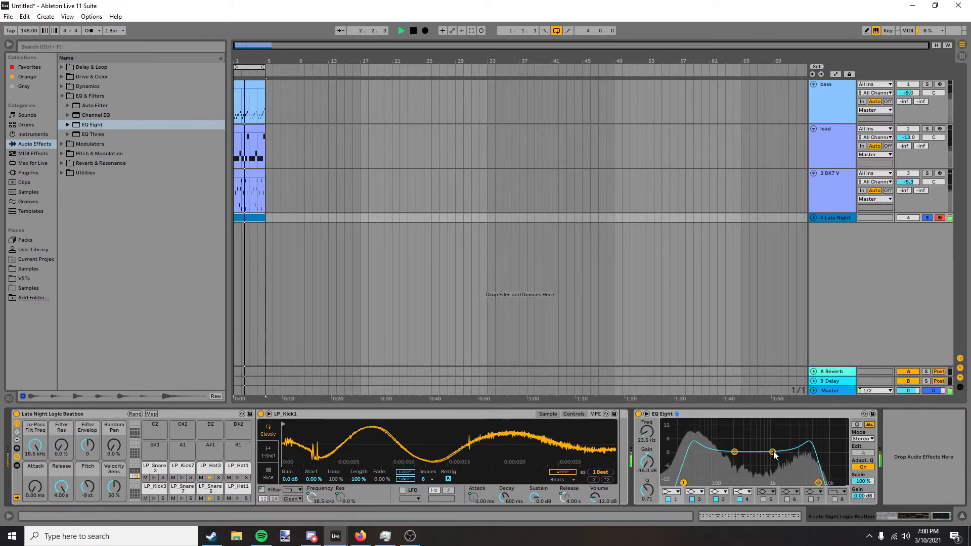
key("space")
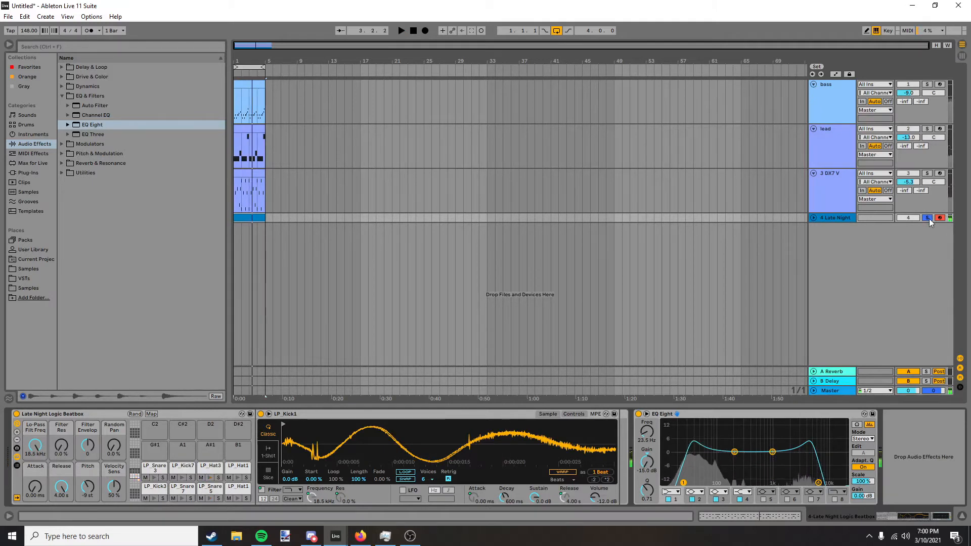
Browse the Delay & Loop and Drive & Color audio effects.
left_click(62, 97)
left_click(62, 66)
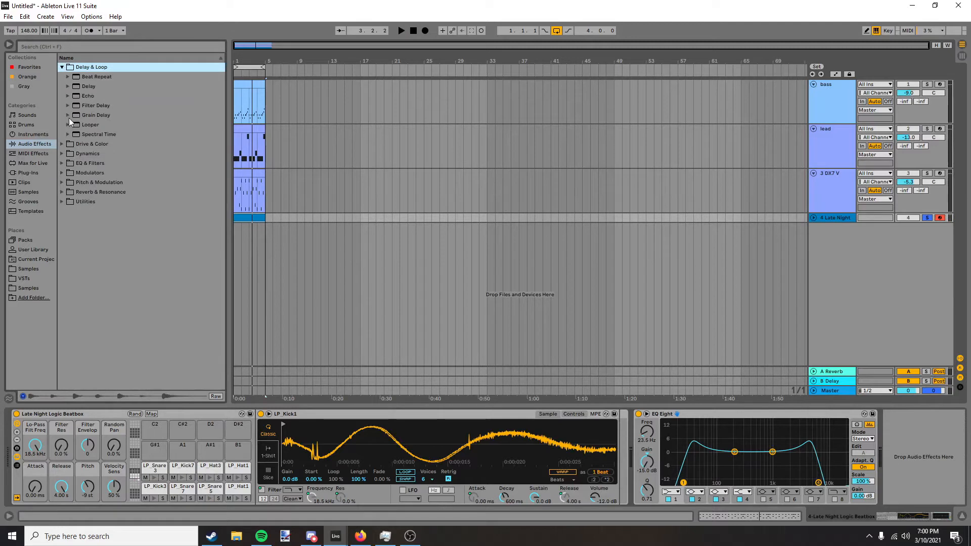
left_click(64, 144)
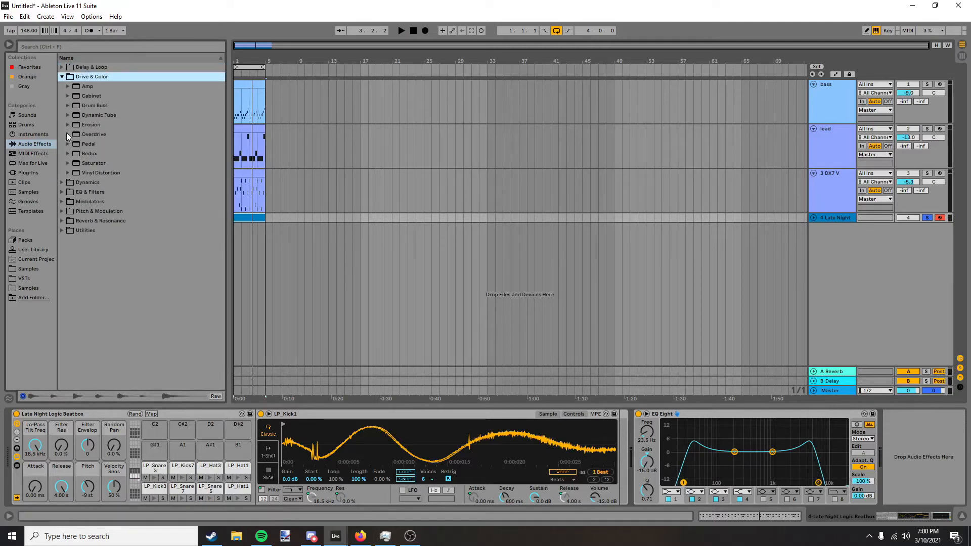
Browse the audio effect categories, including Dynamics, EQ & Filters, Pitch & Modulation, Reverb & Resonance and Utilities, for a device to add.
left_click(62, 182)
left_click(63, 87)
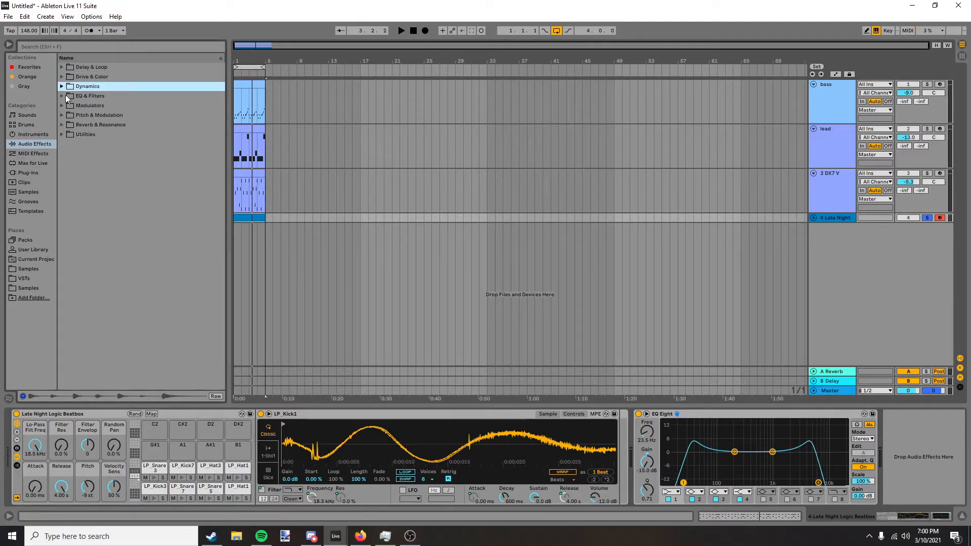
left_click(60, 113)
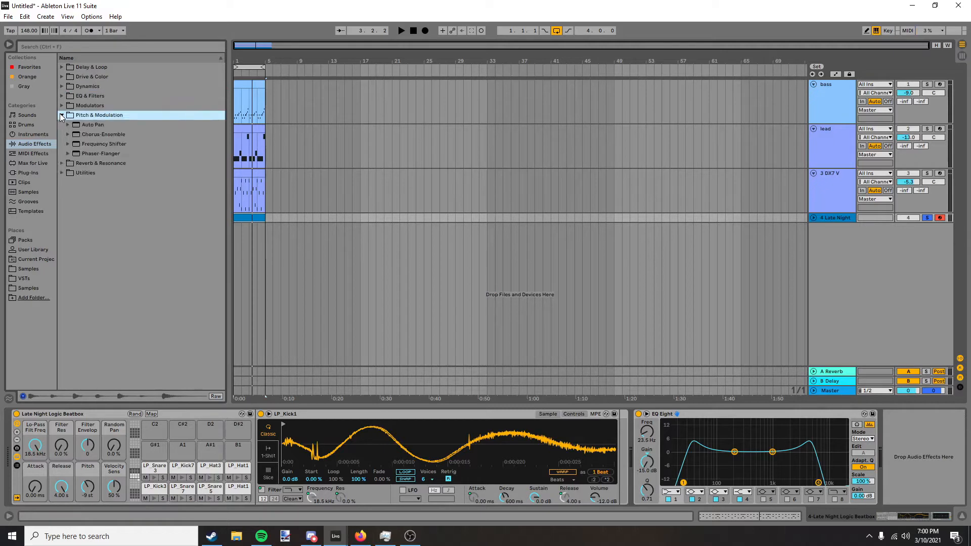
left_click(62, 163)
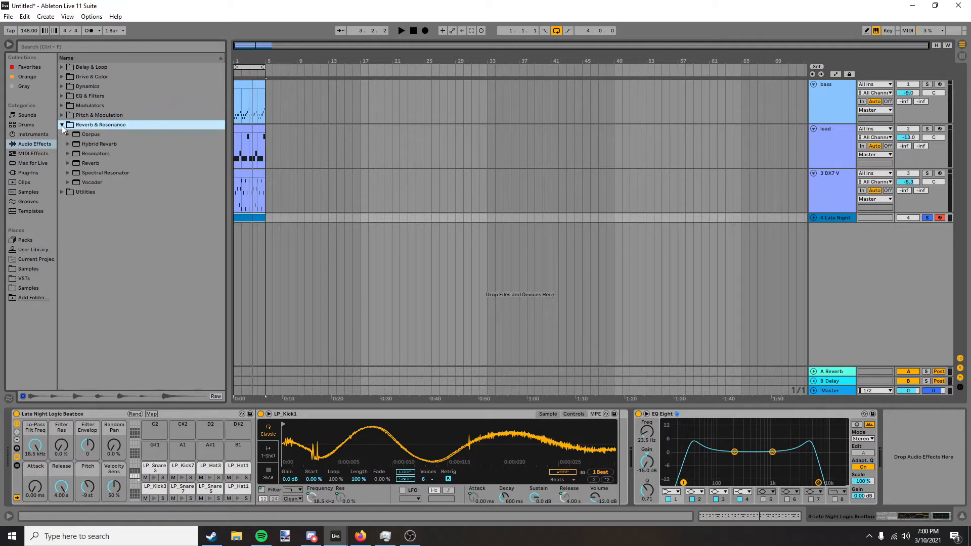
left_click(60, 192)
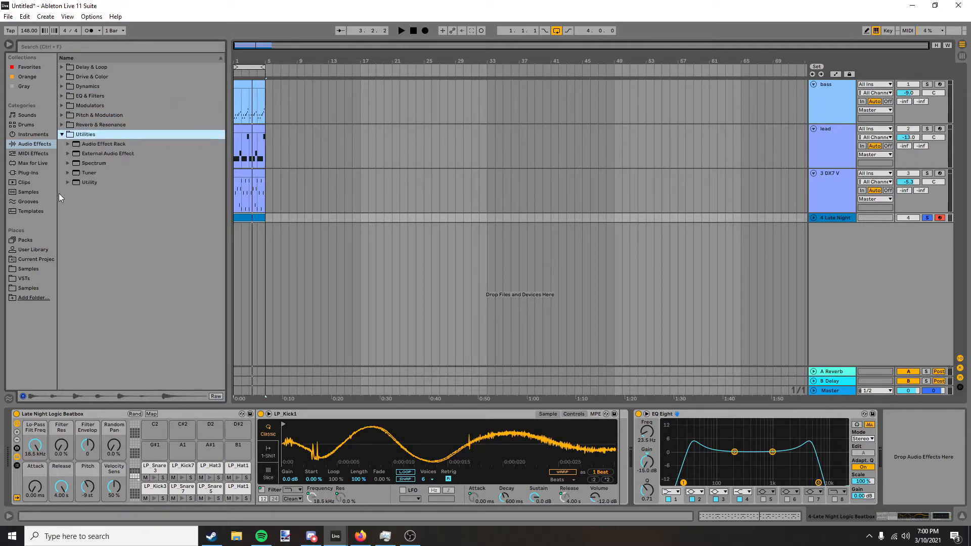
left_click(59, 107)
left_click(63, 97)
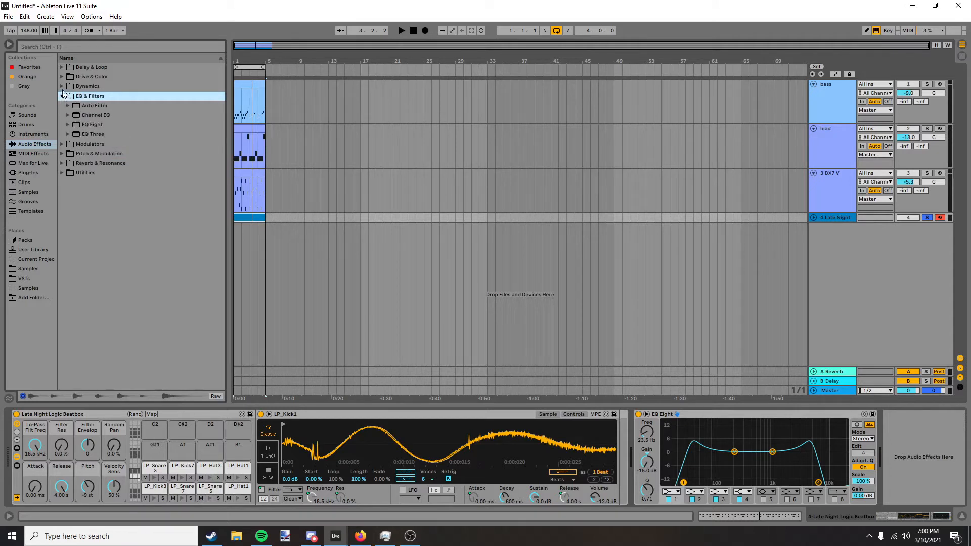
left_click(61, 86)
left_click(66, 90)
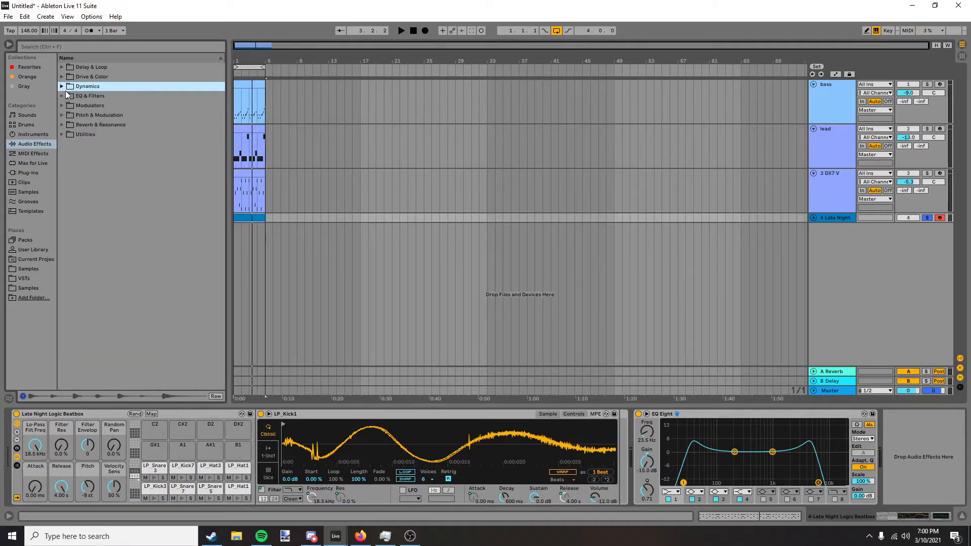
left_click(65, 90)
left_click(65, 91)
left_click(65, 91)
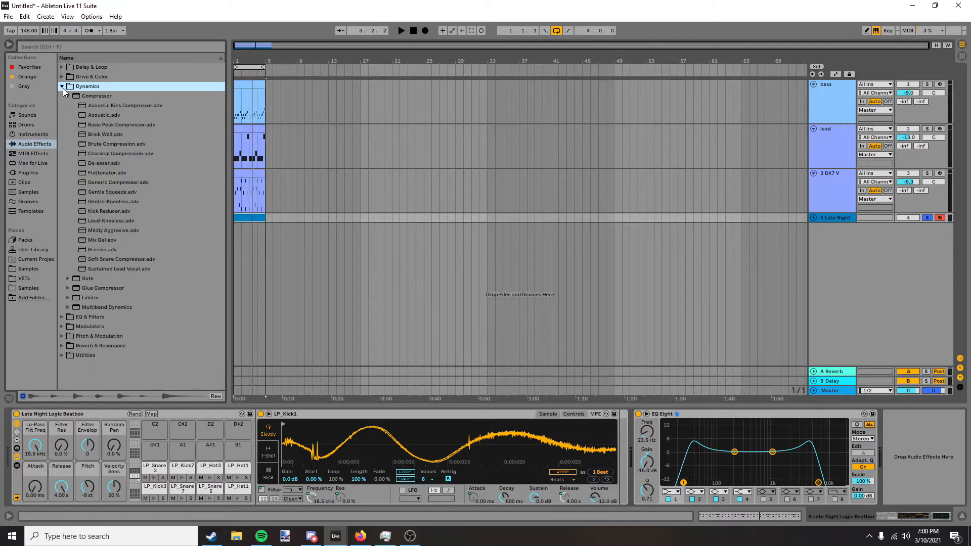
left_click(69, 96)
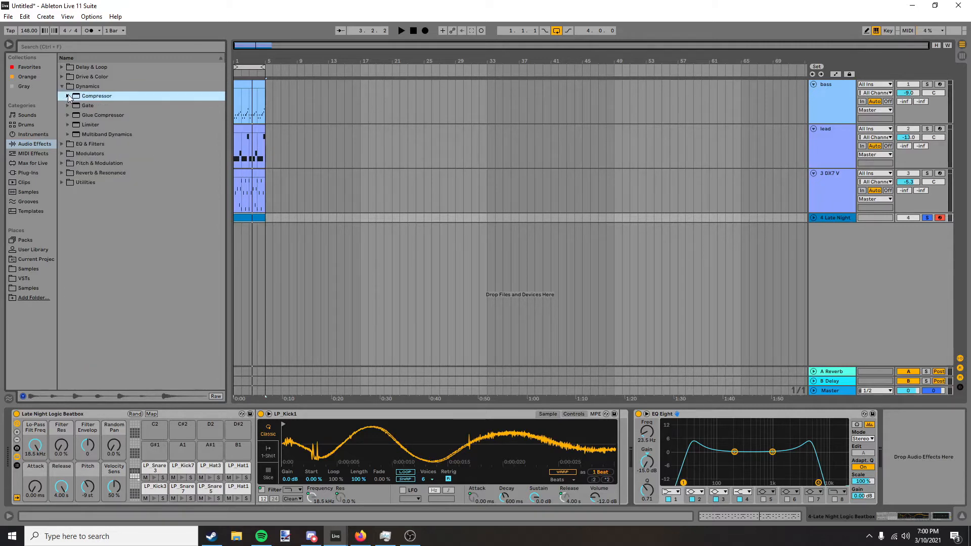
left_click(62, 87)
left_click(62, 77)
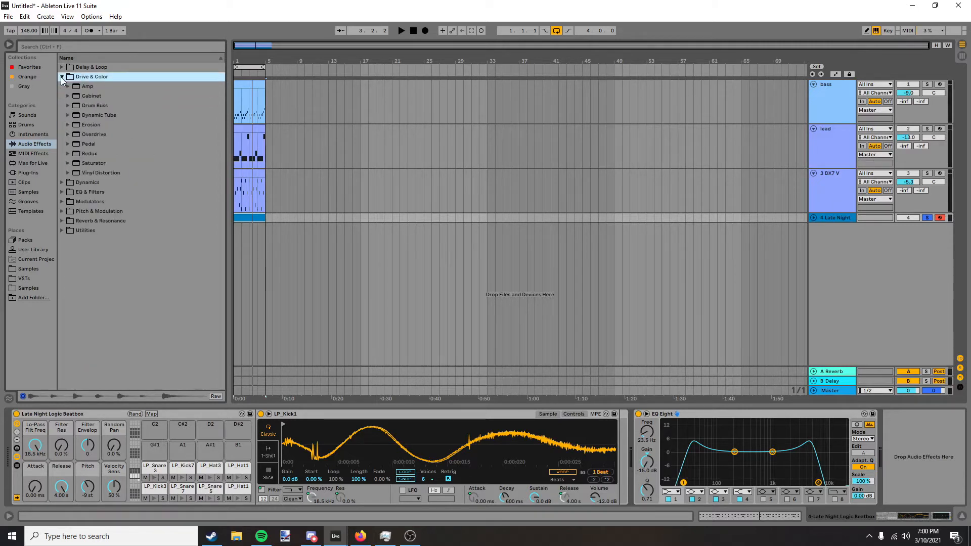
Add the Beat Repeat preset Microfillz before EQ Eight on the Late Night drum track and audition the soloed drums.
left_click(62, 68)
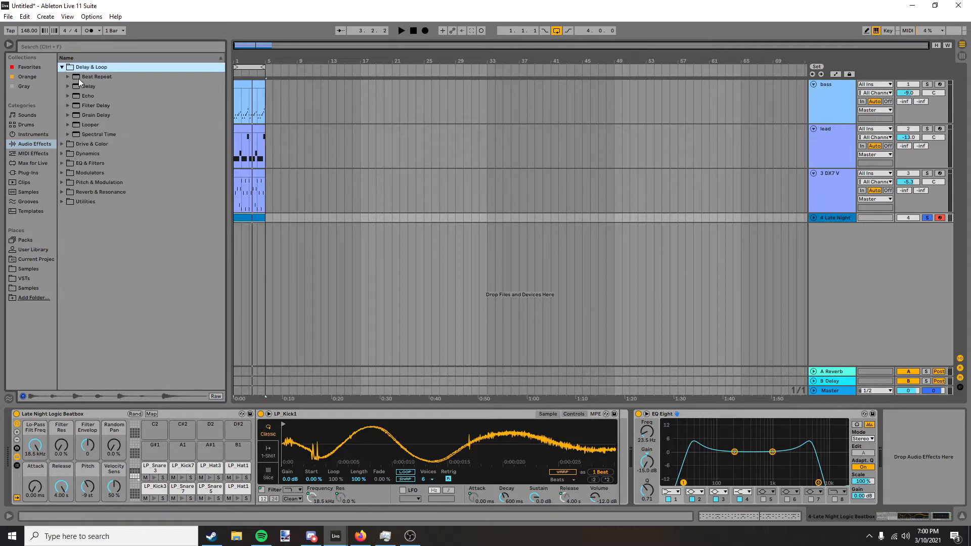
left_click(78, 78)
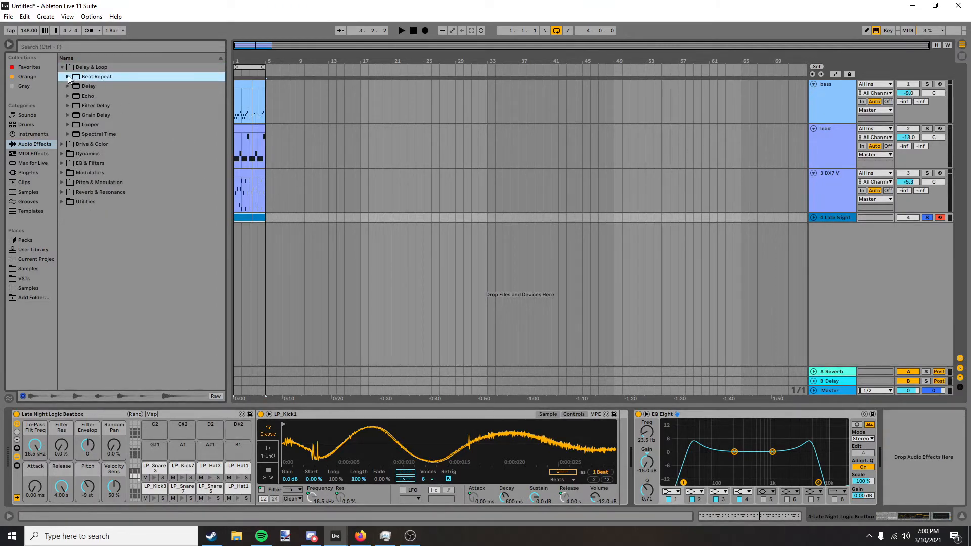
left_click(68, 77)
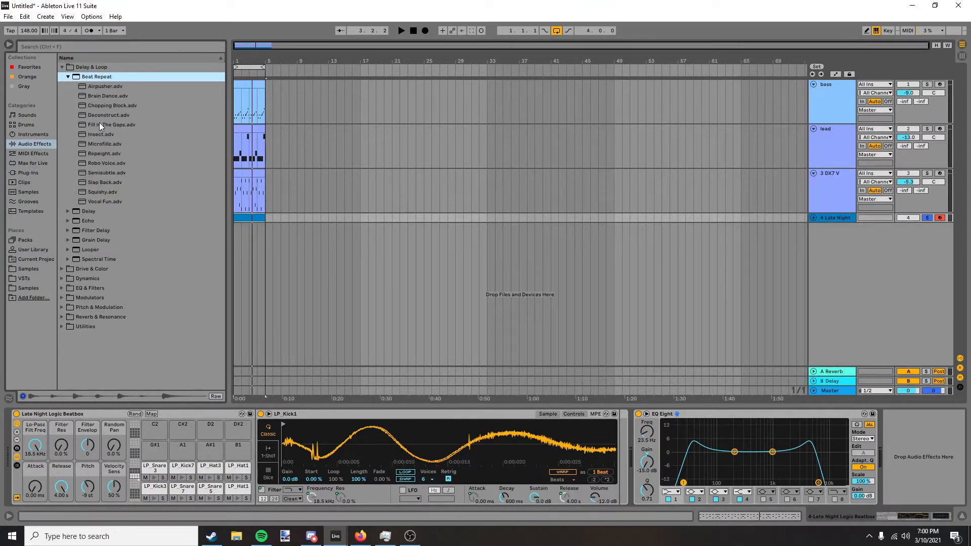
left_click_drag(101, 144, 900, 458)
left_click_drag(828, 417, 554, 419)
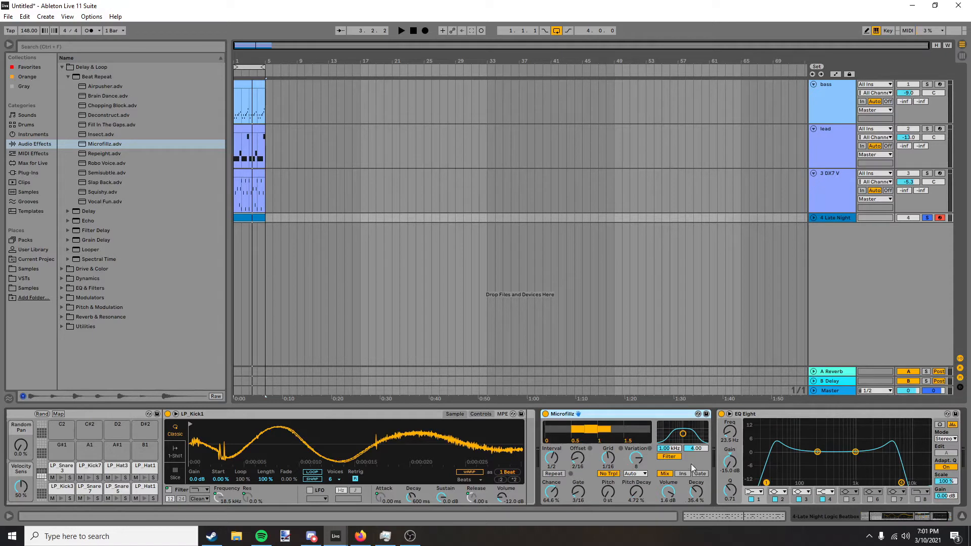
key("space")
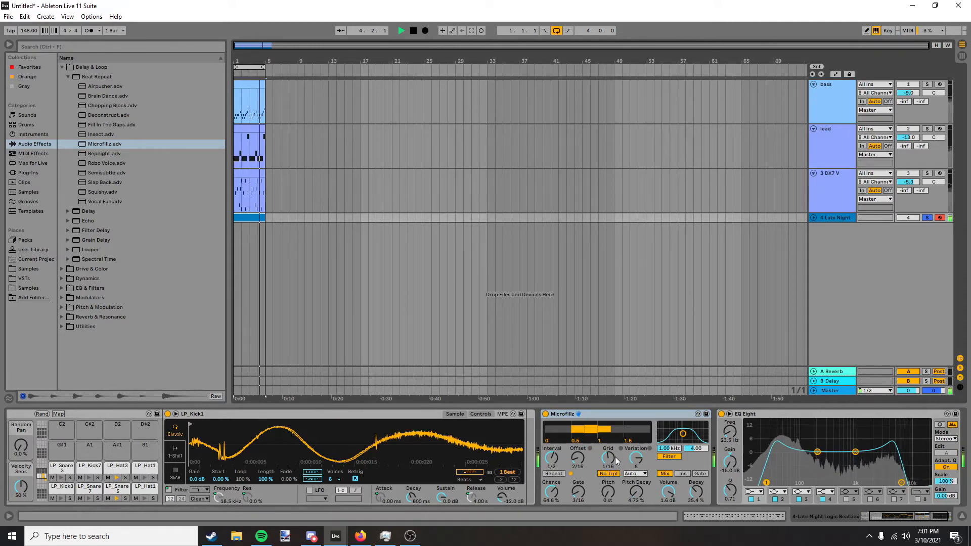
key("space")
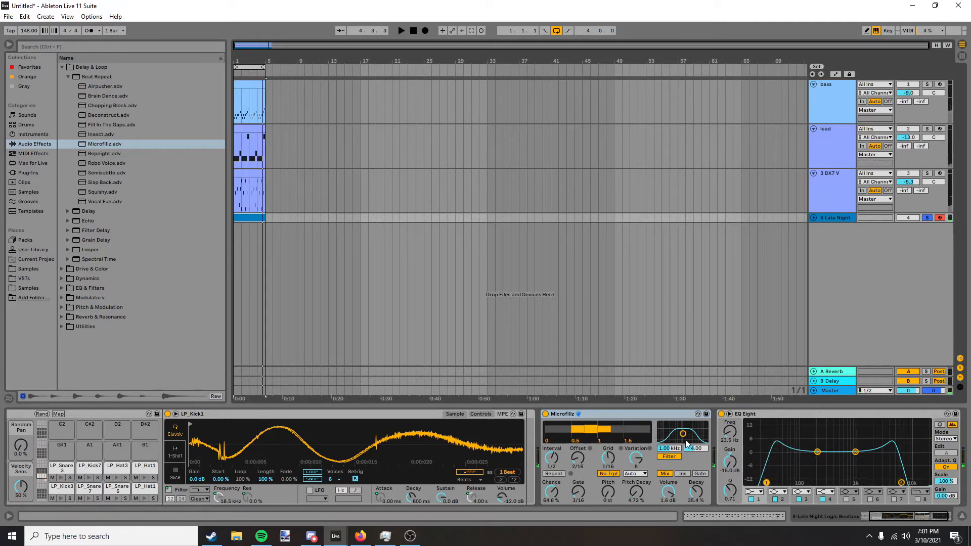
Show the Clean Delay presets, unsolo the Late Night drum track and play all tracks together.
left_click(68, 212)
left_click(73, 105)
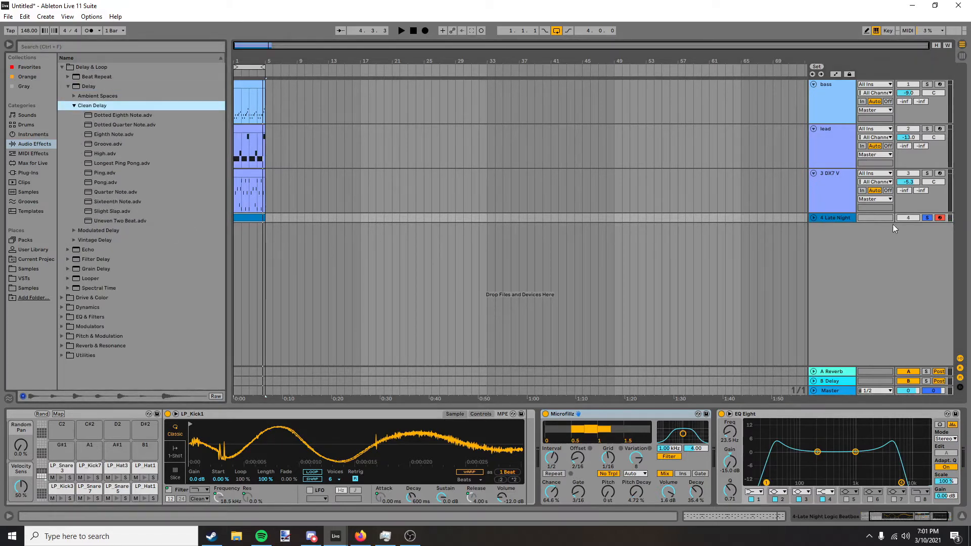
left_click(928, 218)
key("space")
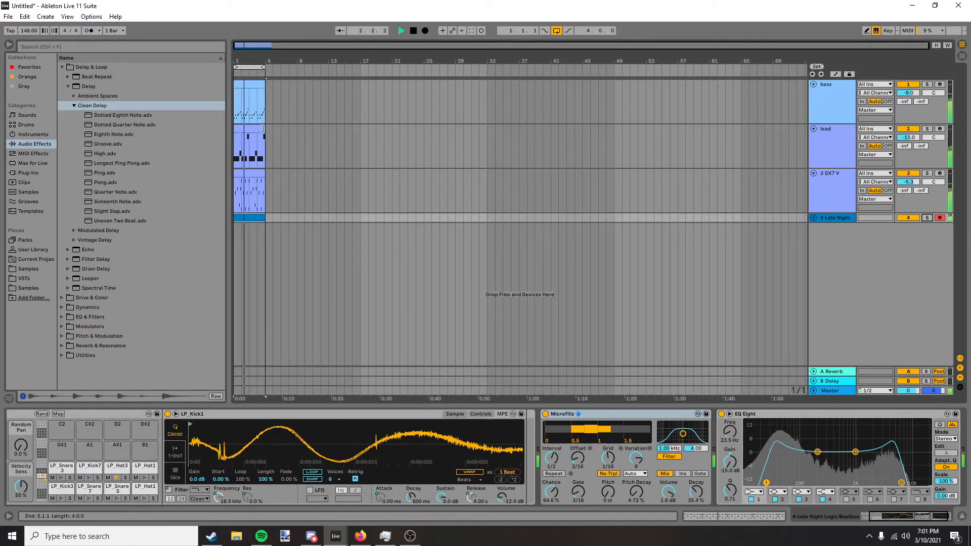
Stop playback and consolidate the selected clips on the bass, lead, DX7 V and Late Night tracks.
left_click(253, 147)
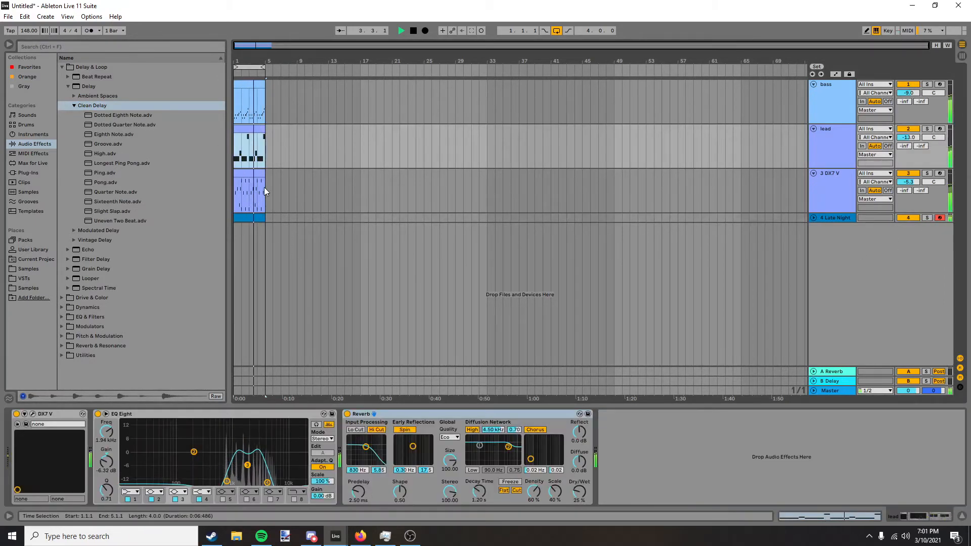
left_click_drag(266, 219, 231, 89)
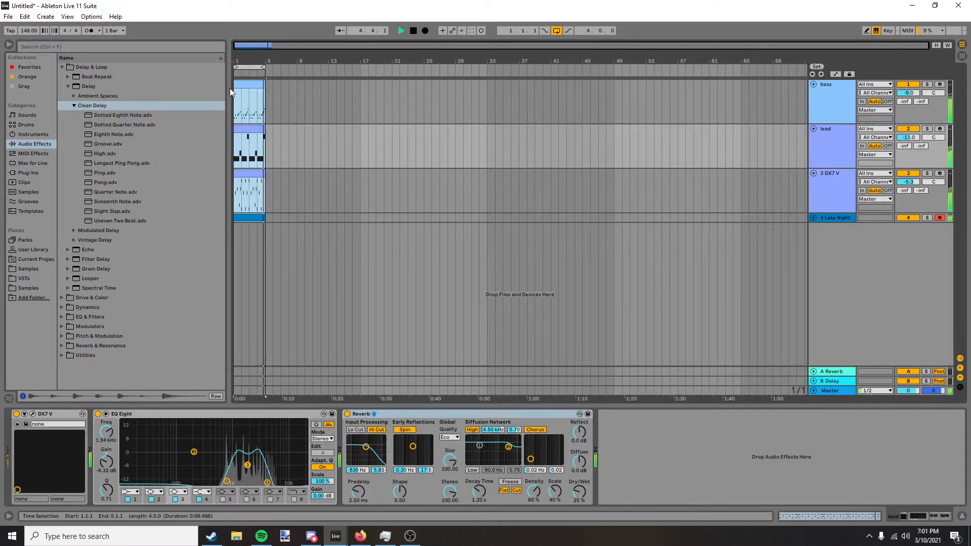
left_click(248, 85)
key("space")
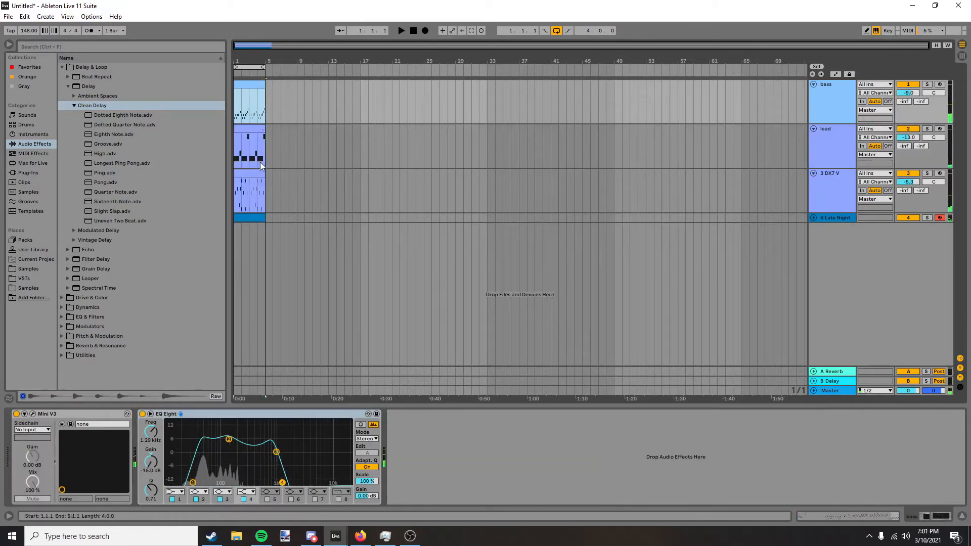
right_click(248, 219)
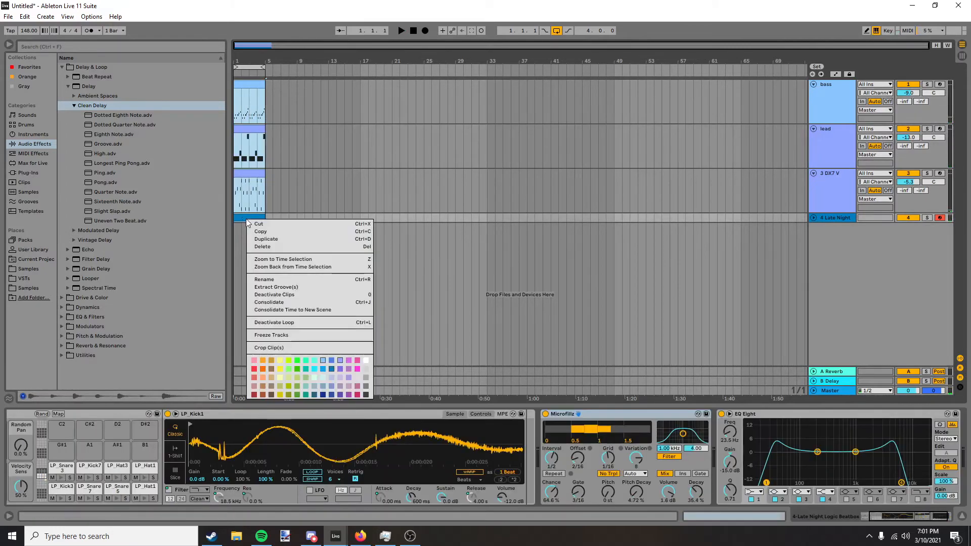
left_click(296, 304)
mouse_move(264, 216)
left_mouse_down()
mouse_move(328, 217)
mouse_move(267, 214)
left_mouse_up()
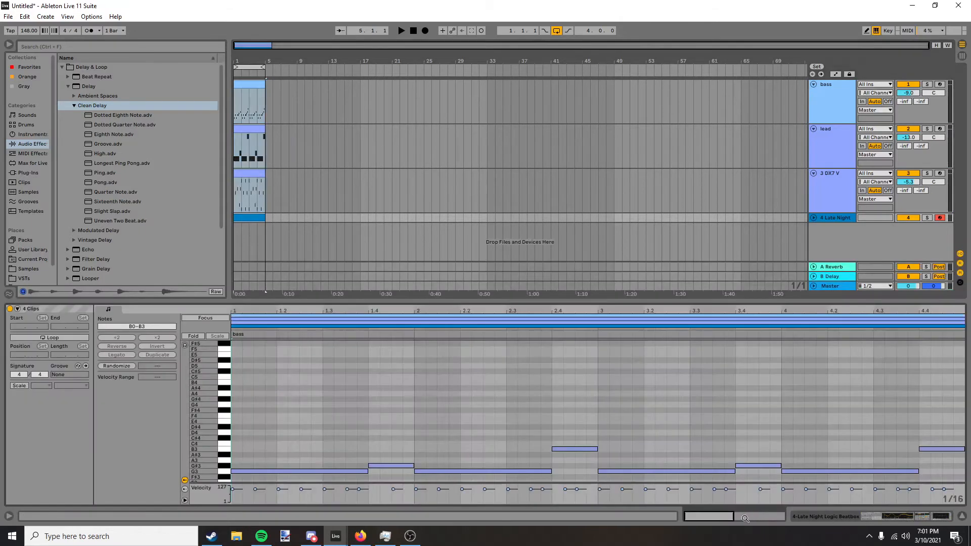
Turn on looping for the four clips and extend both the clips and the arrangement loop to bar 9.
key("shift+Tab")
left_click(69, 340)
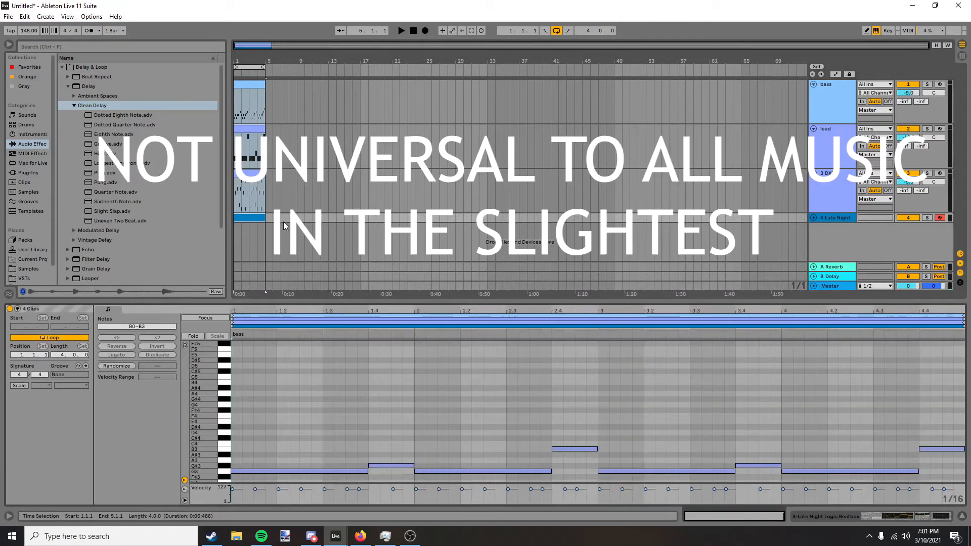
left_click_drag(264, 216, 297, 216)
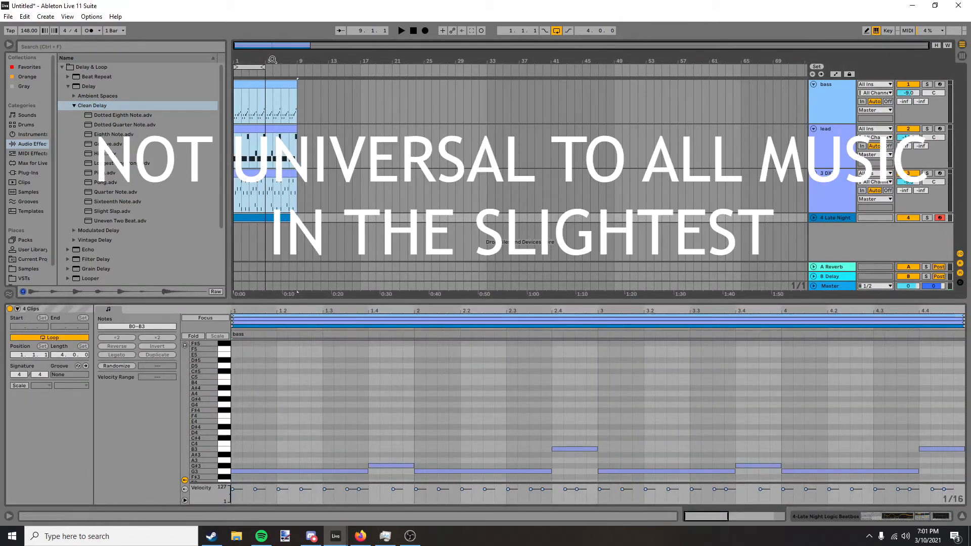
left_click_drag(262, 64, 296, 67)
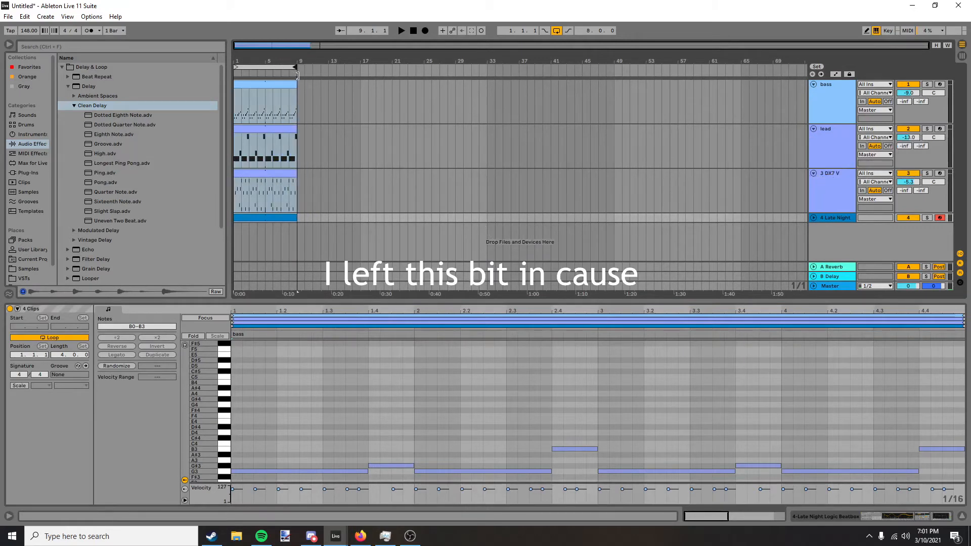
Arrange the clips so the bass spans bars 1 to 17 and the other three tracks span bars 9 to 17.
left_click(265, 91)
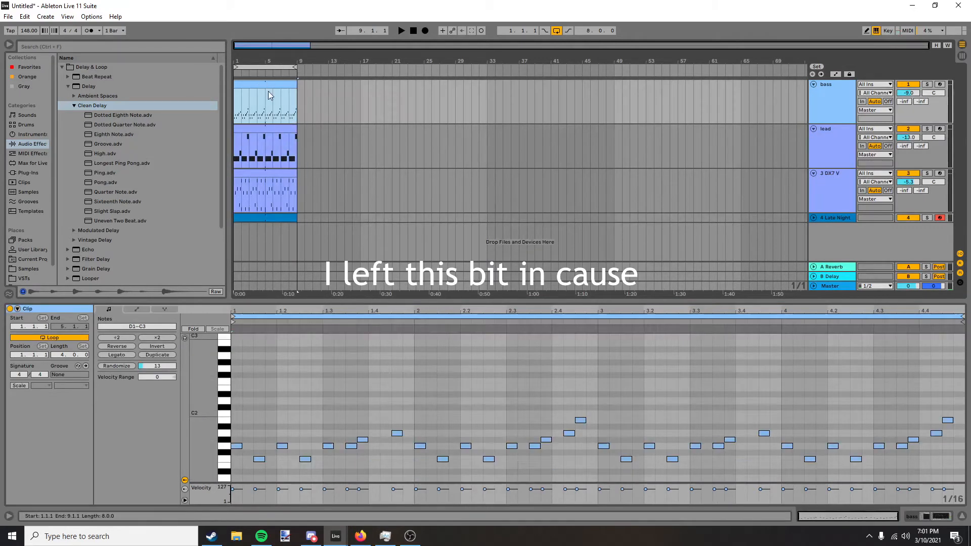
left_click(299, 215)
mouse_move(243, 92)
left_mouse_down()
mouse_move(312, 93)
mouse_move(234, 83)
left_mouse_up()
left_click(289, 96)
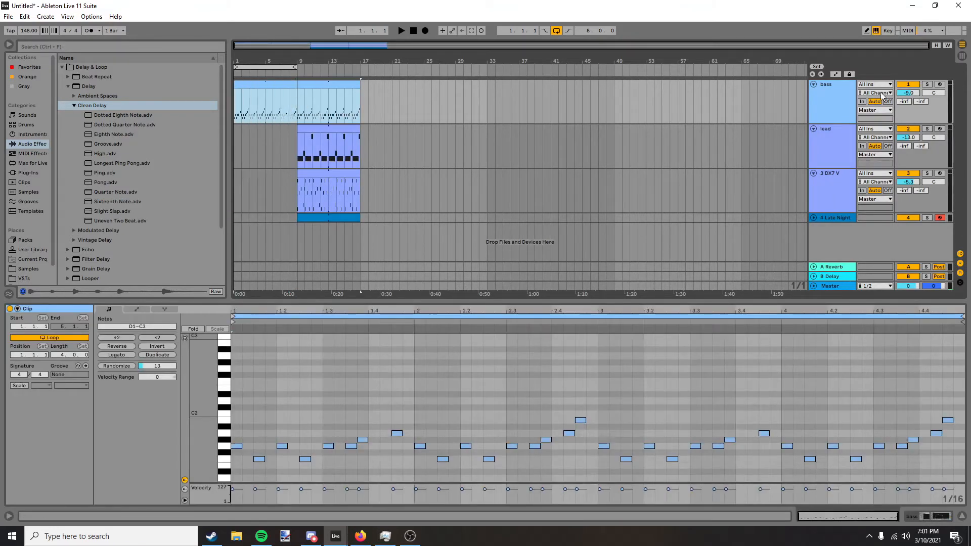
Solo and play the bass track, and show the automation of its EQ Eight band 4 frequency.
left_click(927, 85)
key("space")
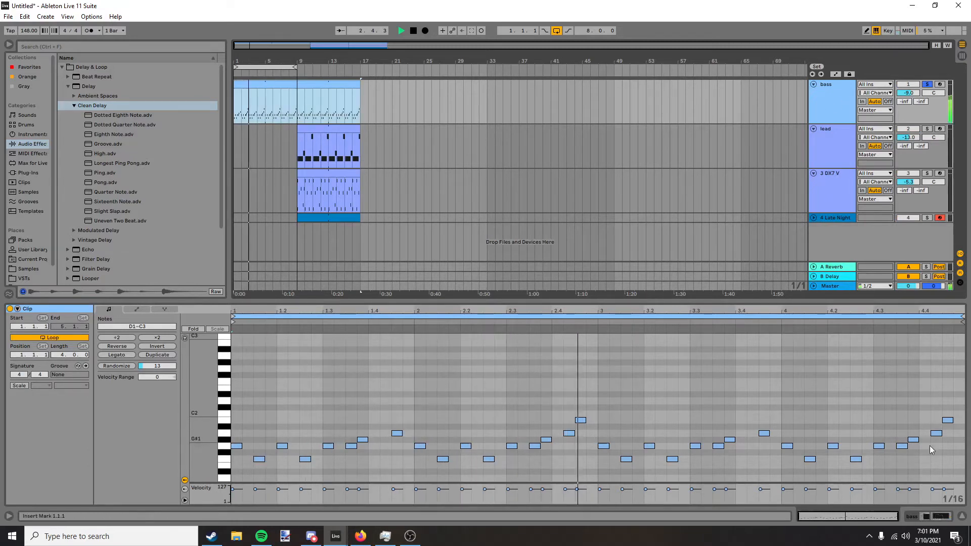
left_click(923, 517)
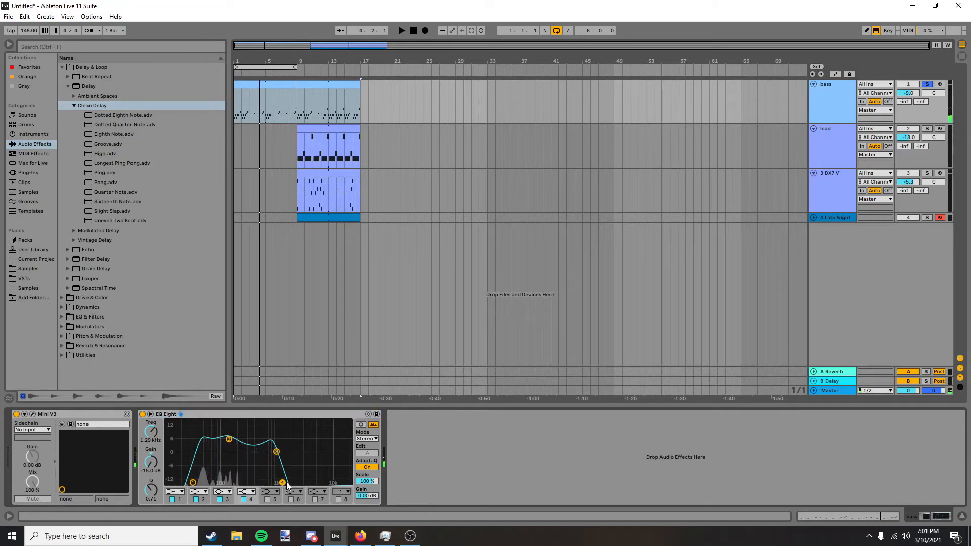
right_click(151, 433)
left_click(167, 438)
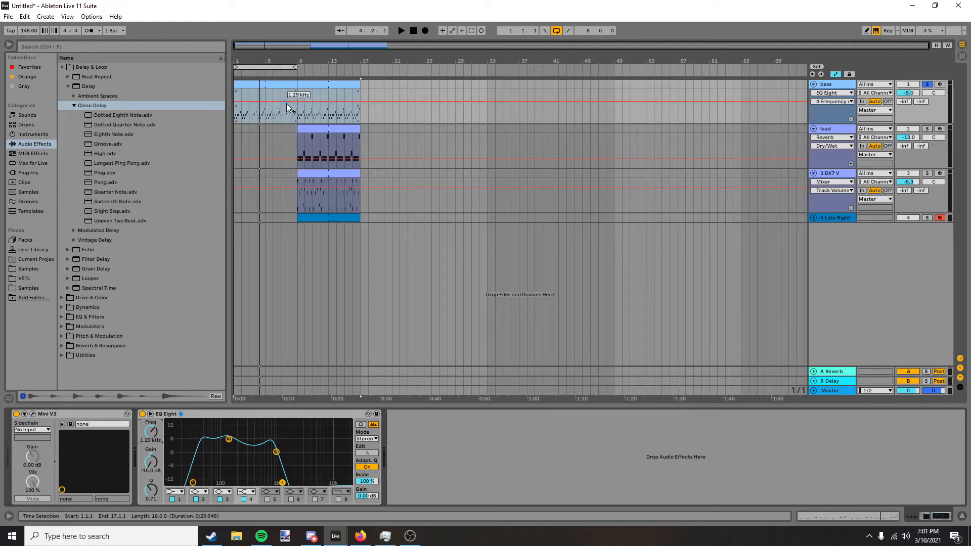
Automate the bass EQ Eight band 4 frequency from 365 Hz at bar 1 up to about 1.45 kHz at bar 5, and play it.
left_click(264, 100)
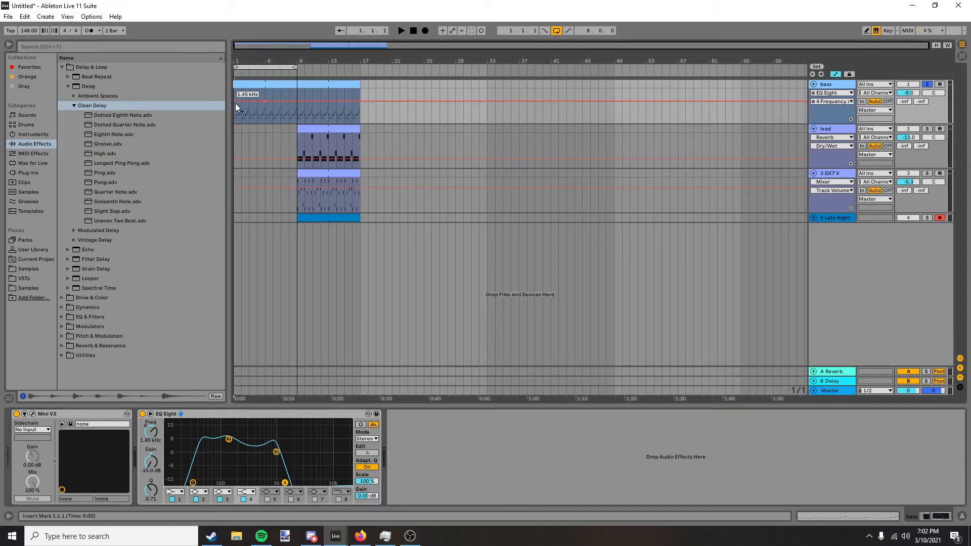
left_click_drag(235, 104, 235, 106)
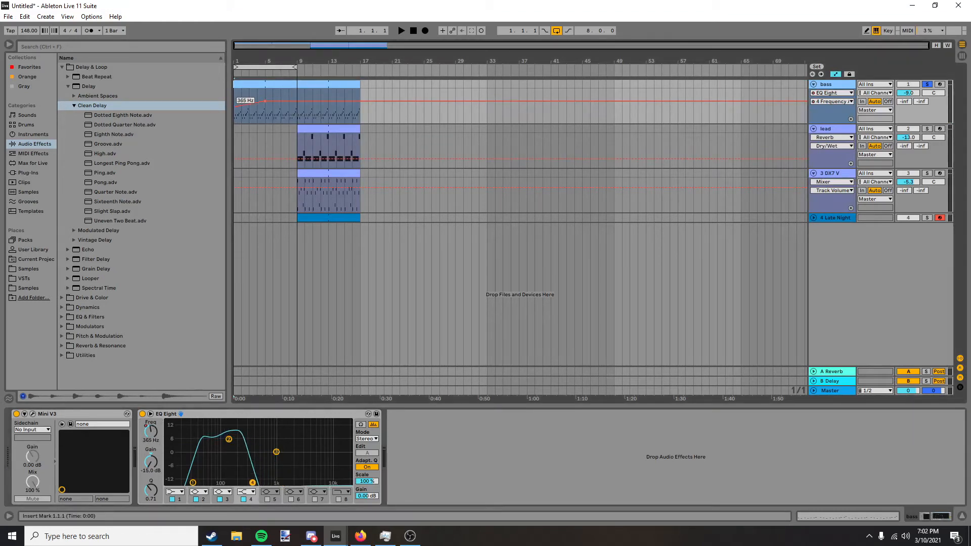
key("space")
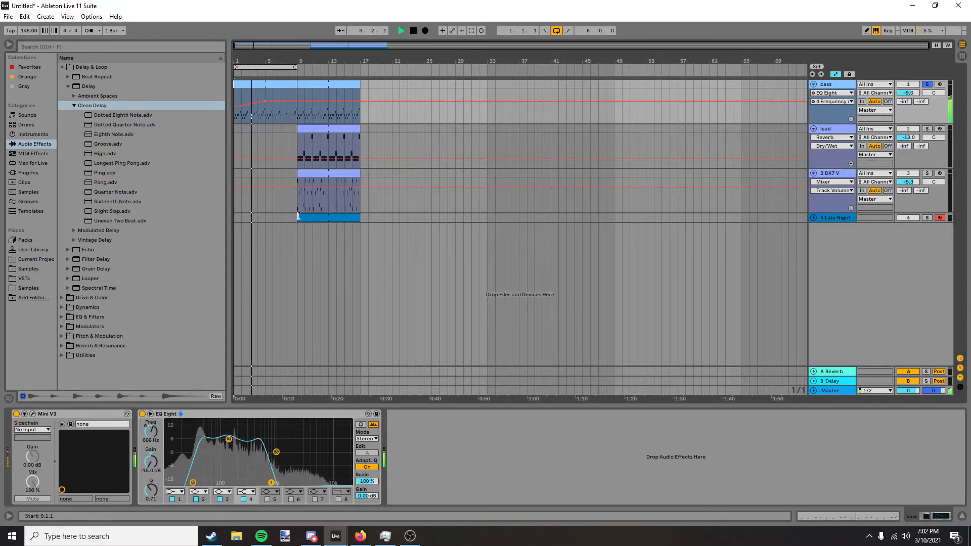
Extend the Late Night drum clip's start back to bar 5 and unsolo the bass track.
left_click_drag(299, 216, 264, 216)
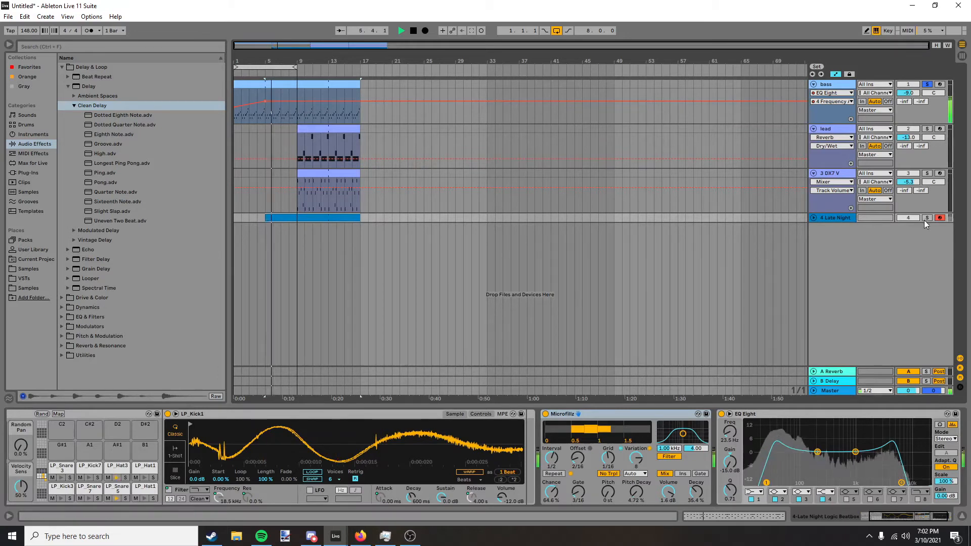
left_click(926, 85)
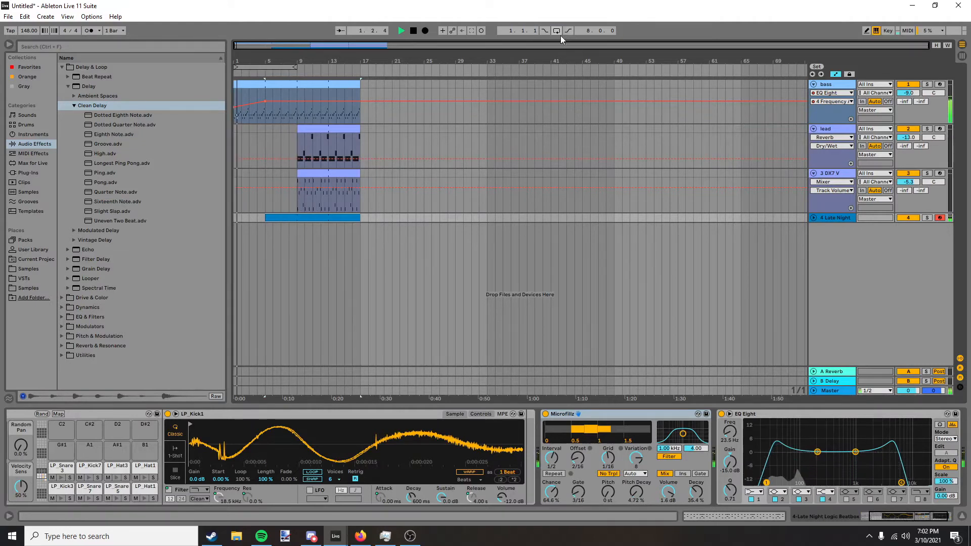
Play the arrangement from bar 1 through the drum entry at bar 5 up to the lead entry at bar 9.
key("space")
left_click(411, 31)
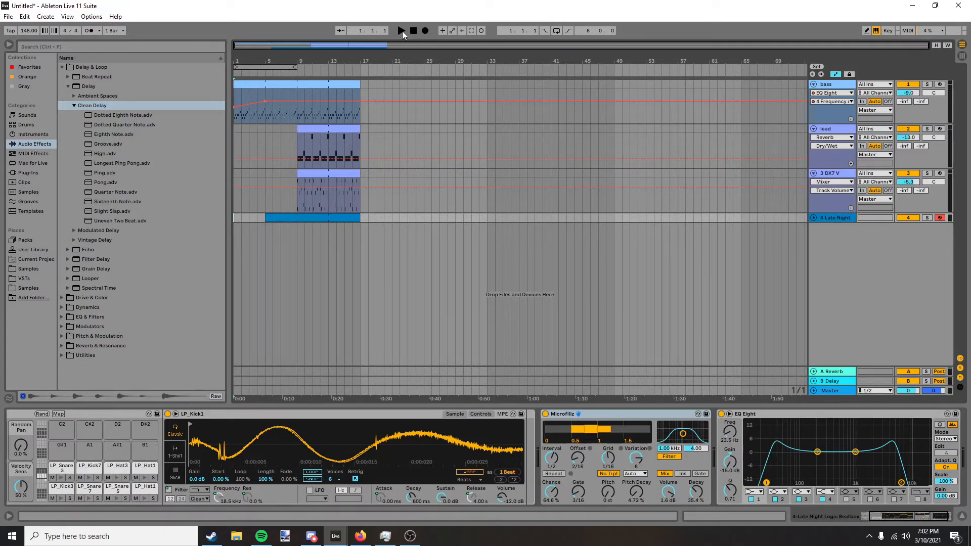
left_click(402, 31)
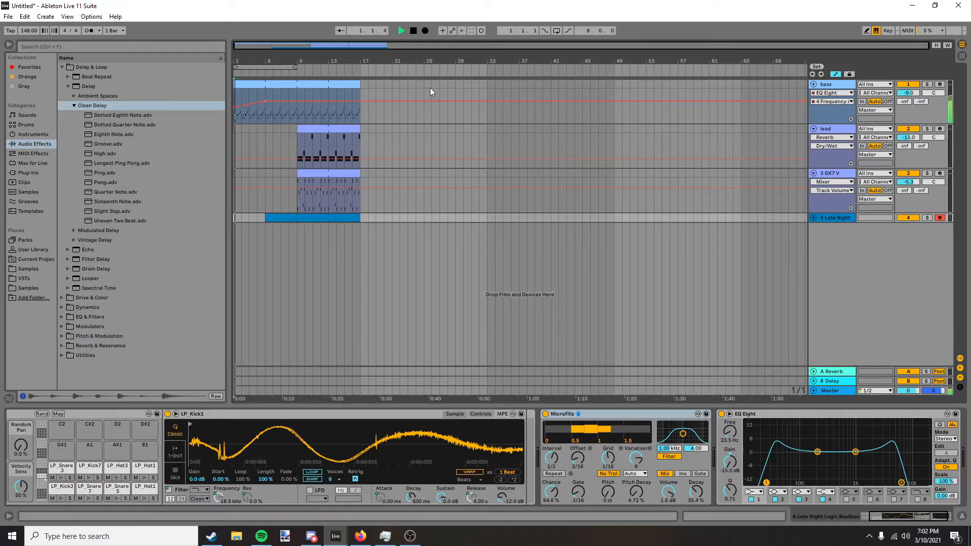
left_click(289, 220)
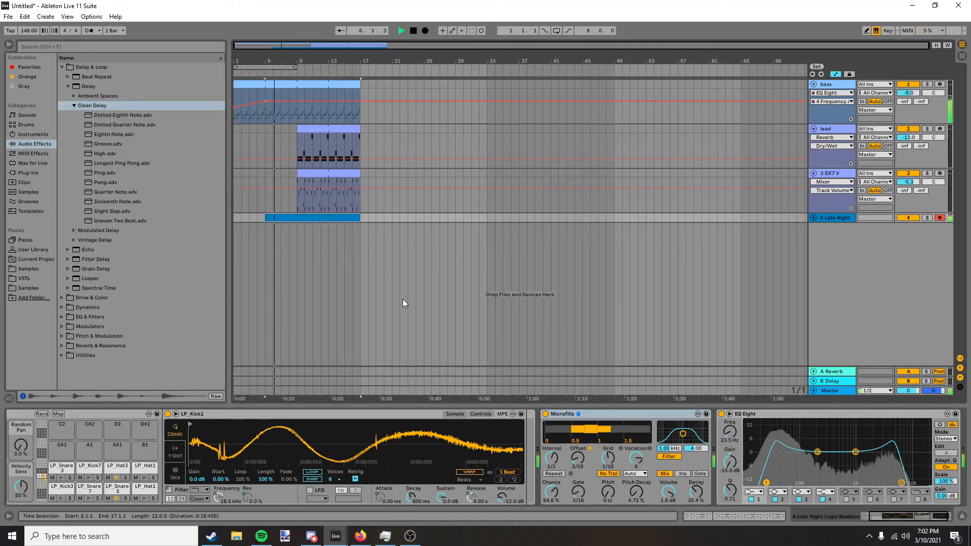
left_click(827, 220)
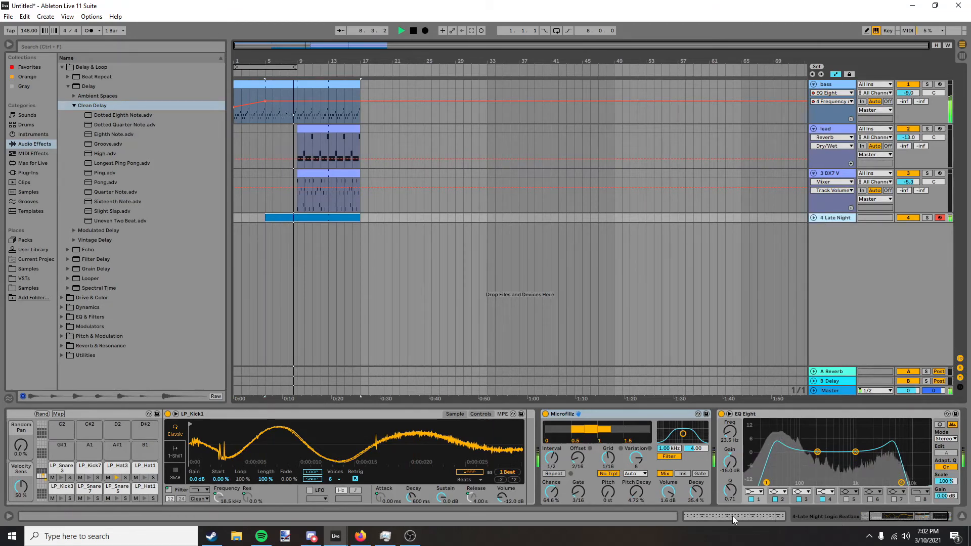
scroll(274, 123, "up", 3)
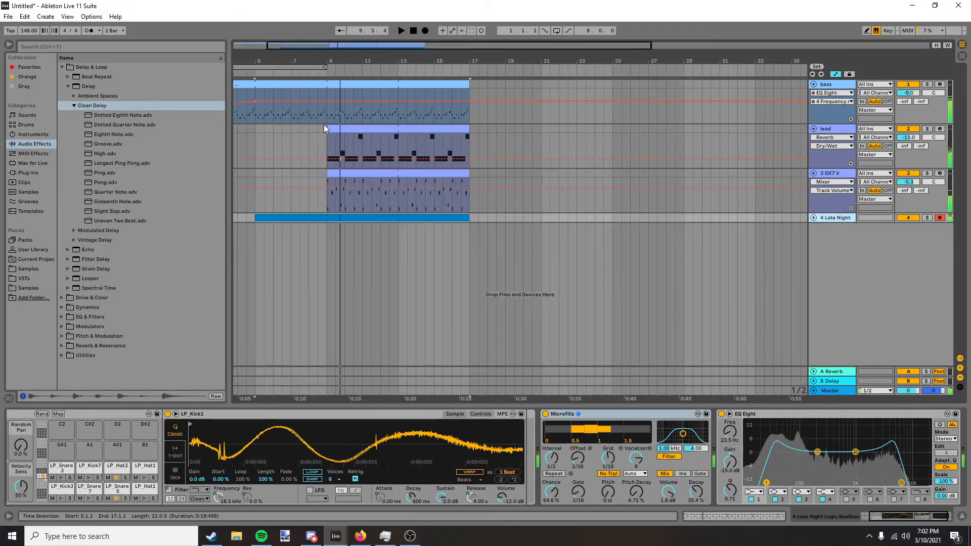
Split the Late Night drum clip at bar 9 and shorten its first part to end at 8.3.1.
left_click(324, 124)
key("space")
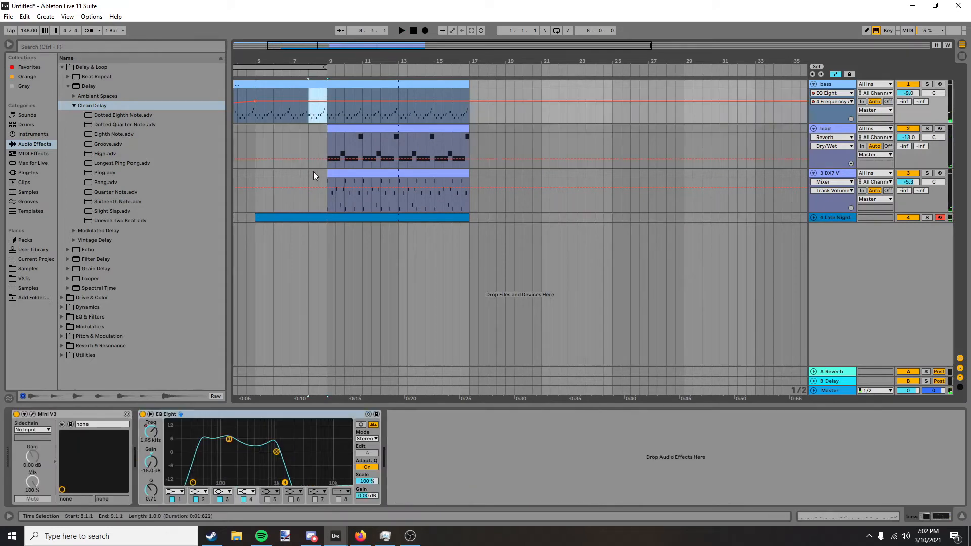
left_click(314, 173)
left_click(327, 221)
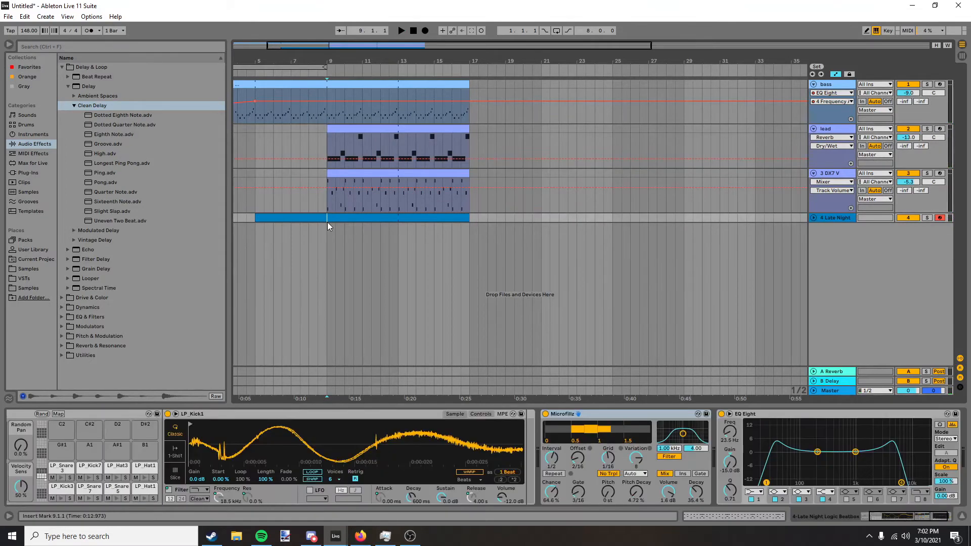
key("ctrl+e")
left_click_drag(327, 220, 314, 219)
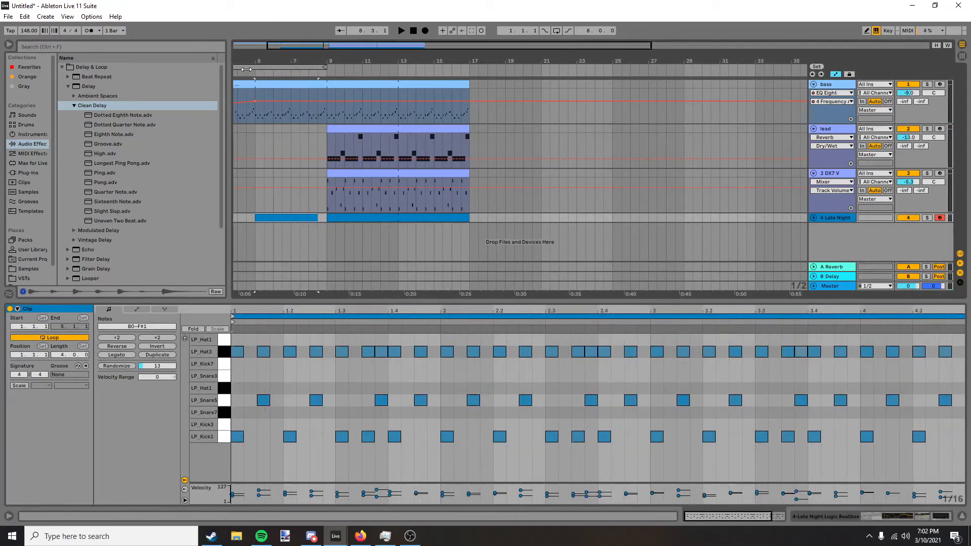
Play the transition into bar 9 and extend the first drum clip back to bar 9.
key("space")
left_click_drag(319, 217, 318, 218)
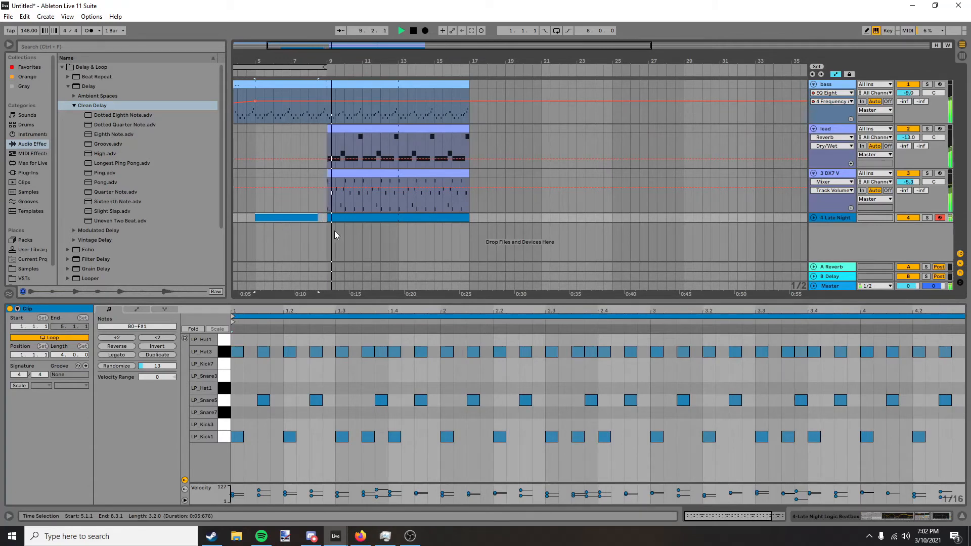
scroll(333, 231, "down", 3)
scroll(312, 218, "up", 2)
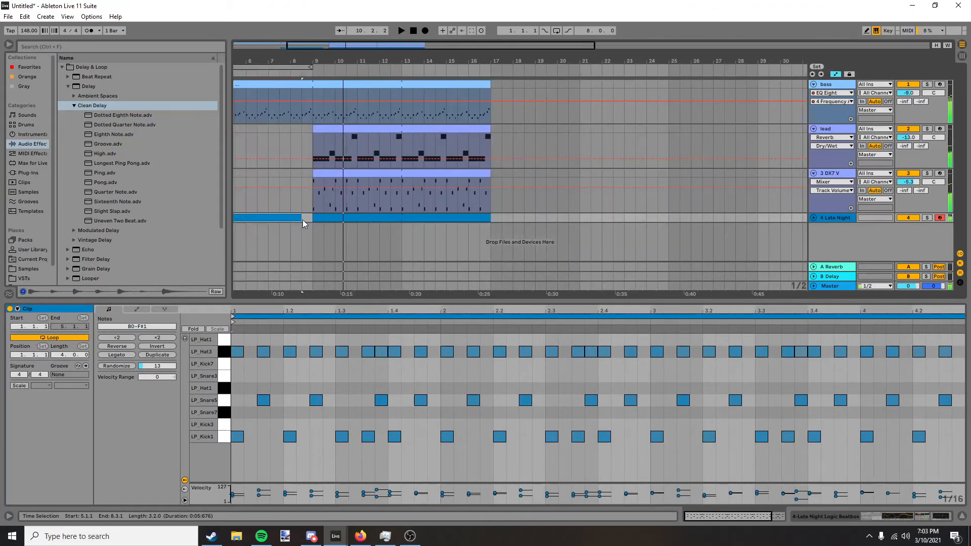
left_click_drag(302, 220, 313, 219)
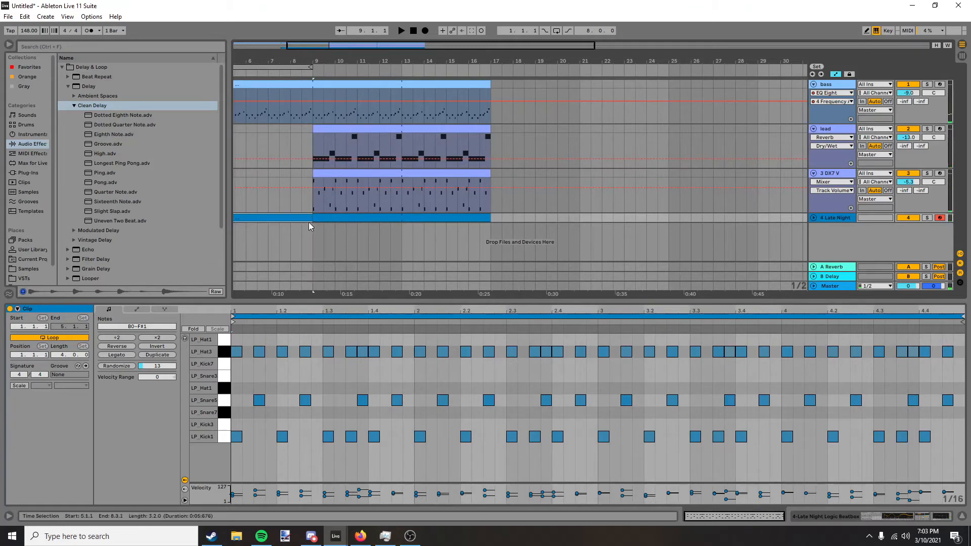
Split the bass clip at bar 9, shorten its first part to end at bar 8, and play the transition.
left_click(311, 116)
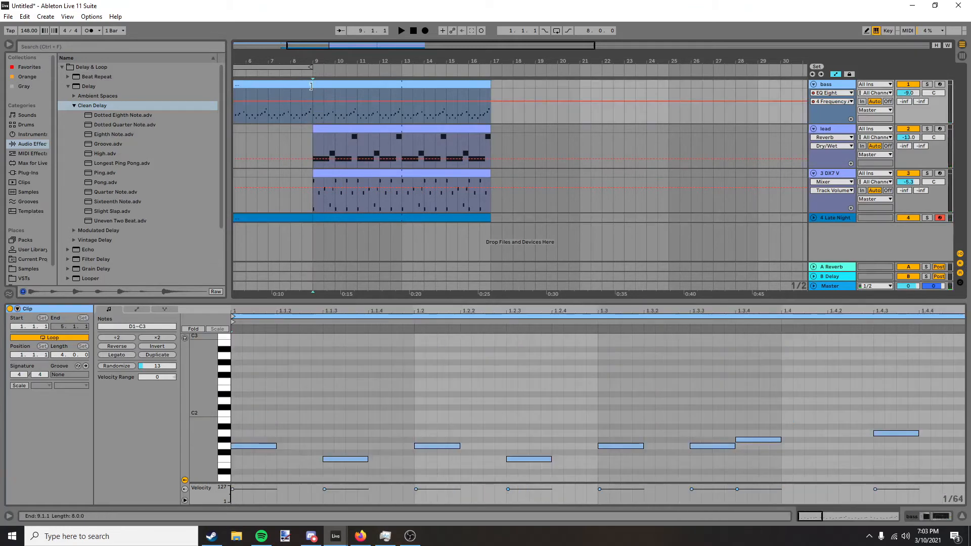
left_click_drag(312, 85, 289, 85)
left_click(275, 69)
key("space")
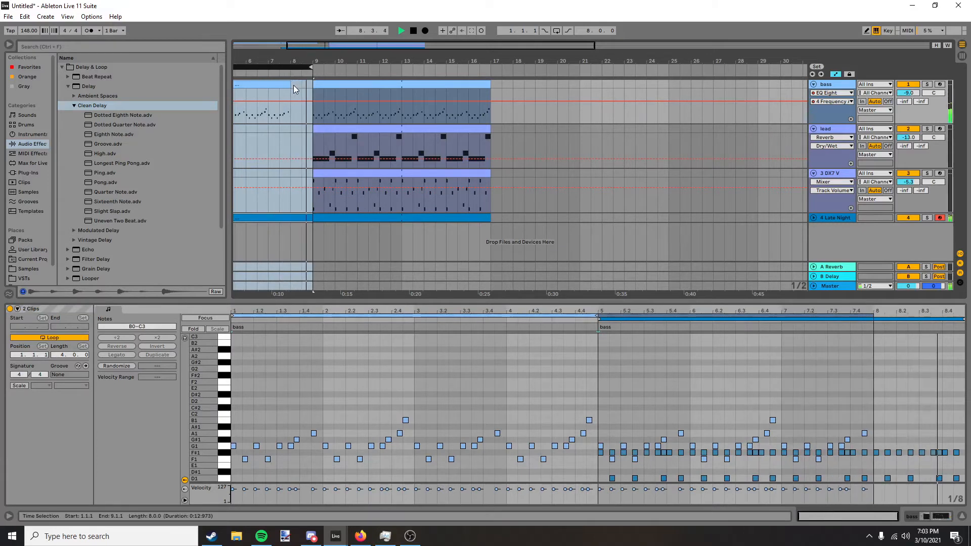
Adjust the first bass and Late Night drum clips so both end at 8.3.1, leaving a gap before bar 9.
key("space")
mouse_move(288, 84)
left_mouse_down()
mouse_move(312, 82)
mouse_move(305, 81)
left_mouse_up()
left_click(298, 218)
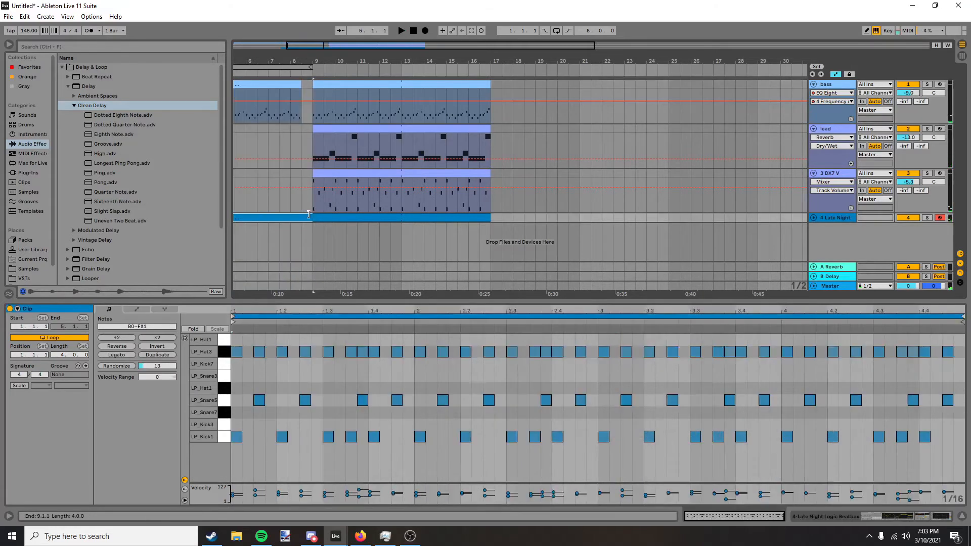
Search the sample library for "impact".
left_click(126, 44)
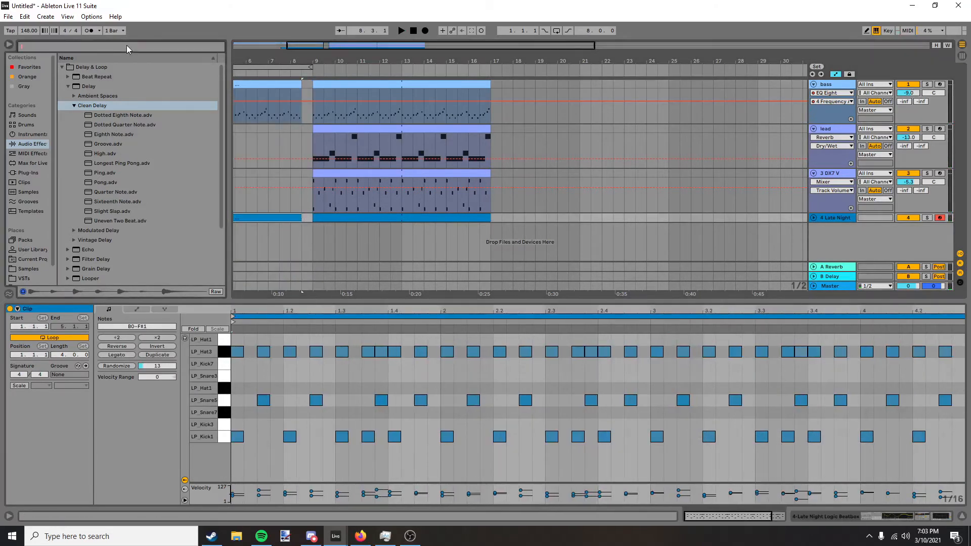
type("impact")
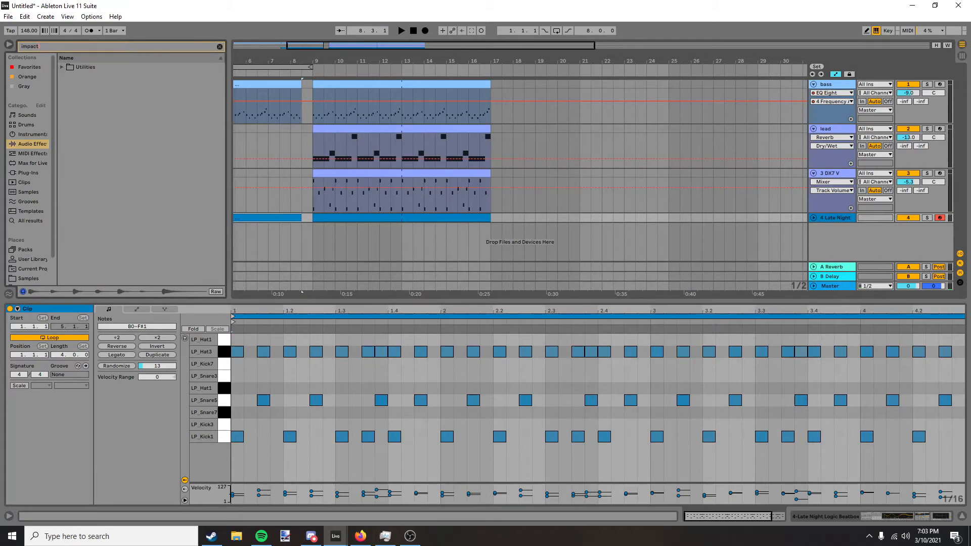
left_click(23, 190)
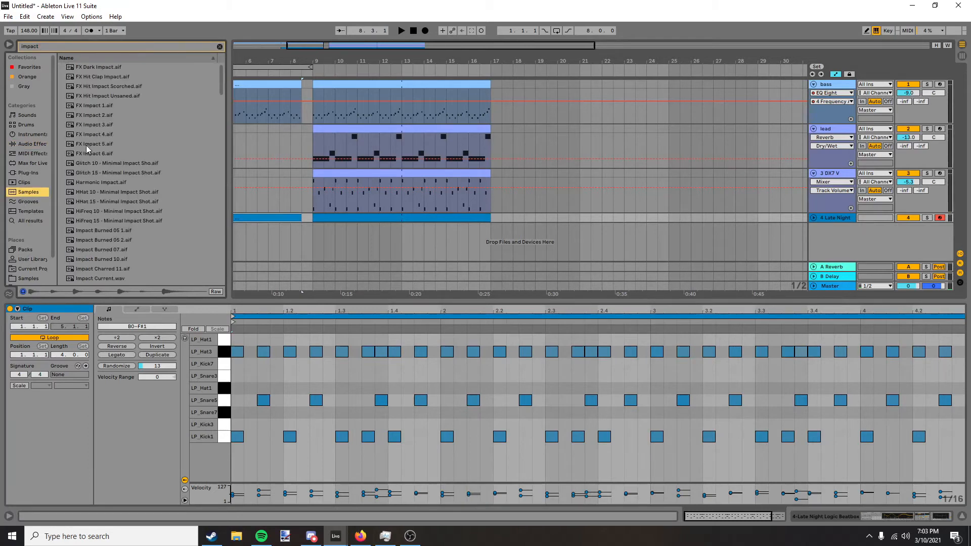
Audition the FX, harmonic, hi-hat, burned and other general impact samples in the search results.
left_click(100, 116)
left_click(93, 182)
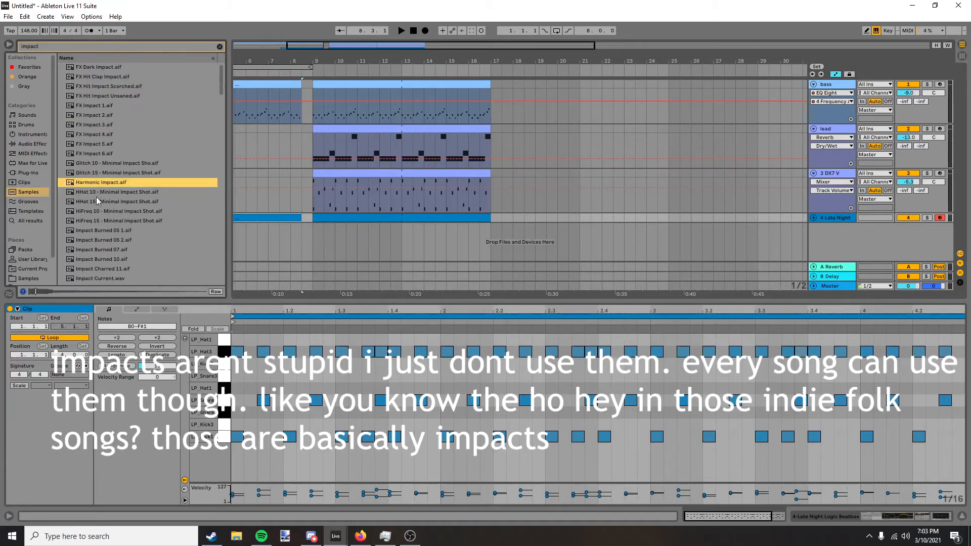
left_click(96, 193)
left_click(93, 220)
left_click(95, 240)
scroll(95, 242, "down", 4)
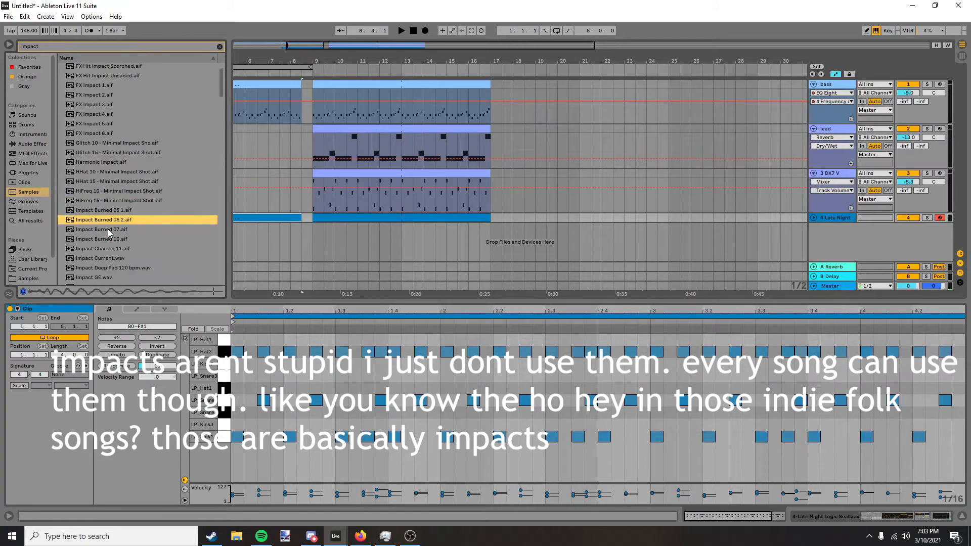
left_click(93, 232)
left_click(96, 247)
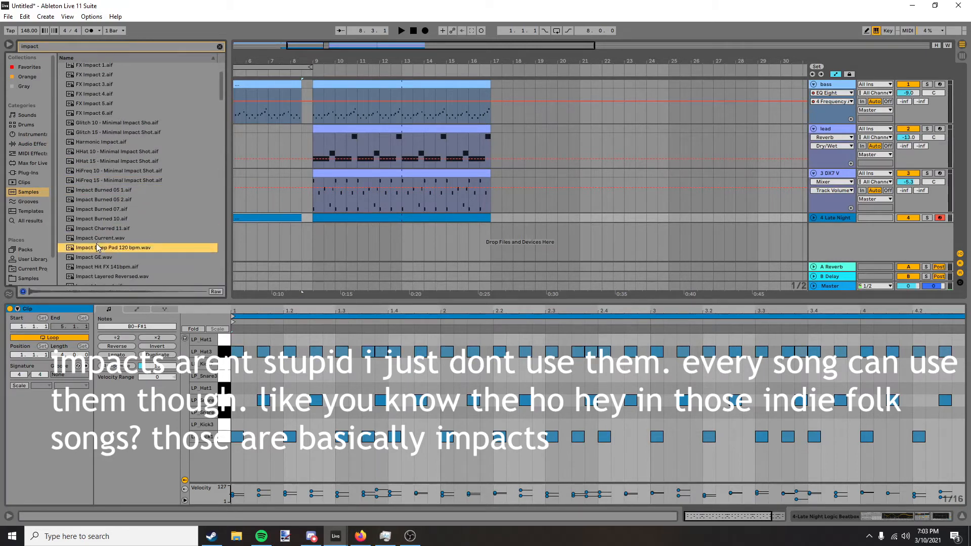
scroll(108, 247, "down", 5)
left_click(96, 207)
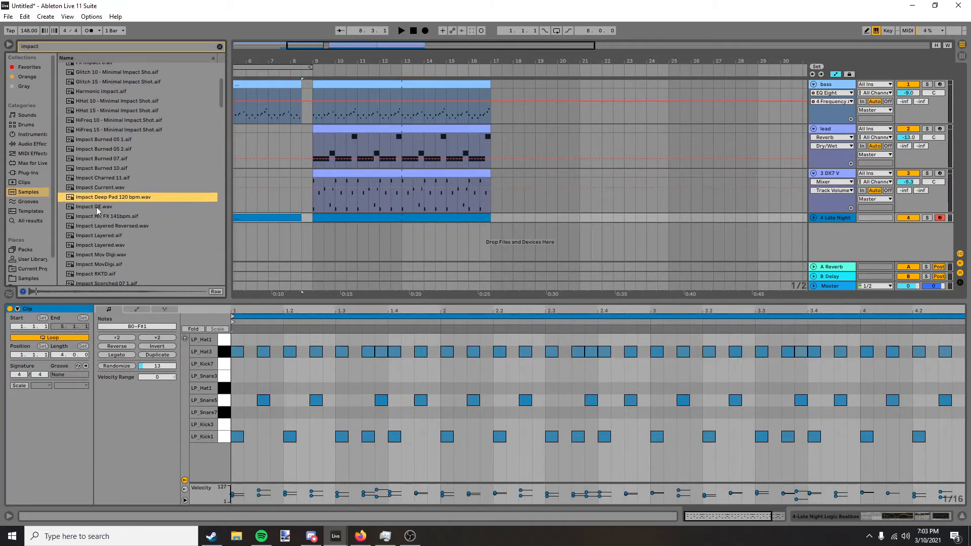
left_click(98, 235)
scroll(104, 237, "down", 4)
left_click(98, 235)
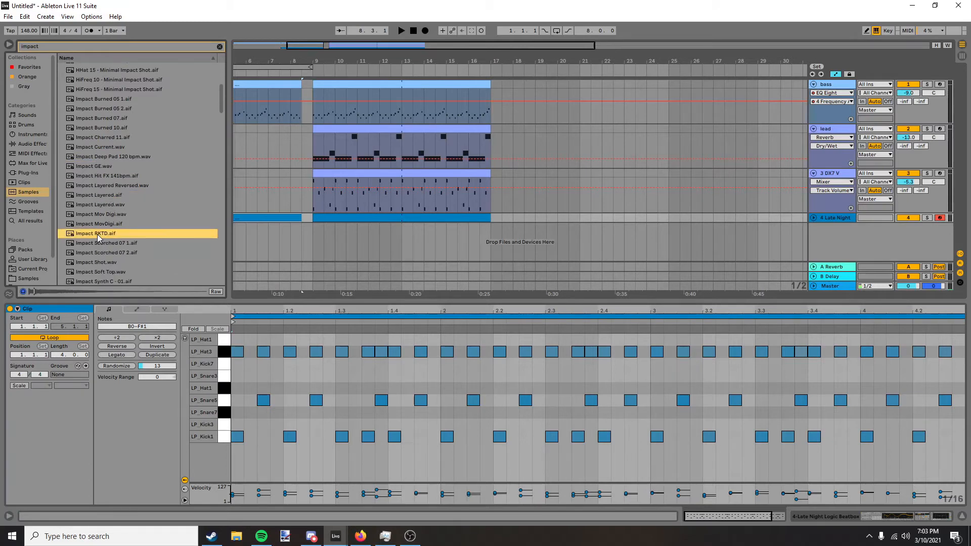
scroll(97, 234, "down", 2)
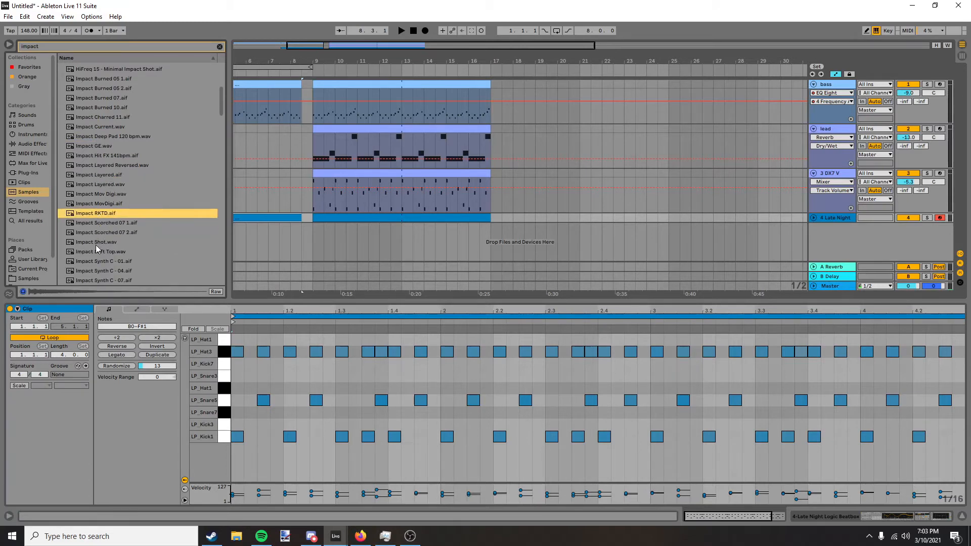
scroll(104, 255, "down", 5)
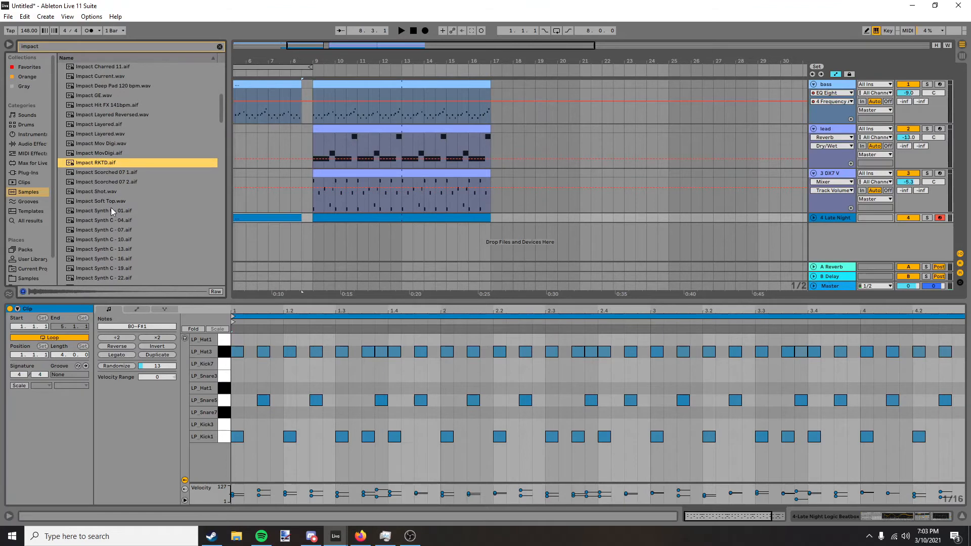
scroll(107, 223, "down", 15)
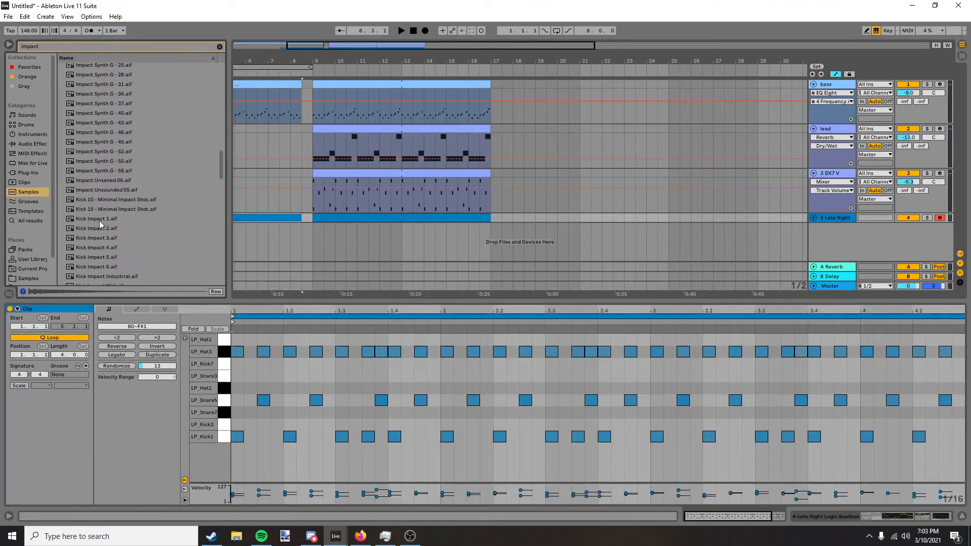
Audition the kick, minimal and noise impact samples further down the search results.
left_click(99, 220)
scroll(96, 230, "down", 3)
left_click(95, 236)
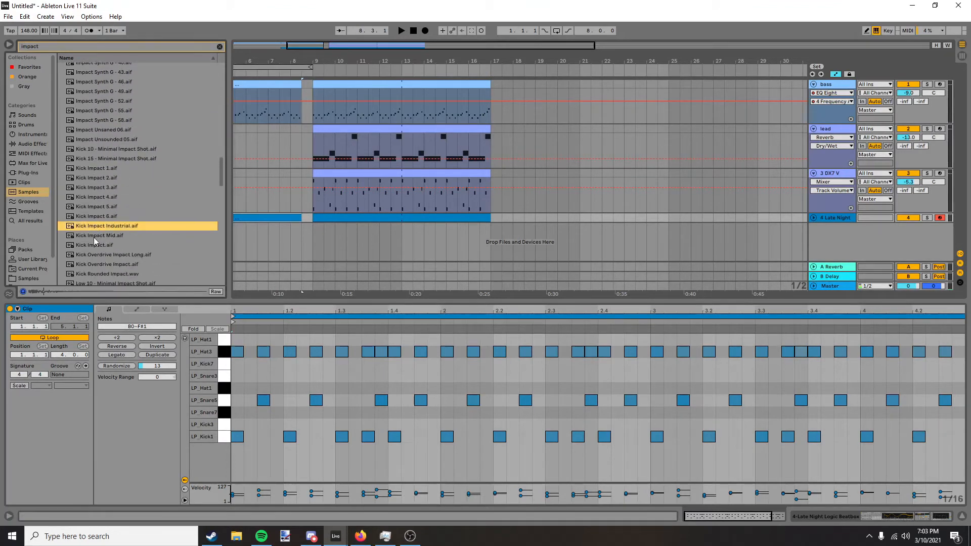
scroll(93, 237, "down", 3)
left_click(95, 239)
scroll(97, 241, "down", 3)
left_click(98, 239)
scroll(104, 248, "down", 3)
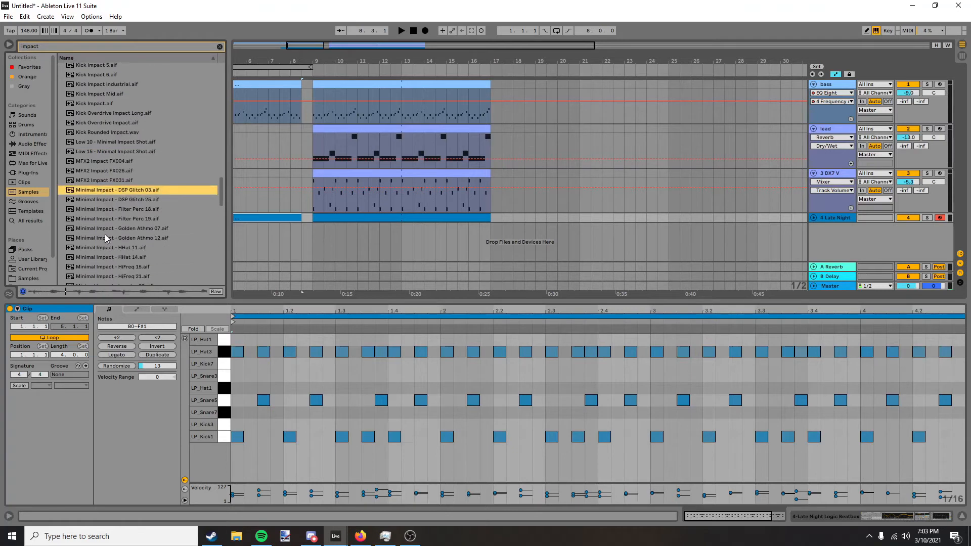
left_click(105, 221)
scroll(95, 252, "down", 3)
left_click(96, 248)
scroll(96, 237, "down", 3)
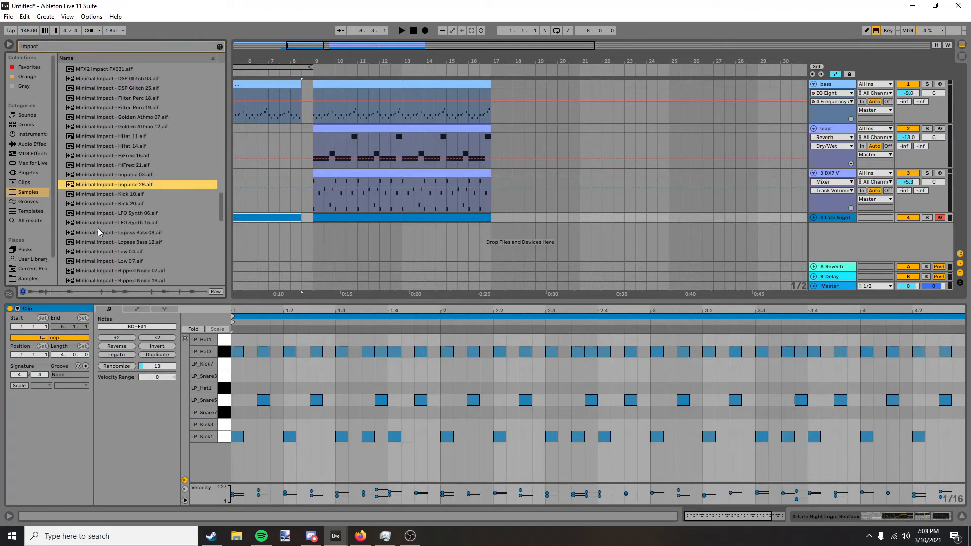
left_click(98, 225)
scroll(103, 237, "down", 6)
left_click(104, 194)
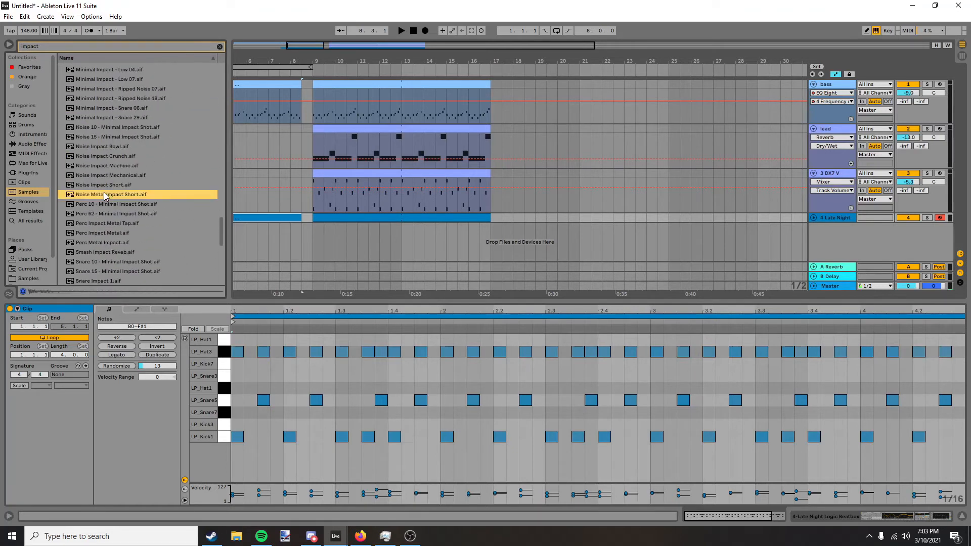
Place the Noise Metal Impact Short sample on a new audio track at bar 9 and play it in context.
left_click(100, 206)
left_click(103, 193)
left_click_drag(96, 201, 315, 222)
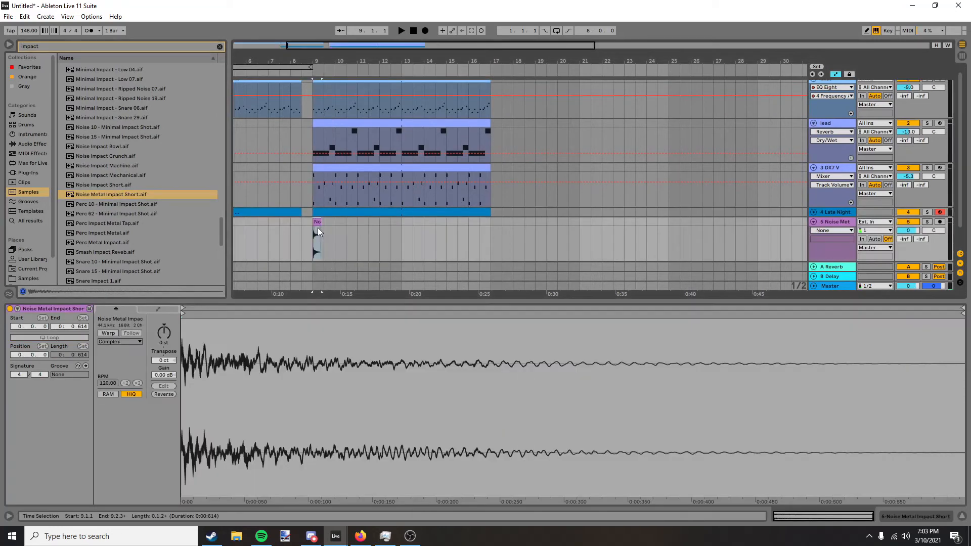
key("space")
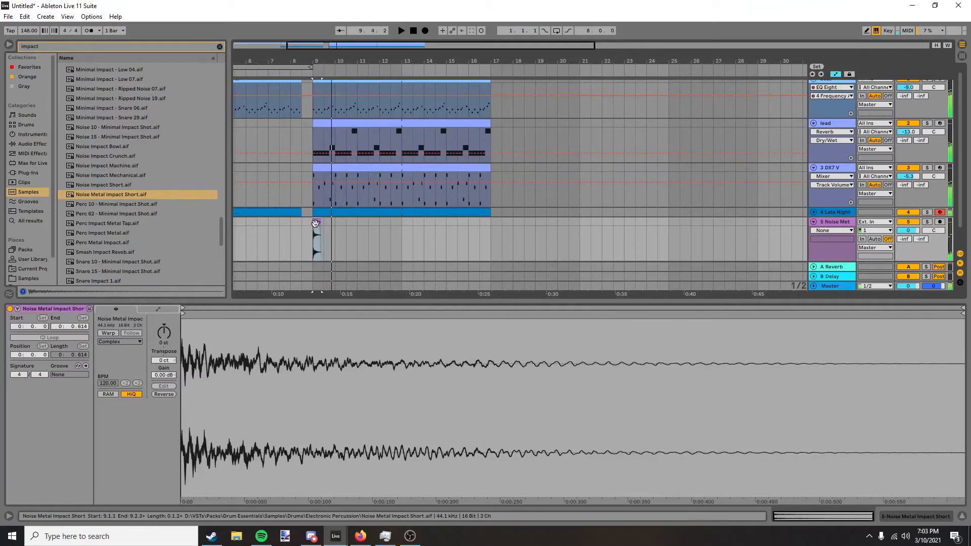
Paste a copy of the impact clip at 8.3.1 on its track and reverse it.
left_click(300, 238)
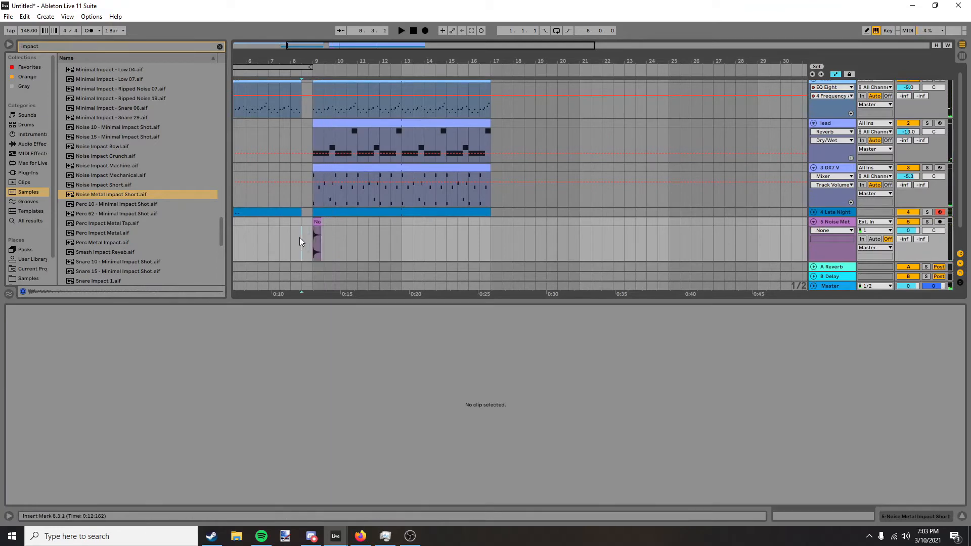
key("ctrl+v")
key("r")
Move the reversed impact clip so it ends at bar 9, directly before the original, and play the transition from 8.2.1.
scroll(303, 224, "up", 5)
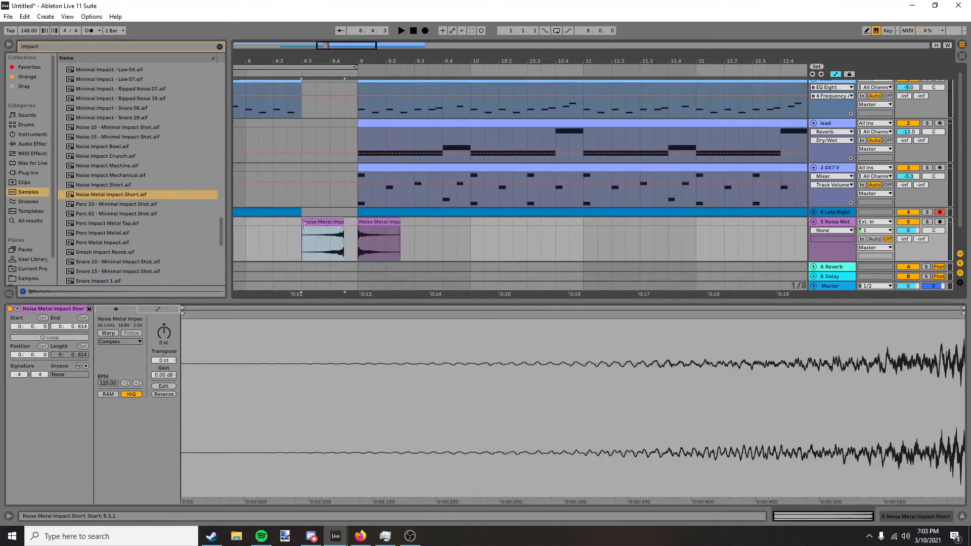
left_click_drag(329, 224, 343, 227)
left_click(268, 226)
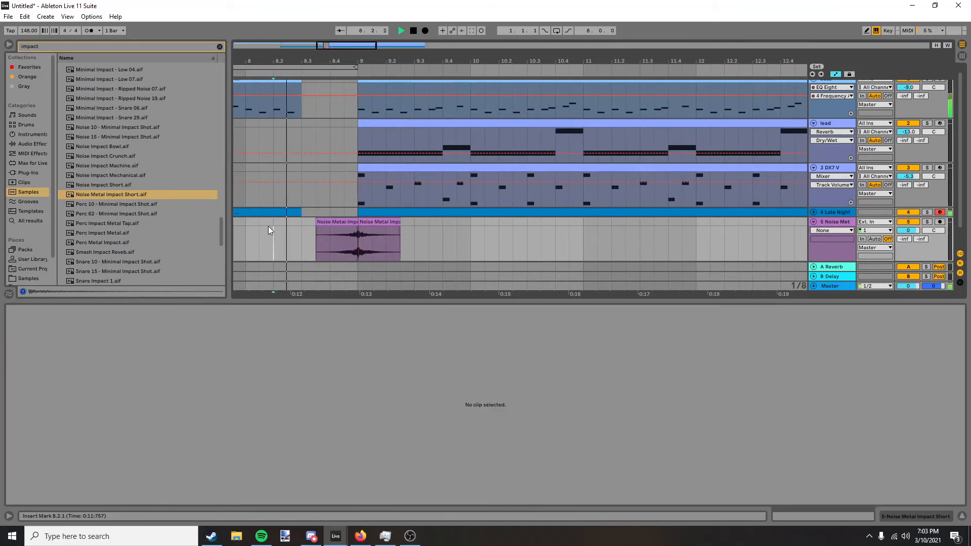
key("space")
scroll(268, 229, "down", 4)
scroll(283, 221, "up", 3)
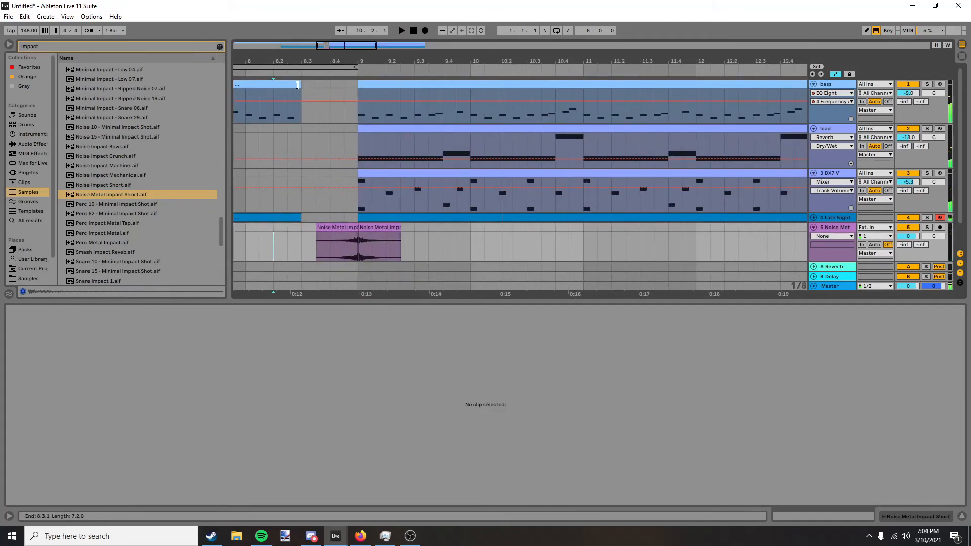
Extend the first bass clip to bar 9 to close its gap and play the transition from 8.1.1.
left_click(297, 85)
left_click(244, 243)
key("space")
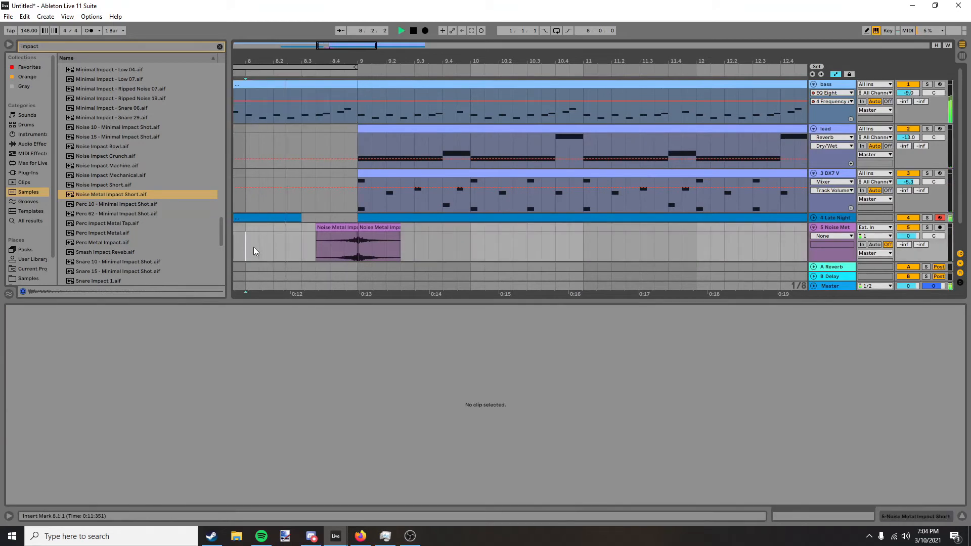
key("space")
scroll(299, 205, "down", 3)
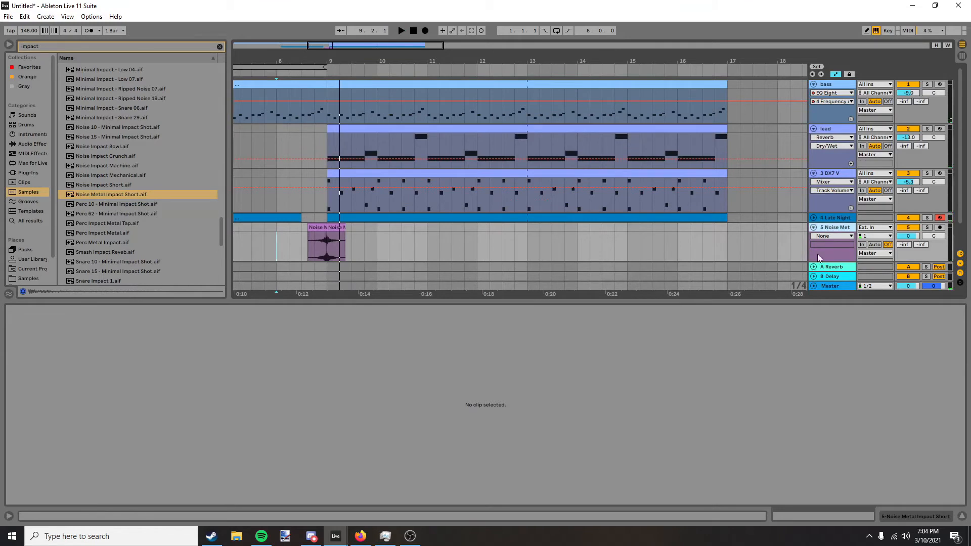
Add an EQ Eight audio effect to the Noise Metal impact track.
left_click(896, 516)
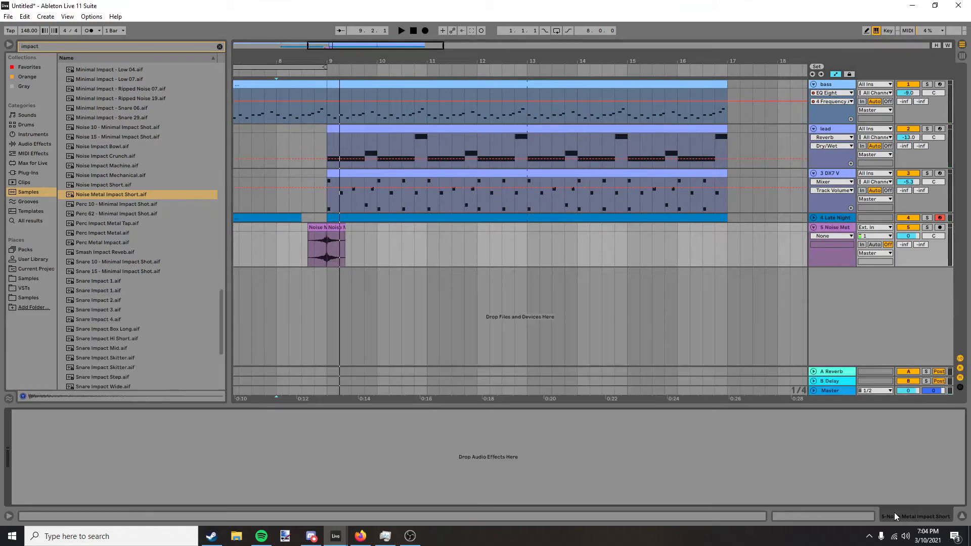
left_click(31, 144)
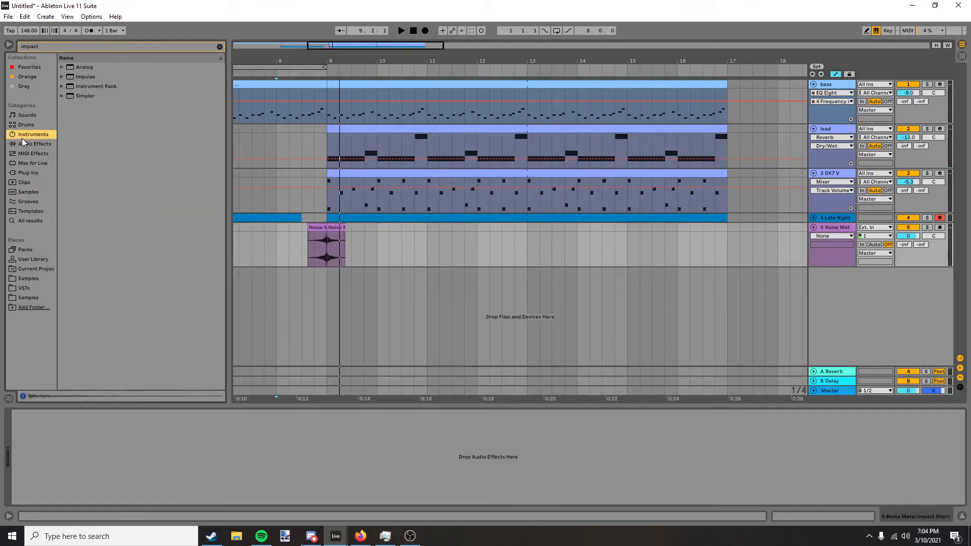
left_click(220, 47)
left_click(67, 87)
left_click(62, 67)
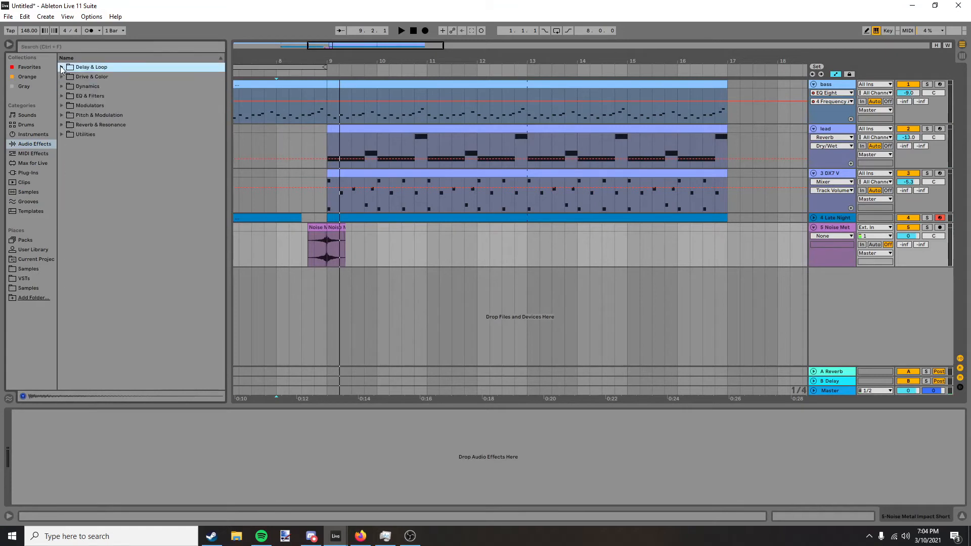
left_click(63, 96)
left_click_drag(78, 123, 107, 460)
Roll off the impact track's highs from 4.74 kHz and its lows below 33 Hz in EQ Eight during playback.
left_click_drag(188, 452, 187, 480)
key("space")
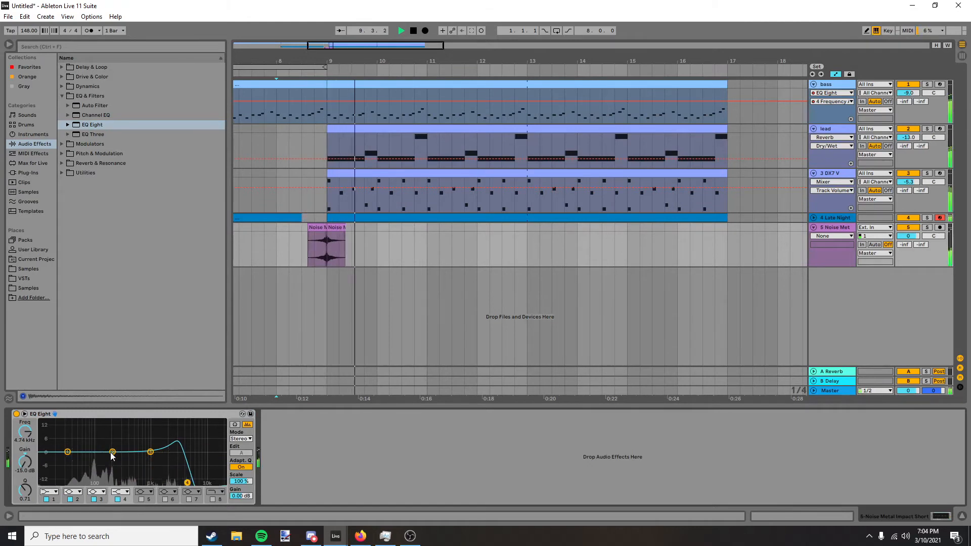
left_click_drag(67, 452, 70, 482)
Add a Reverb after the impact track's EQ Eight, set its Dry/Wet to 20%, and play from 8.1.1.
left_click(61, 95)
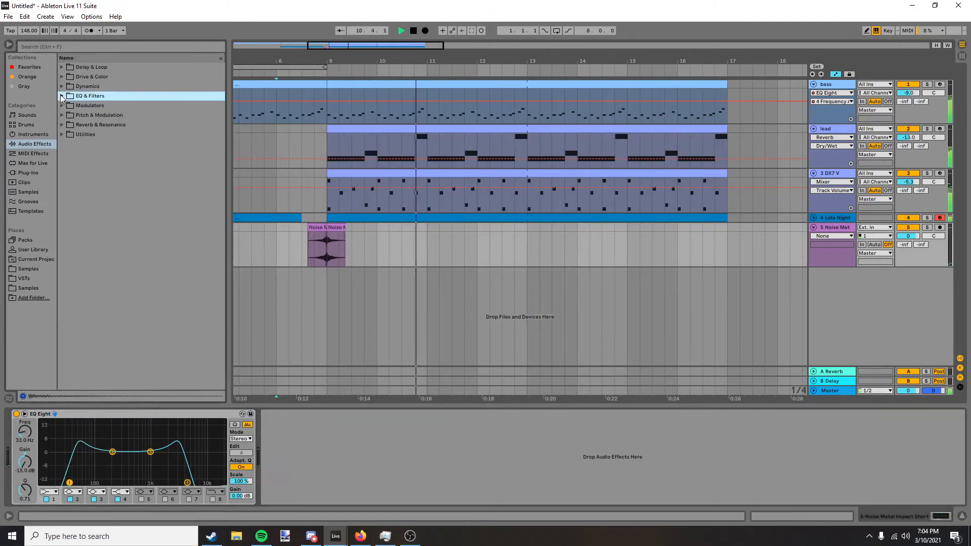
key("space")
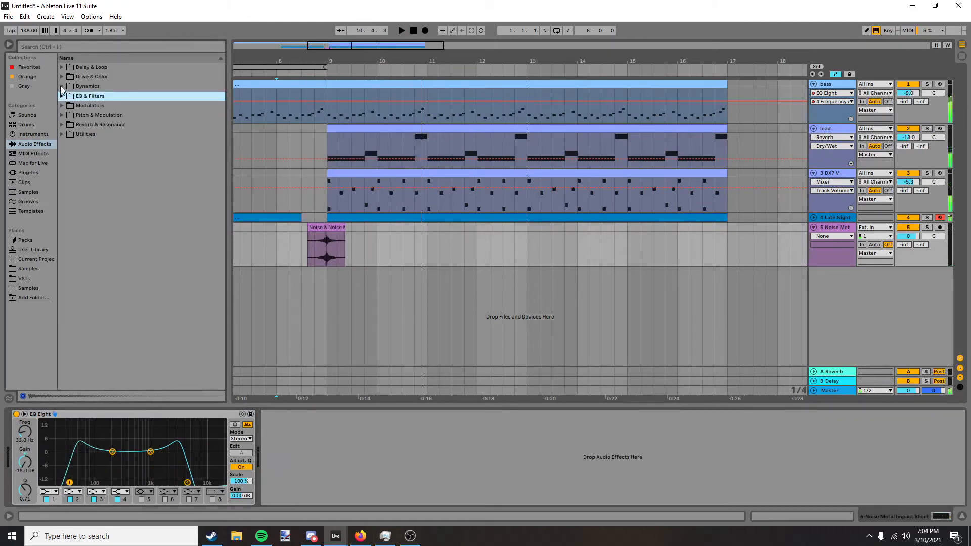
left_click(62, 125)
left_click_drag(84, 163, 429, 500)
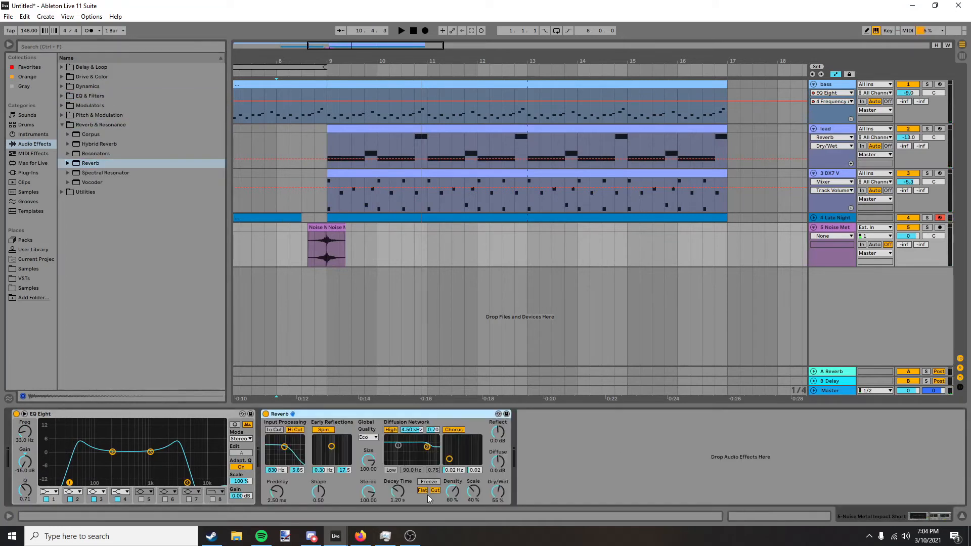
left_click_drag(499, 491, 498, 507)
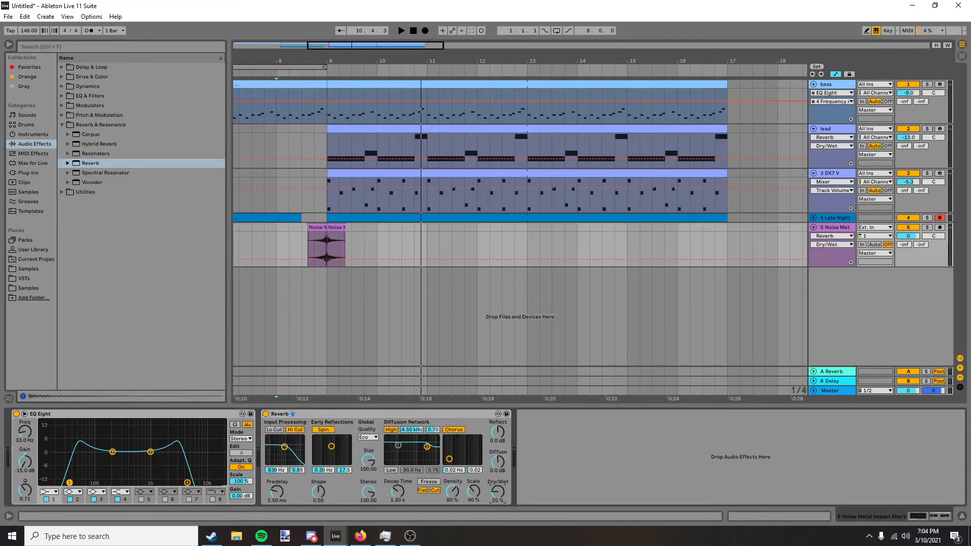
key("space")
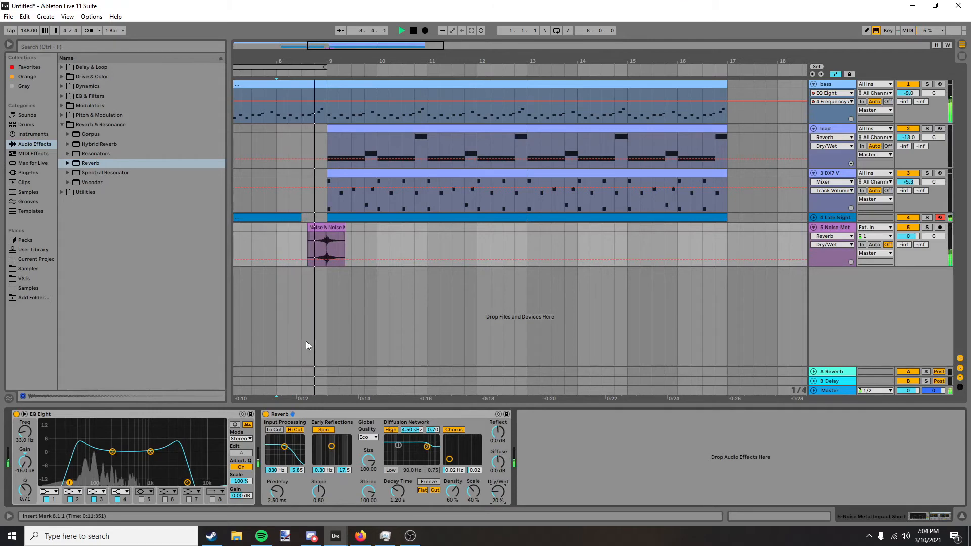
Raise the bass track's EQ Eight filter frequency automation point at bar 5 to 2.04 kHz.
scroll(366, 238, "down", 1)
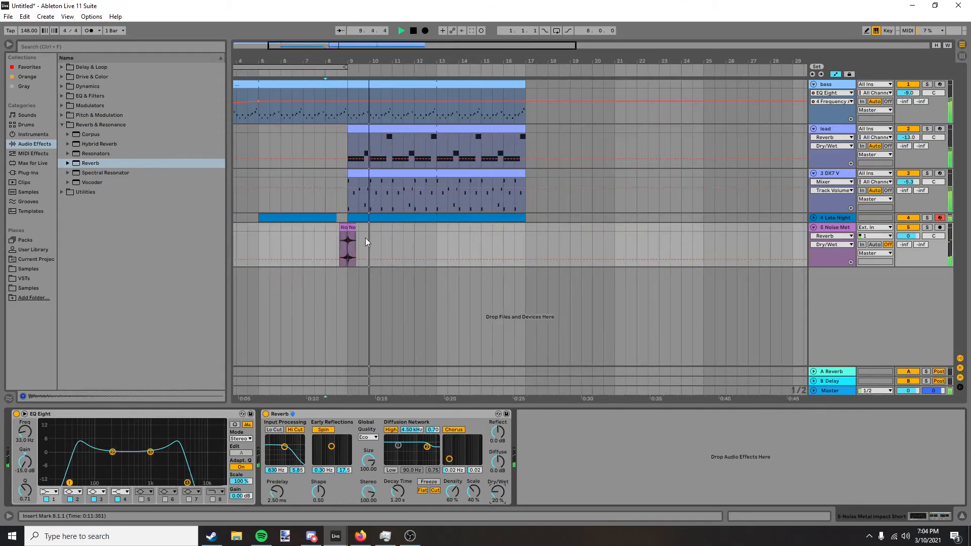
scroll(365, 238, "down", 1)
scroll(328, 234, "up", 1)
scroll(349, 220, "down", 2)
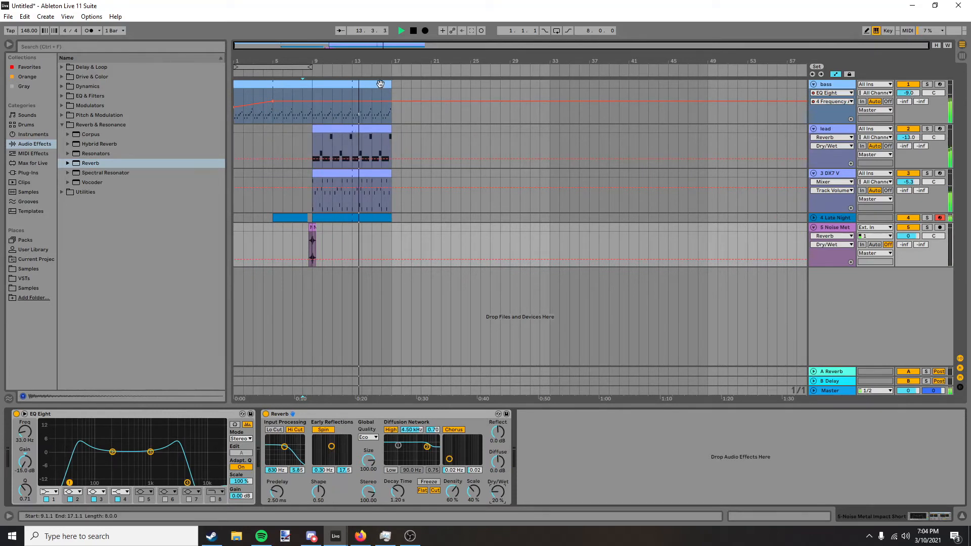
left_click(270, 104)
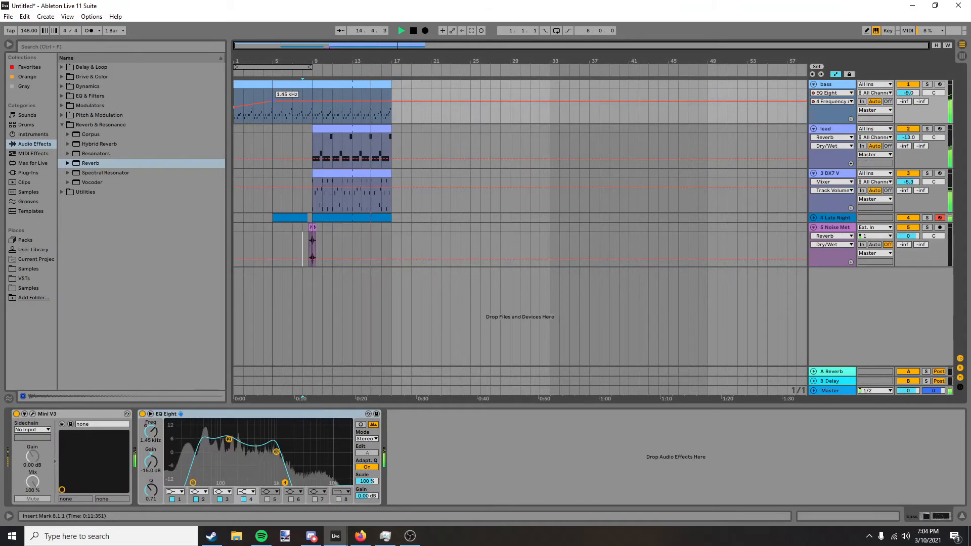
left_click_drag(270, 101, 273, 99)
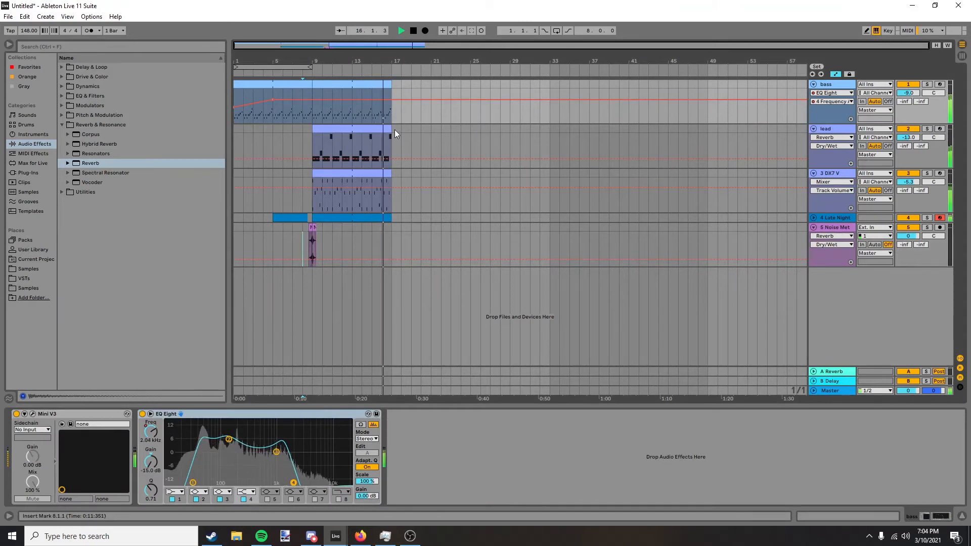
Extend the lead clip's end to bar 21 and the DX7 V clip's end to bar 25.
left_click_drag(391, 131, 431, 131)
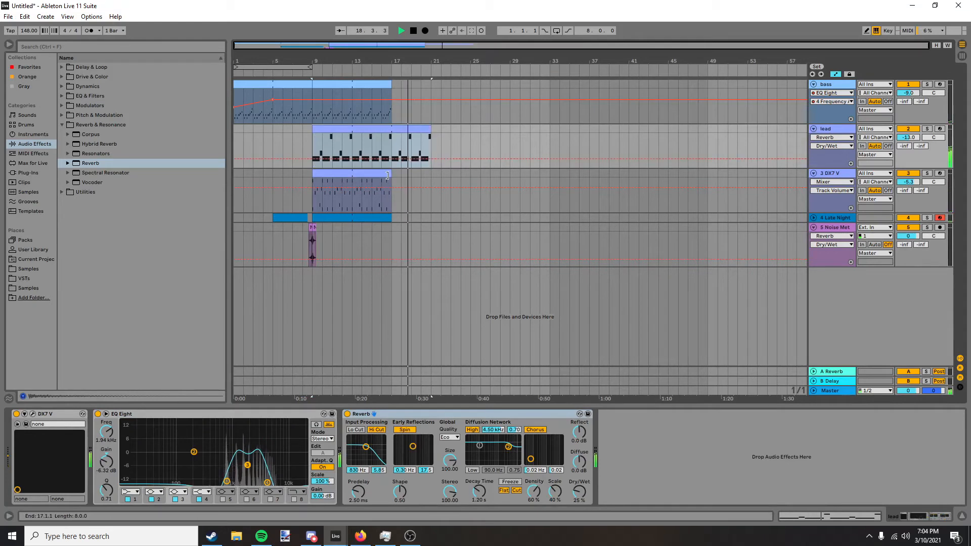
left_click_drag(391, 173, 466, 176)
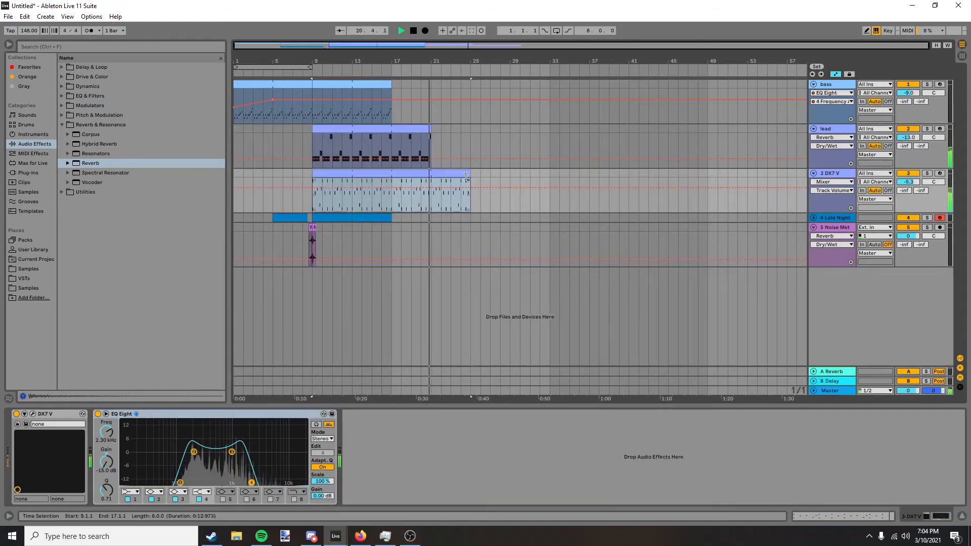
left_click(431, 137)
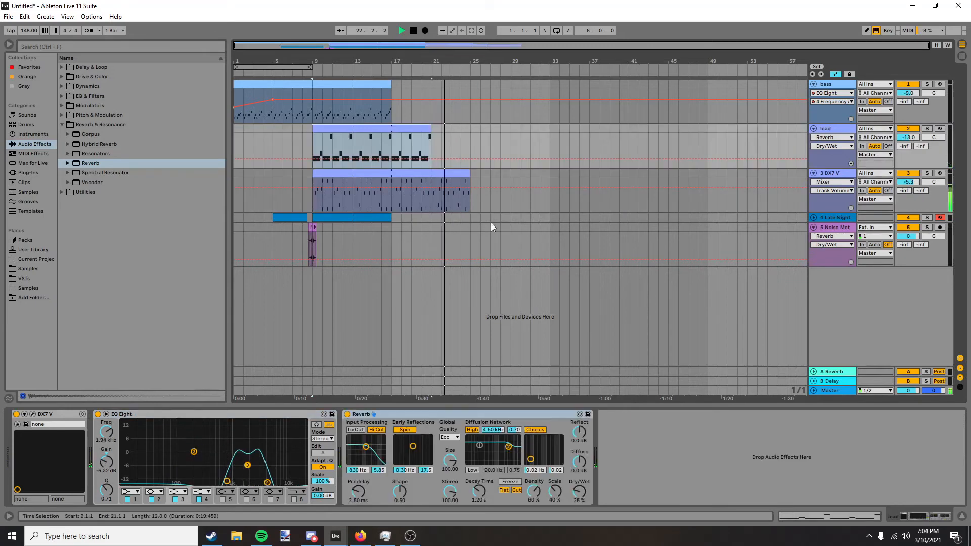
Copy bars 9 to 17 of the bass, lead, DX7 V and drum tracks and paste them at bar 25.
left_click(383, 218)
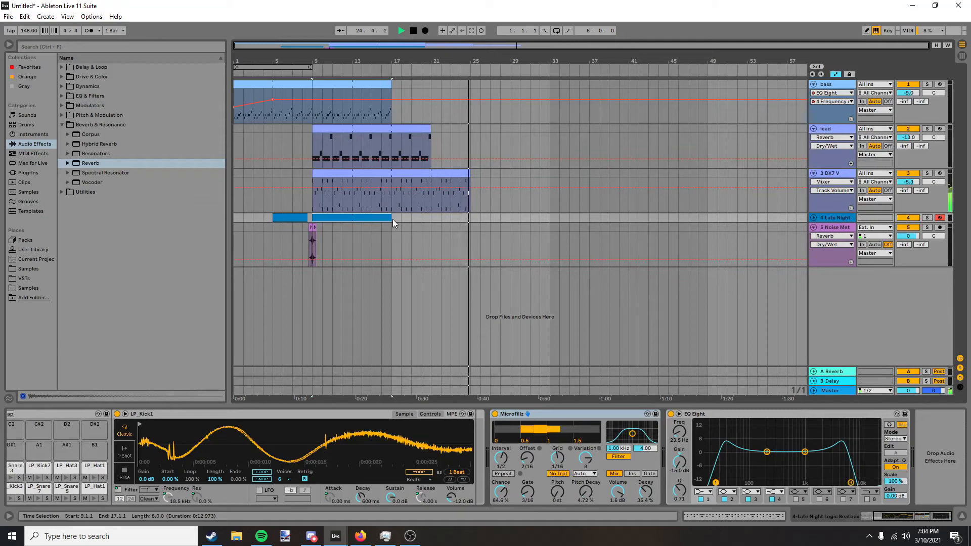
key("space")
left_click_drag(393, 219, 314, 85)
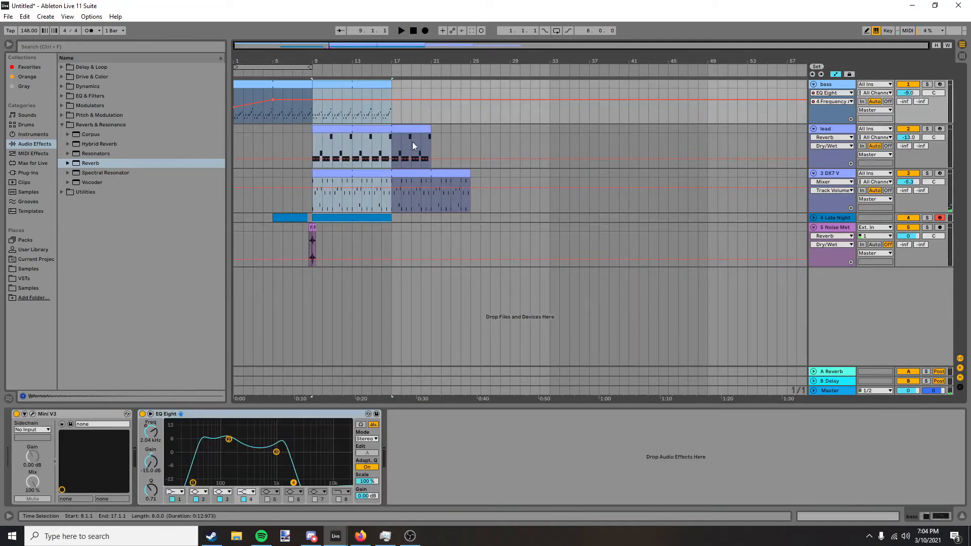
left_click(467, 86)
key("ctrl+v")
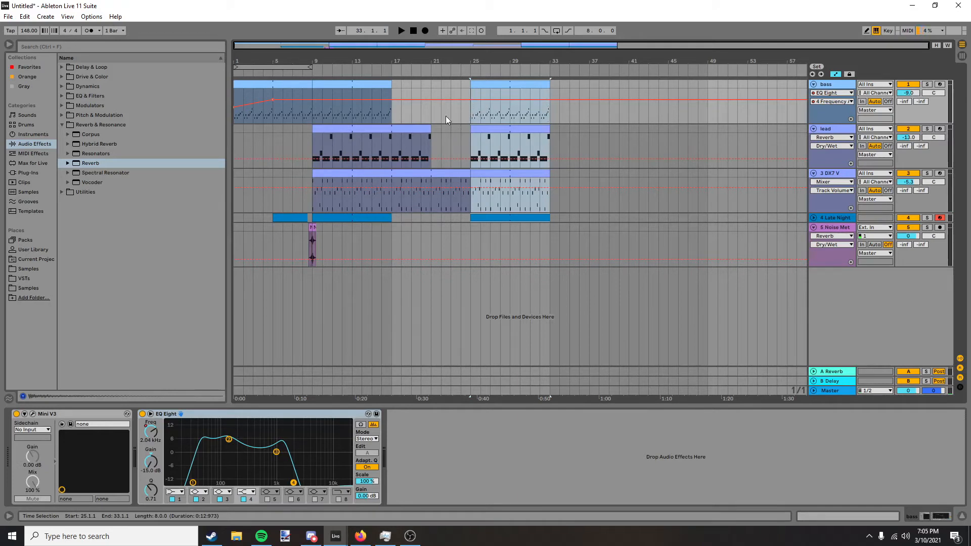
Check the bass gap between bars 17 and 25, and play the arrangement from the start.
left_click(394, 82)
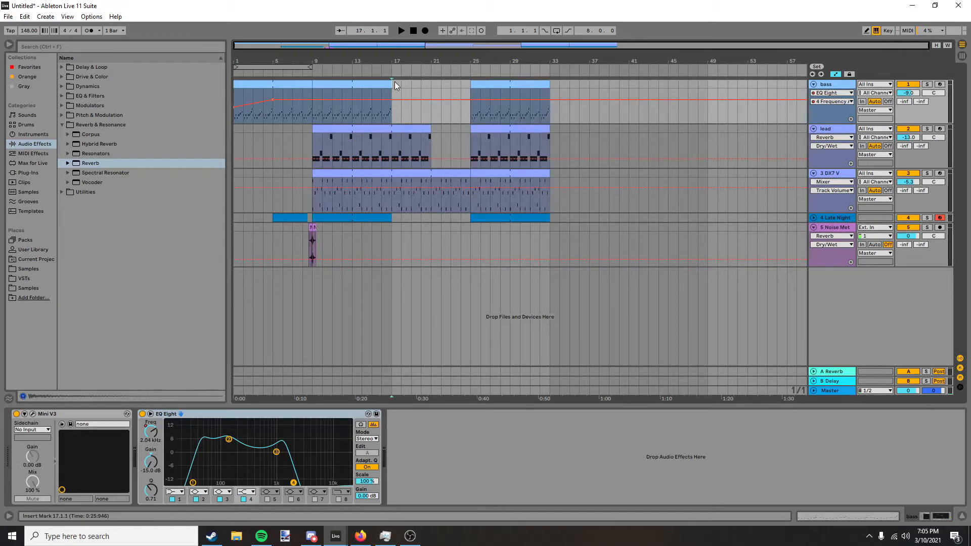
left_click_drag(392, 87, 469, 86)
left_click(459, 84)
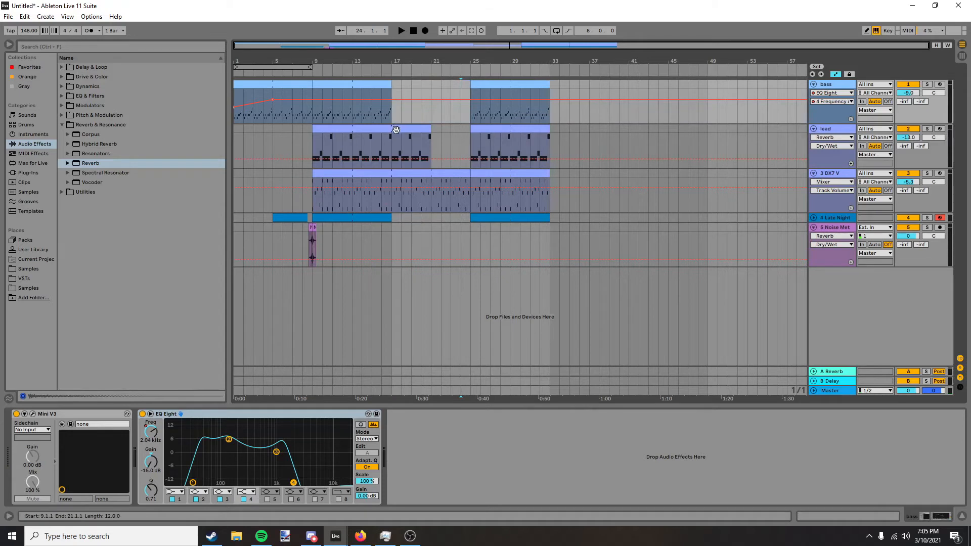
left_click(415, 34)
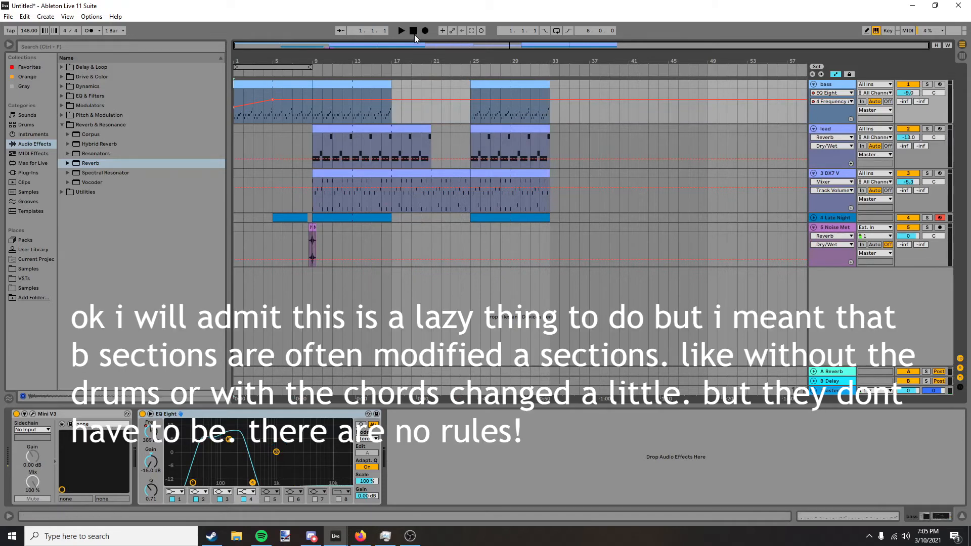
left_click(402, 32)
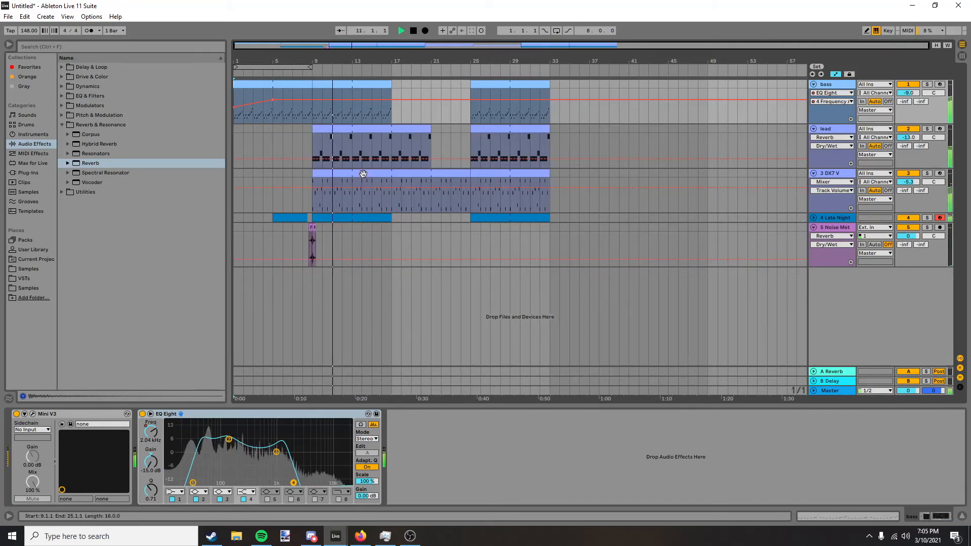
Duplicate the lead track and move the duplicate's clip at bar 9 onto the original lead track.
left_click(377, 147)
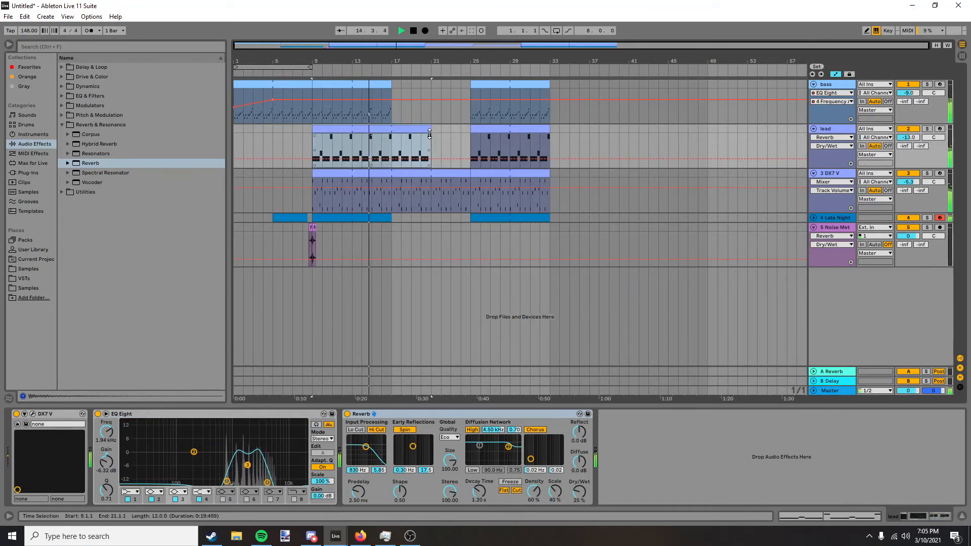
right_click(833, 131)
left_click(855, 151)
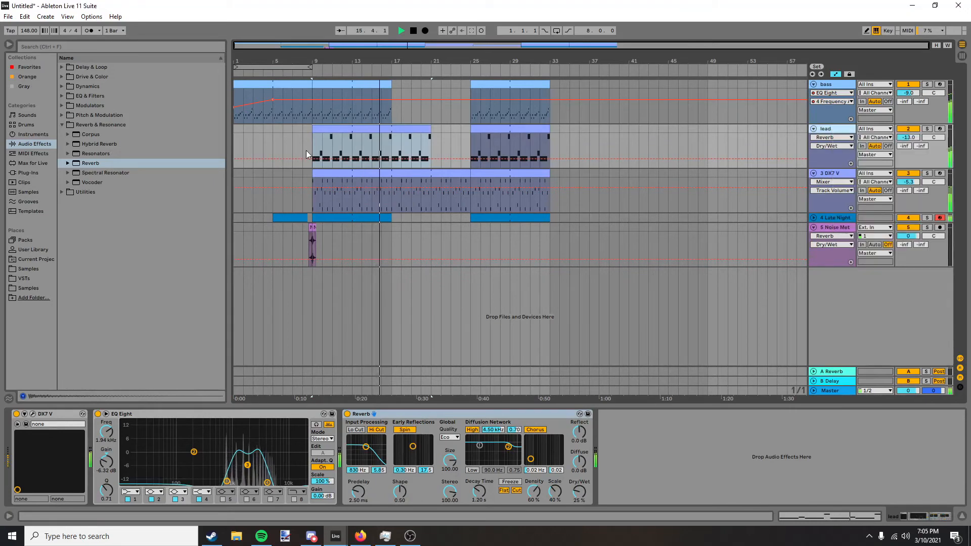
left_click(412, 32)
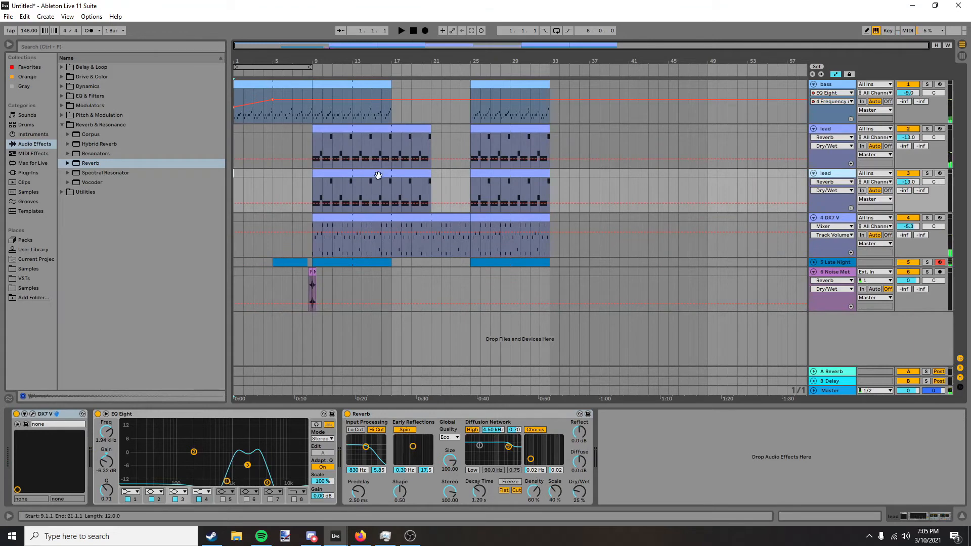
left_click(419, 180)
left_click_drag(420, 179, 422, 135)
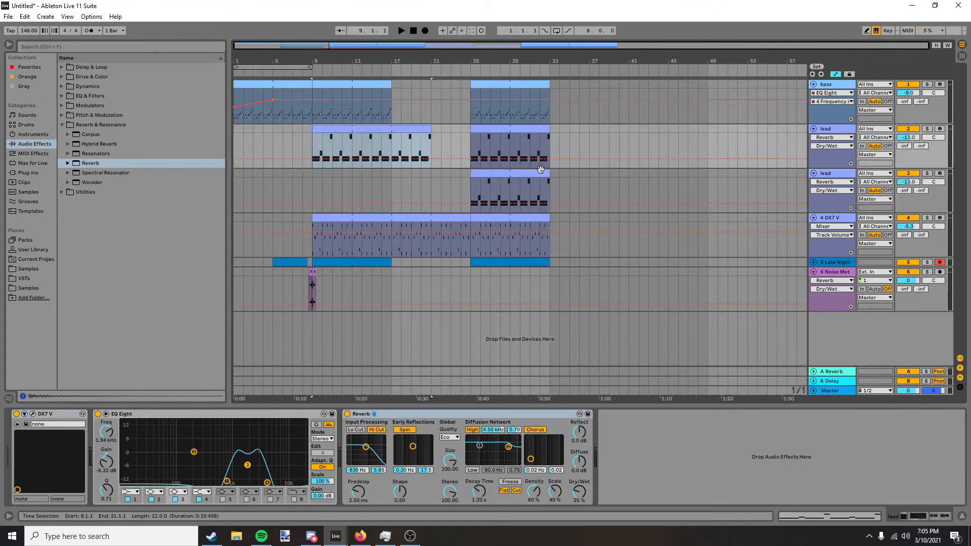
Rename the duplicated lead track as lead 2.
left_click(824, 177)
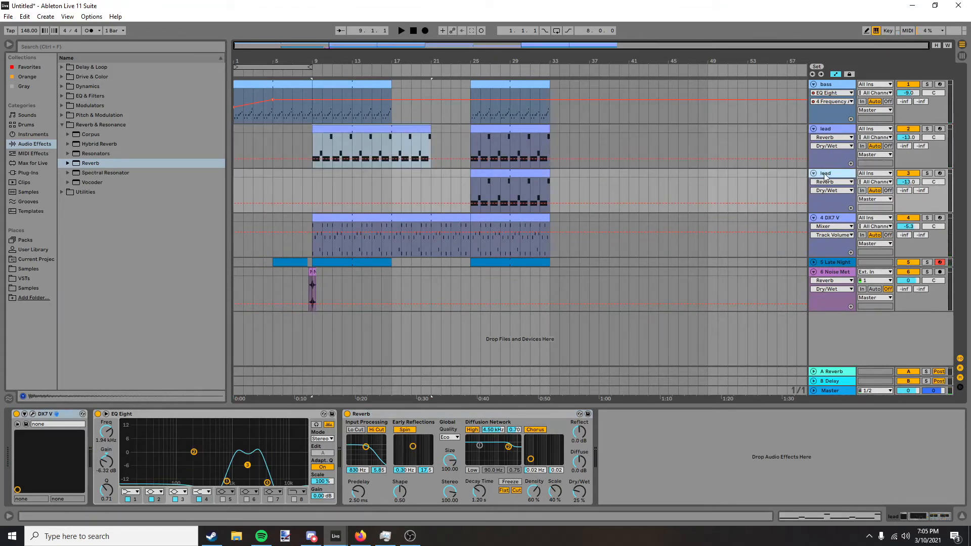
right_click(826, 176)
left_click(839, 216)
type("2")
key("Return")
Extend the first lead clip's start back to bar 5 and paste a copy of the lead 2 clip at bar 9.
left_click_drag(312, 132, 274, 132)
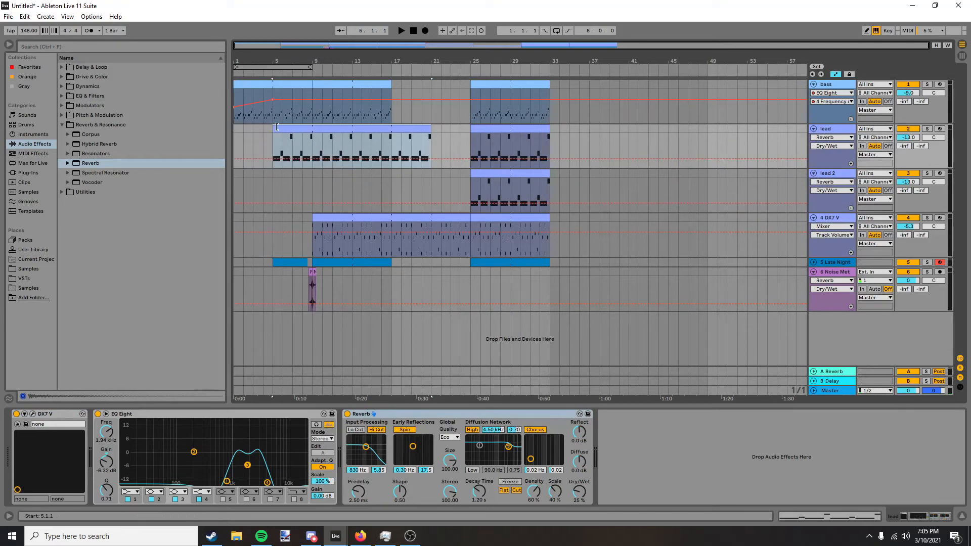
left_click(395, 128)
left_click(493, 175)
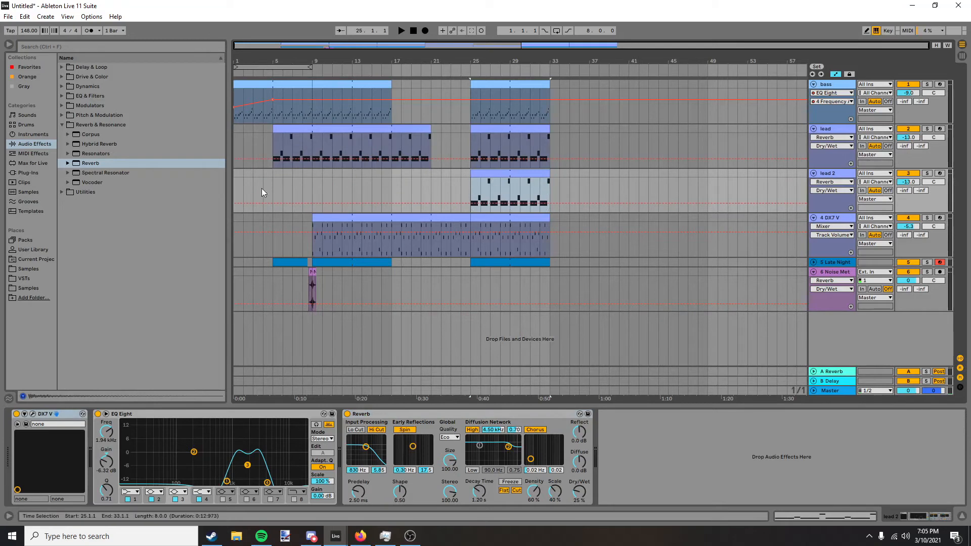
left_click(315, 172)
key("ctrl+v")
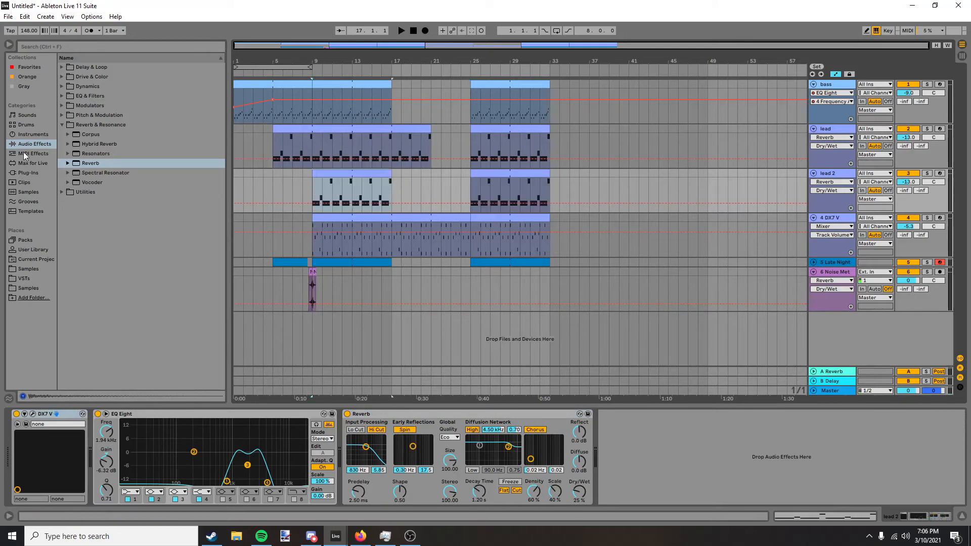
Rename the DX7 V track as chords.
left_click(821, 133)
left_click(828, 176)
right_click(827, 218)
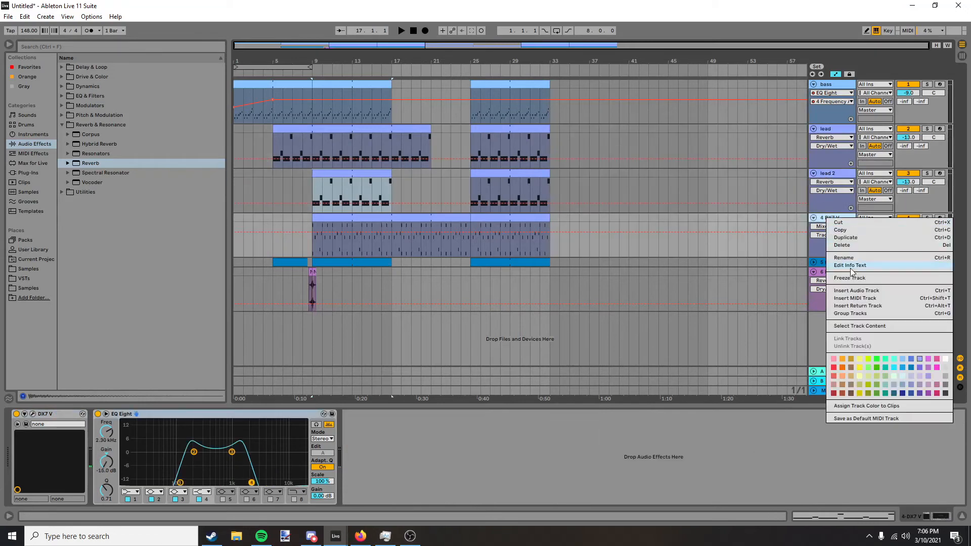
left_click(836, 256)
type("ch")
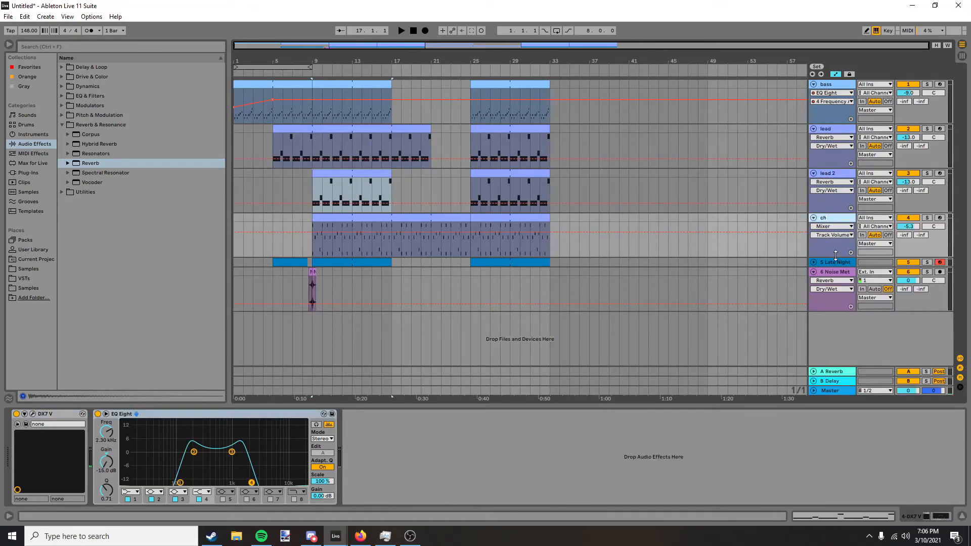
type("ords")
key("Return")
Rename the Late Night beatbox track as drums and the Noise Metal impact track as fx.
right_click(826, 263)
left_click(840, 301)
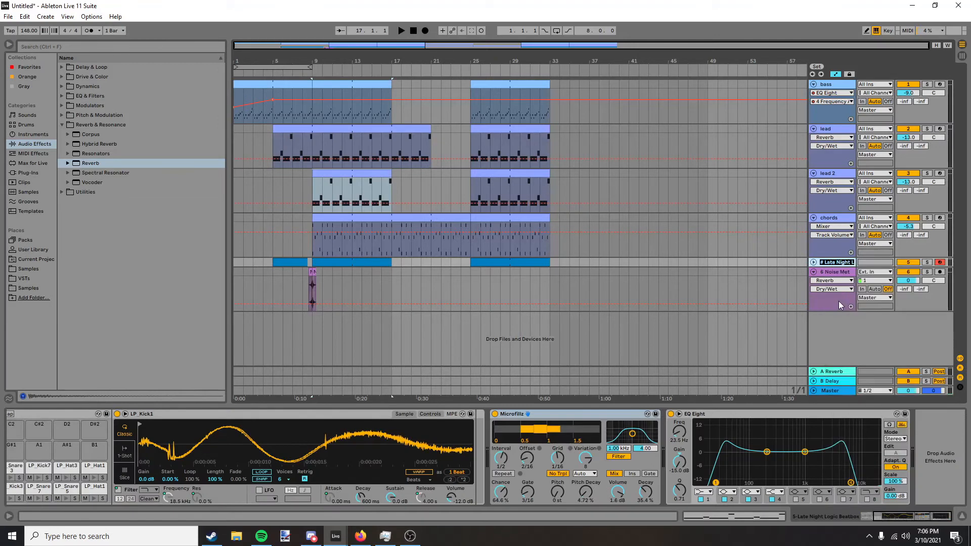
type("drums")
right_click(831, 273)
left_click(840, 313)
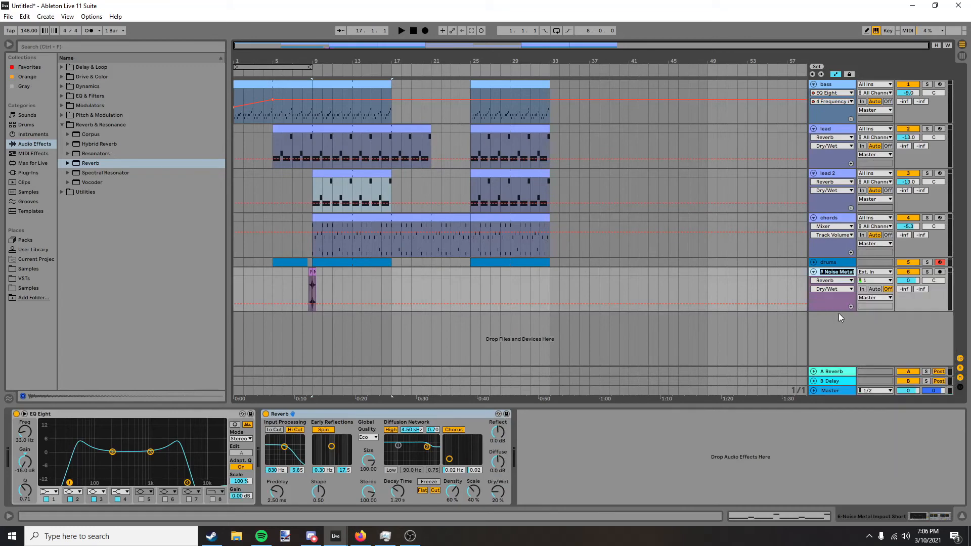
type("g")
Open the preset browser of lead 2's DX7 V and filter the presets to the Lead type.
left_click(831, 225)
left_click(827, 196)
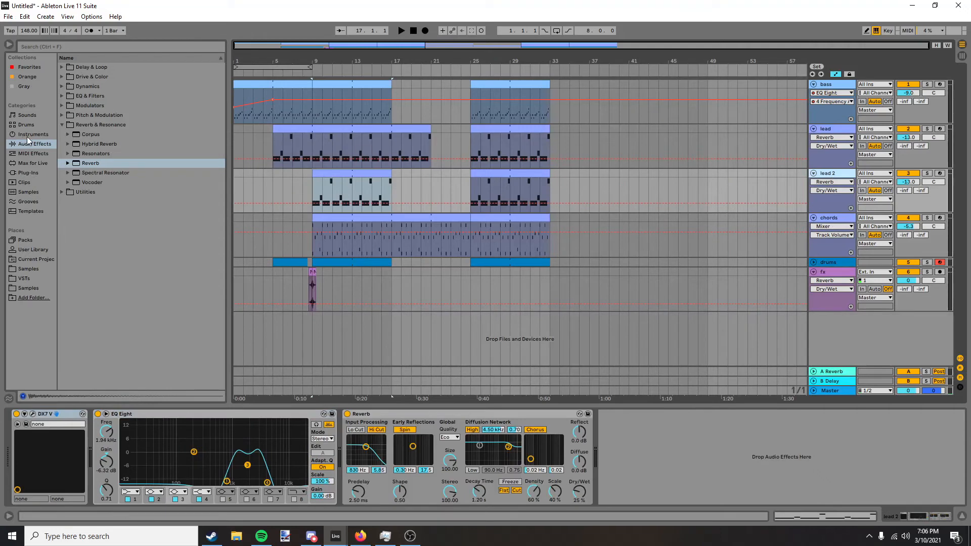
left_click(61, 126)
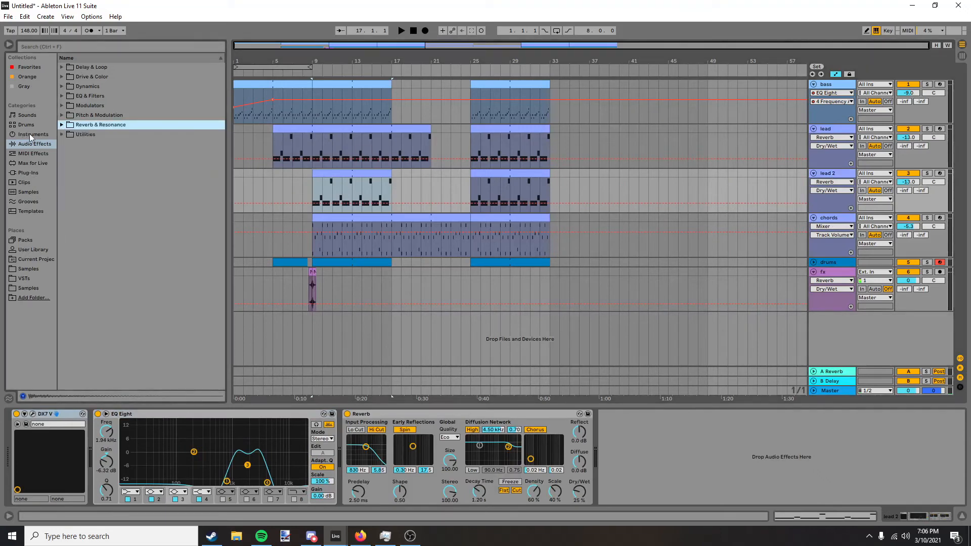
left_click(33, 415)
left_click(33, 415)
left_click(33, 414)
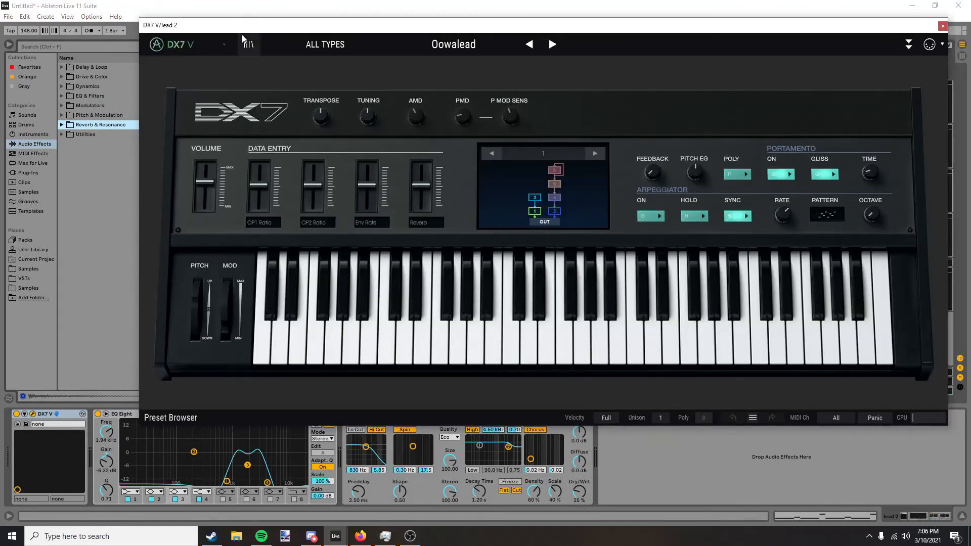
left_click(249, 45)
scroll(475, 203, "down", 5)
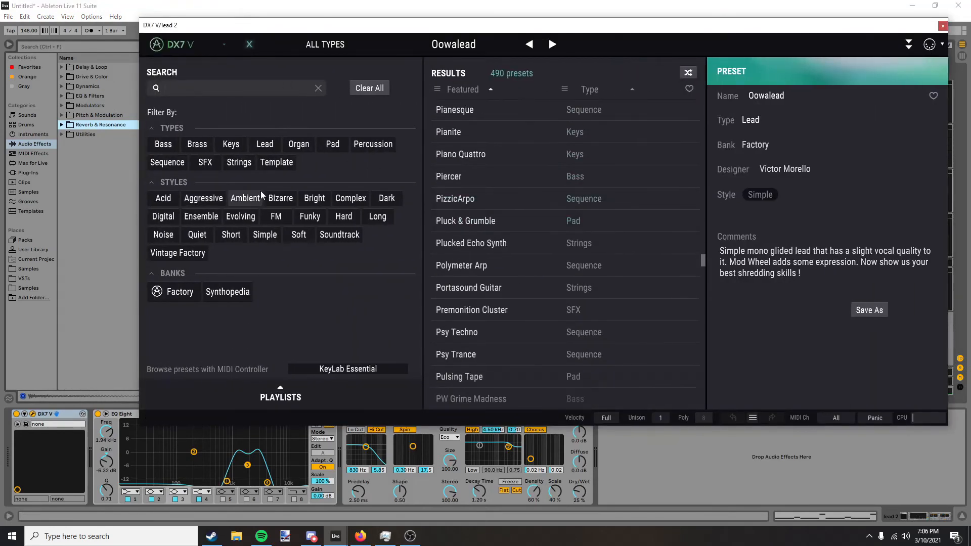
left_click(261, 148)
Try the Stream Of Fifths and Rom2A 17-RECORDER presets on lead 2, playing the track soloed.
scroll(532, 253, "down", 3)
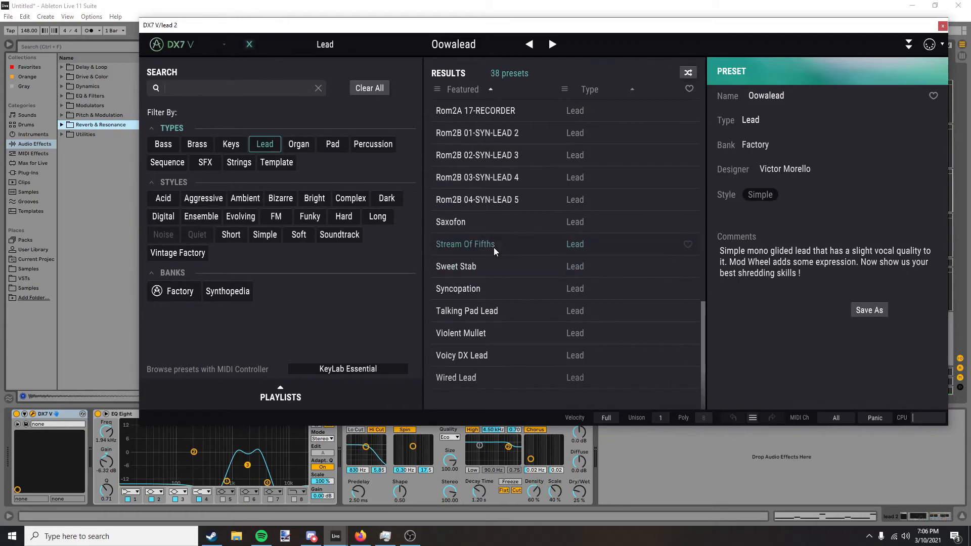
left_click(465, 244)
scroll(463, 212, "up", 2)
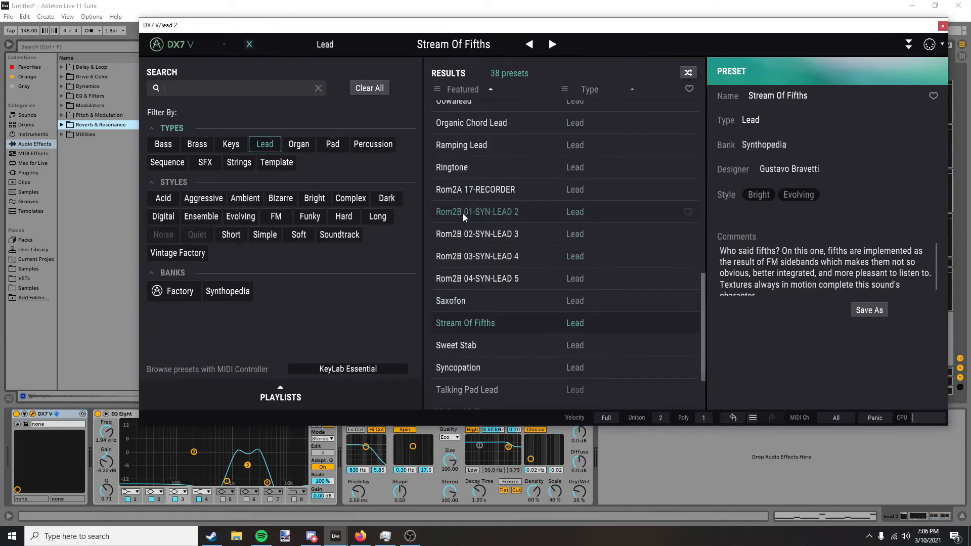
left_click(462, 196)
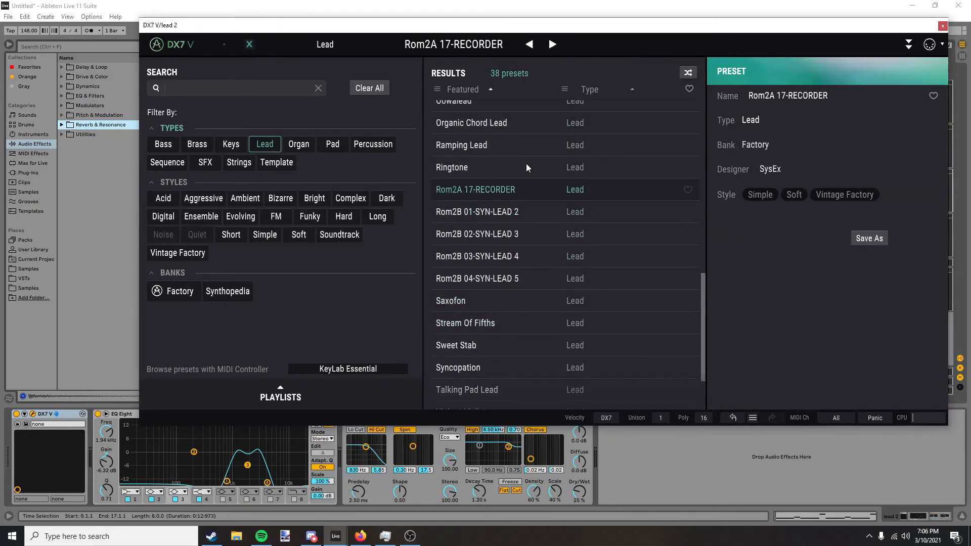
left_click_drag(474, 29, 0, 104)
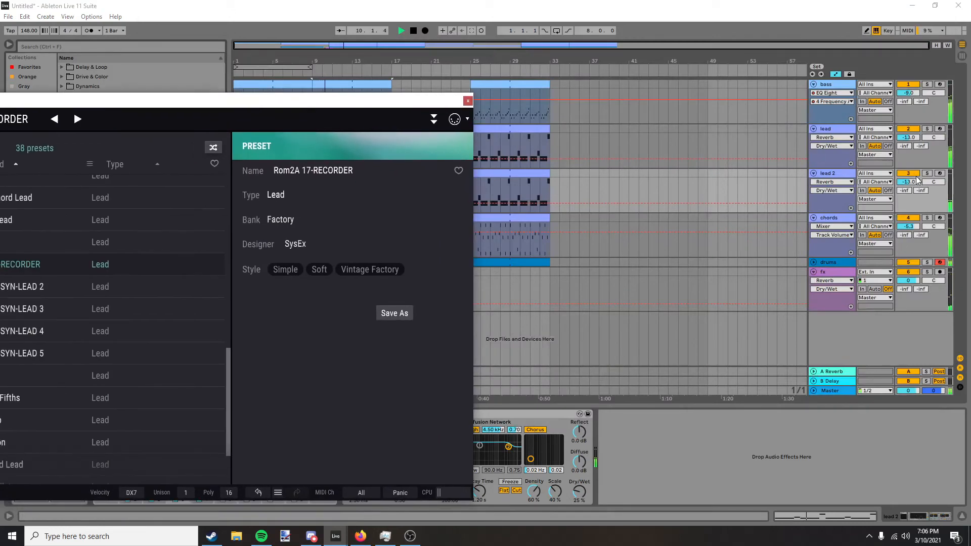
left_click(928, 173)
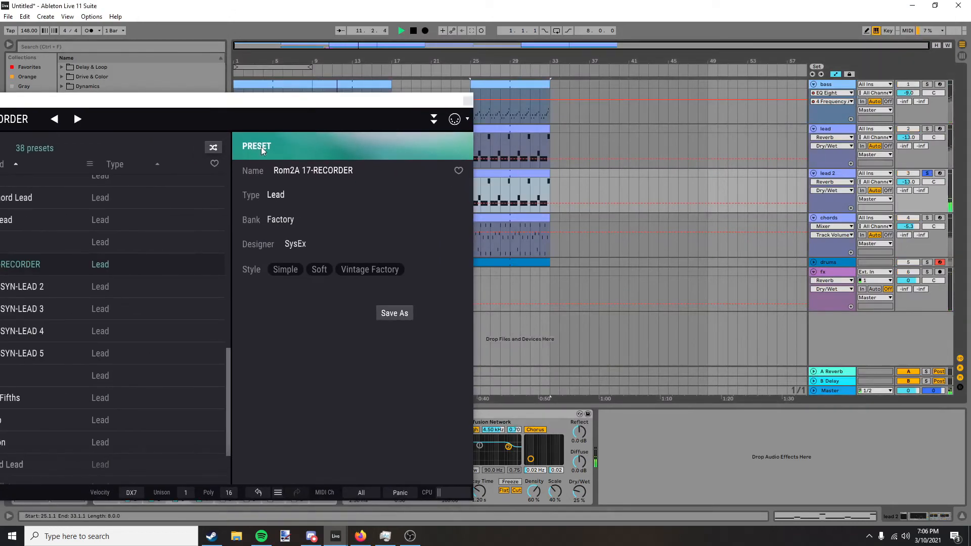
Try the Ringtone preset on lead 2, play it solo and with the other tracks, and close the synth window.
left_click_drag(218, 104, 656, 65)
scroll(475, 219, "up", 3)
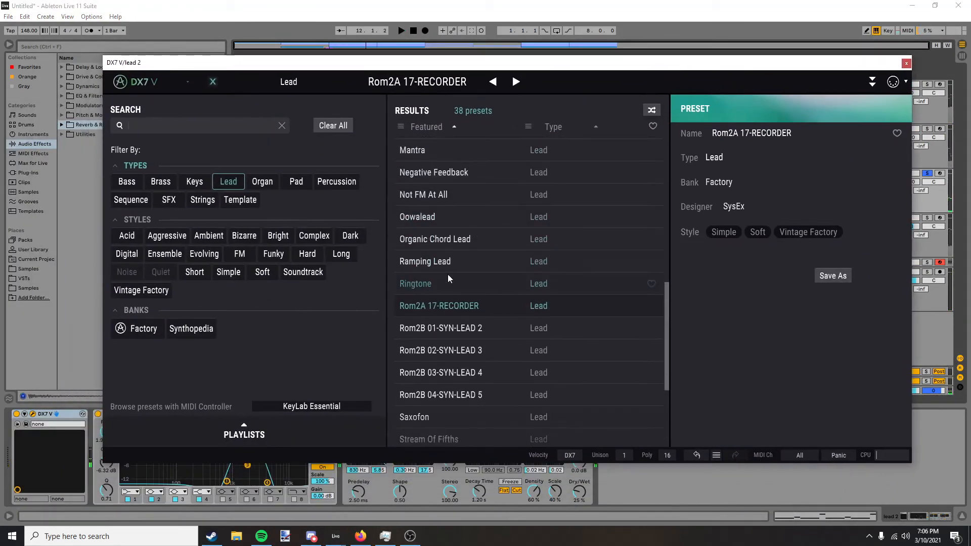
left_click(496, 283)
key("space")
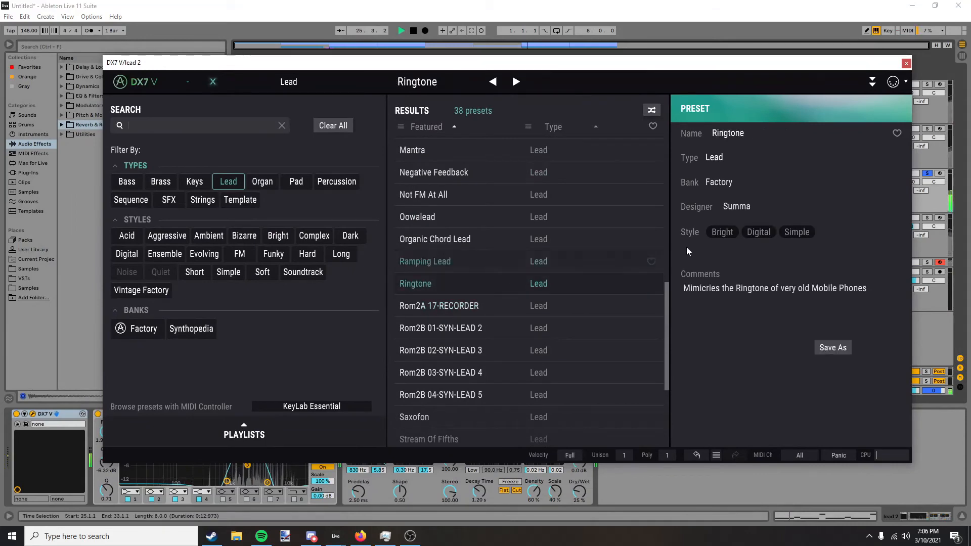
left_click_drag(835, 64, 813, 62)
left_click(927, 174)
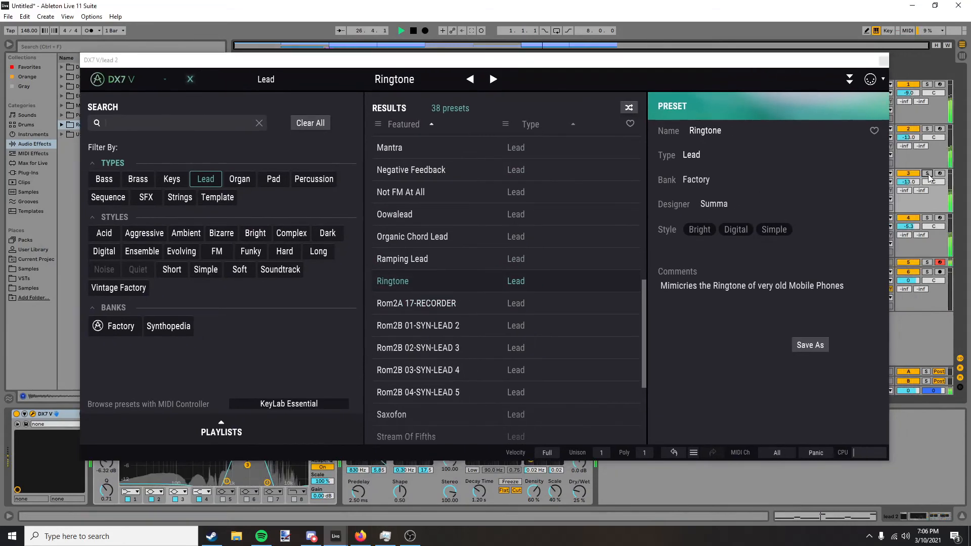
left_click(883, 60)
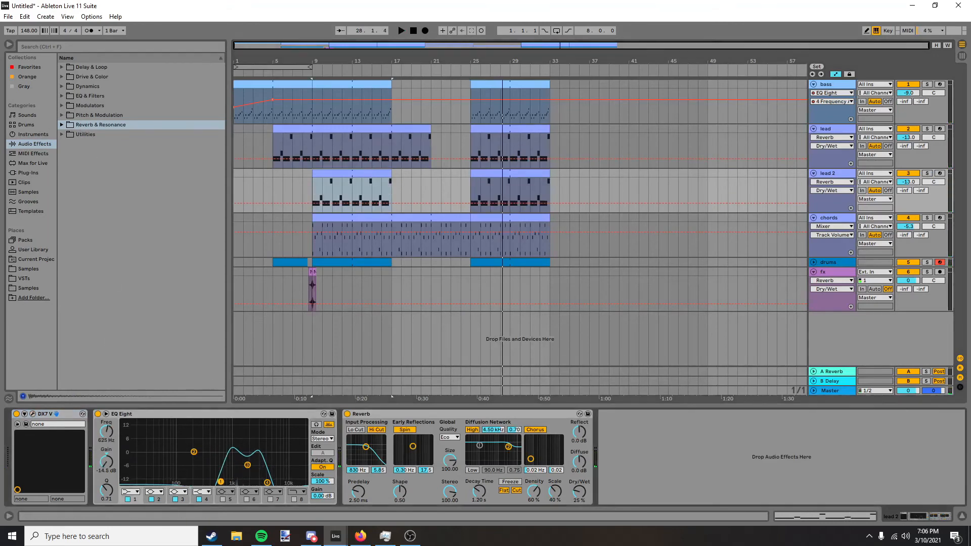
Play the arrangement from bar 9, solo lead 2 and show the built-in instruments in the browser.
key("space")
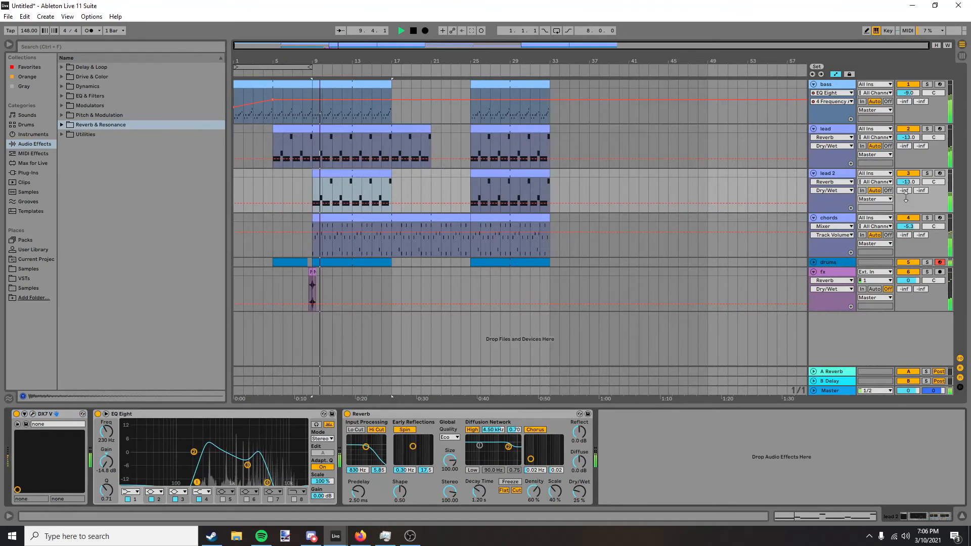
left_click(927, 173)
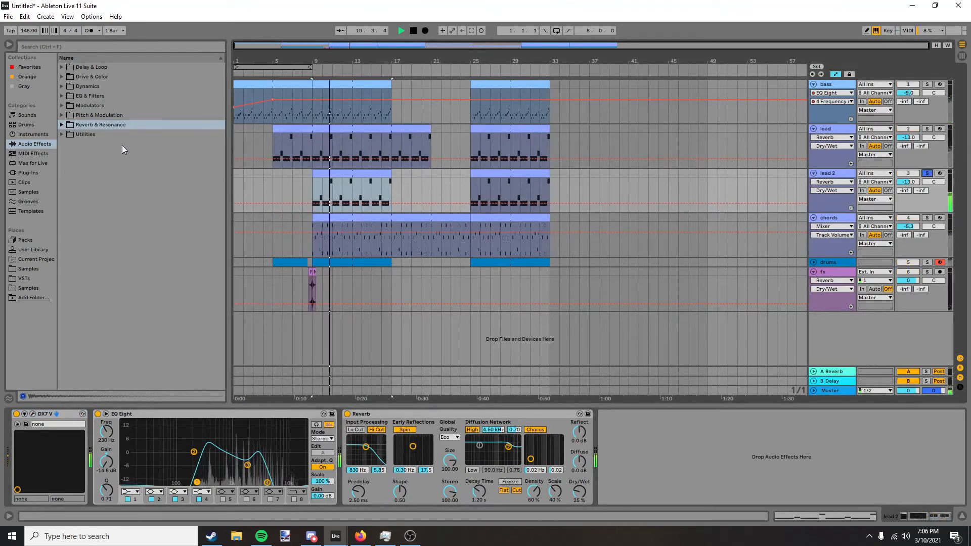
left_click(54, 135)
key("space")
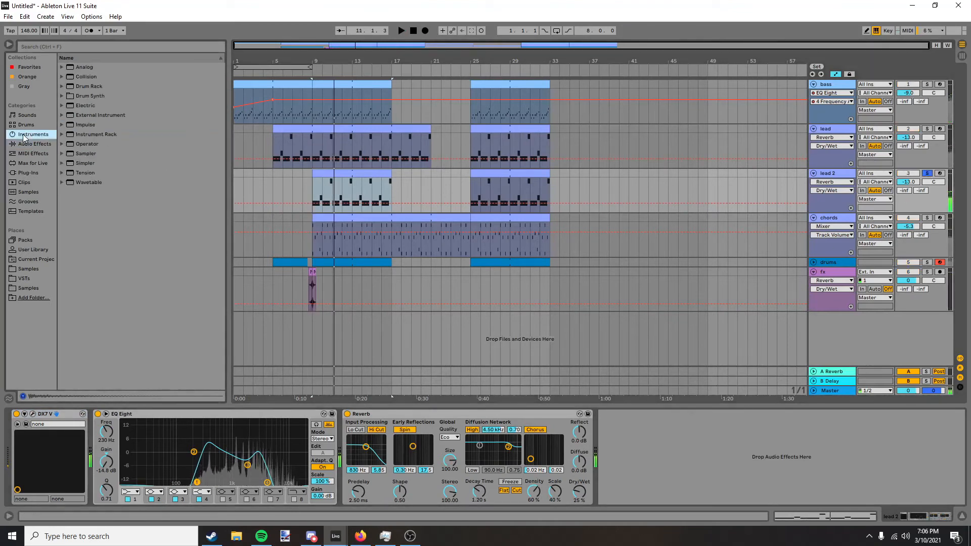
Expand the Instrument Rack's Synth Lead presets and preview A Hornet Pillow.
left_click(66, 116)
left_click(62, 135)
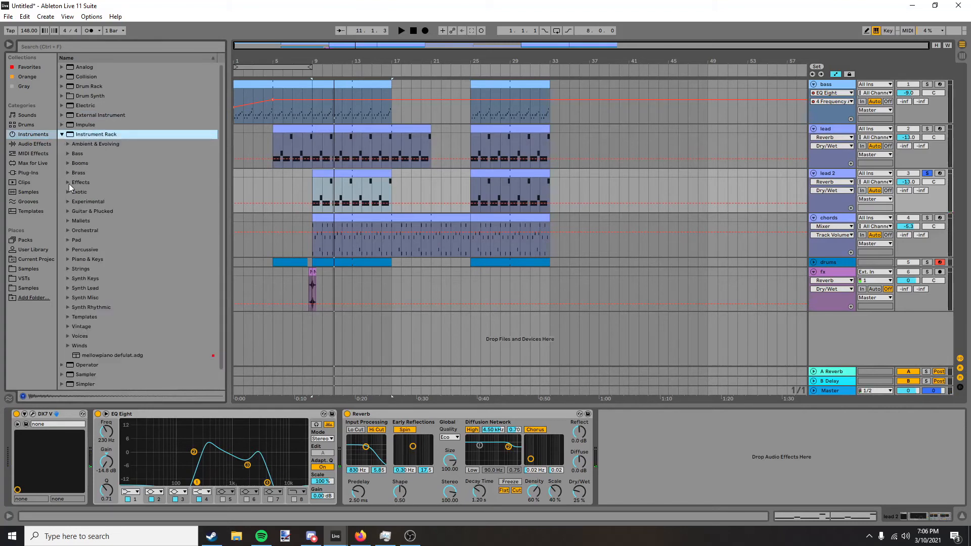
scroll(67, 189, "down", 1)
scroll(63, 268, "down", 1)
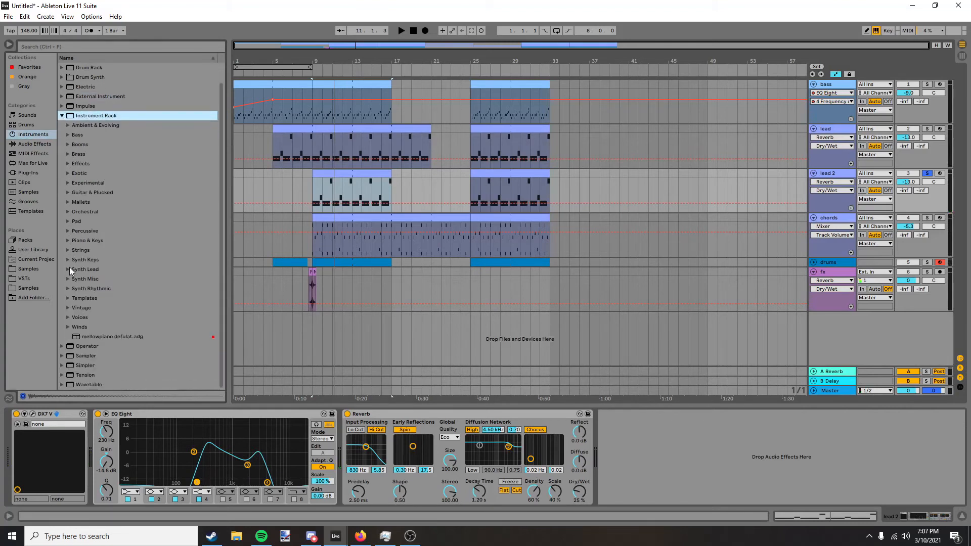
left_click(68, 269)
left_click(117, 265)
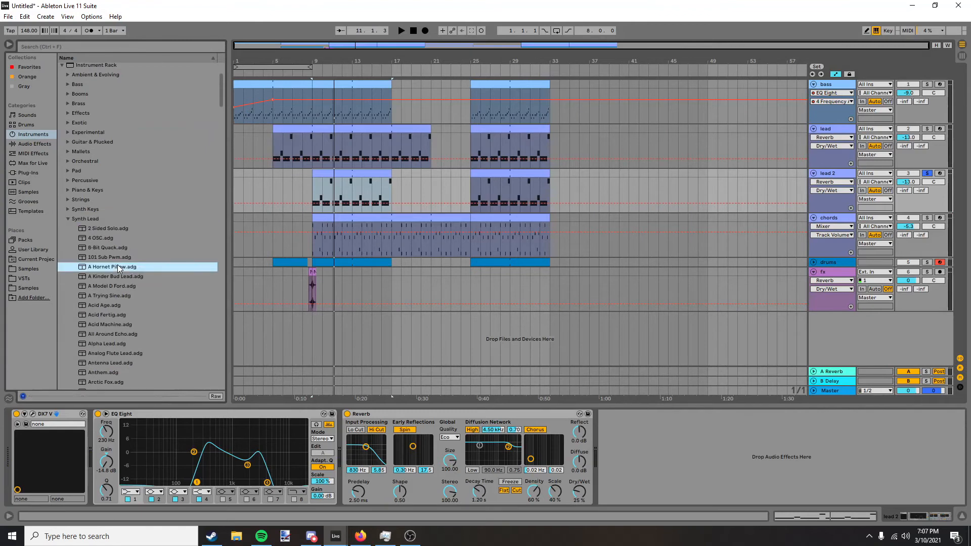
Try Acid Age in place of lead 2's DX7 V and play the soloed clip from bar 9.
scroll(116, 262, "down", 3)
left_click(107, 246)
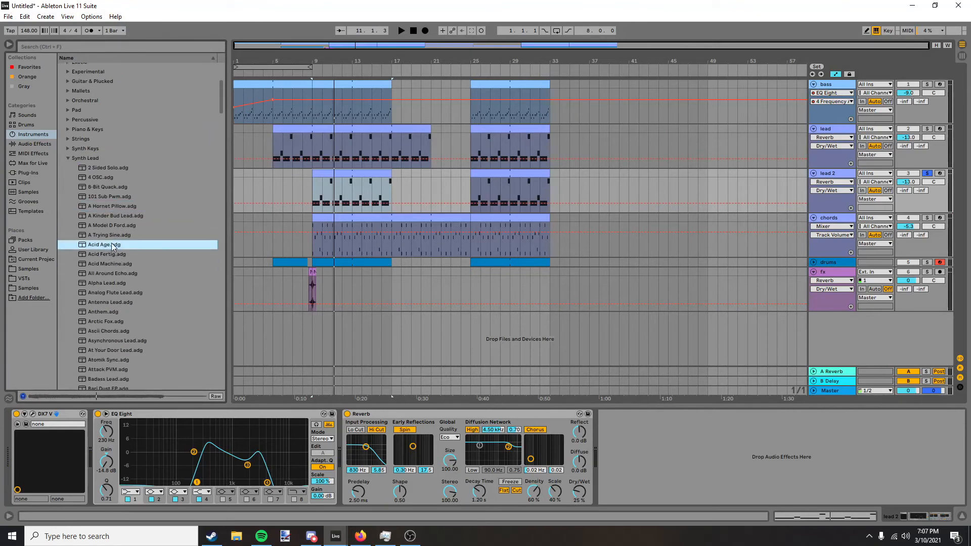
left_click_drag(101, 317, 42, 414)
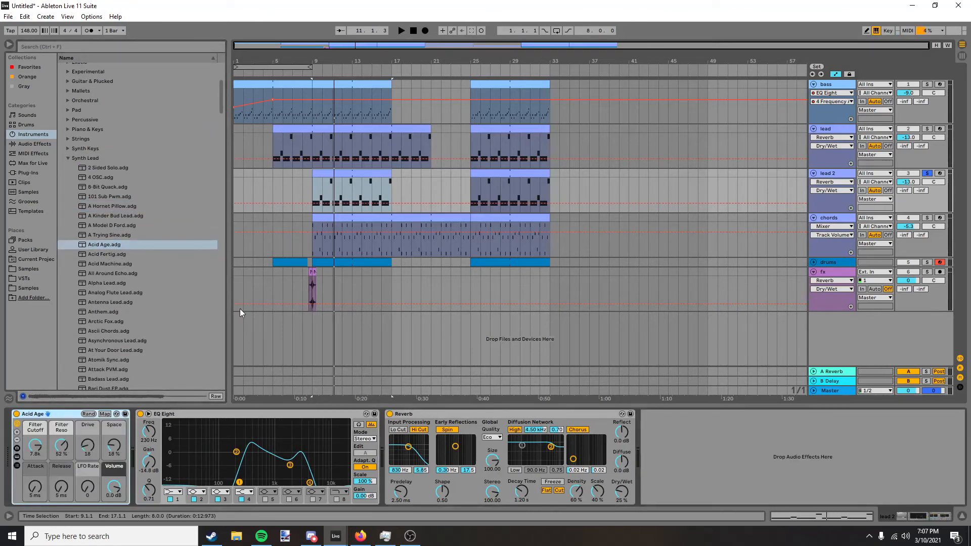
key("space")
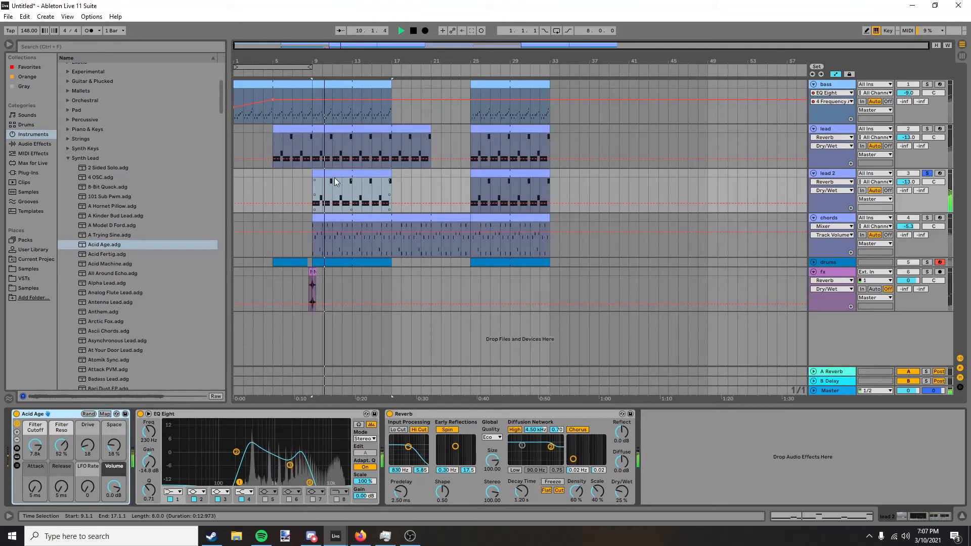
scroll(102, 304, "down", 3)
key("space")
Preview more Synth Lead presets, replace lead 2's Acid Age with Atomik Sync and play it from bar 9.
left_click(93, 260)
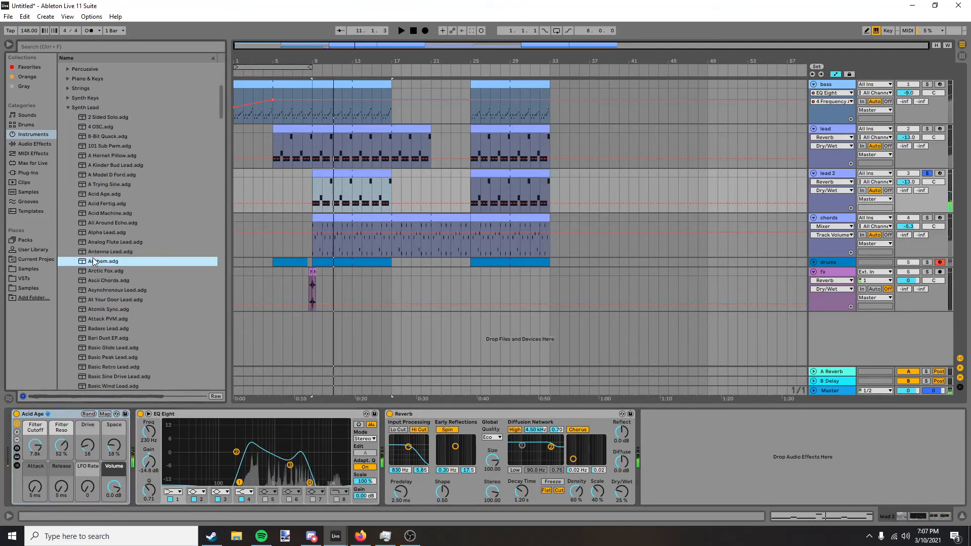
left_click(95, 273)
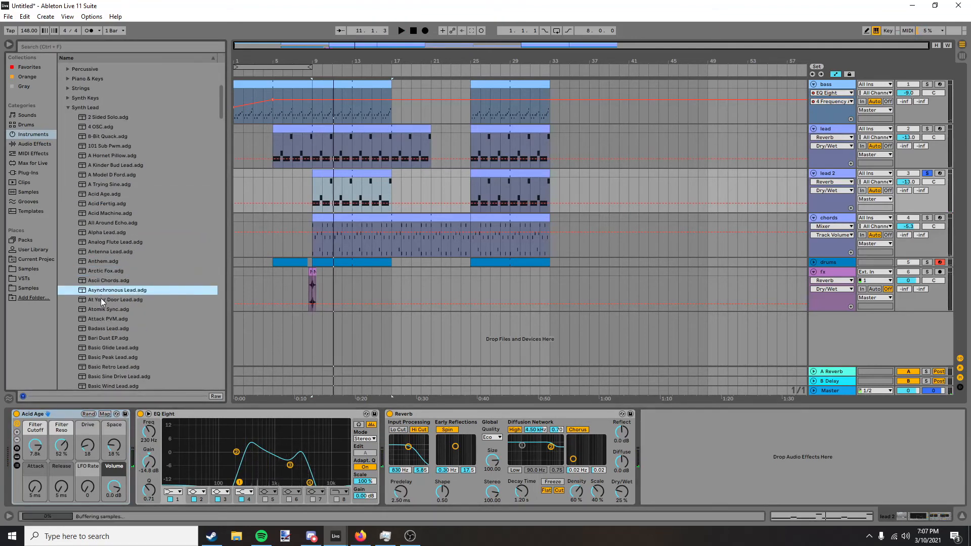
left_click(100, 292)
left_click(105, 310)
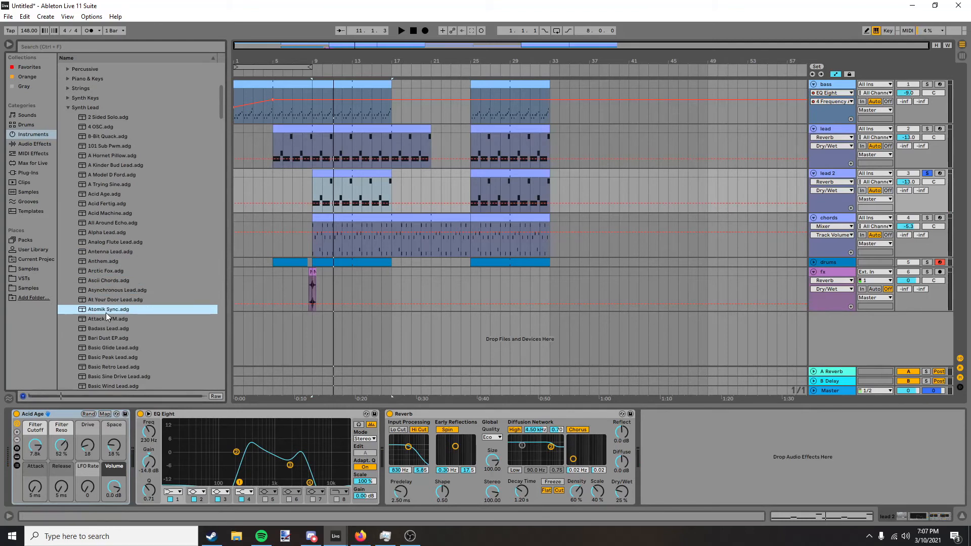
left_click_drag(46, 419, 46, 419)
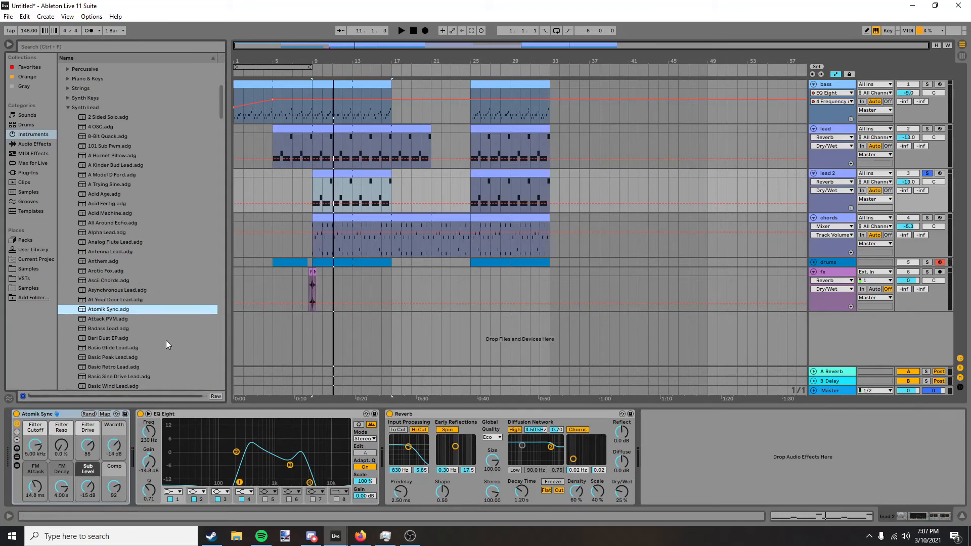
key("space")
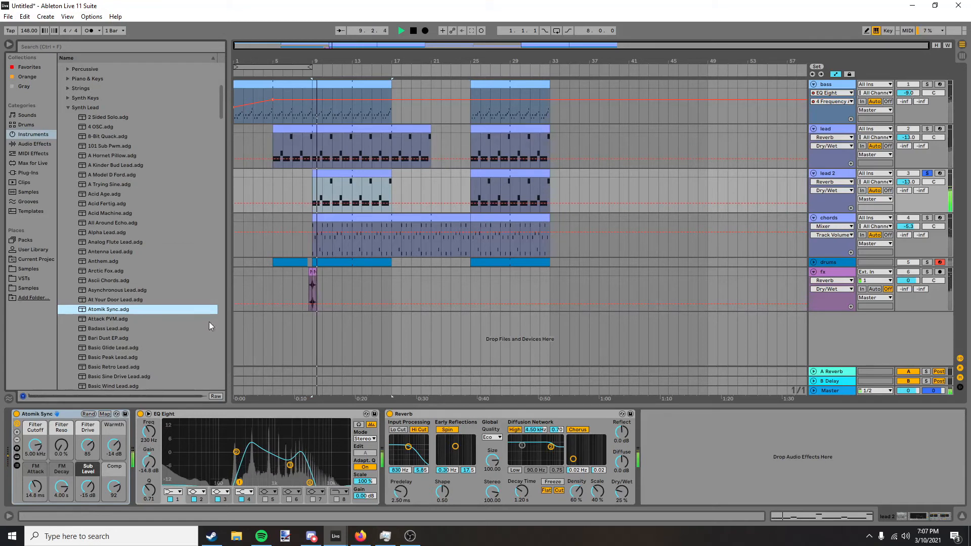
Stop playback and list the Drive & Color audio effects in the browser.
left_click(21, 143)
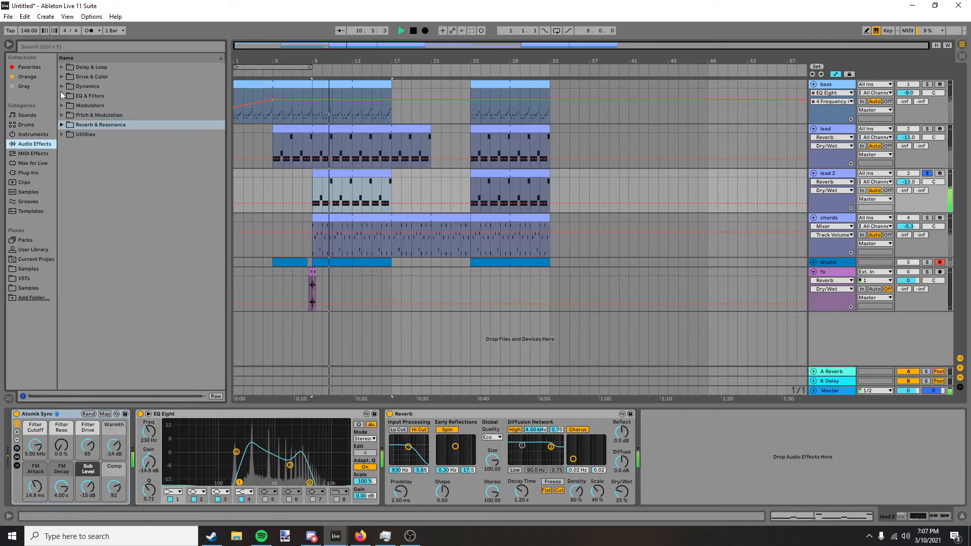
key("space")
left_click(53, 88)
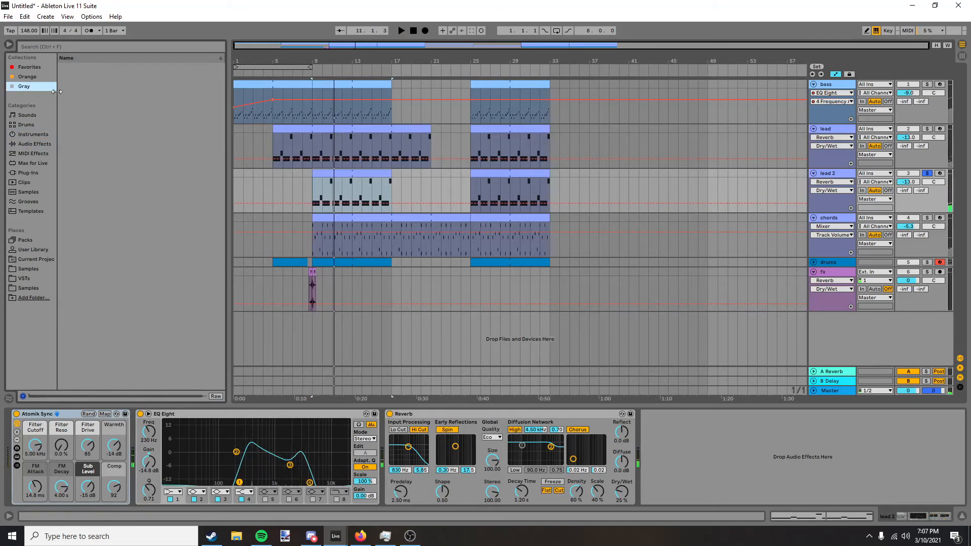
left_click(23, 136)
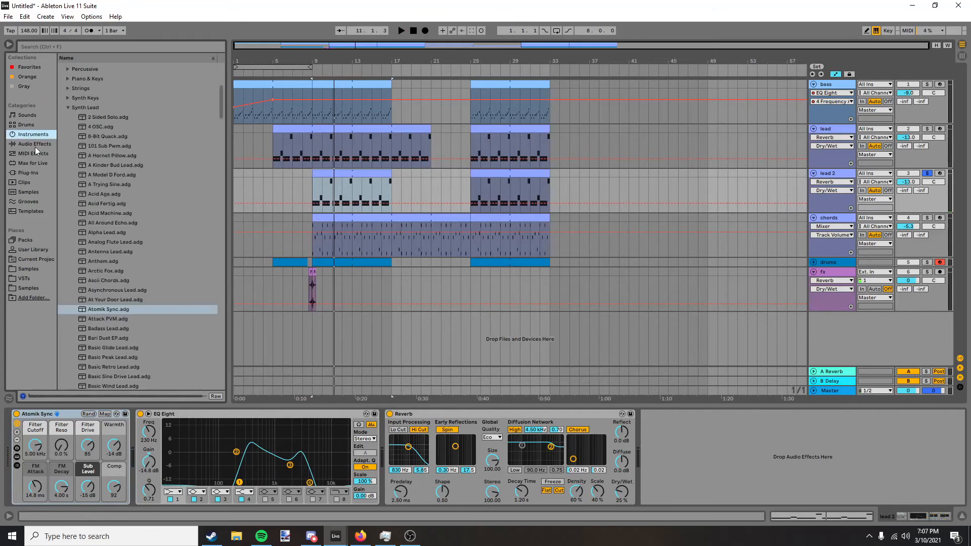
left_click(35, 145)
left_click(61, 77)
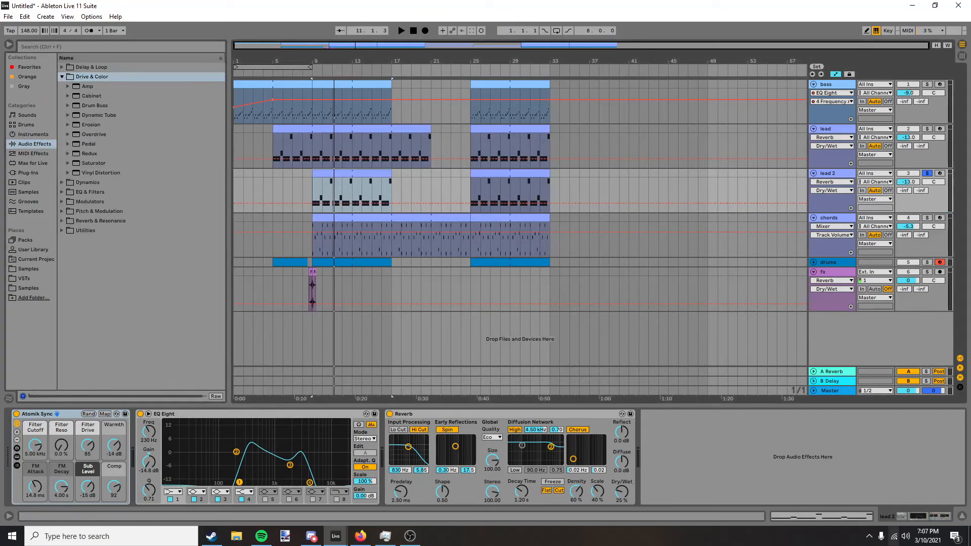
Lower all notes in lead 2's clip at bar 9 by one octave and play the clip.
left_click(866, 517)
left_click(323, 459)
key("ctrl+a")
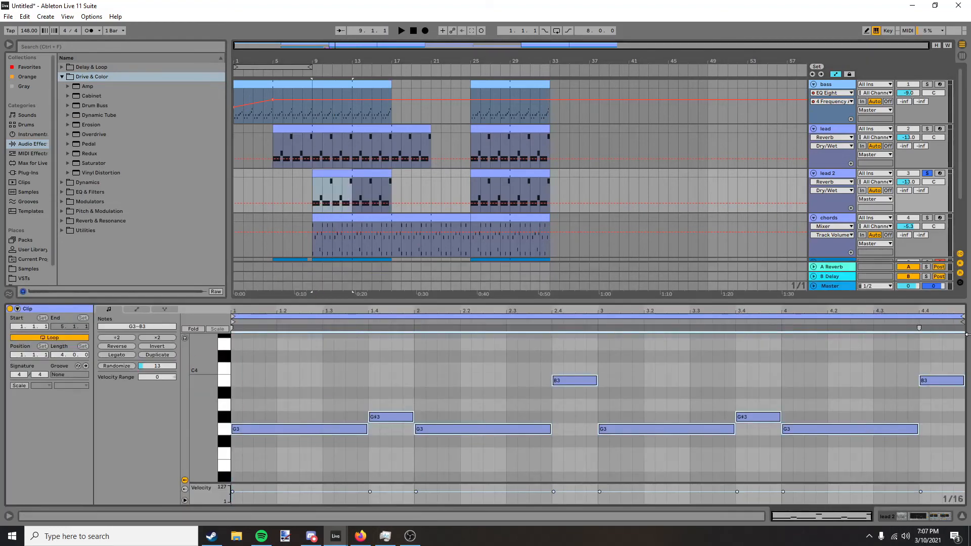
key("shift+Down")
key("space")
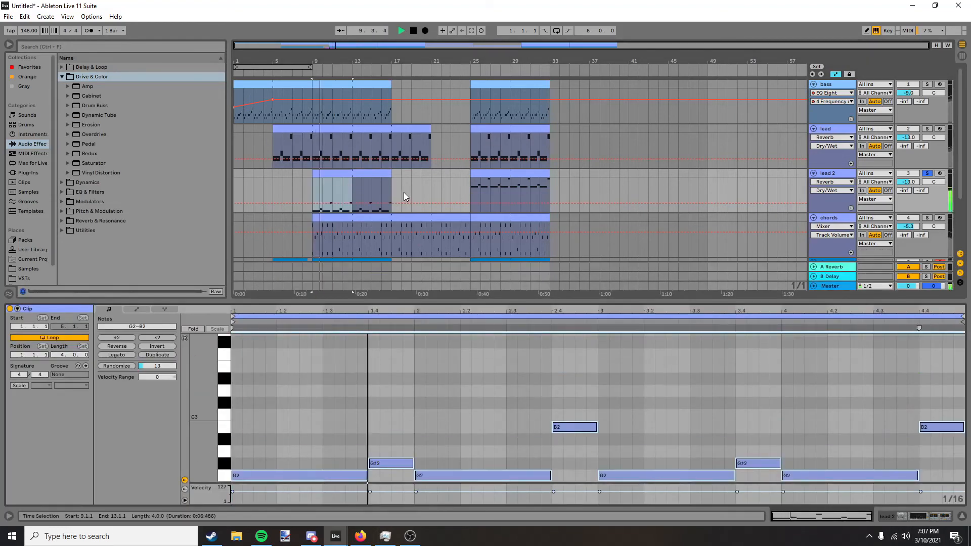
key("space")
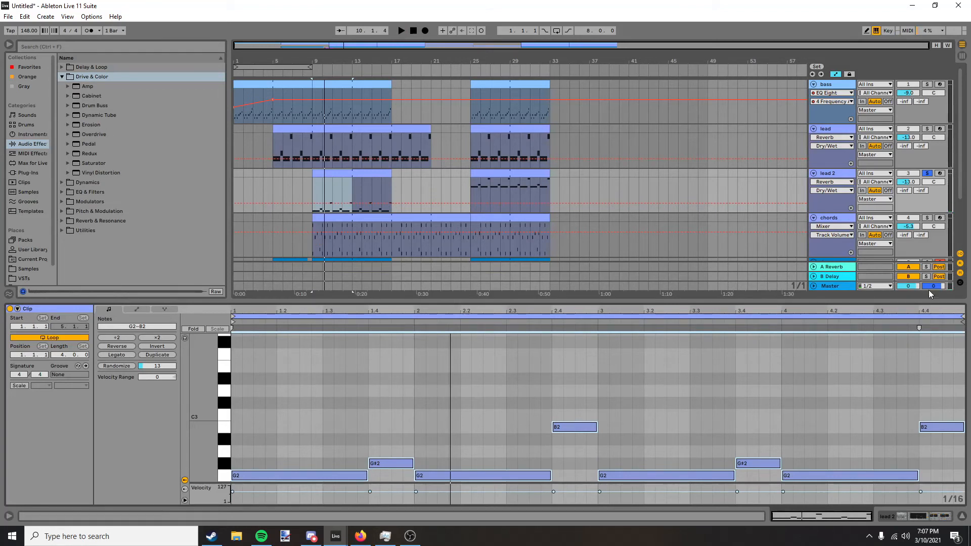
Insert the Pedal preset Hot Fuzz between lead 2's EQ Eight and Reverb, then unsolo the track and play it with the full mix.
left_click(900, 516)
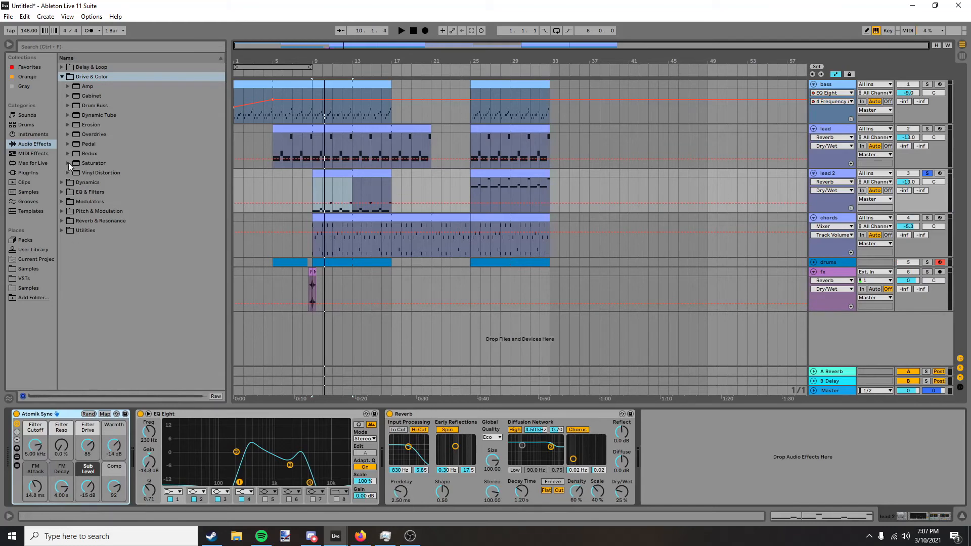
left_click(67, 145)
left_click_drag(103, 250, 485, 452)
key("space")
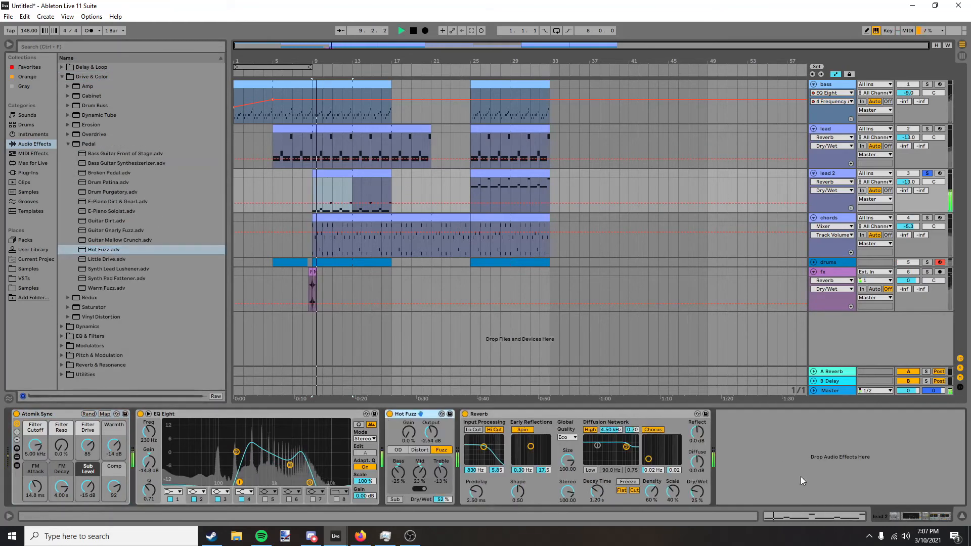
left_click(926, 176)
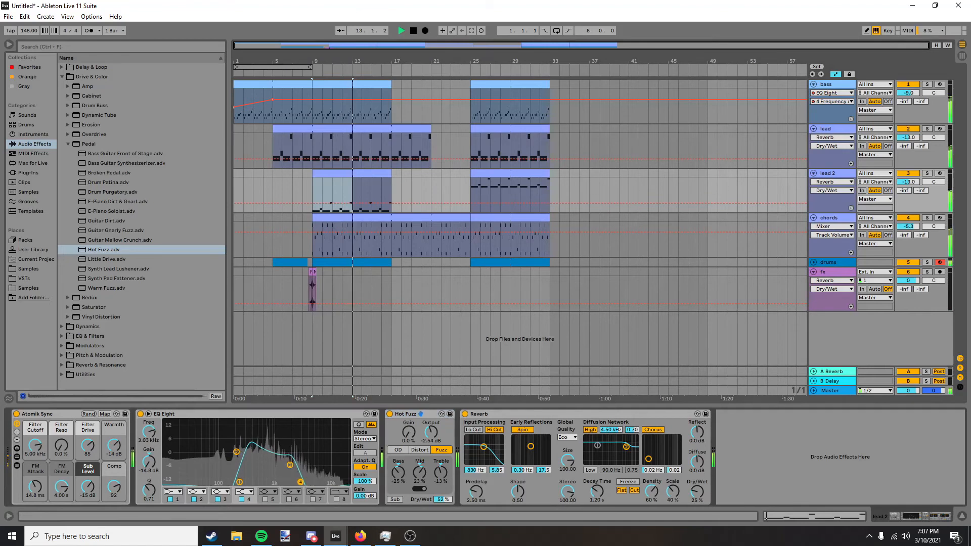
key("space")
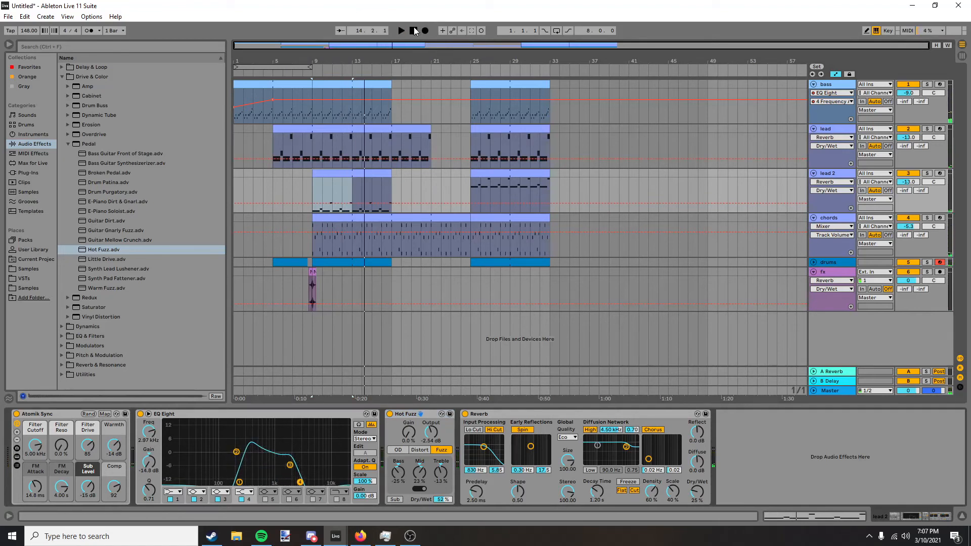
Replace lead 2's clips at bars 25 to 33 with a copy of its lowered clips from bars 9 to 17.
left_click(539, 175)
left_click(339, 172)
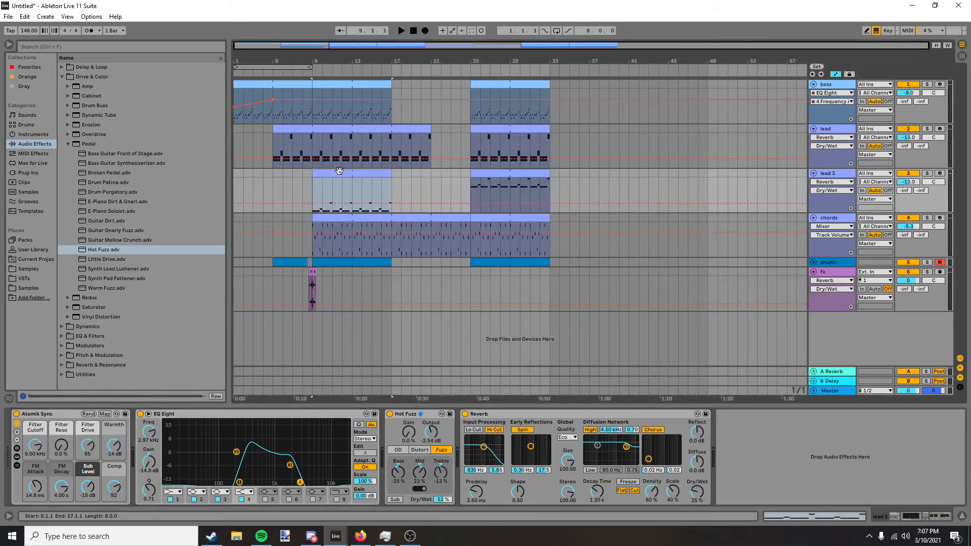
left_click(512, 173)
key("ctrl+v")
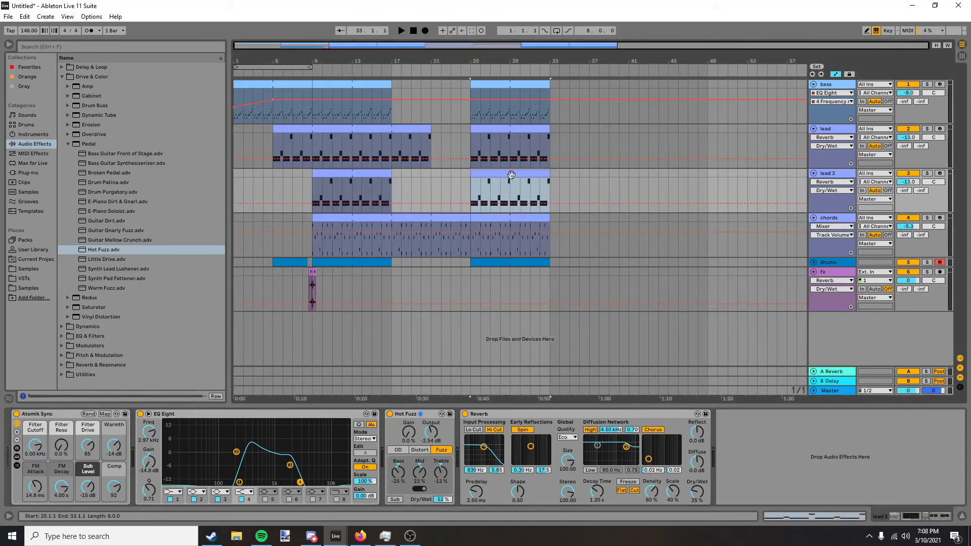
Extend the second chords and bass sections to bar 41 and the drums to bar 37, then return playback to the start.
left_click_drag(548, 221, 624, 222)
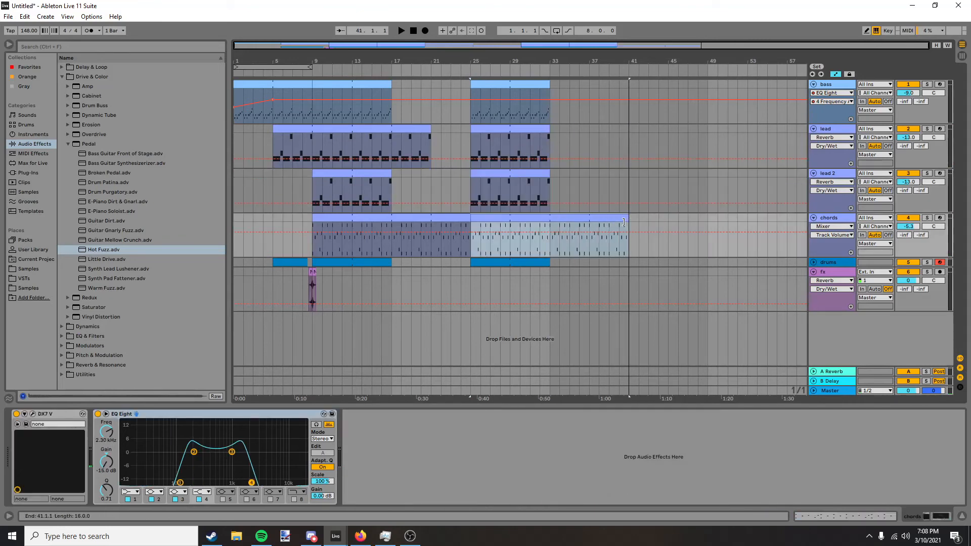
left_click_drag(550, 263, 589, 263)
left_click_drag(550, 88, 626, 91)
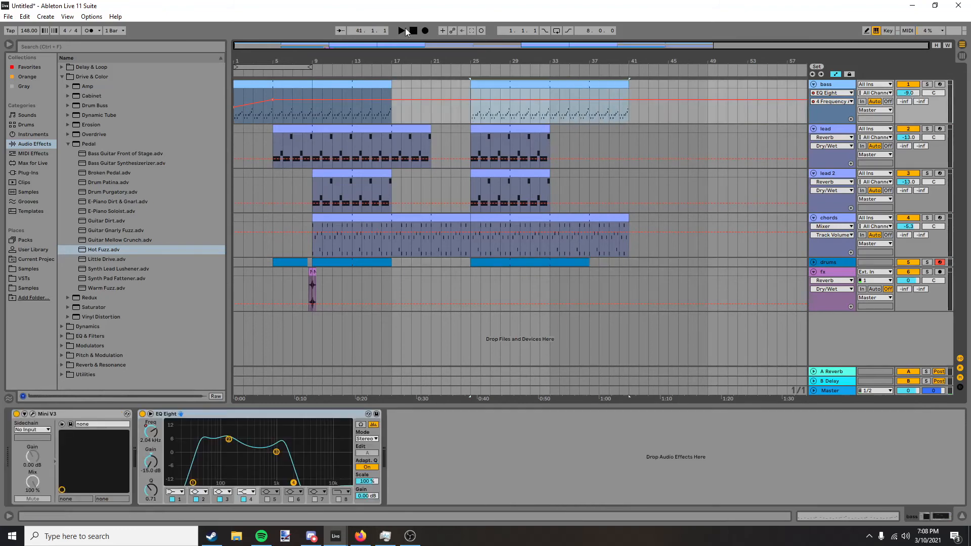
left_click(415, 30)
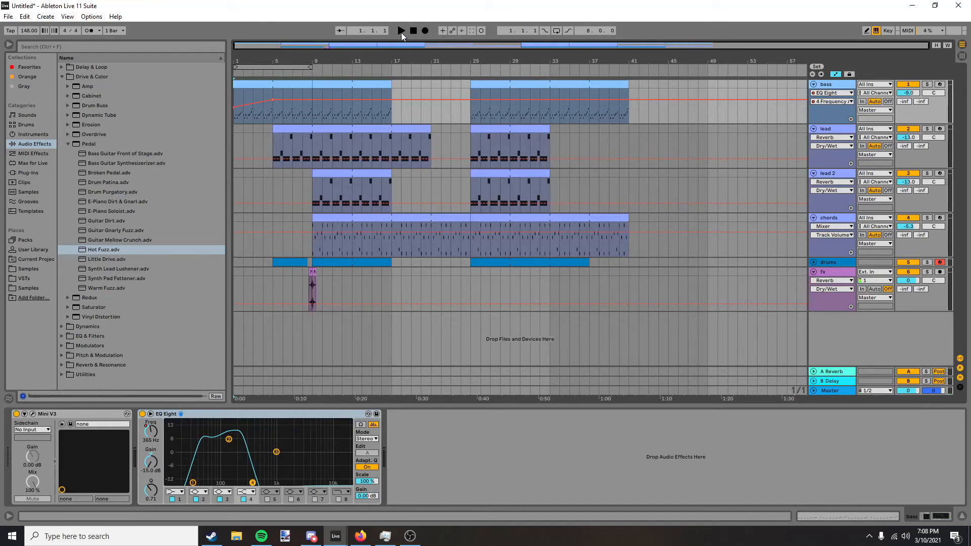
Move the loop region to bars 33 to 41.
left_click_drag(359, 63, 435, 59)
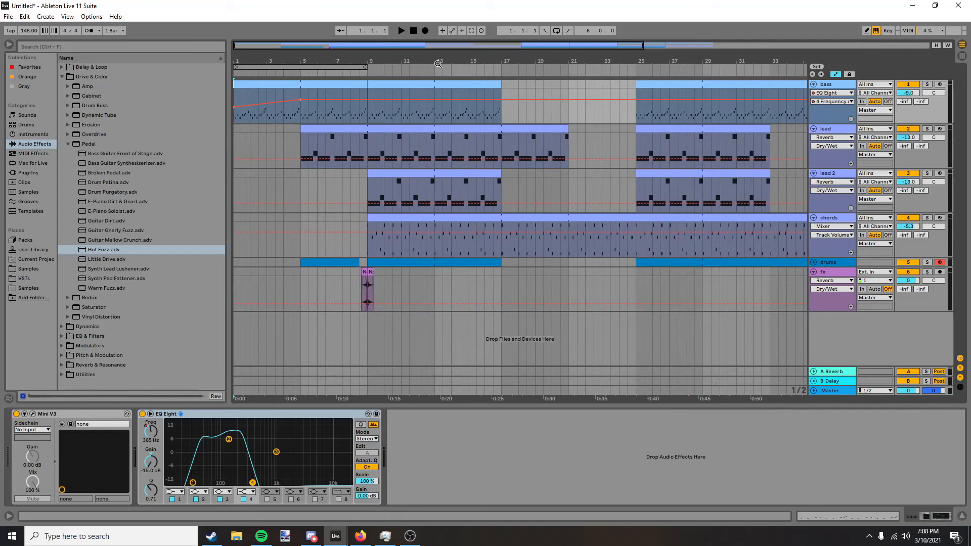
left_click_drag(438, 63, 372, 61)
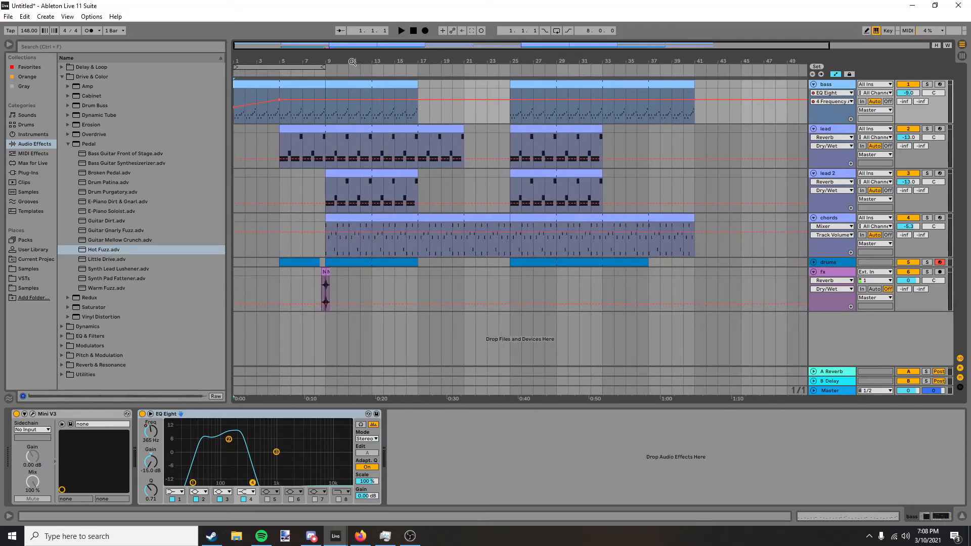
left_click(313, 540)
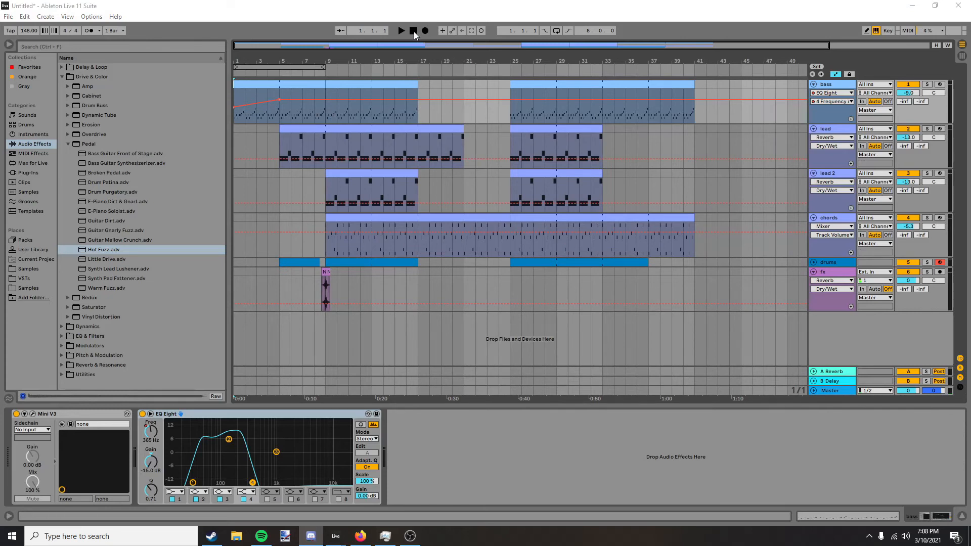
left_click_drag(284, 66, 654, 76)
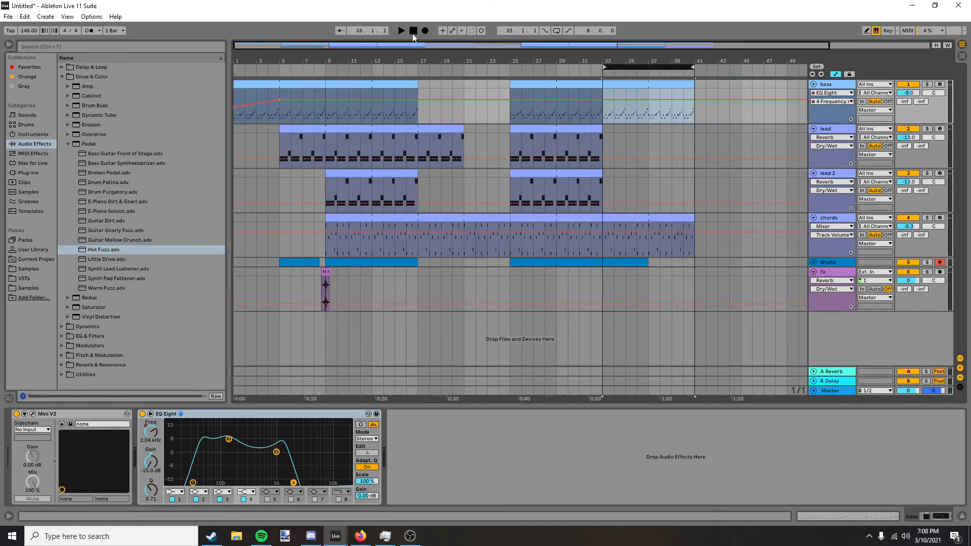
Trim the second bass section to end at bar 40 and extend the chords to bar 41.
left_click_drag(581, 85, 570, 86)
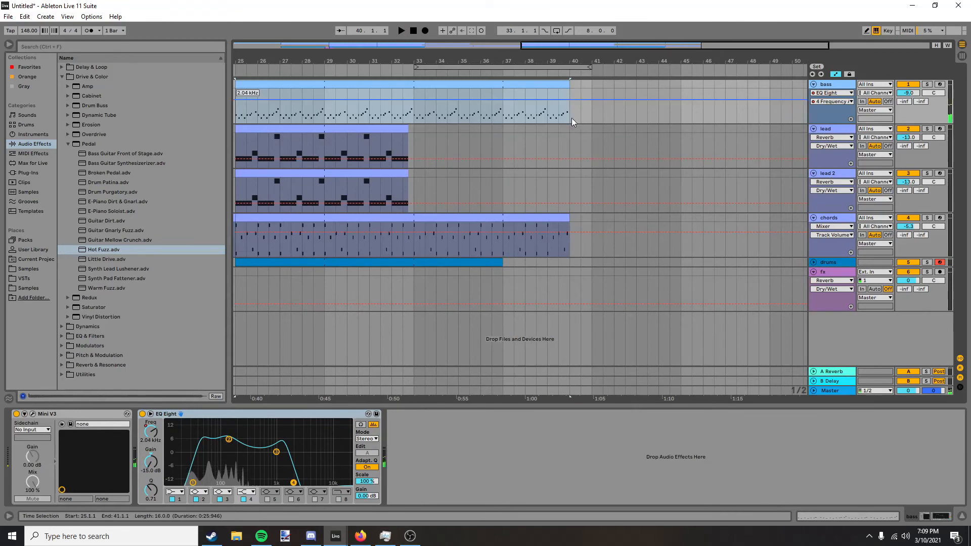
left_click_drag(568, 219, 587, 220)
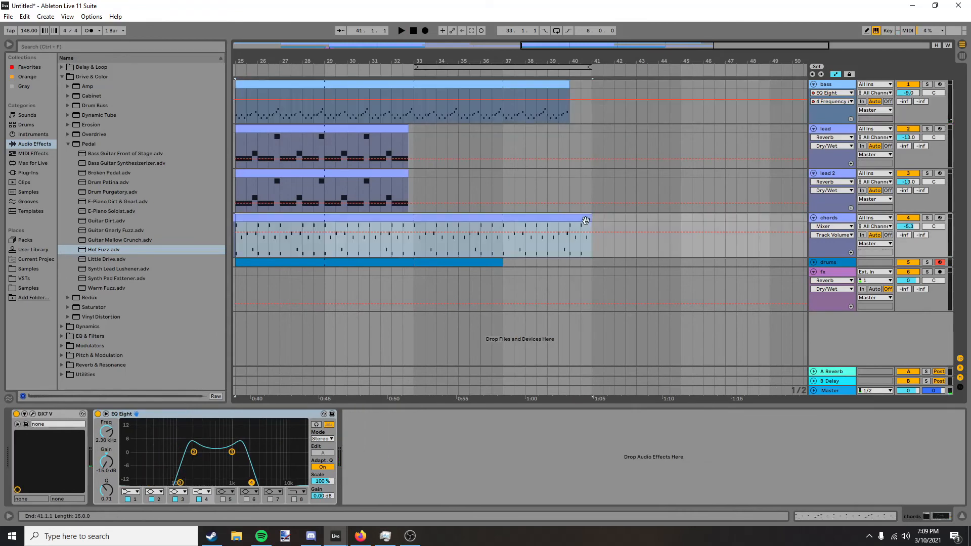
scroll(542, 199, "down", 3)
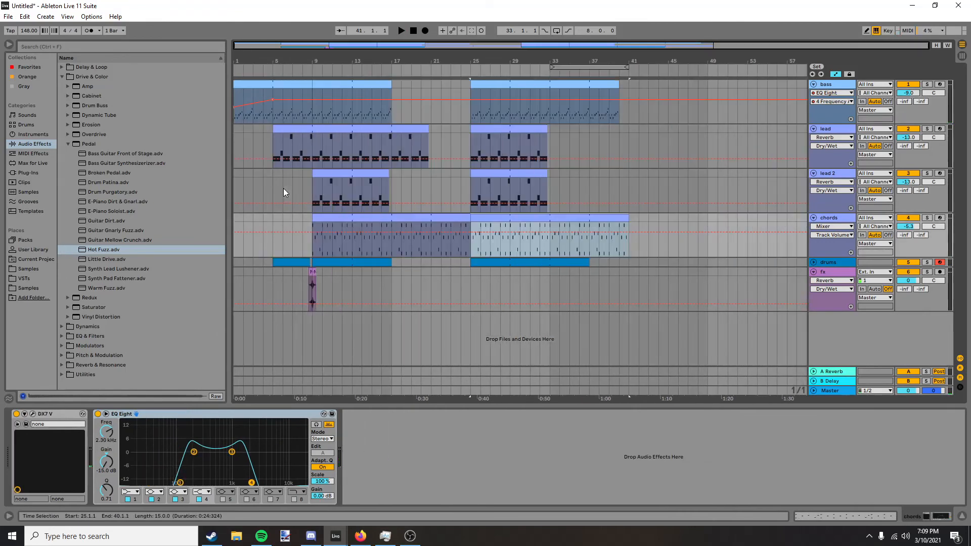
Place the insert marker at bar 17 on the fx track and search the browser's samples for "hey".
scroll(262, 184, "up", 3)
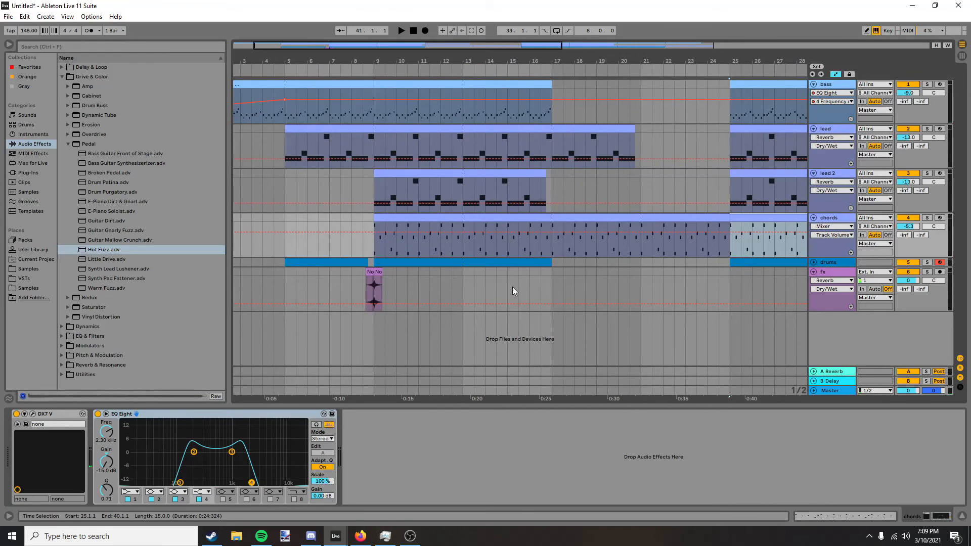
left_click(555, 275)
scroll(555, 275, "down", 3)
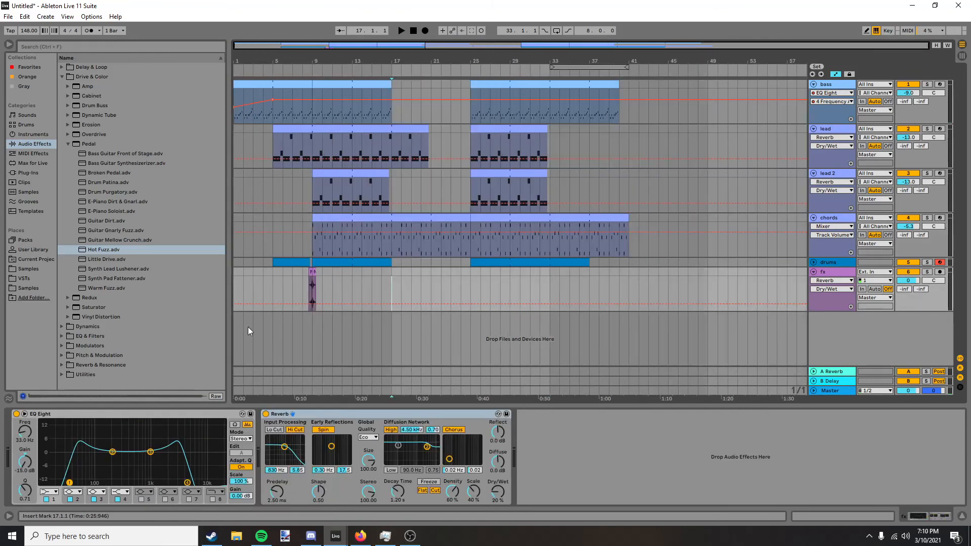
left_click(65, 46)
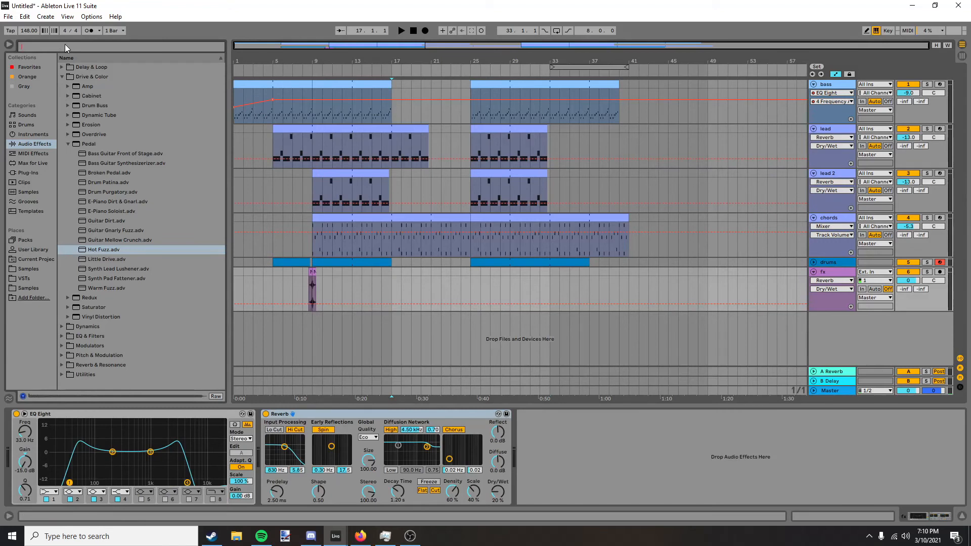
type("hey")
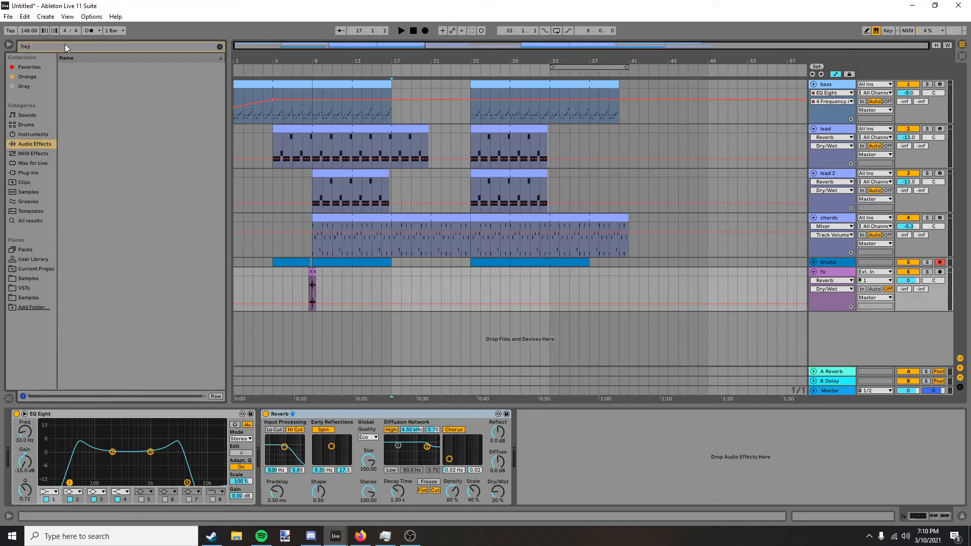
left_click(23, 190)
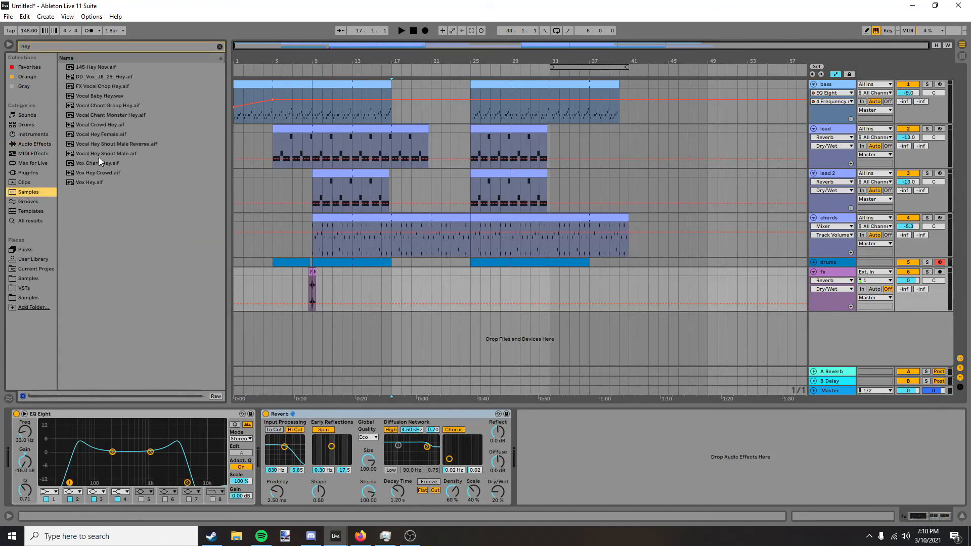
Preview Vox Hey.aif and place it on the fx track at bar 17.
left_click(87, 184)
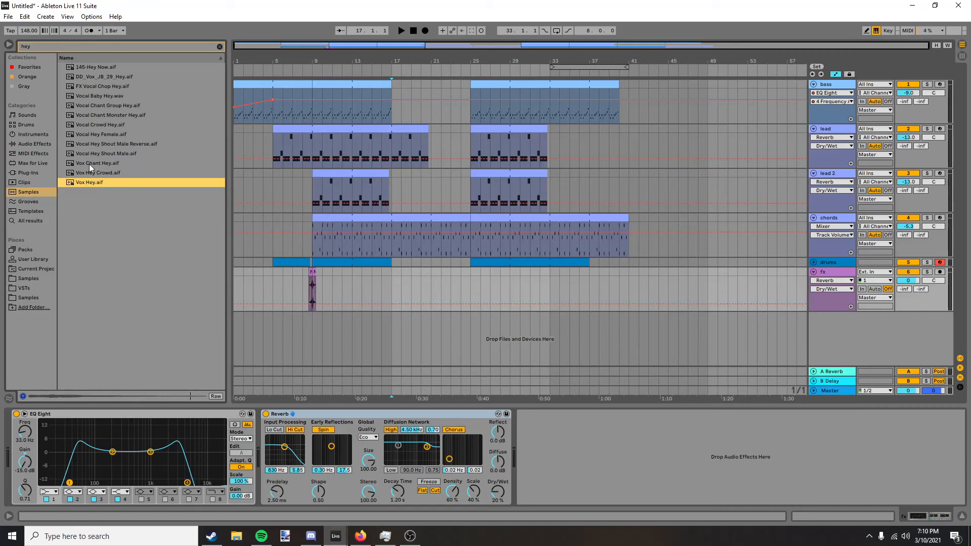
left_click_drag(89, 183, 390, 282)
scroll(390, 282, "up", 5)
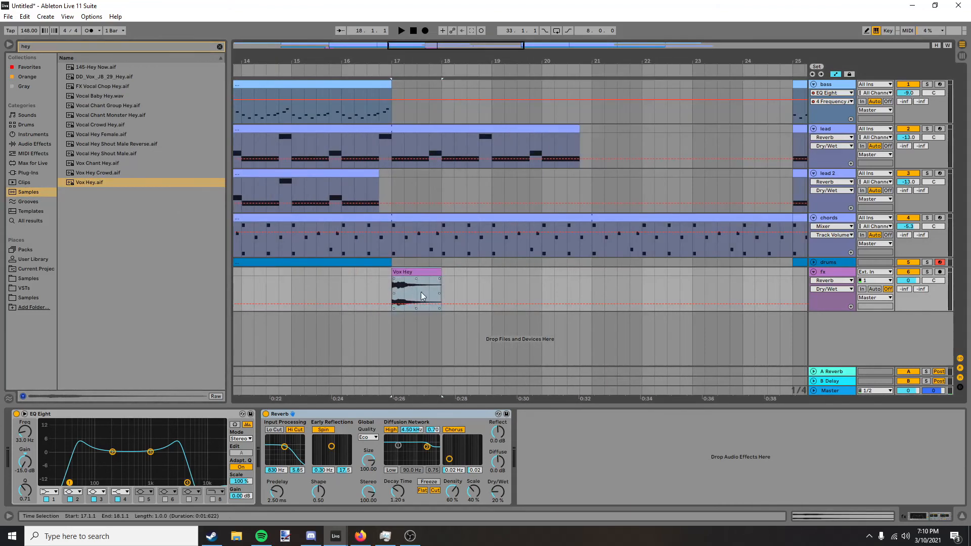
Set the Vox Hey clip's warp mode to Complex and transpose it by -12 st.
left_click(834, 519)
left_click(117, 342)
left_click(116, 383)
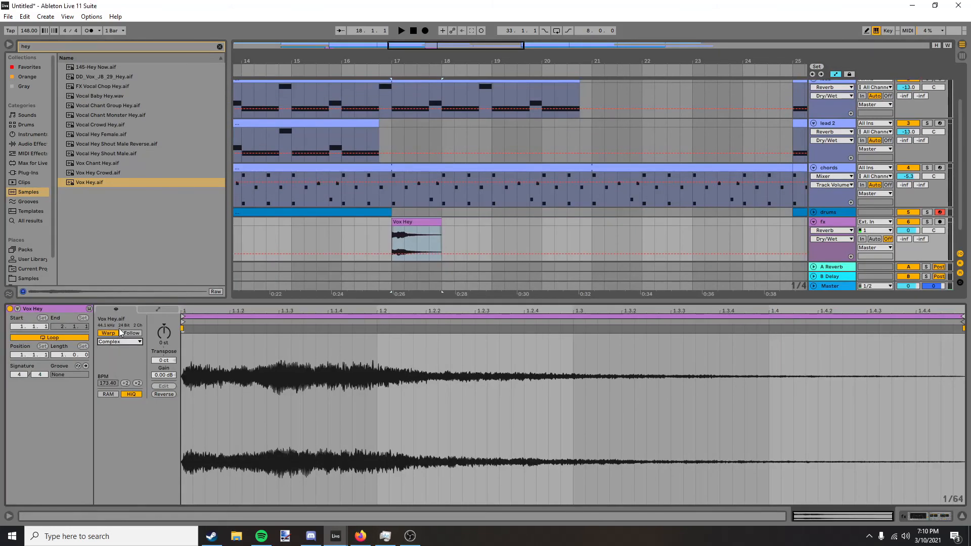
left_click_drag(168, 336, 168, 354)
Solo the fx track, listen to the transposed Vox Hey clip from bar 17, and unsolo the track.
left_click(928, 222)
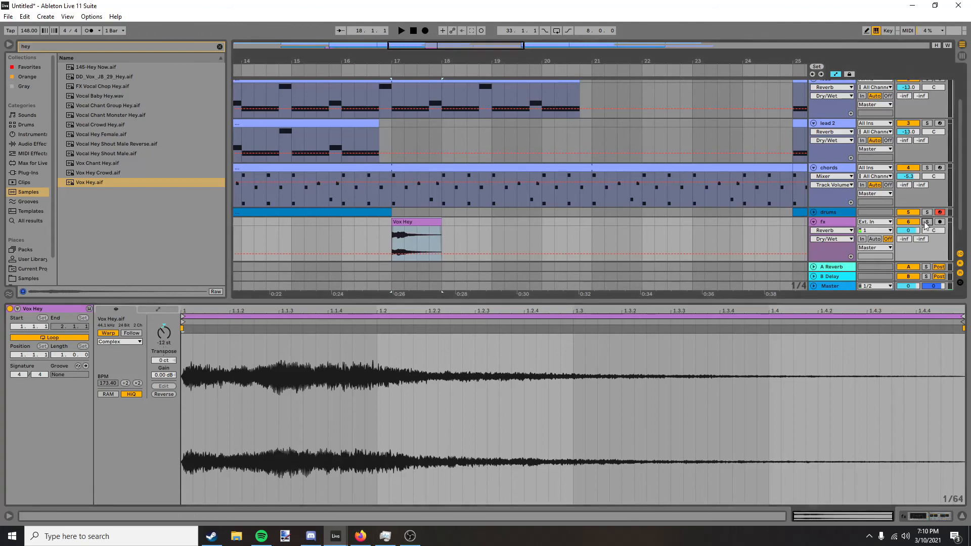
key("space")
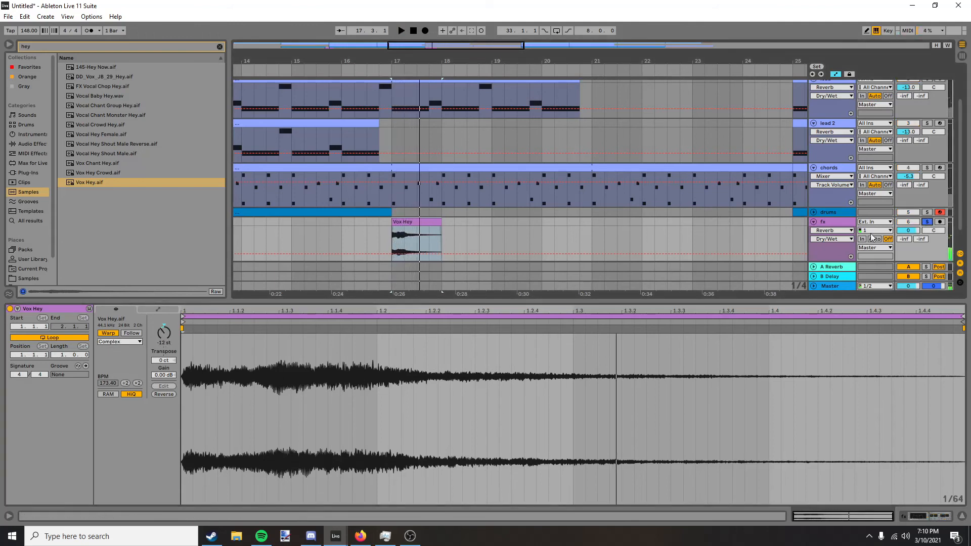
left_click(929, 223)
Clear the browser search, list the audio effects, and move the Vox Hey clip onto a copy of the fx track at bar 17.
left_click(907, 515)
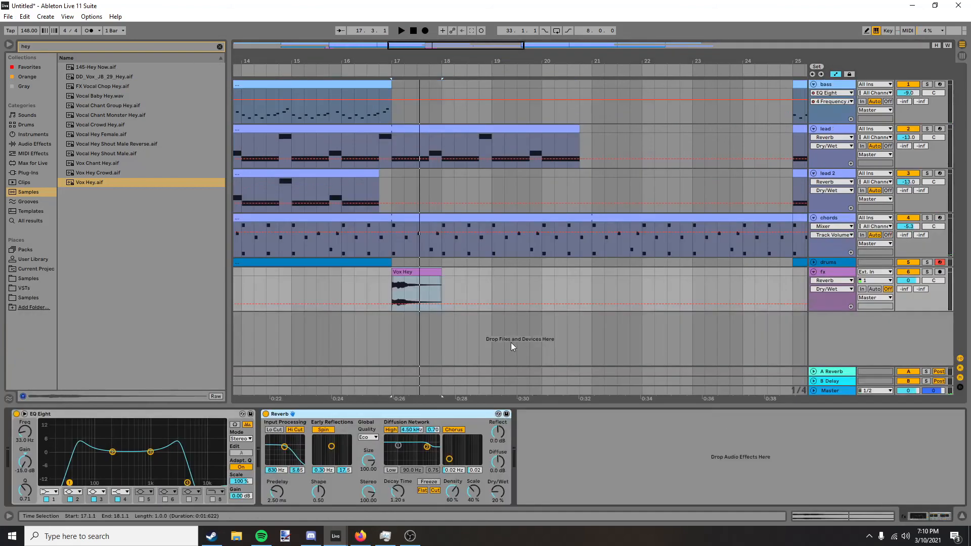
left_click(35, 142)
left_click(218, 47)
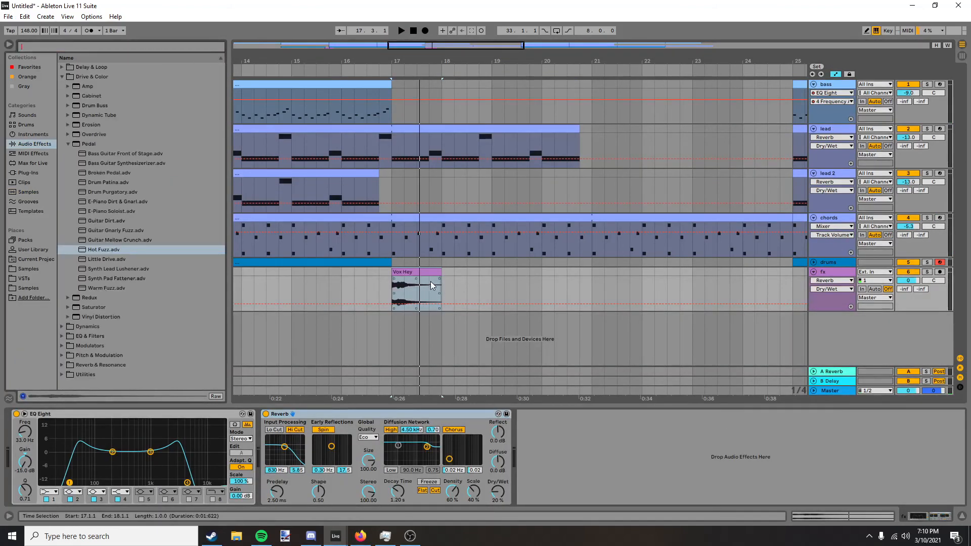
left_click_drag(423, 276, 419, 337)
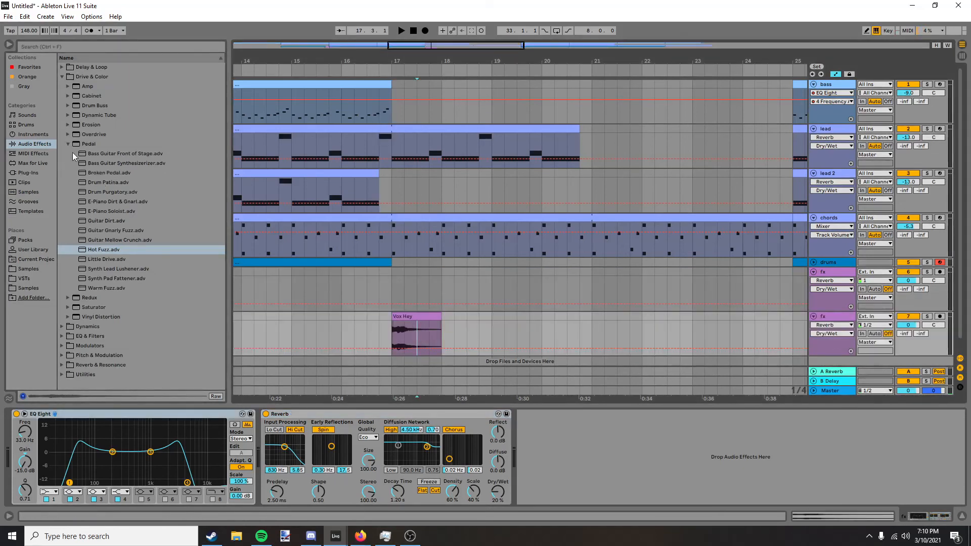
Add the Hot Fuzz pedal preset to the copied fx track, place it before the Reverb, and play the Vox Hey clip from bar 17.
double_click(108, 250)
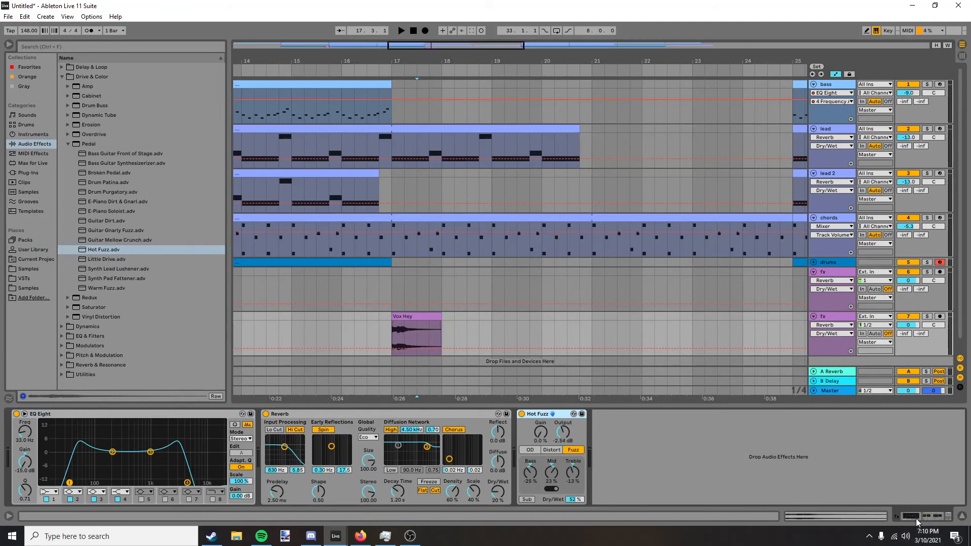
key("space")
key("space")
left_click_drag(548, 415, 348, 427)
left_click(393, 332)
key("space")
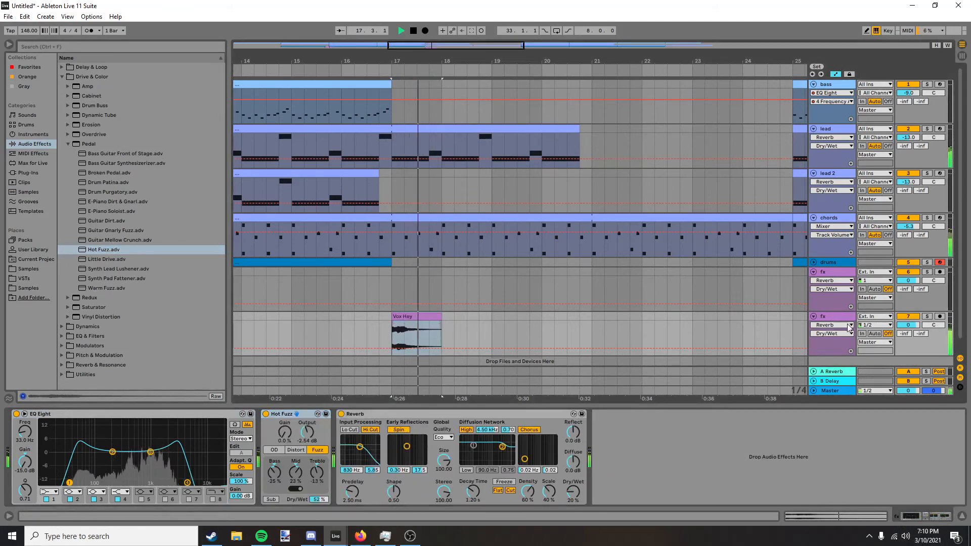
key("space")
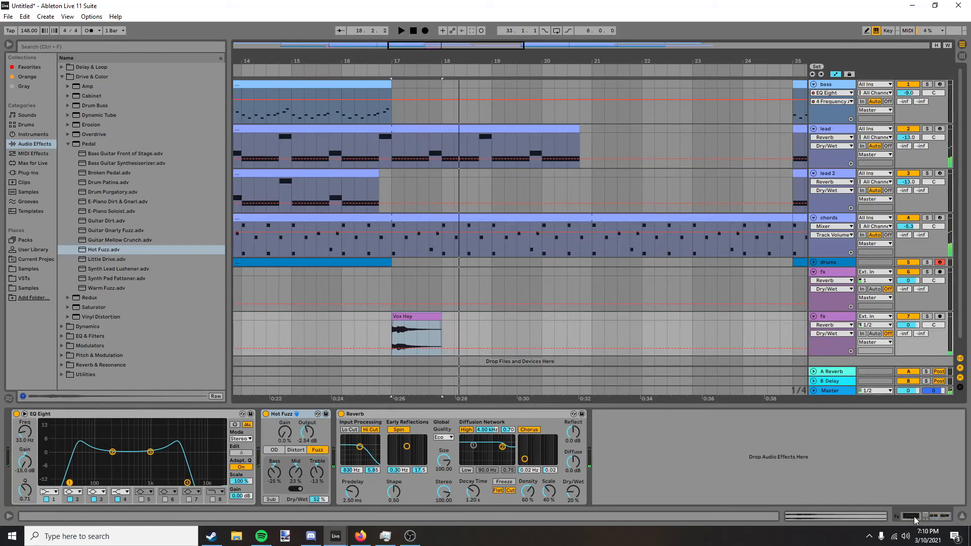
Rename the copied fx track to "fx fuzz".
left_click(828, 321)
right_click(828, 320)
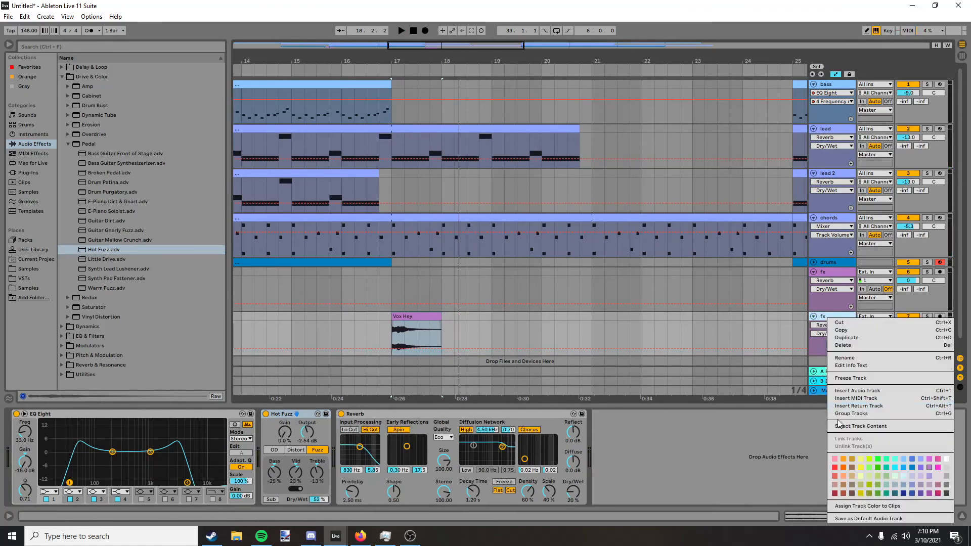
left_click(842, 358)
key("BackSpace")
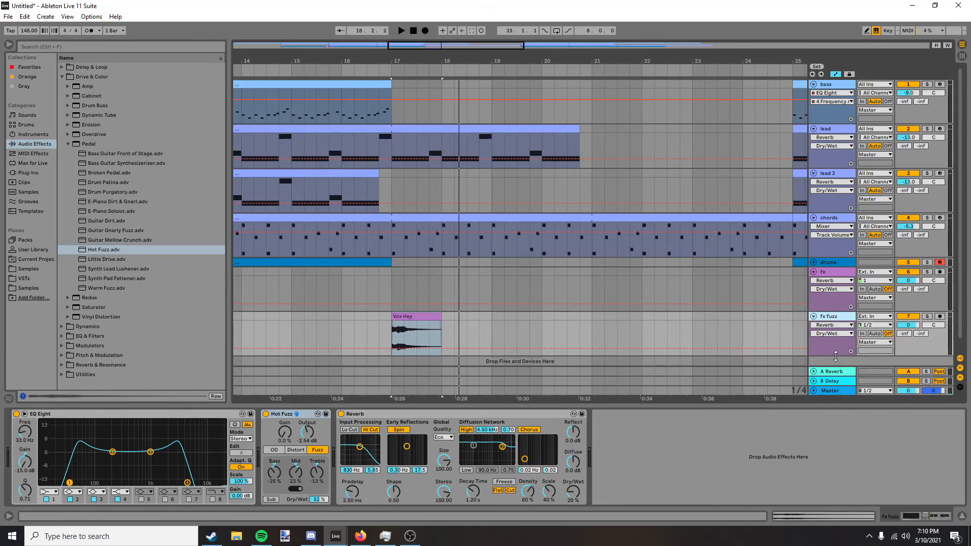
Set the fx fuzz track's volume to -14.0 in the Session View mixer and return to the arrangement.
left_click(856, 515)
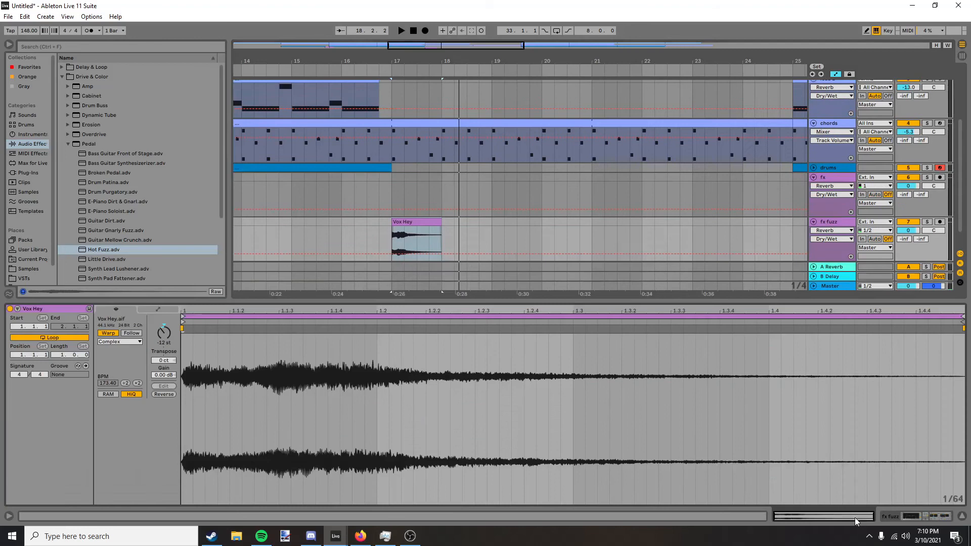
left_click(894, 516)
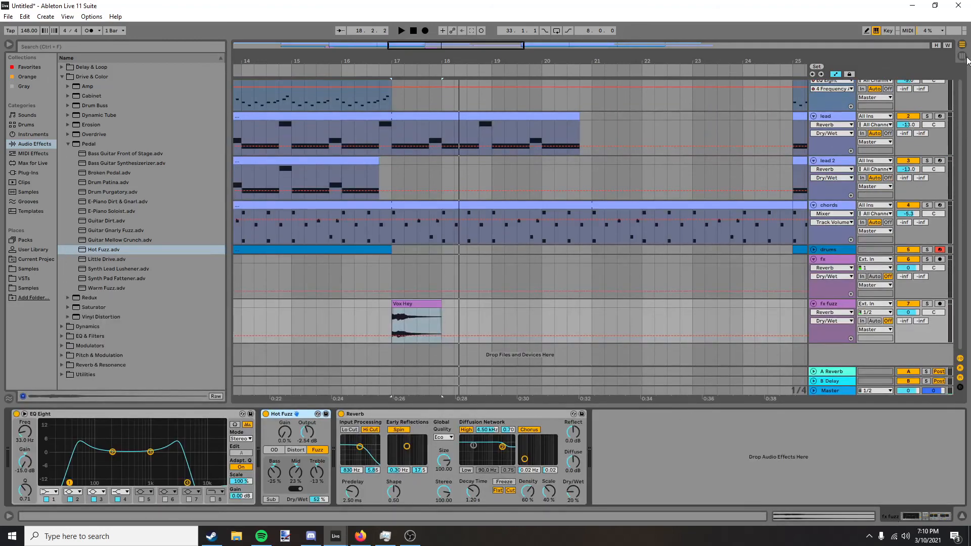
key("Tab")
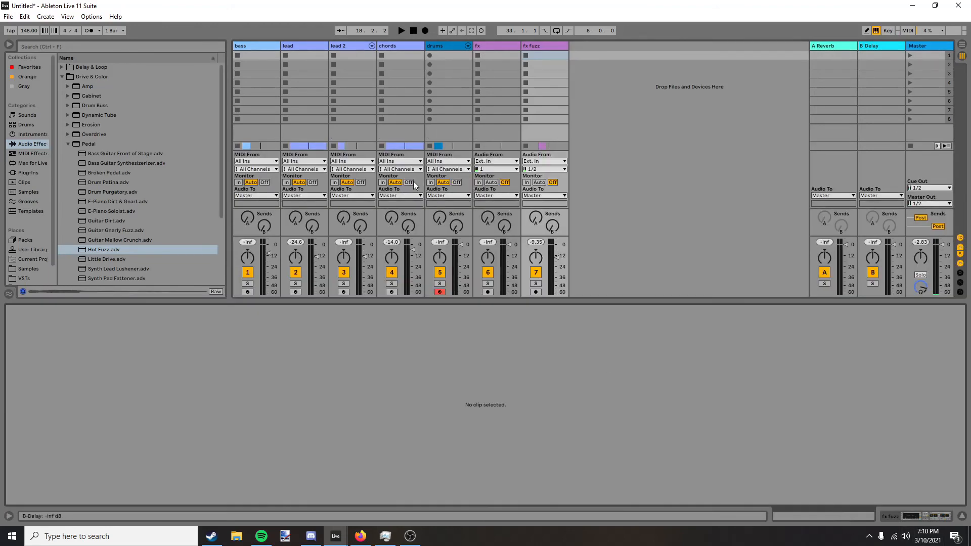
left_click(962, 45)
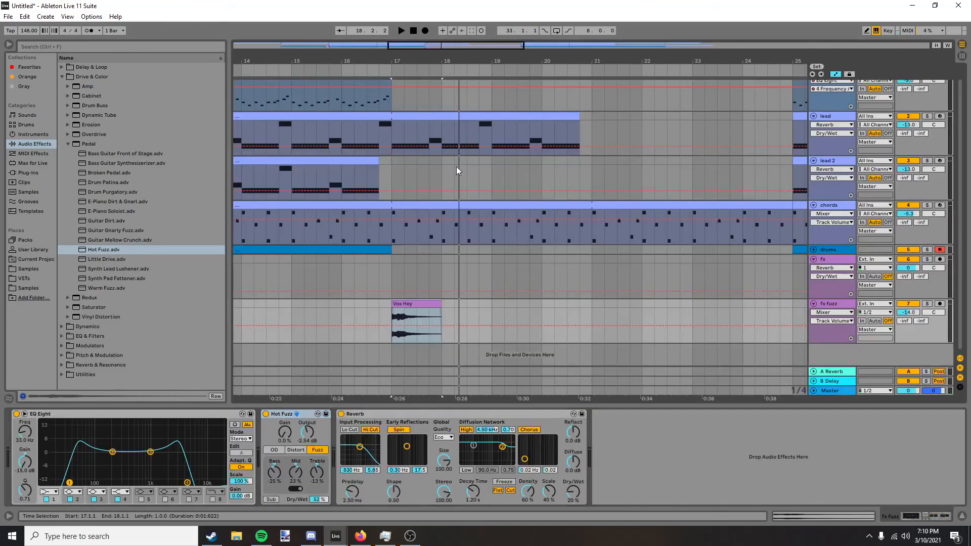
Play the section leading into bar 17 and reposition the Vox Hey clip so it spans 16.3 to 17.1.
left_click_drag(365, 62, 517, 60)
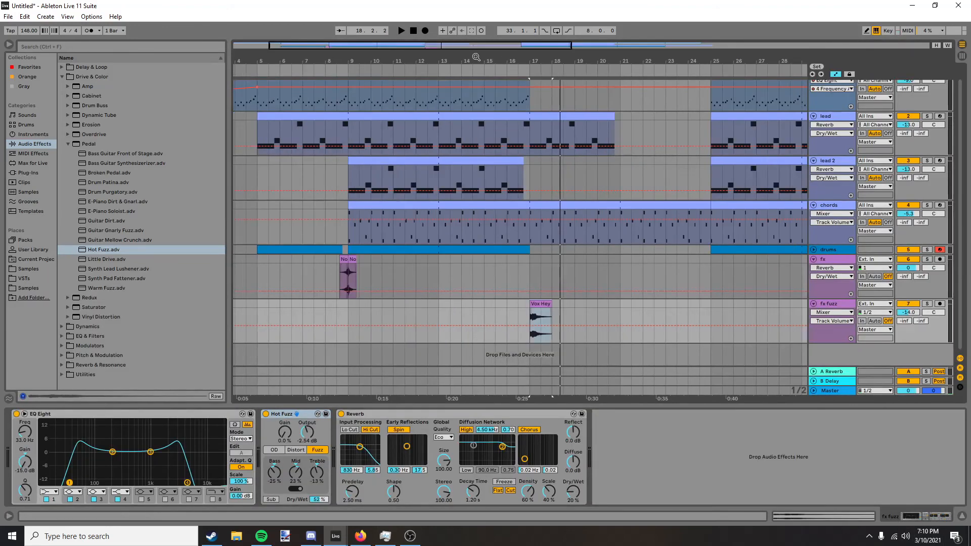
left_click(439, 72)
left_click_drag(529, 62, 501, 92)
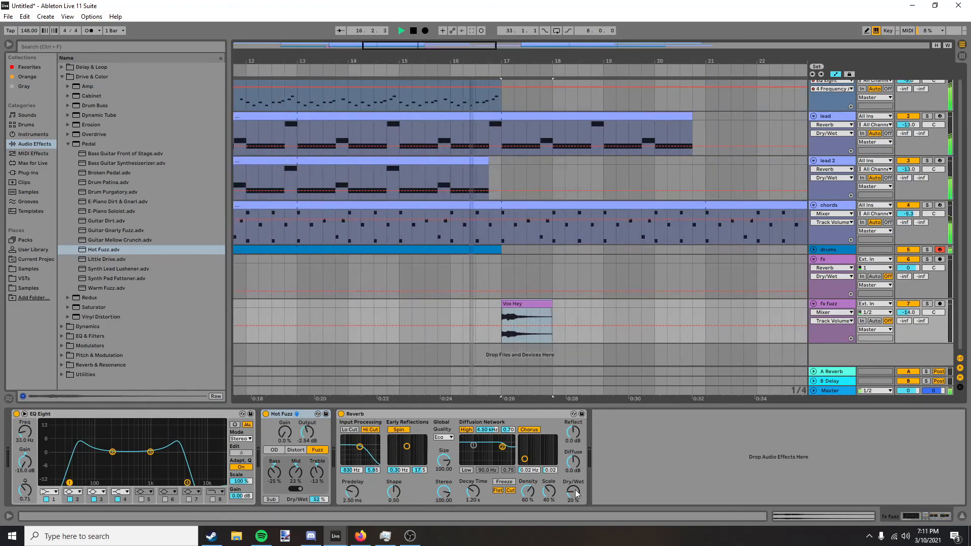
left_click_drag(528, 304, 485, 305)
scroll(516, 306, "up", 2)
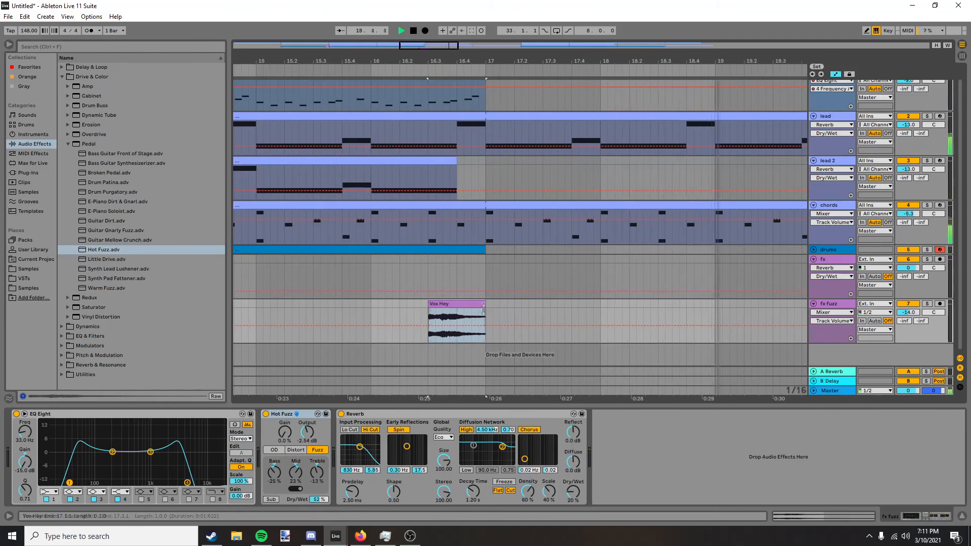
Add the Hot Fuzz pedal preset to the end of the chords track's device chain.
scroll(510, 307, "down", 4)
scroll(642, 288, "right", 3)
scroll(430, 216, "up", 3)
left_click(445, 205)
left_click_drag(109, 250, 398, 480)
Audition the chords track soloed with the fuzz, unsolo it, and set Hot Fuzz's Dry/Wet to 24%.
key("space")
left_click(934, 214)
left_click(928, 205)
key("space")
scroll(496, 303, "down", 4)
scroll(360, 304, "up", 2)
left_click(927, 206)
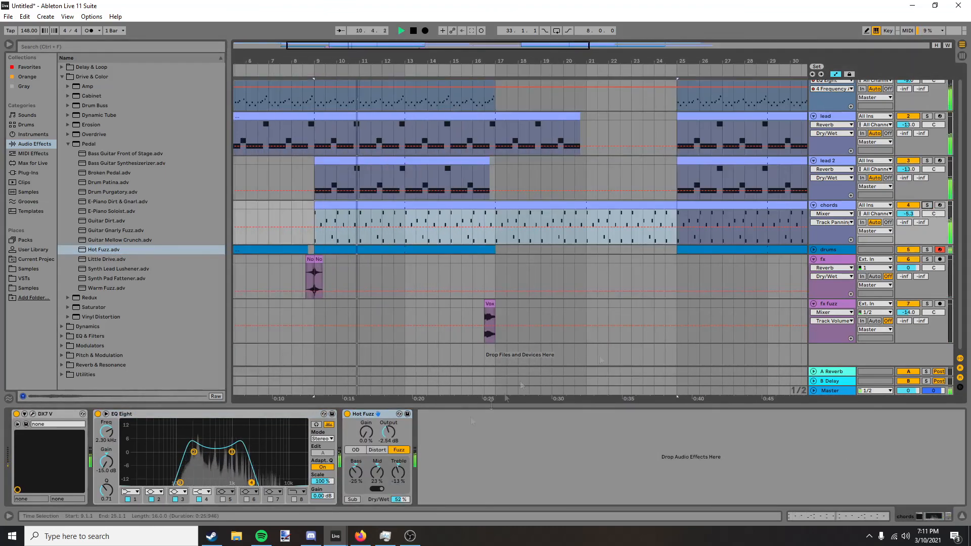
scroll(407, 376, "up", 3)
scroll(465, 304, "up", 3)
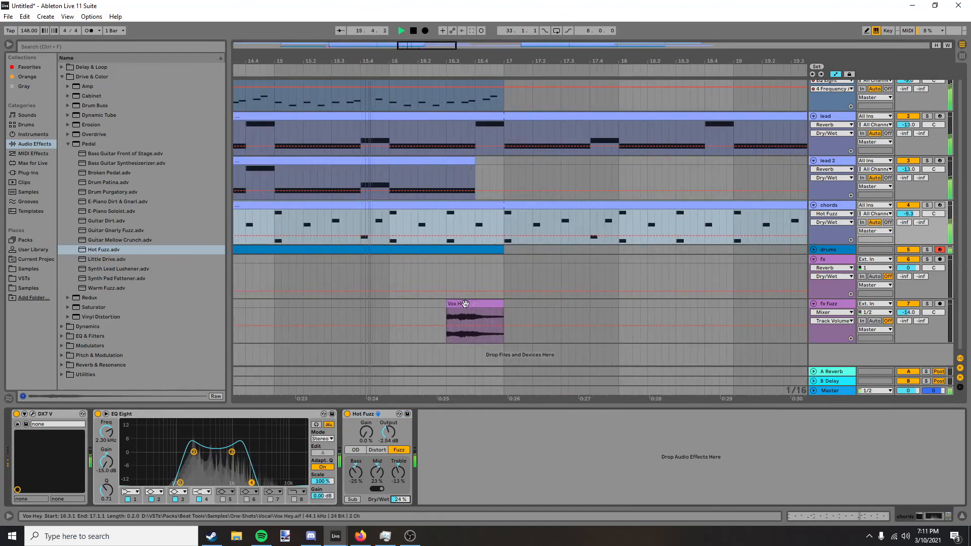
Extend the lead clip at bar 17 to bar 21 and replace its final B3 by lengthening the last G3 to the clip's end.
left_click(465, 303)
scroll(465, 303, "down", 3)
scroll(609, 264, "right", 4)
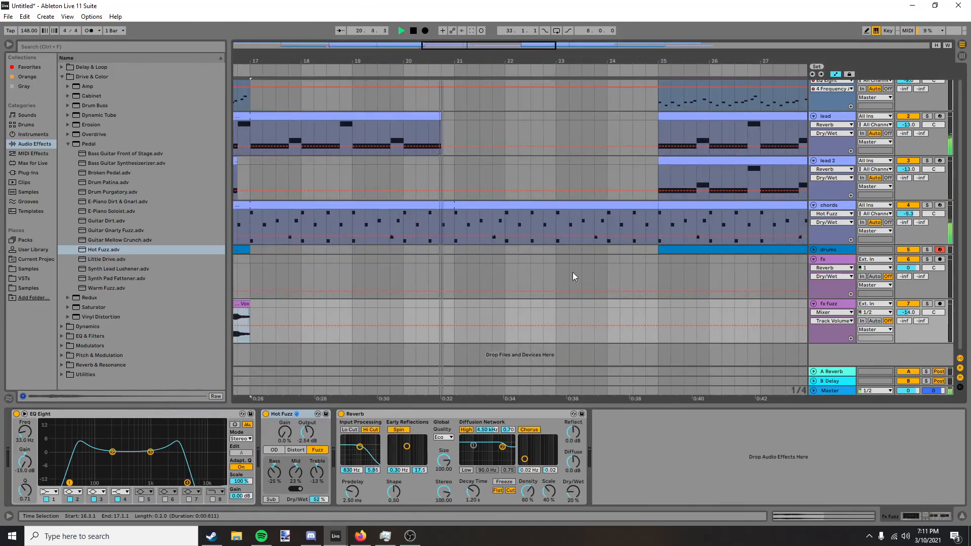
left_click_drag(438, 115, 453, 115)
scroll(378, 127, "down", 4)
double_click(378, 127)
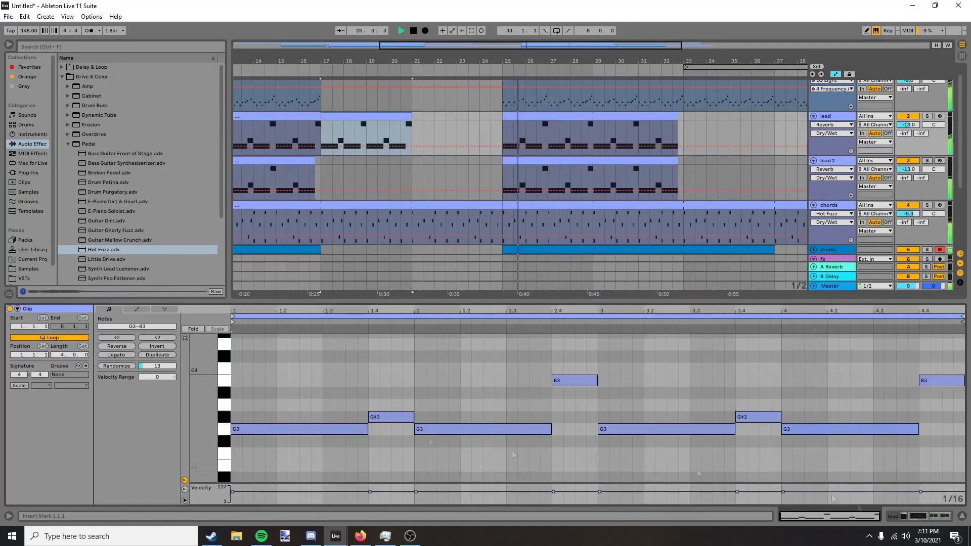
left_click(919, 429)
left_click_drag(919, 429, 965, 429)
Copy the lead clip at bar 17 to bar 29 on the lead track.
left_click(361, 116)
key("ctrl+c")
left_click(595, 131)
key("ctrl+v")
Paste the same clip onto lead 2 at bar 29 and transpose all its notes down one octave.
left_click(596, 172)
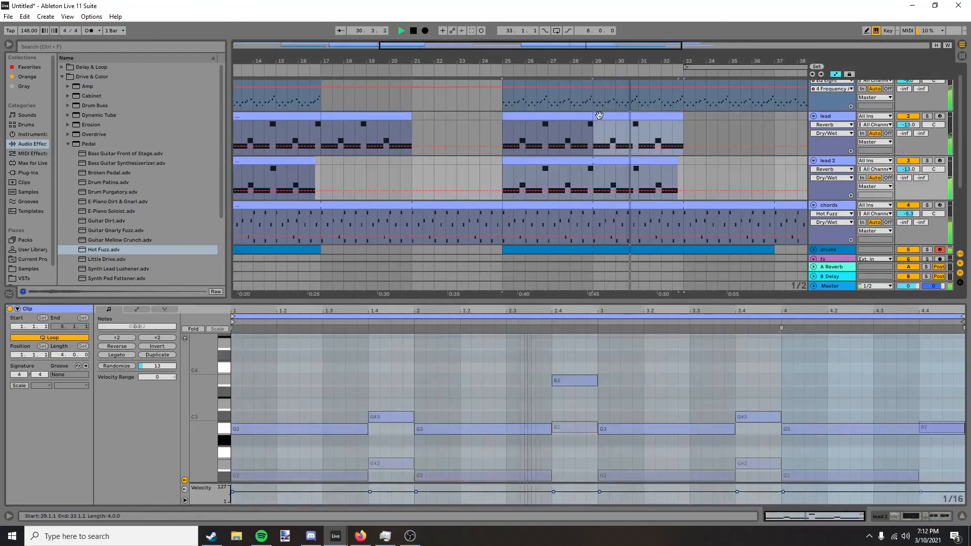
key("ctrl+v")
key("ctrl+a")
key("shift+Down")
Copy the transposed lead 2 clip from bar 29 to bar 13 on the same track and stop playback.
left_click(638, 161)
key("ctrl+c")
scroll(602, 167, "down", 4)
left_click(345, 174)
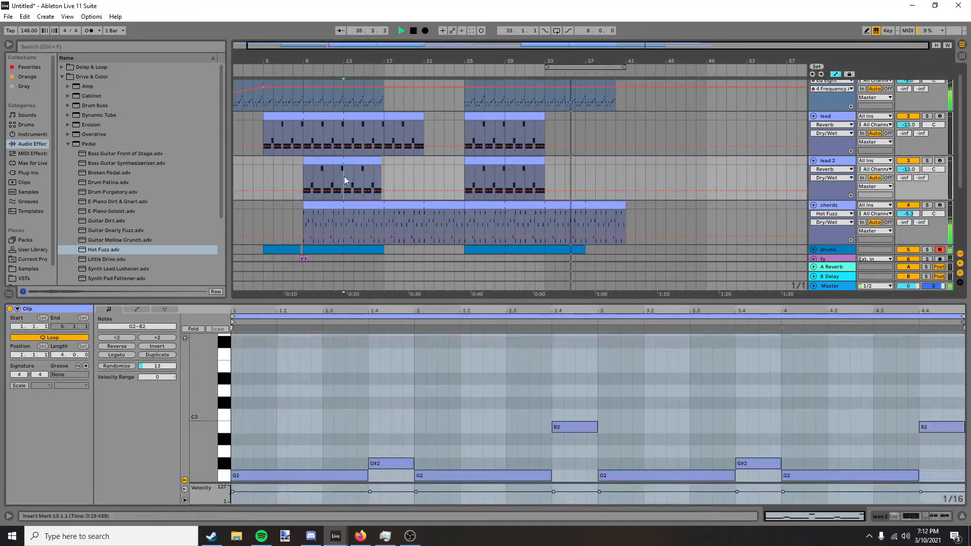
key("ctrl+v")
scroll(582, 152, "up", 4)
scroll(602, 148, "up", 4)
scroll(593, 148, "down", 4)
scroll(601, 156, "up", 1)
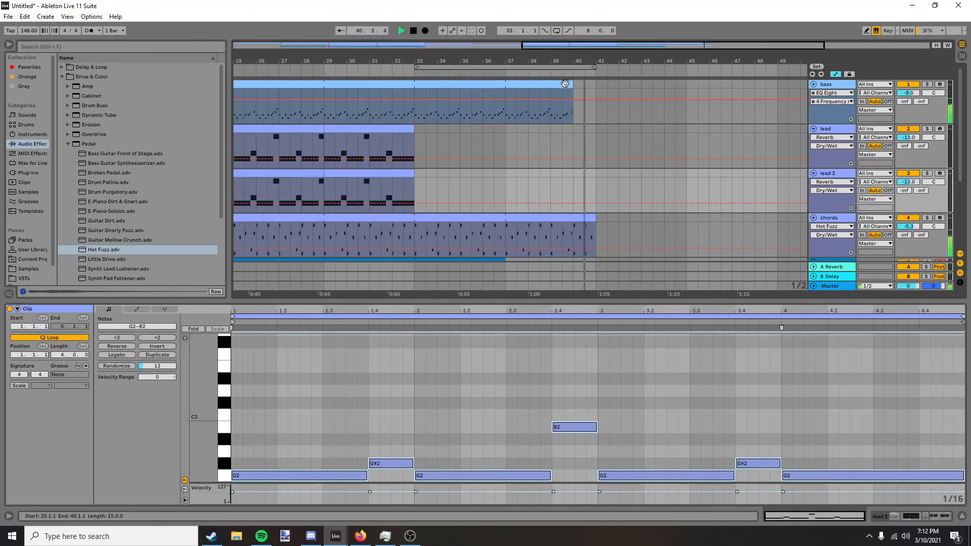
left_click(414, 32)
Look over the arrangement from the bass down to fx fuzz, checking how the lead parts end around bar 17.
scroll(535, 186, "down", 4)
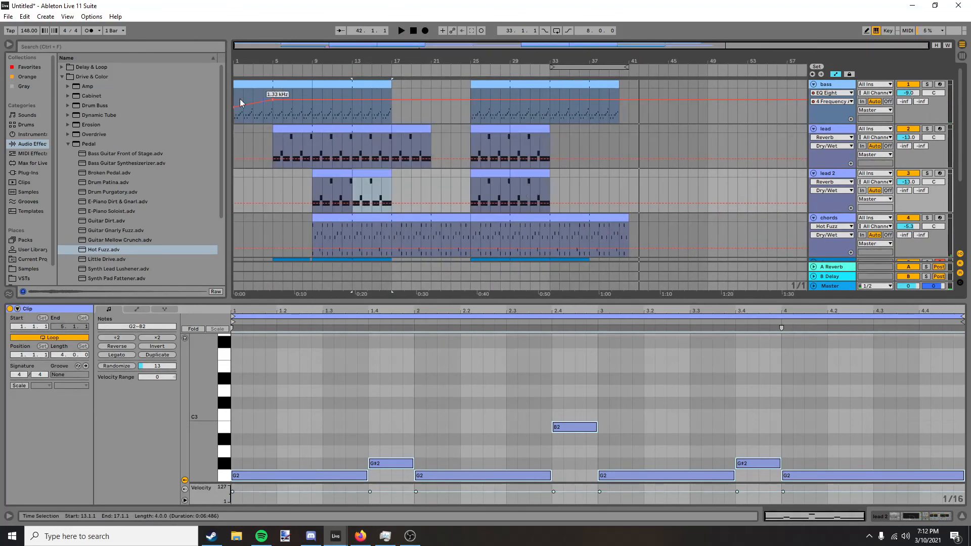
scroll(299, 174, "down", 3)
scroll(301, 179, "down", 2)
scroll(305, 187, "up", 3)
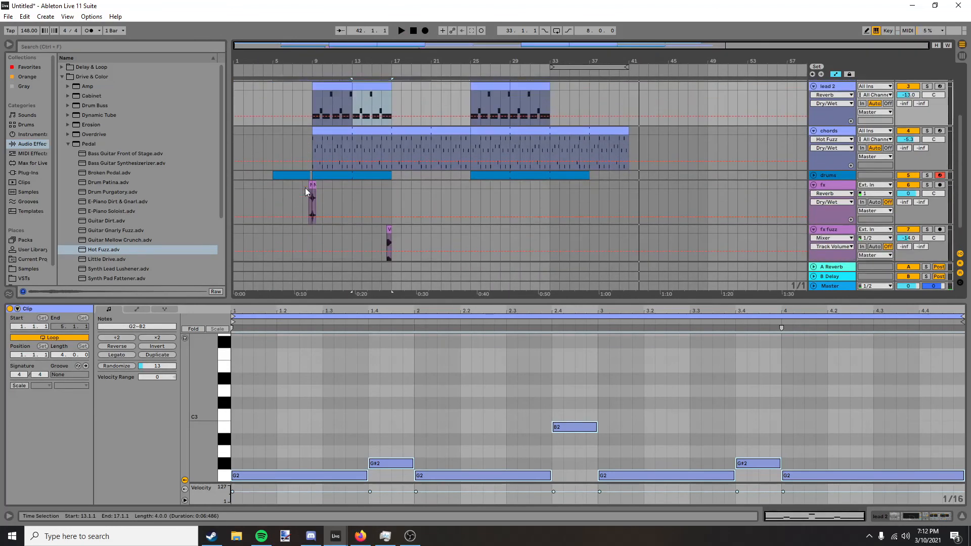
scroll(312, 189, "up", 1)
scroll(428, 140, "up", 3)
scroll(407, 142, "down", 3)
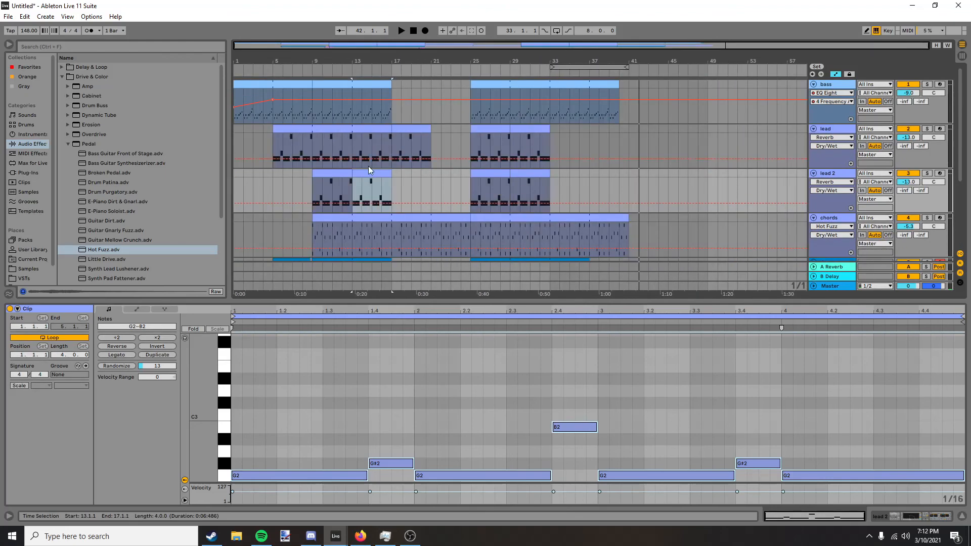
scroll(372, 180, "up", 4)
scroll(444, 168, "down", 2)
scroll(390, 145, "up", 4)
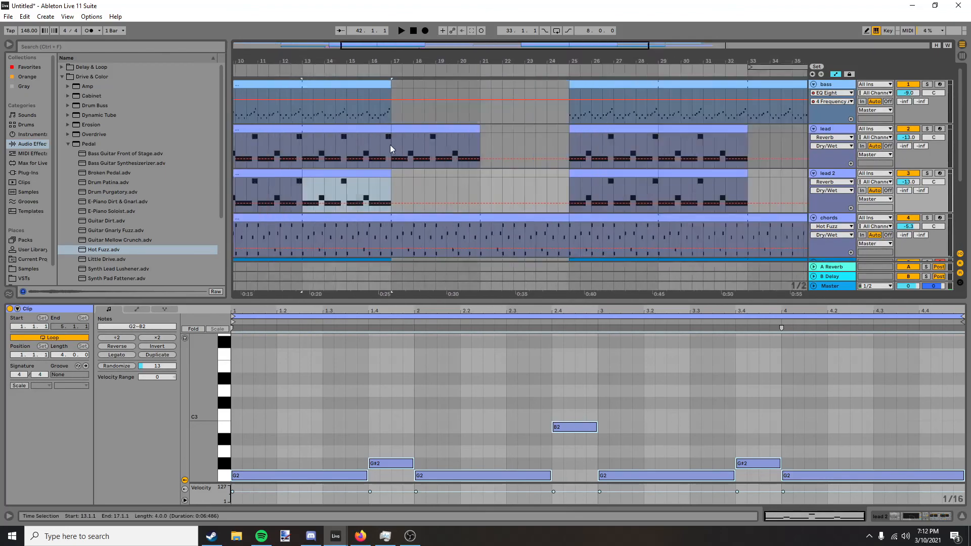
left_click(369, 143)
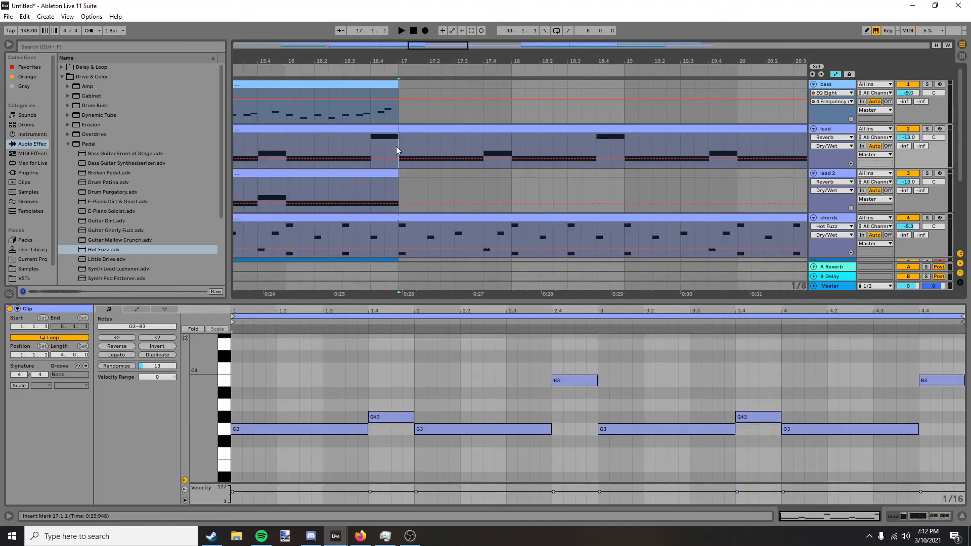
scroll(425, 190, "down", 6)
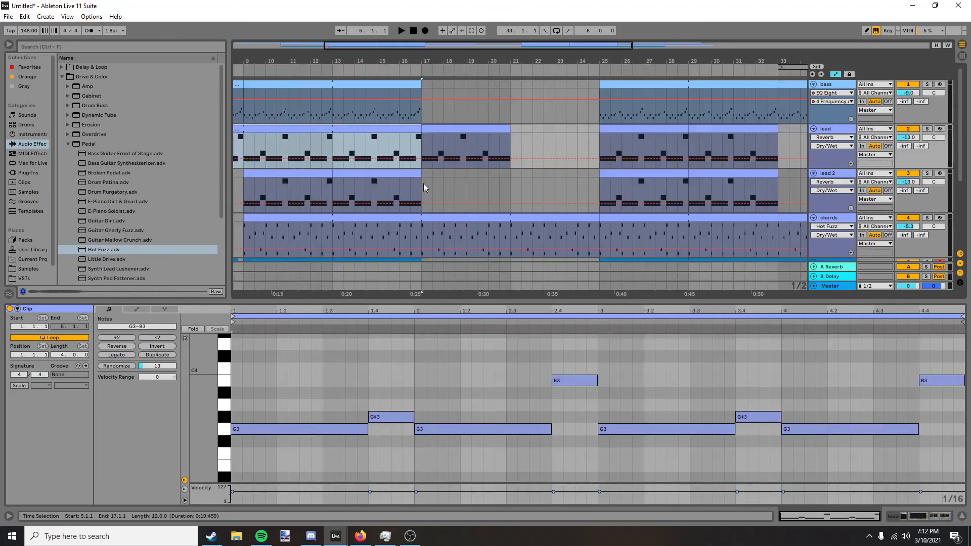
Lower the last note of the bass clip at bar 13 to G#1.
left_click(353, 94)
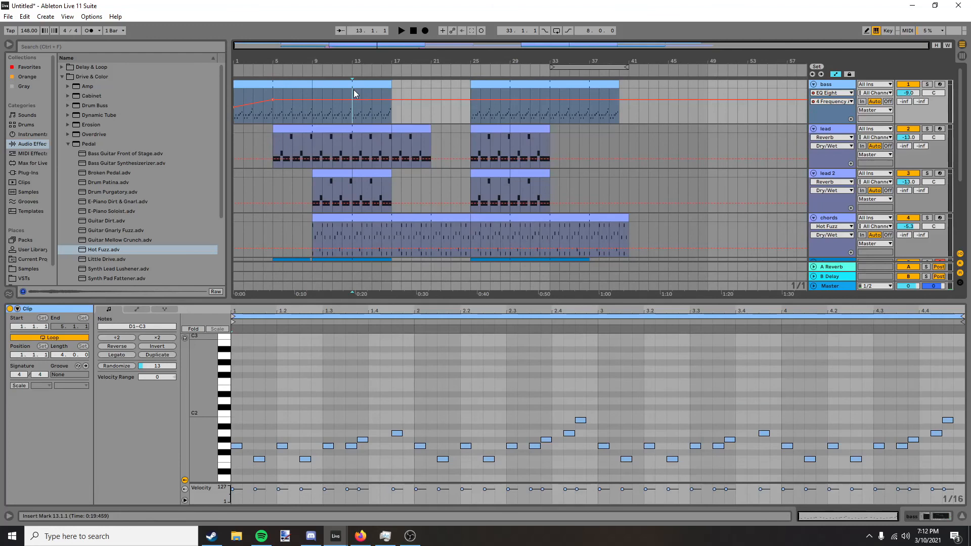
left_click(371, 84)
left_click(964, 421)
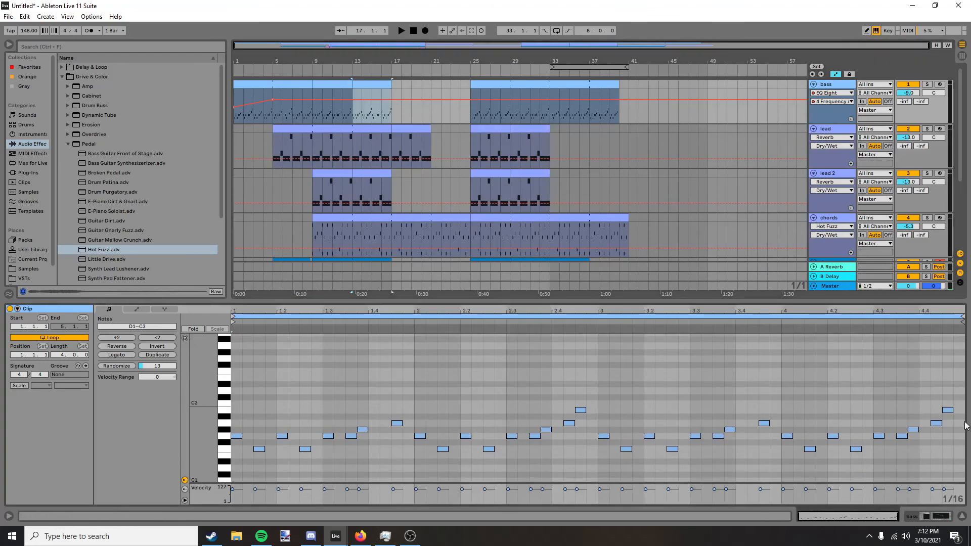
left_click_drag(949, 413, 949, 430)
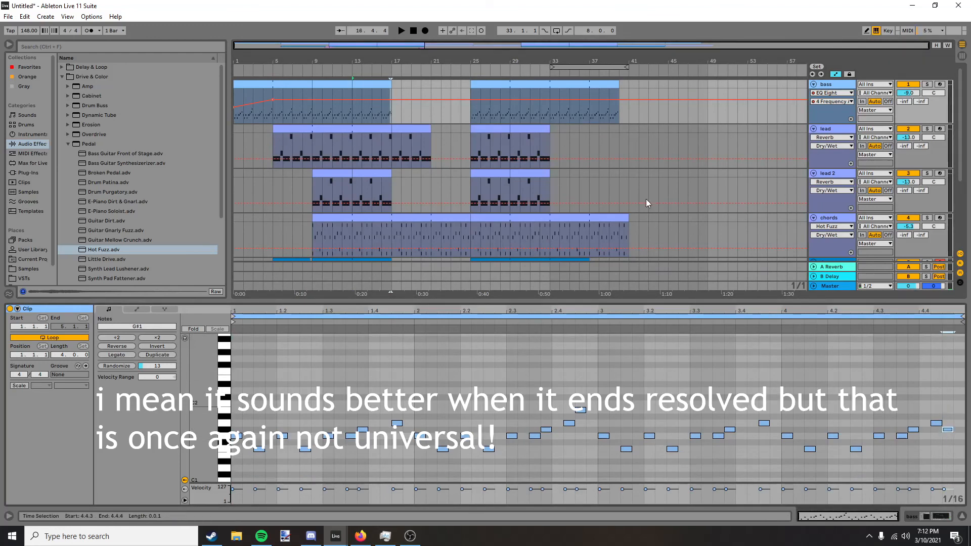
Lower the last note of the bass clip at bar 37 to G1.
left_click(593, 94)
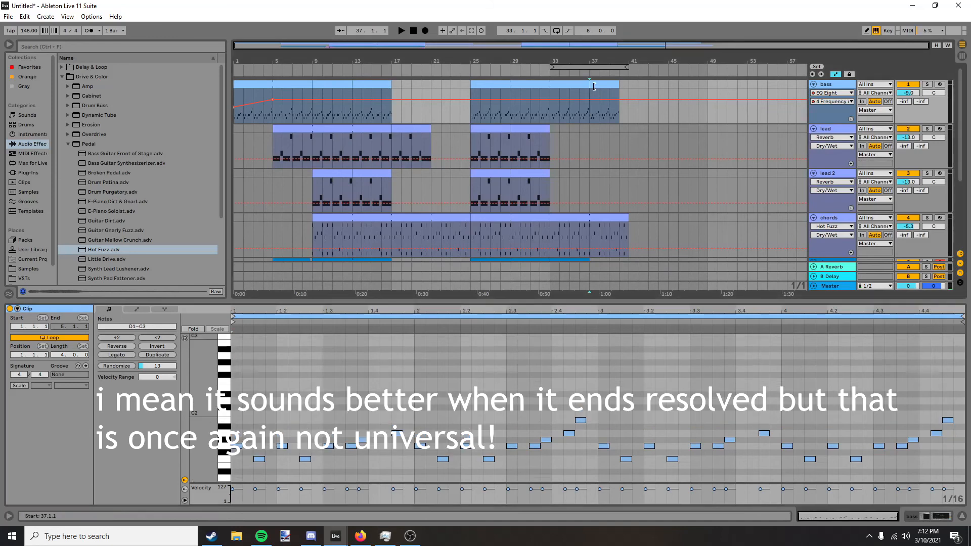
left_click(593, 85)
left_click_drag(942, 438, 942, 451)
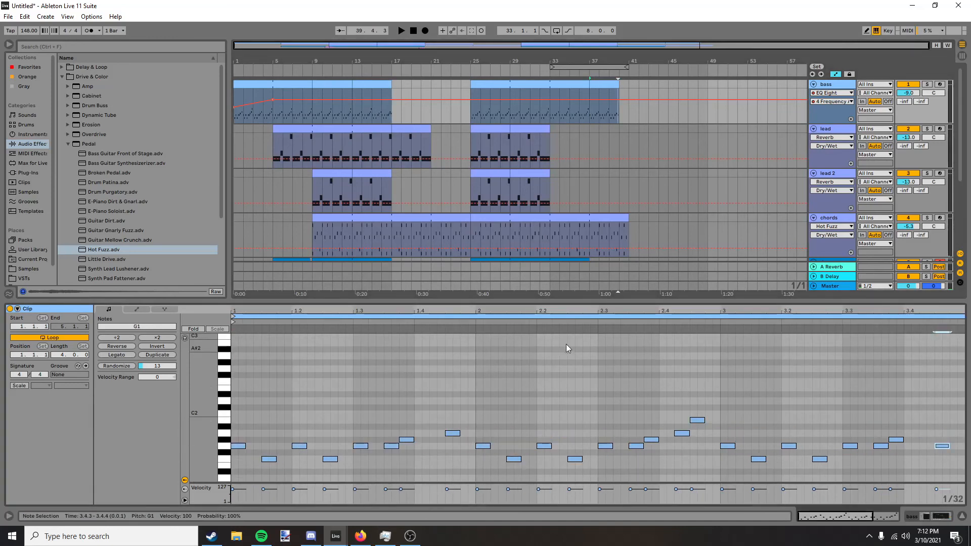
Solo the bass track and play it from bar 33 to hear how its final clip ends.
left_click(927, 85)
left_click(552, 73)
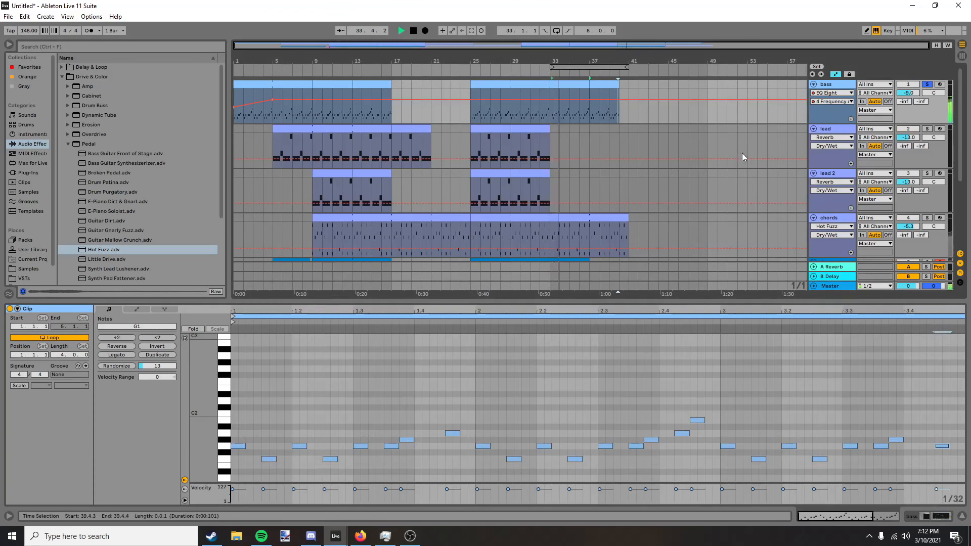
scroll(638, 120, "up", 3)
scroll(595, 114, "up", 2)
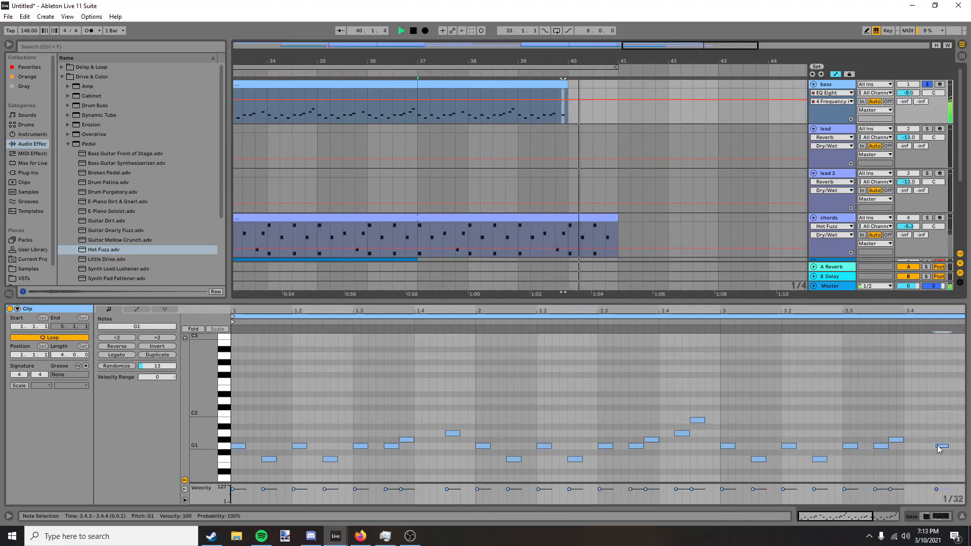
Unsolo the bass track, stop playback and return the play position to the start of the song.
scroll(626, 203, "down", 5)
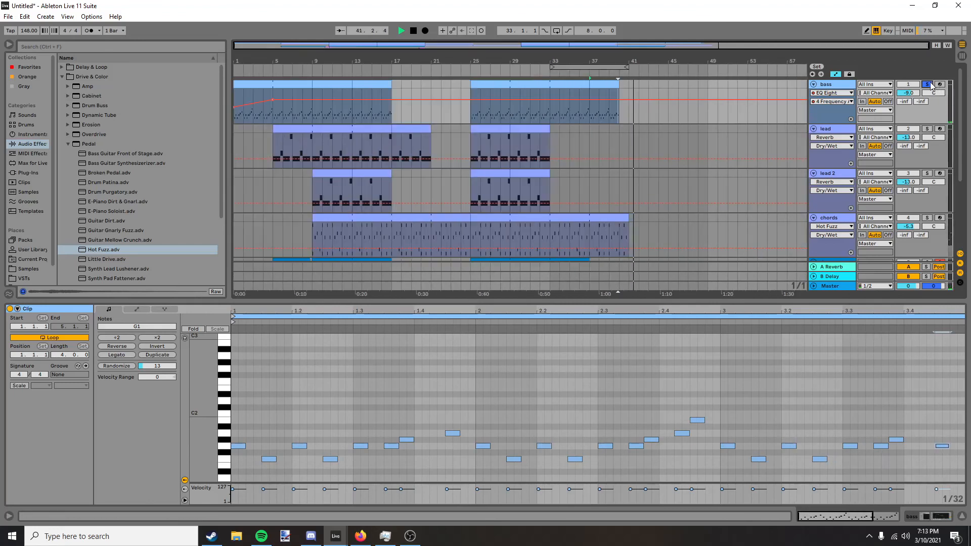
double_click(413, 30)
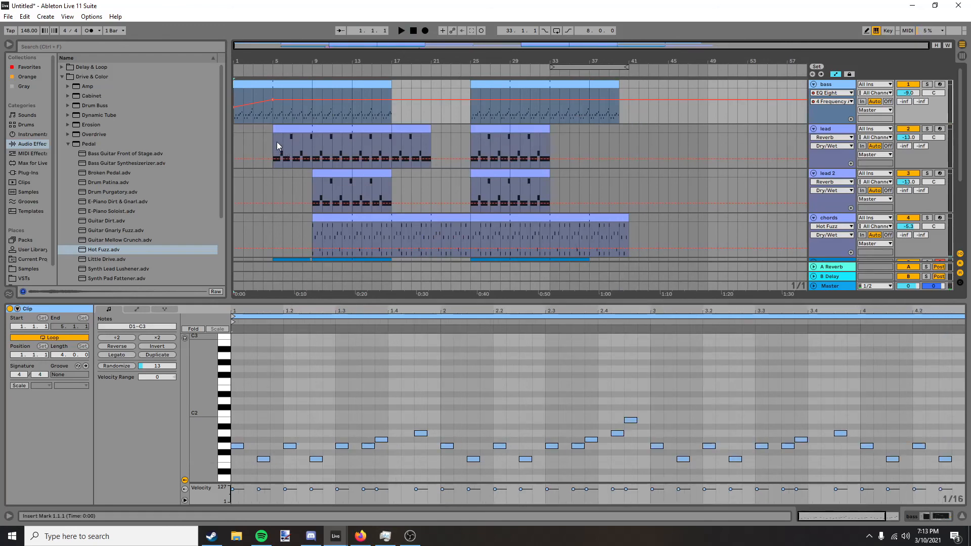
Select the drums clip at bar 9 and show the drums track's device chain in Session View.
scroll(447, 195, "down", 3)
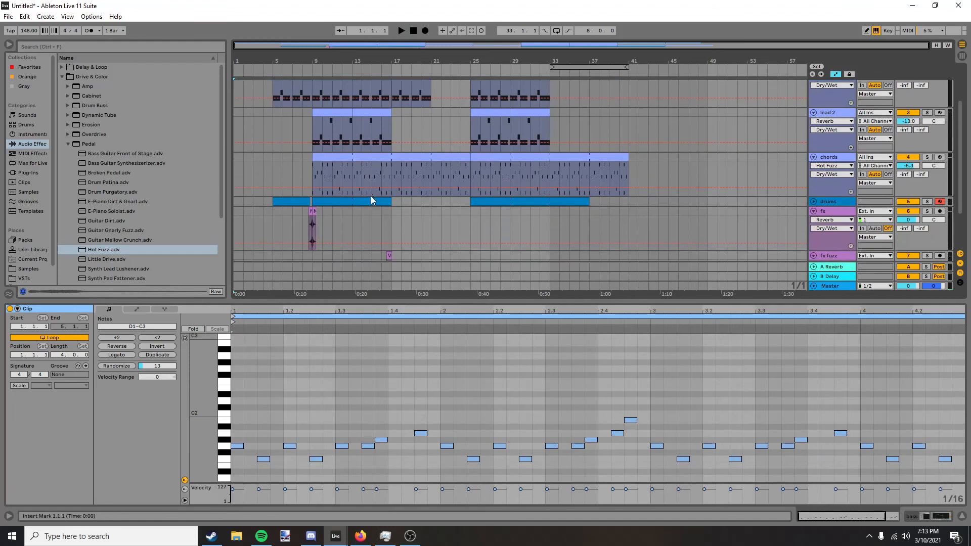
left_click(373, 201)
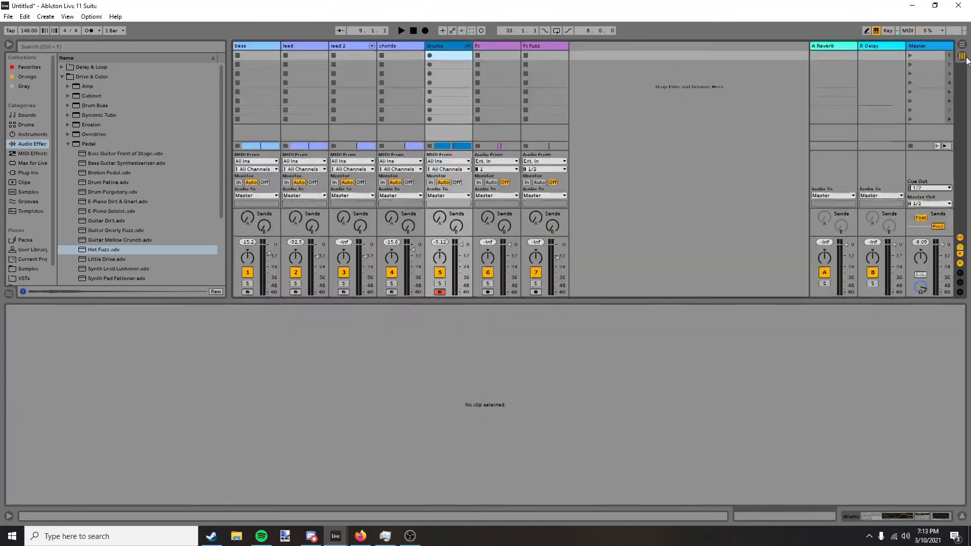
left_click(962, 56)
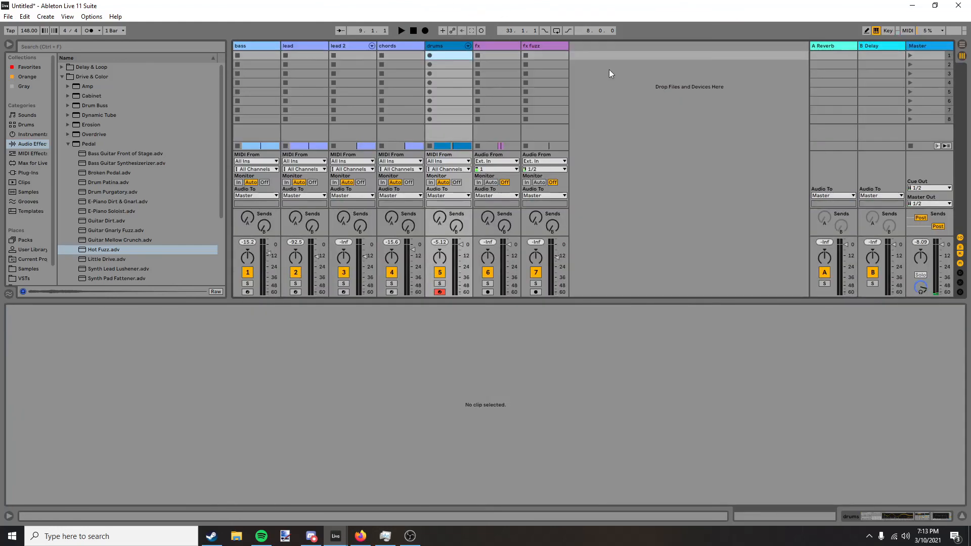
left_click(850, 515)
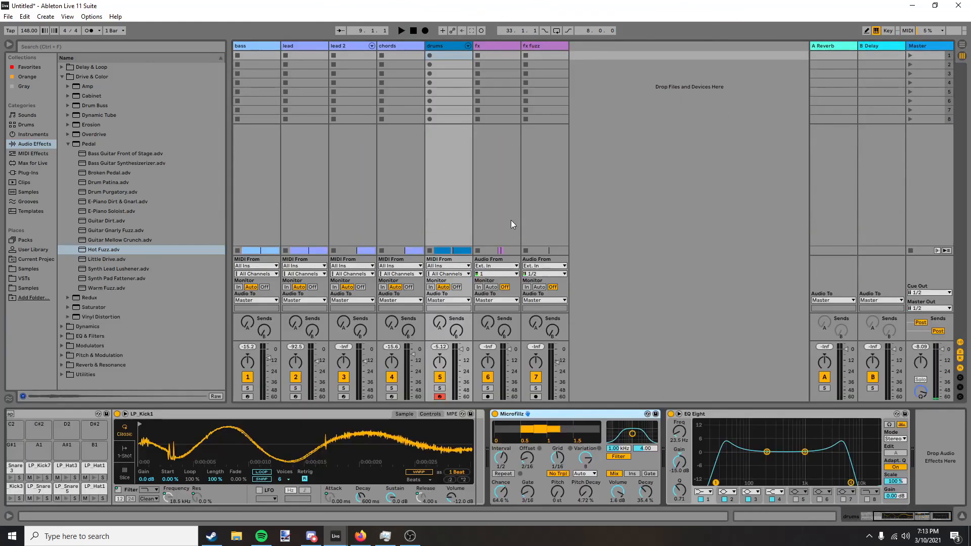
mouse_move(411, 539)
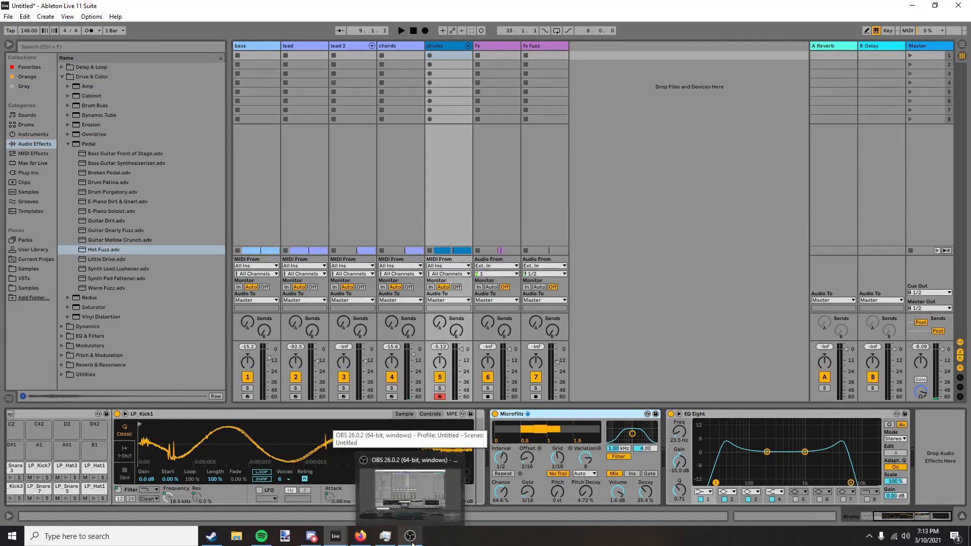